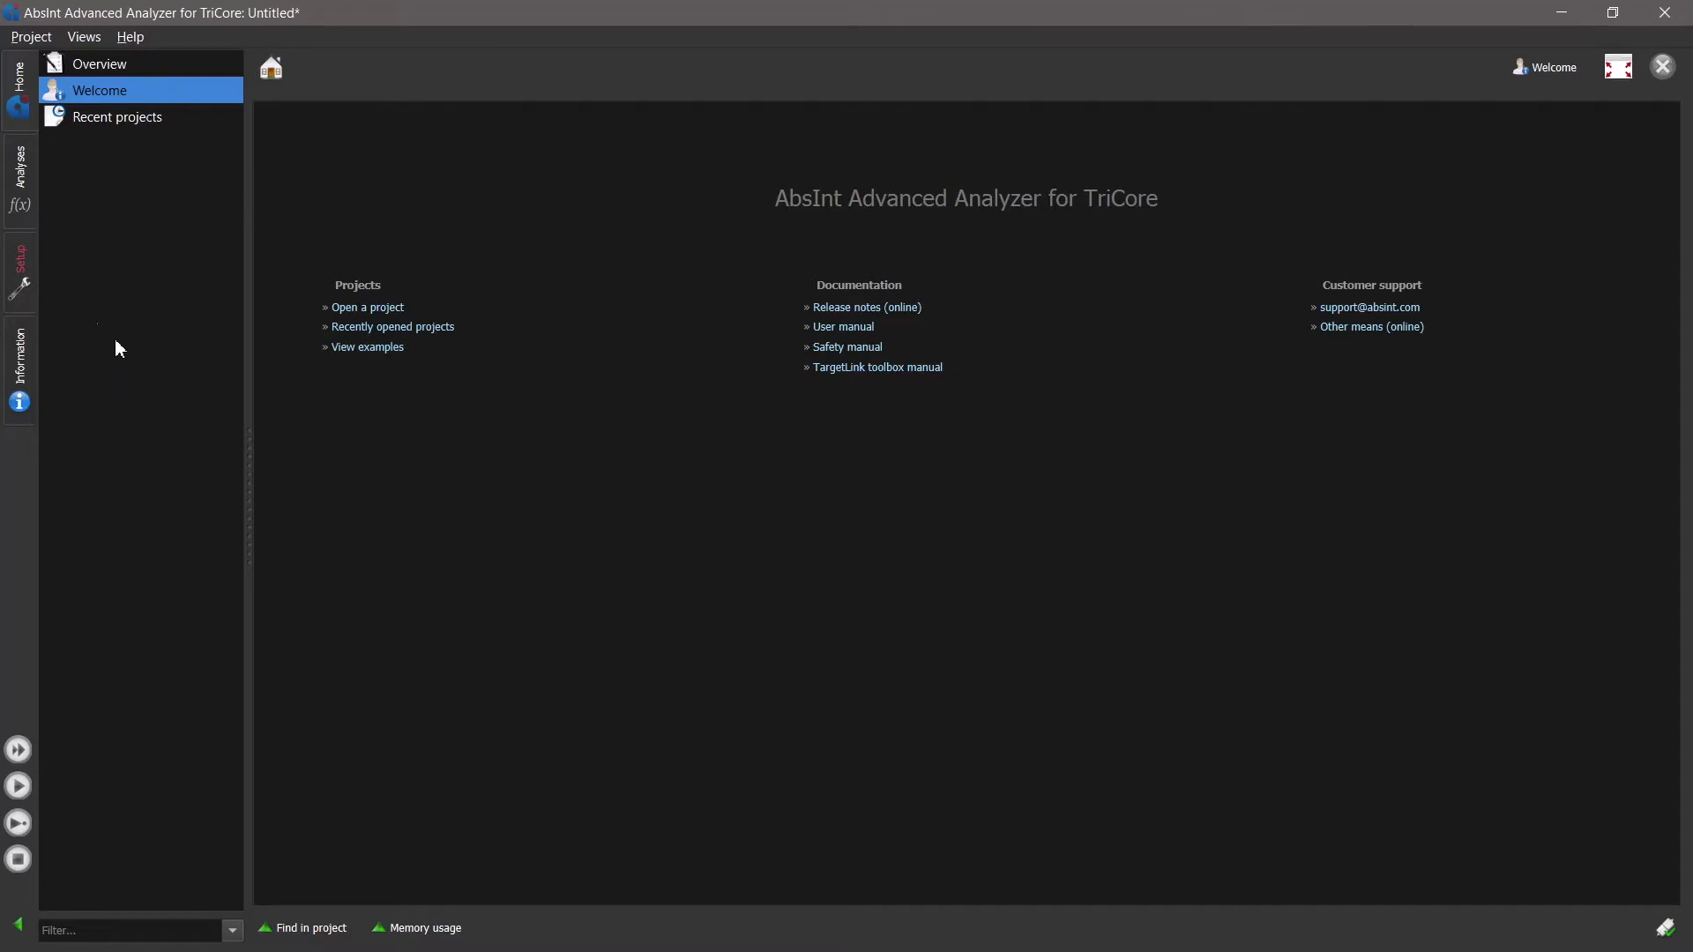
- Add scenarios_a3.elf from the aiT Demo folder as the project's executable in the setup
{"action": "left_click", "coordinate": [23, 264]}
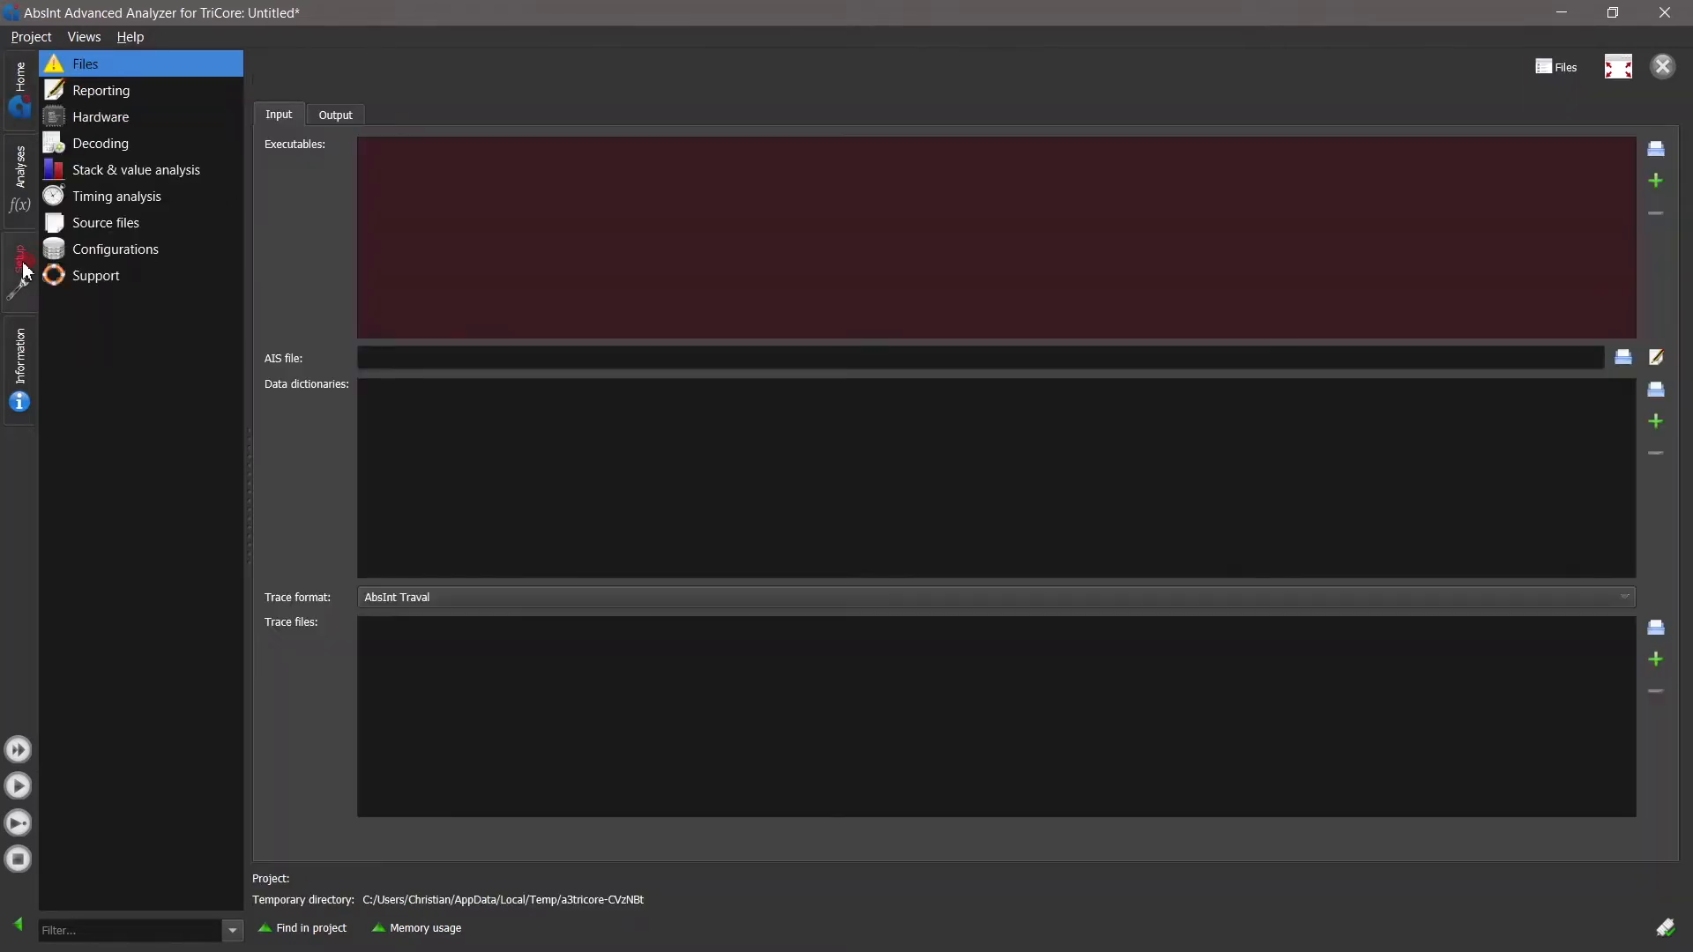
{"action": "left_click", "coordinate": [1656, 150]}
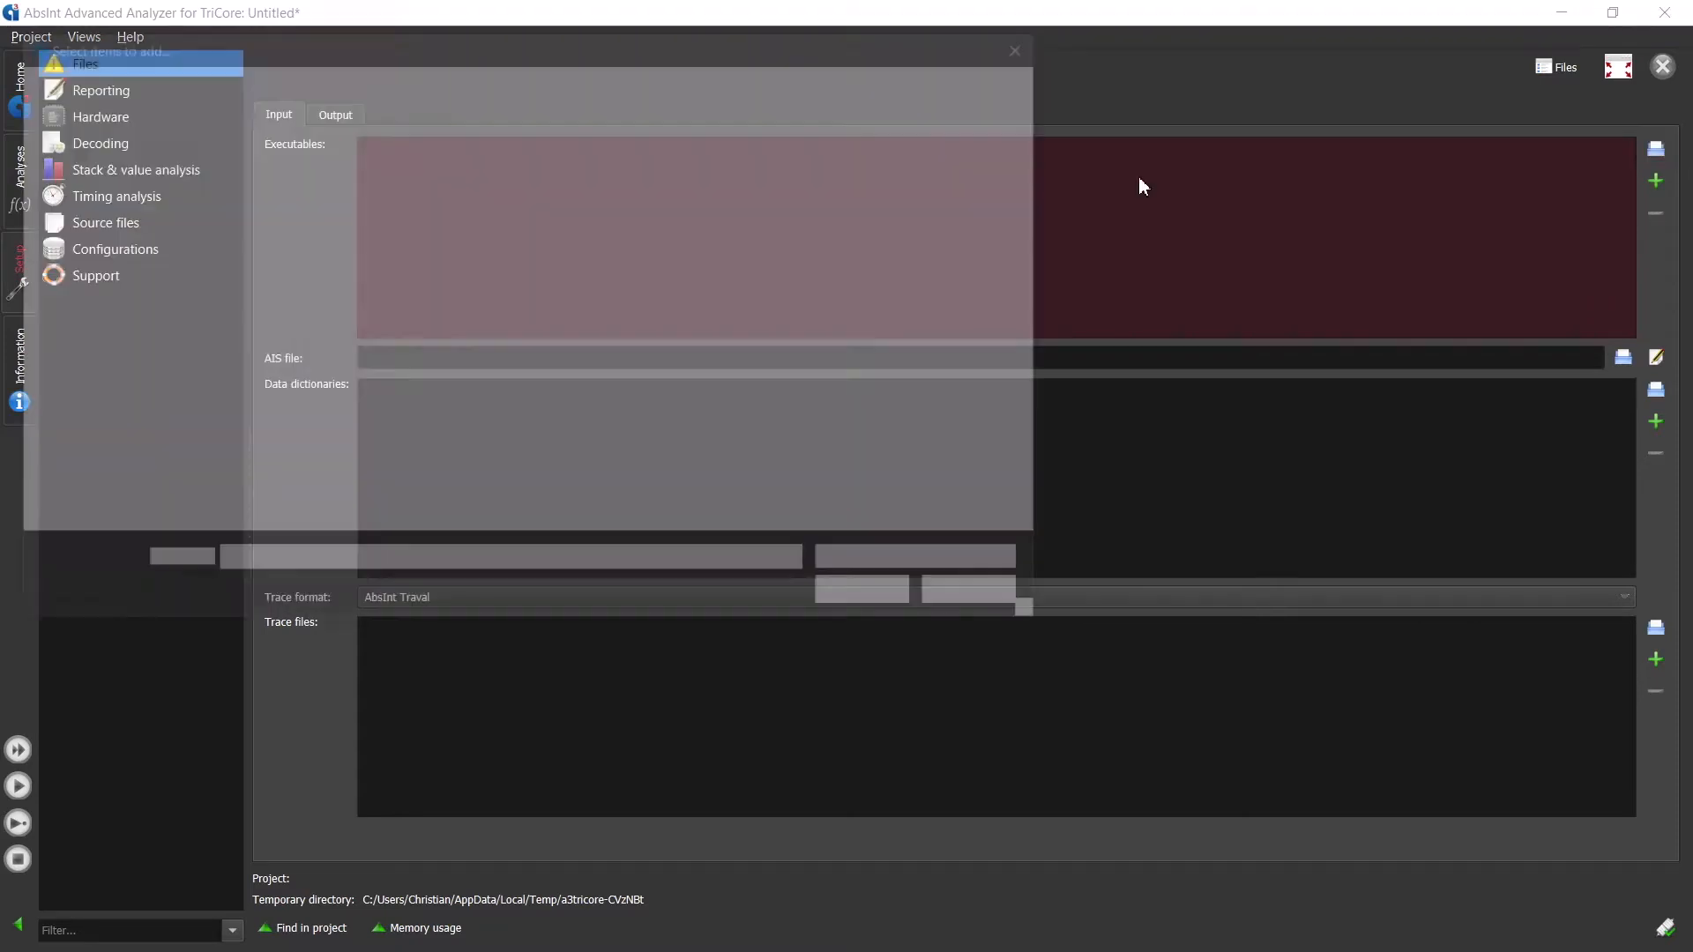
{"action": "scroll", "coordinate": [479, 278], "scroll_direction": "down", "scroll_amount": 2}
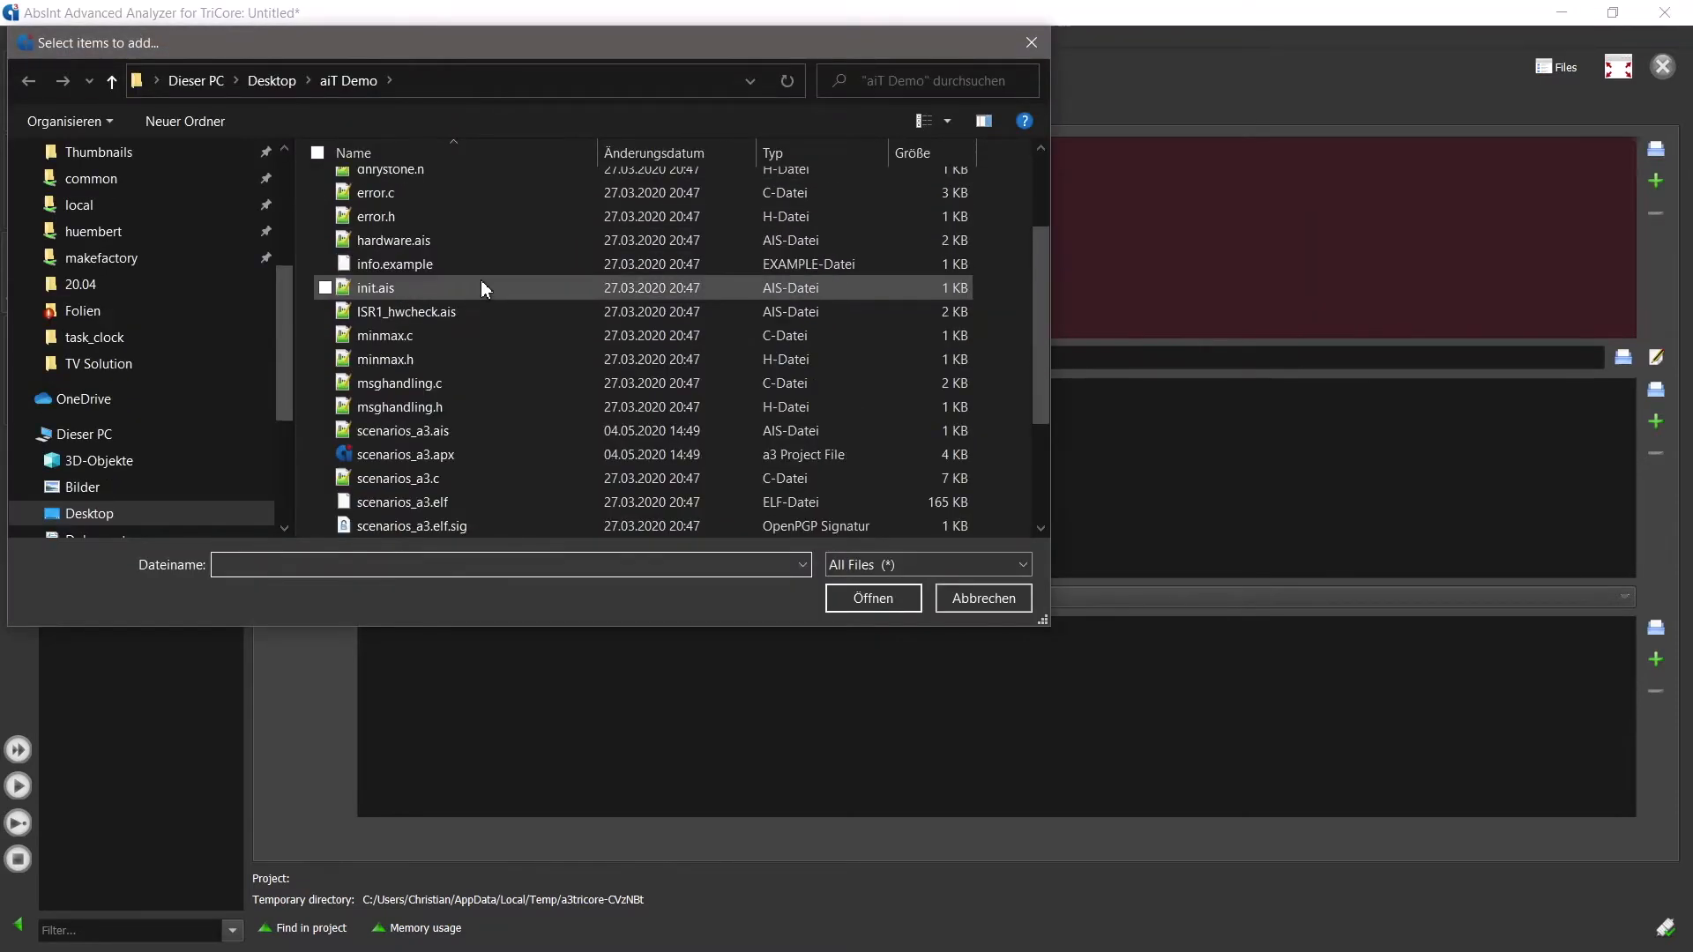
{"action": "scroll", "coordinate": [481, 284], "scroll_direction": "down", "scroll_amount": 2}
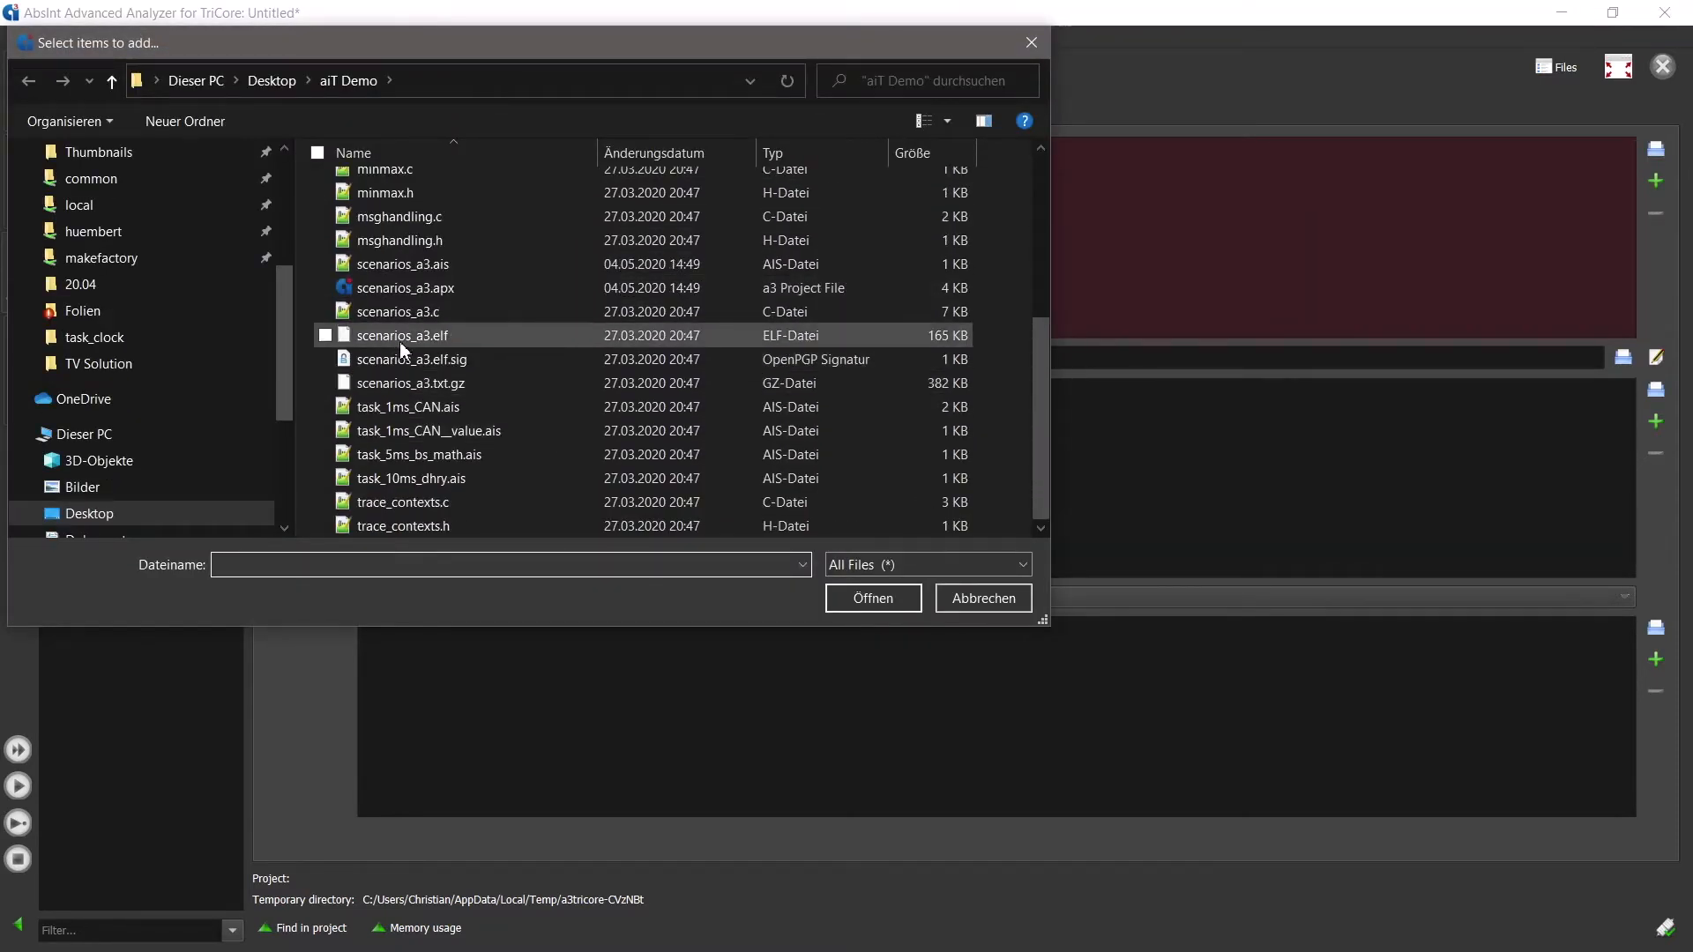
{"action": "double_click", "coordinate": [445, 340]}
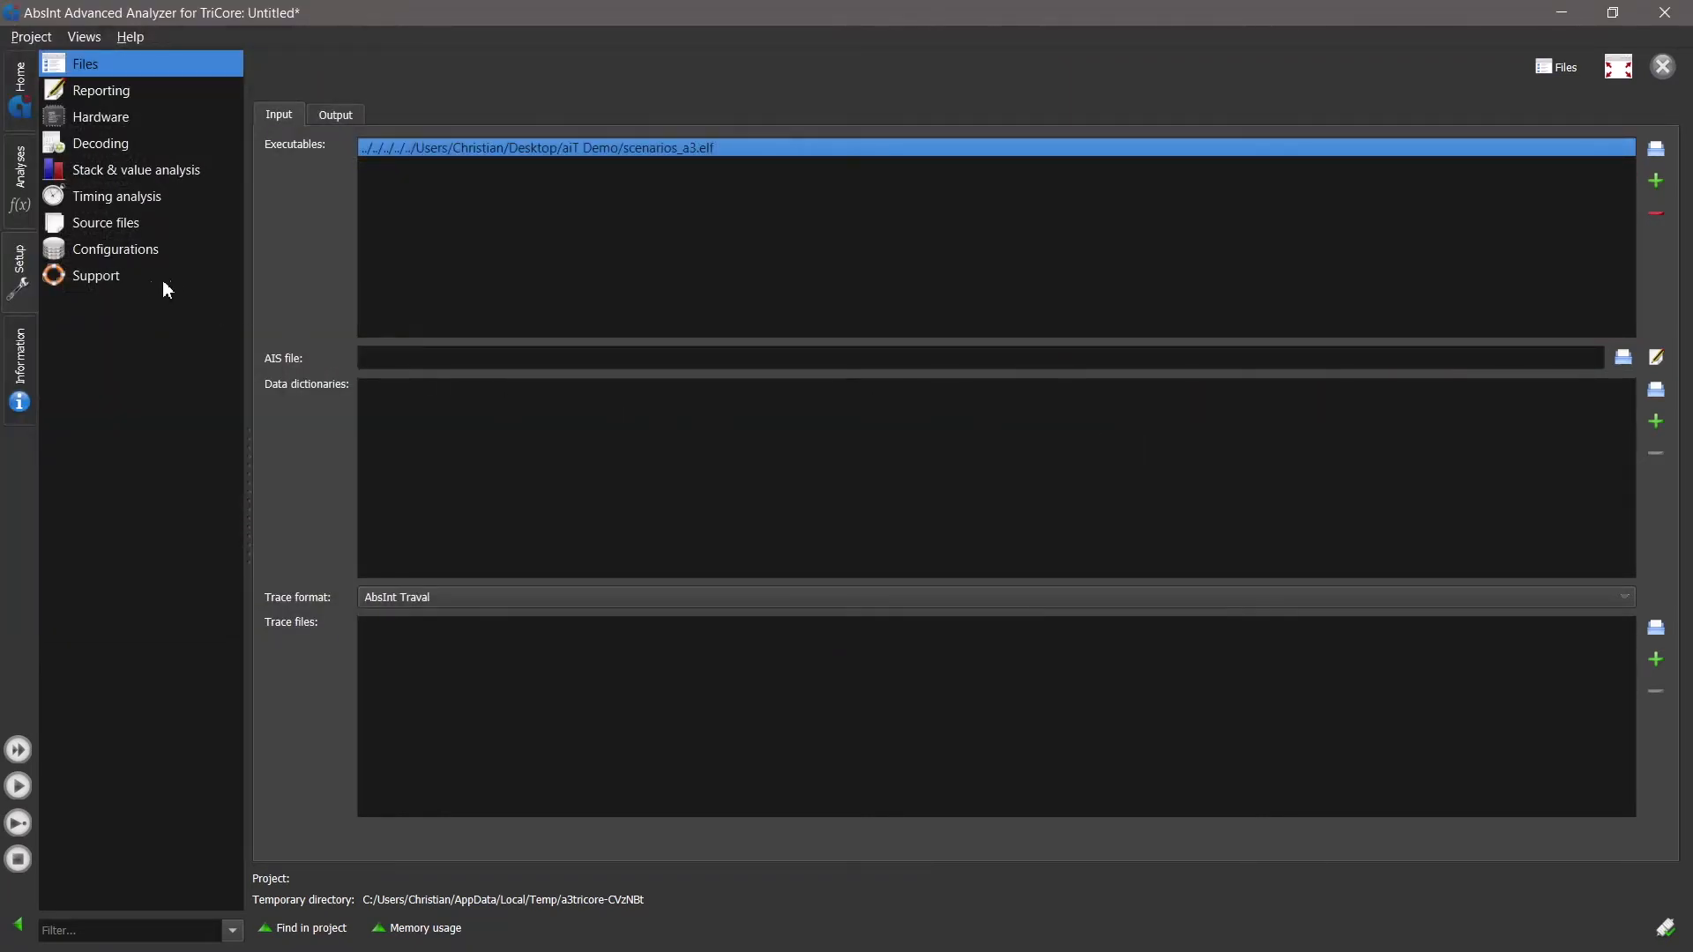
- Set the hardware target in the machine settings to Infineon TriCore AURIX 275
{"action": "left_click", "coordinate": [125, 120]}
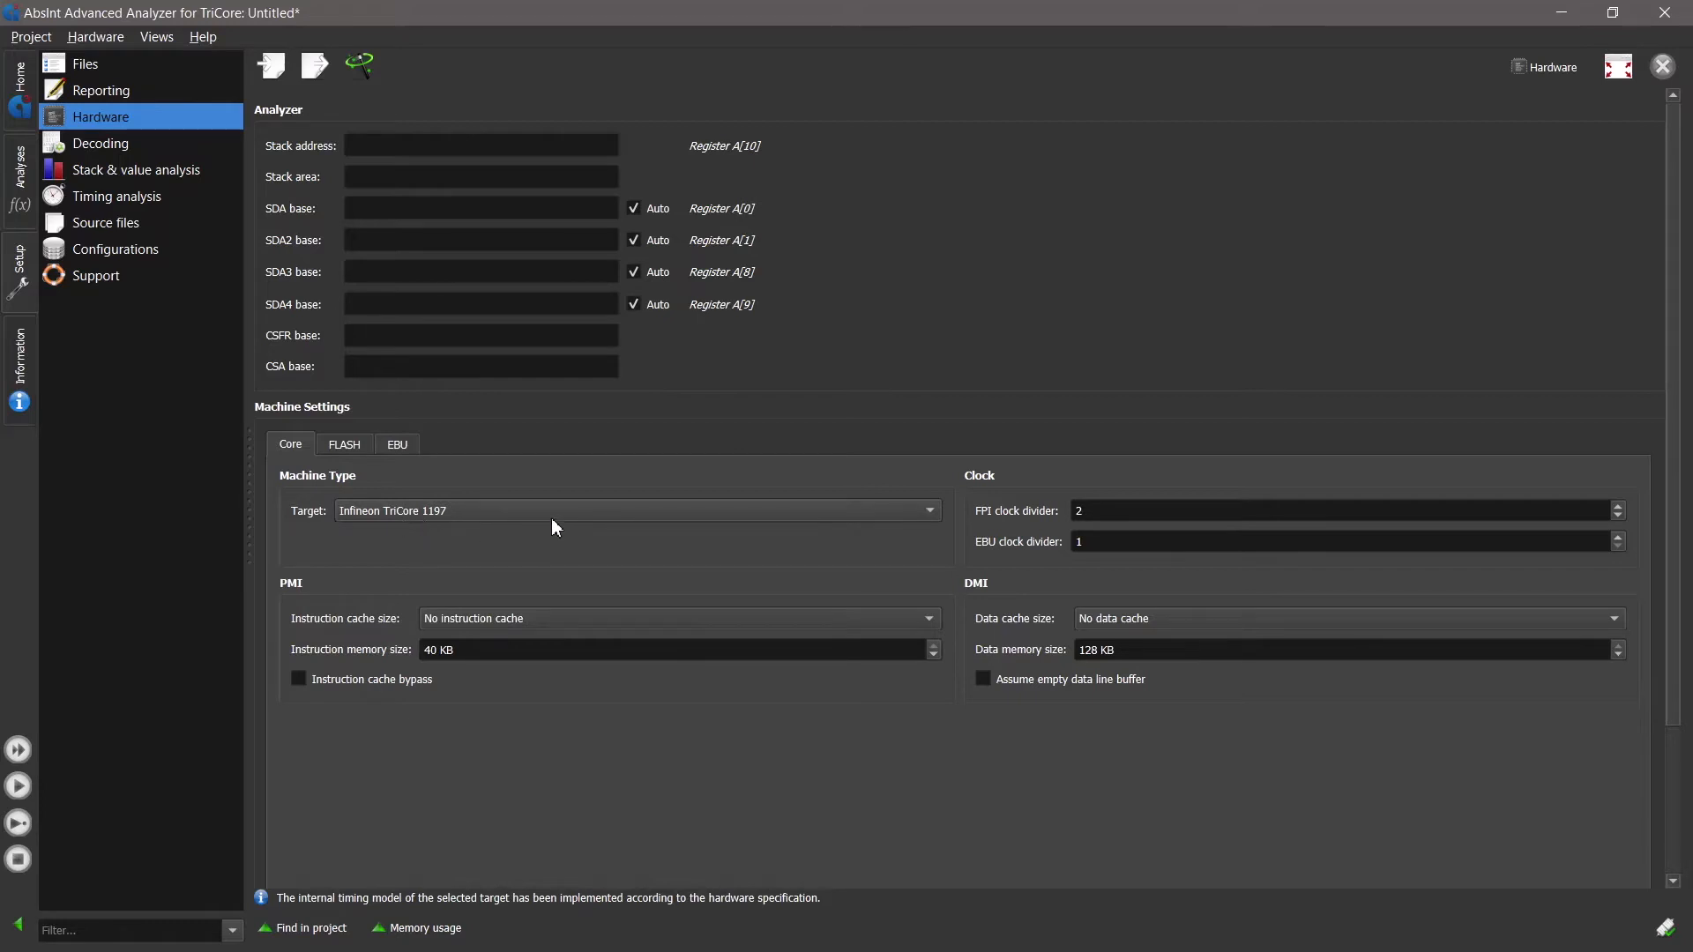
{"action": "left_click", "coordinate": [502, 511]}
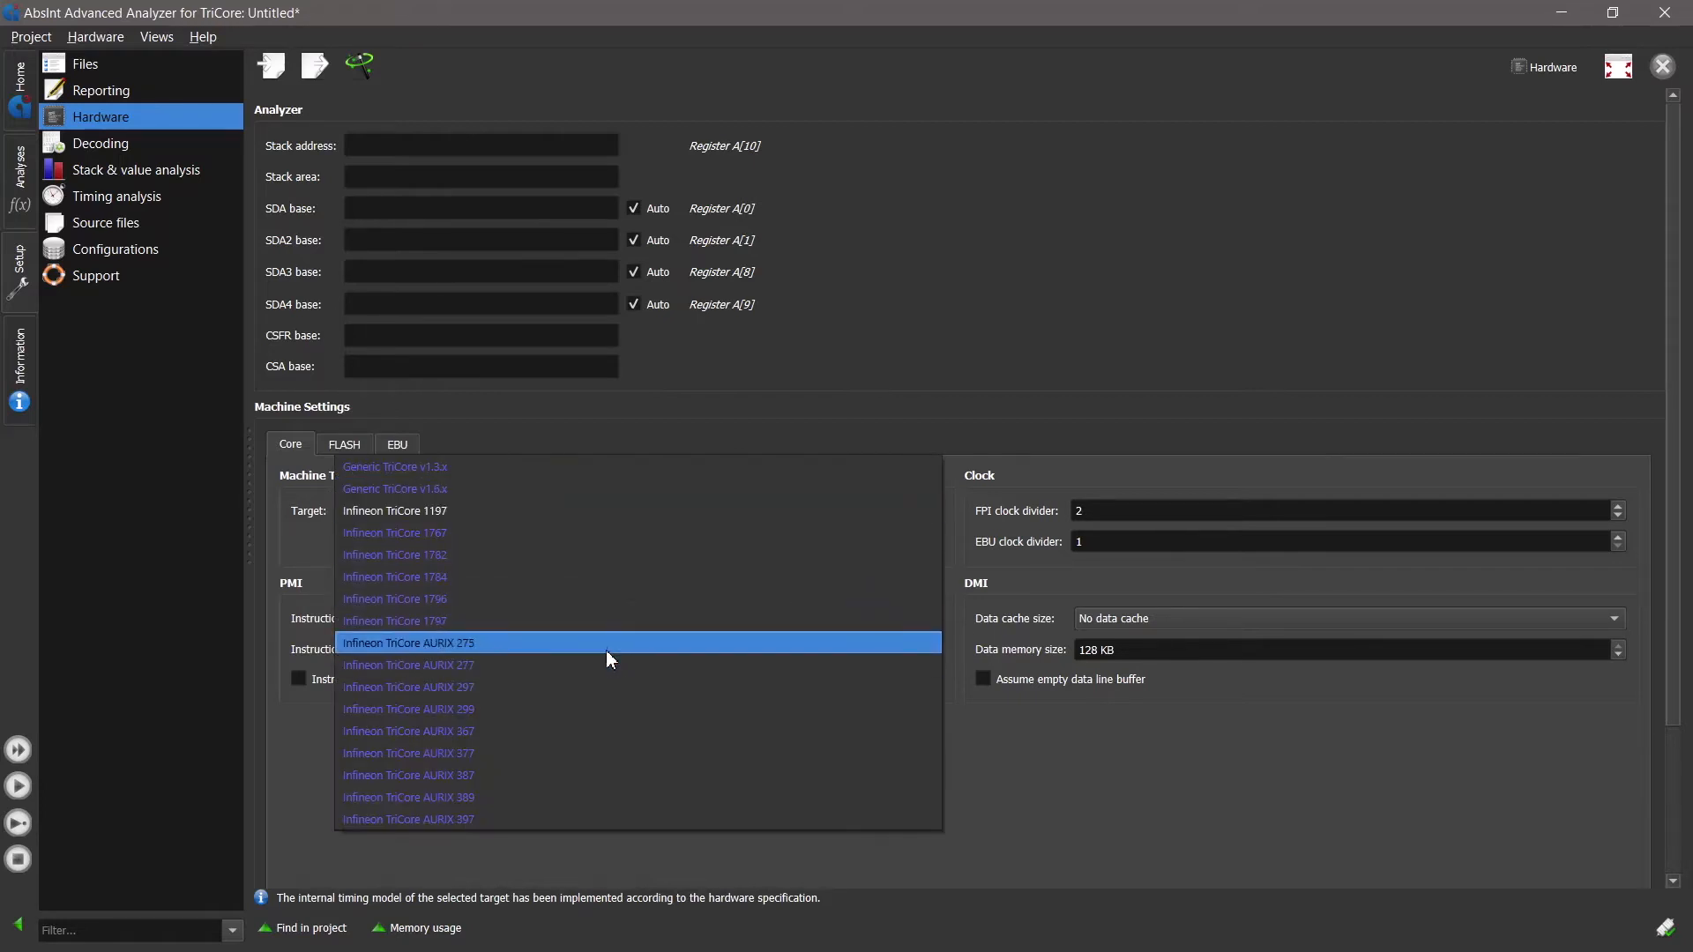
{"action": "left_click", "coordinate": [490, 652]}
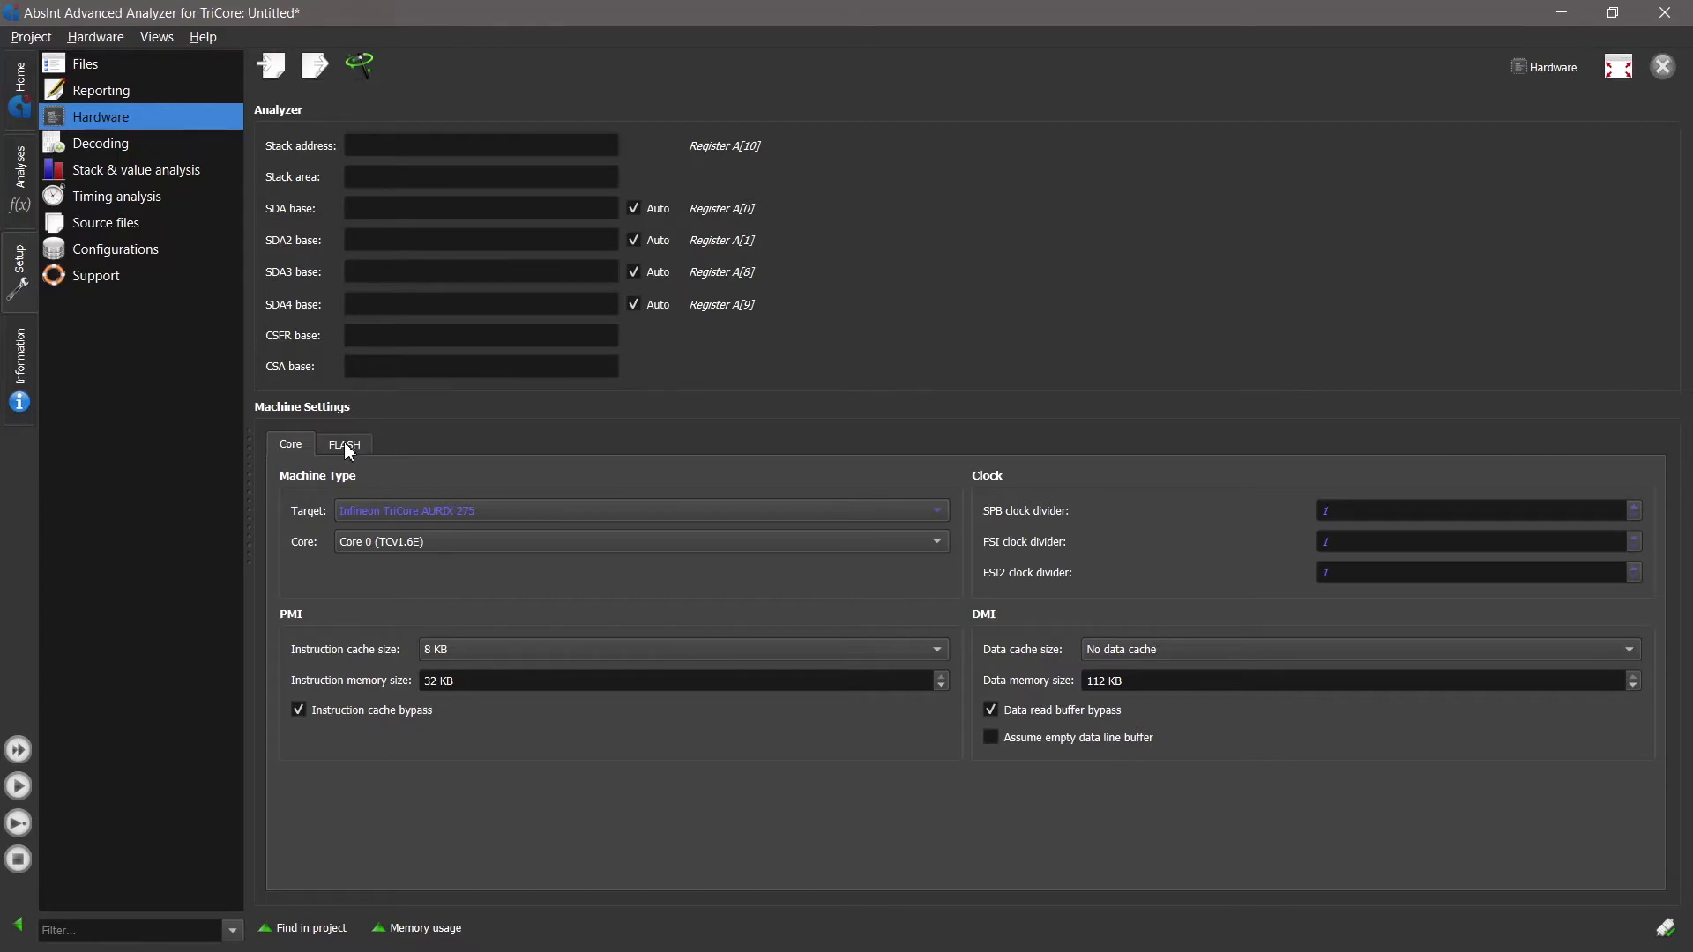
- Create an aiT WCET analysis and choose task_10ms_dhry as its analysis start, filtering the functions by "task"
{"action": "left_click", "coordinate": [20, 177]}
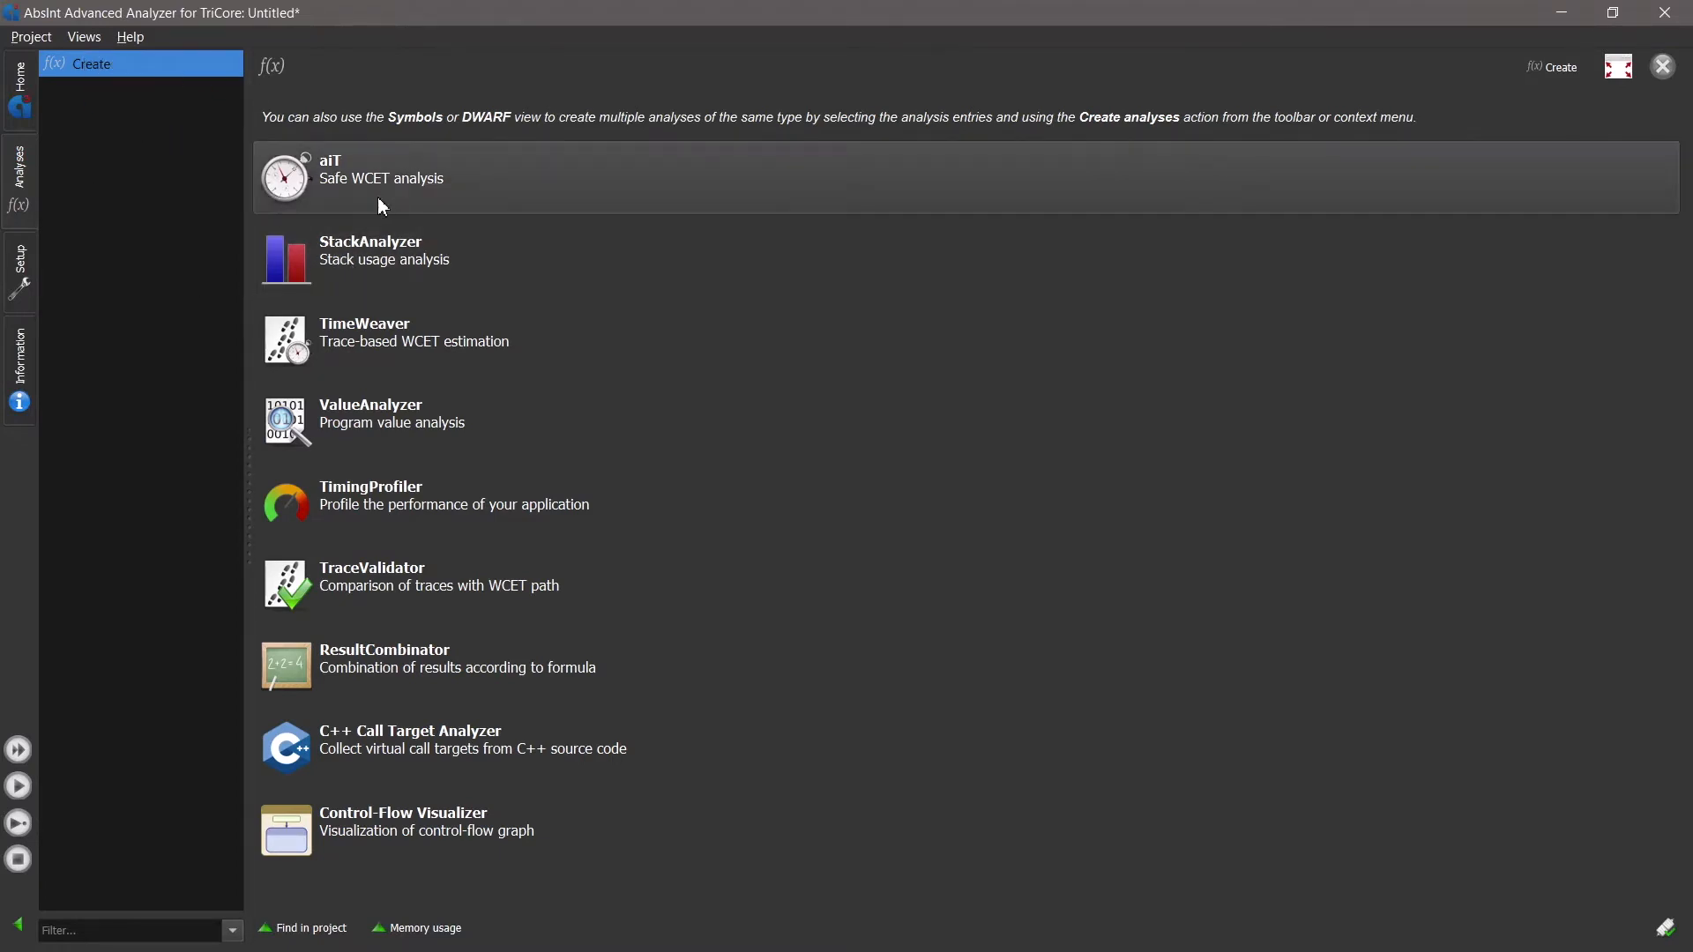
{"action": "left_click", "coordinate": [421, 179]}
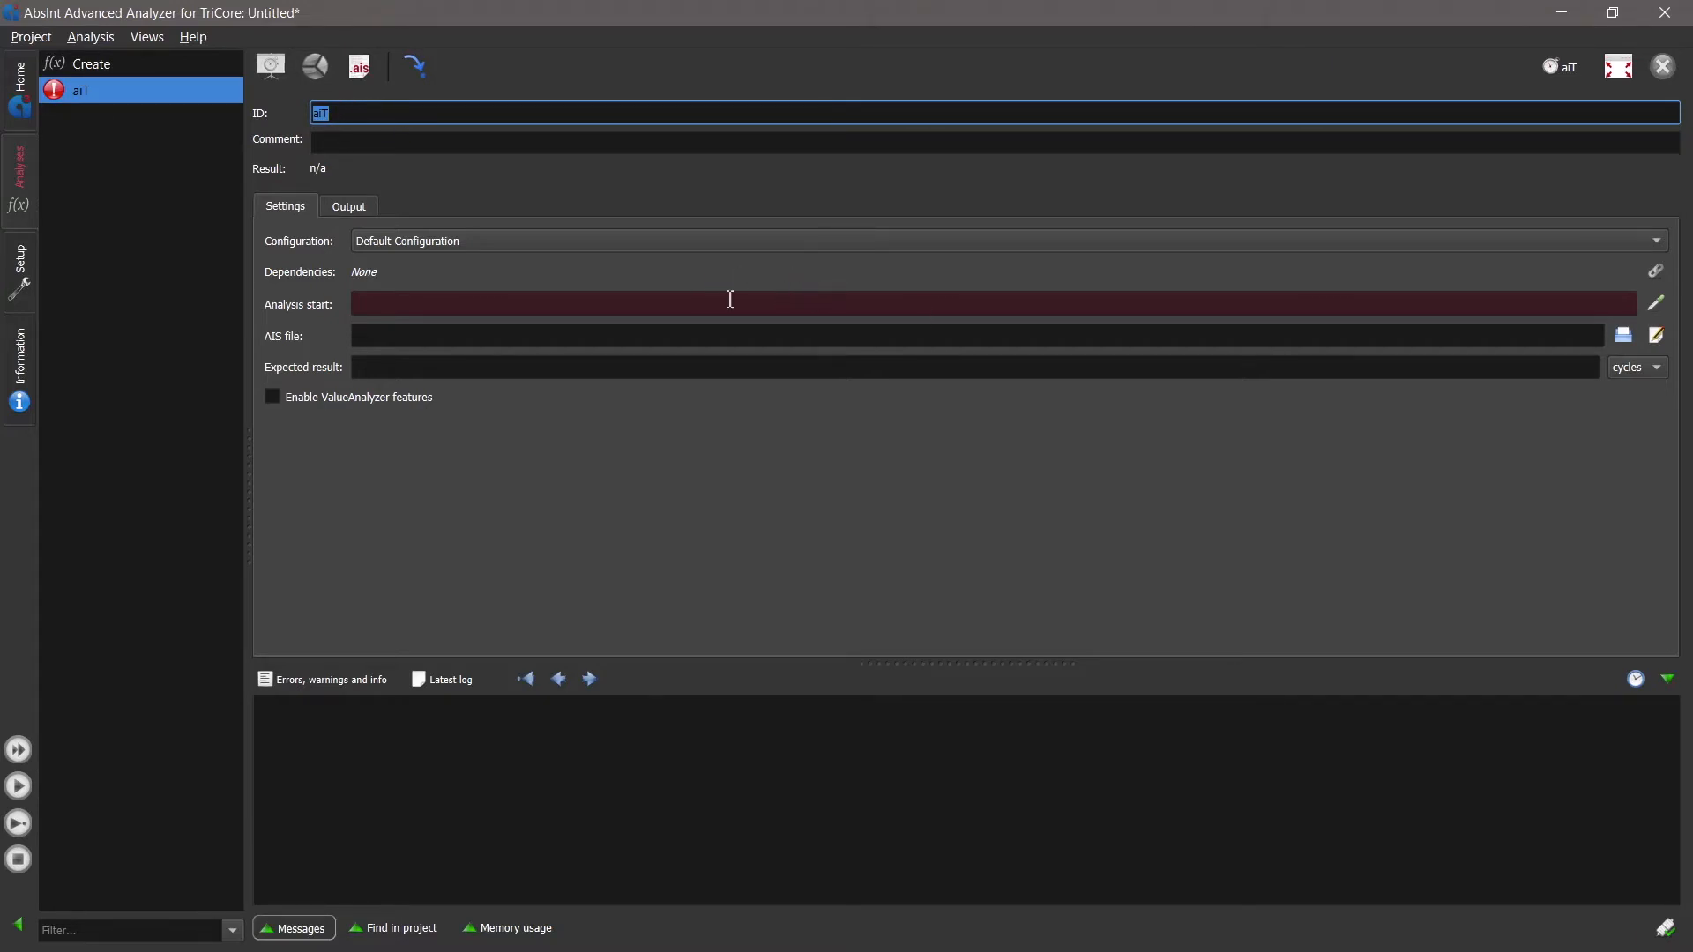
{"action": "left_click", "coordinate": [359, 308]}
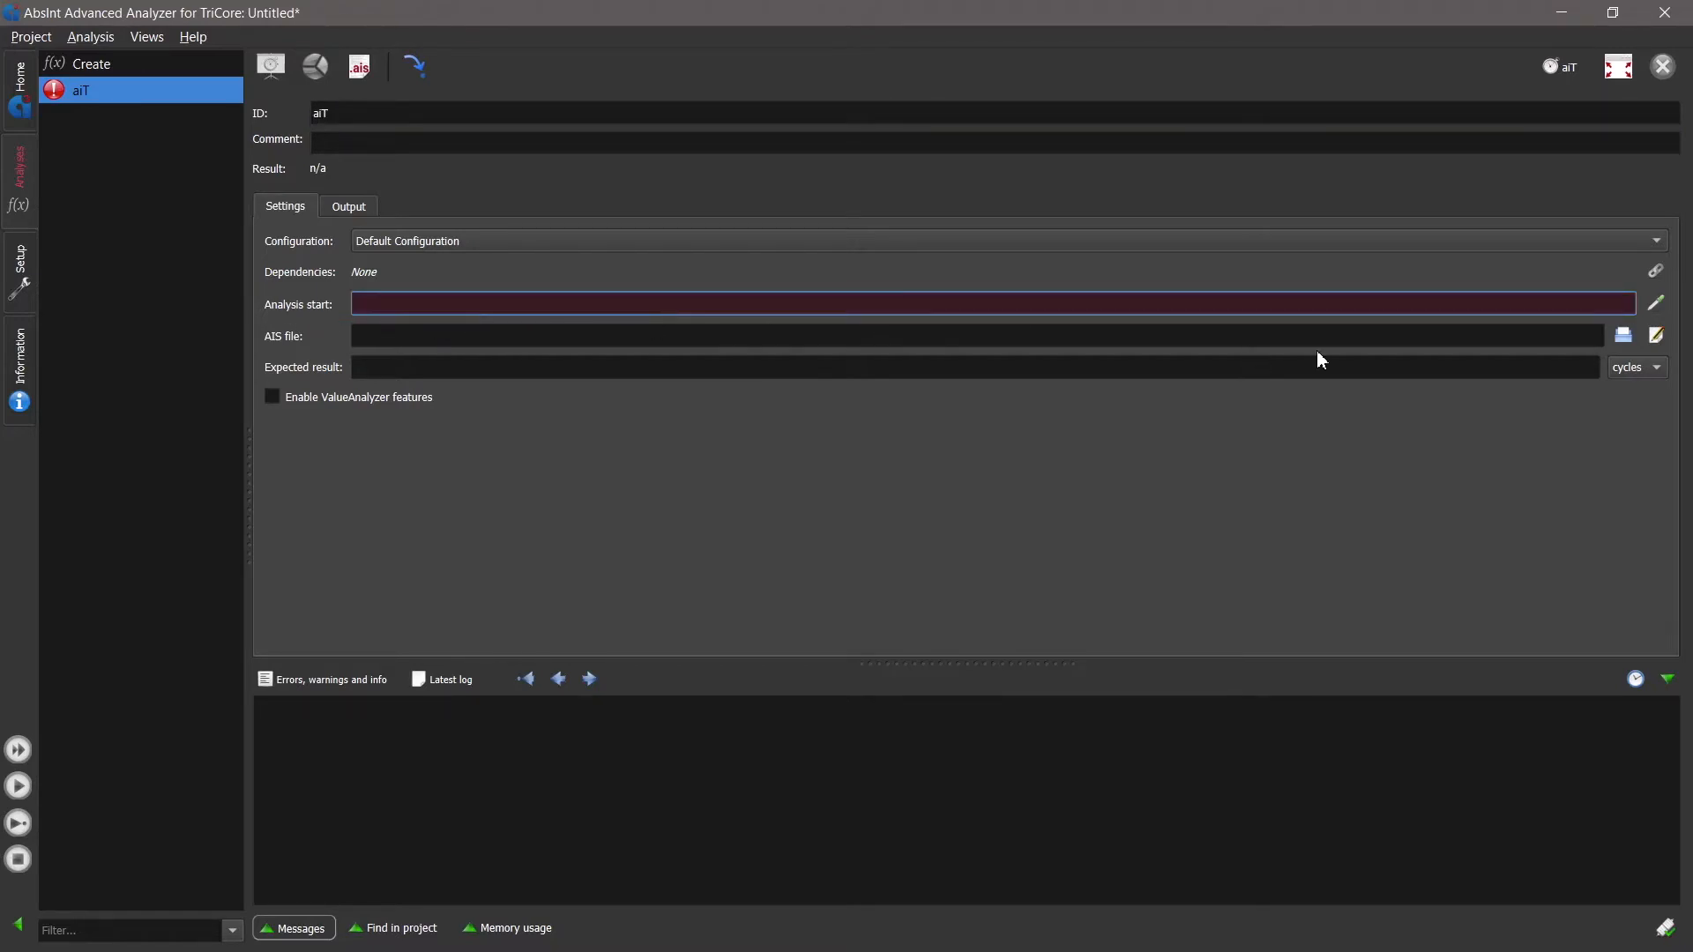
{"action": "left_click", "coordinate": [1657, 309]}
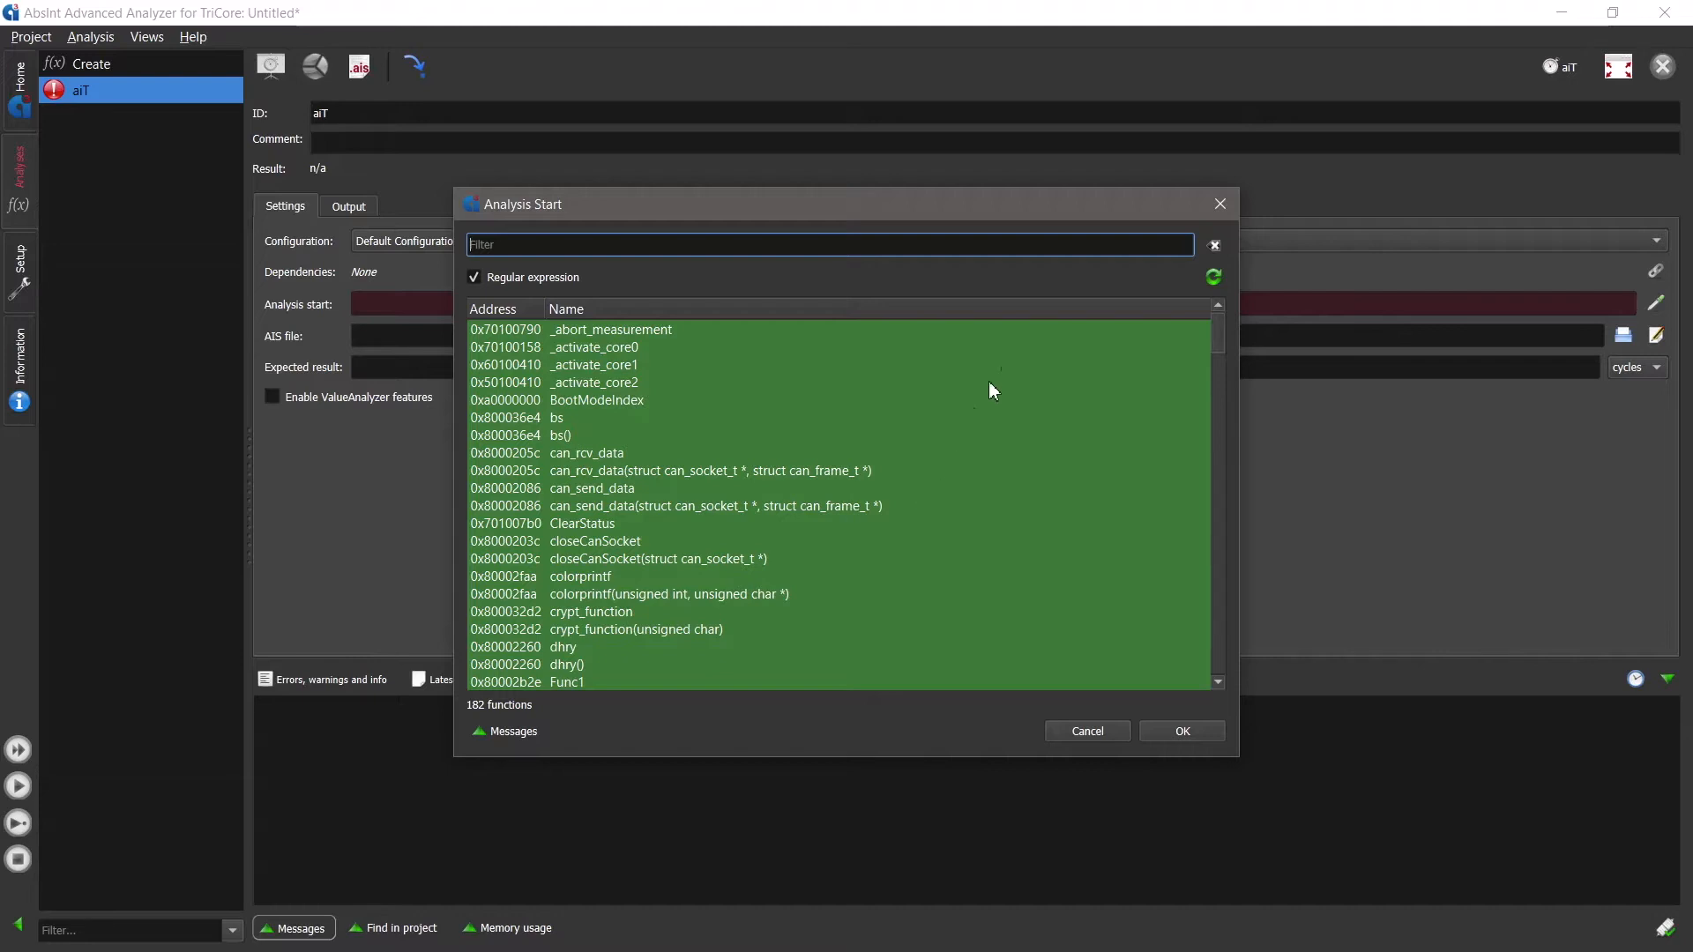
{"action": "type", "text": "task"}
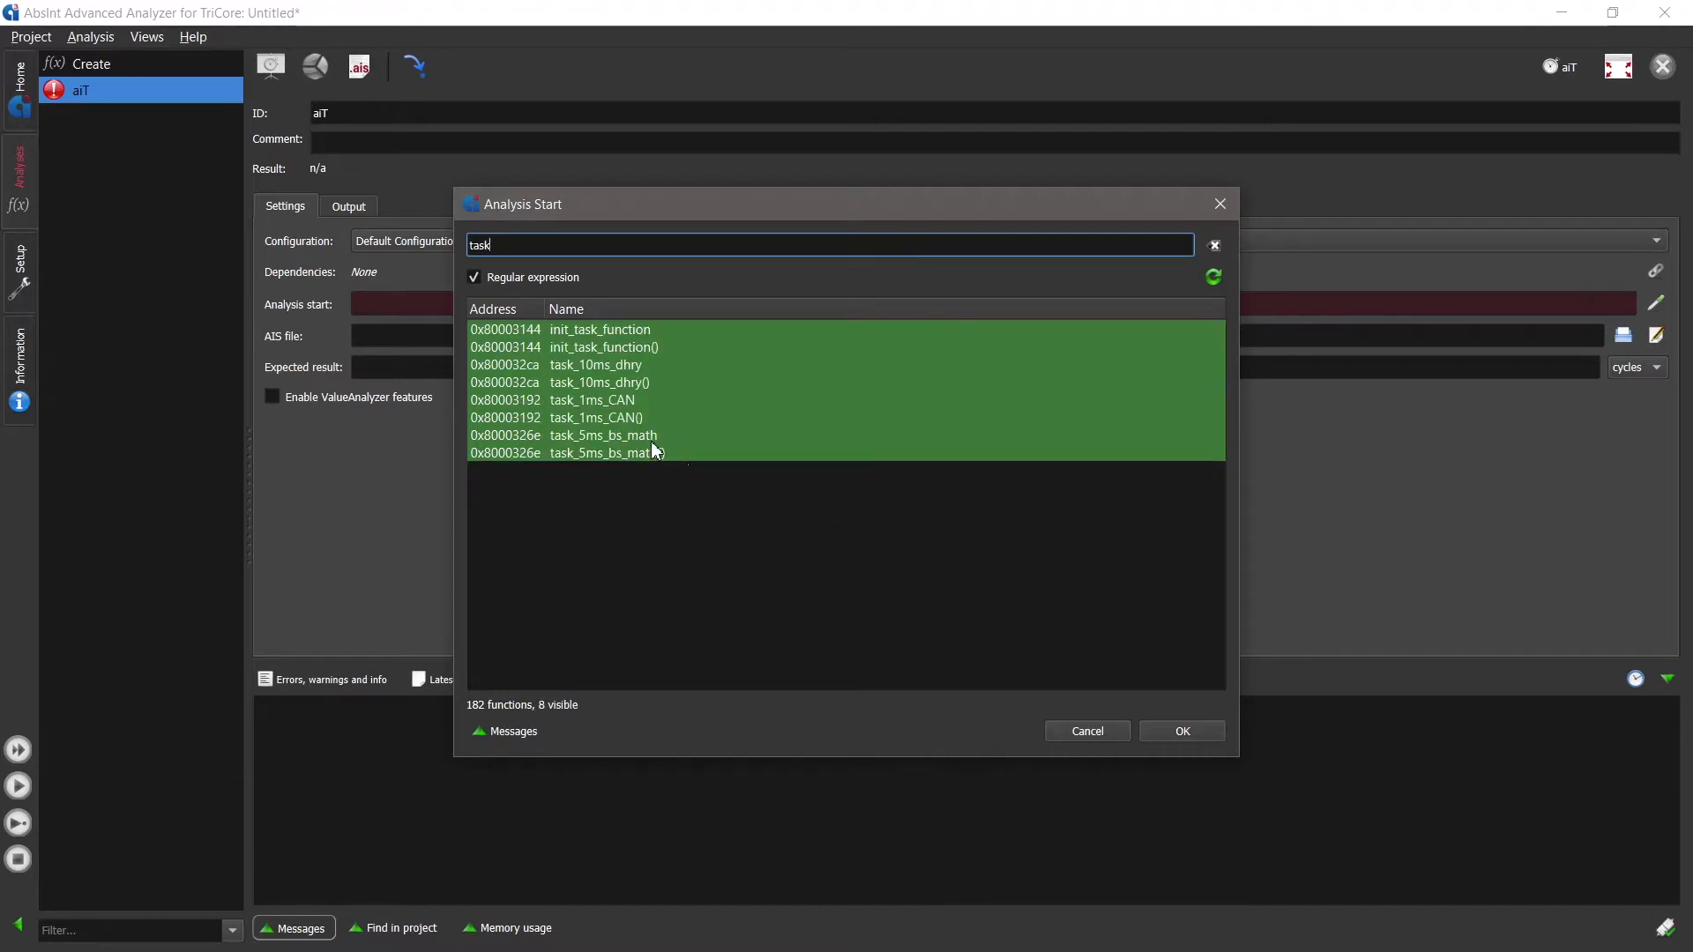
{"action": "left_click", "coordinate": [632, 365]}
{"action": "double_click", "coordinate": [633, 365]}
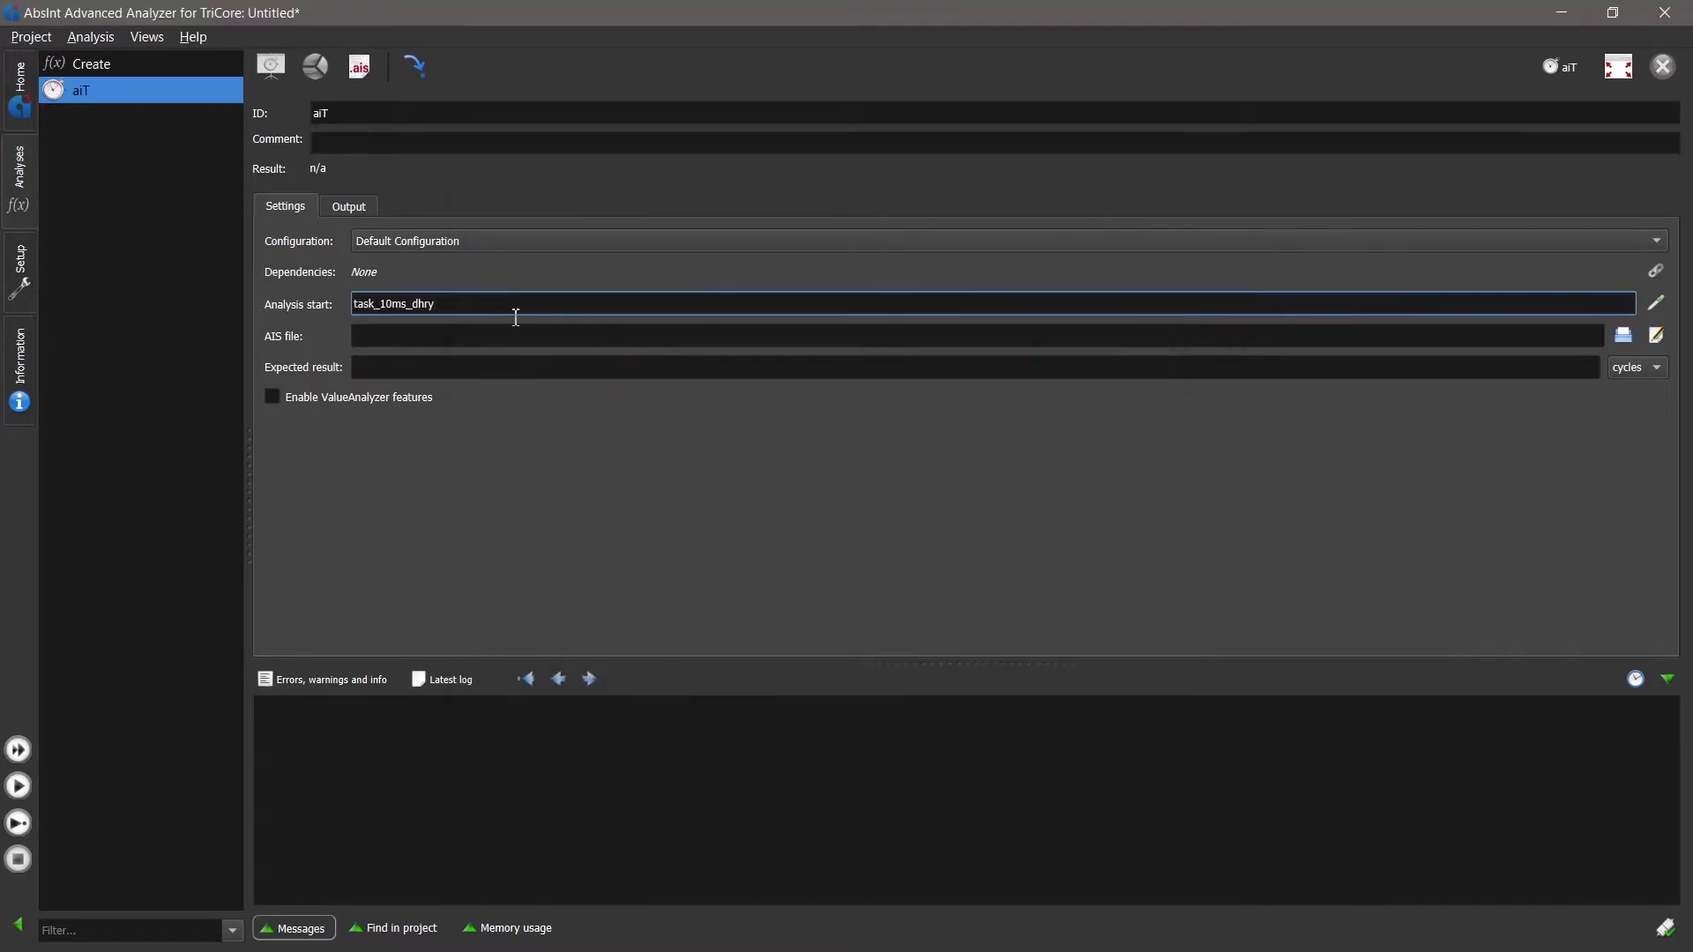
- Rename the analysis ID to task_10ms_dhry_aiT, reusing the name of the analysis start function
{"action": "left_click_drag", "start_coordinate": [454, 300], "coordinate": [328, 300]}
{"action": "key", "text": "ctrl+c"}
{"action": "left_click", "coordinate": [347, 111]}
{"action": "key", "text": "ctrl+a"}
{"action": "key", "text": "ctrl+v"}
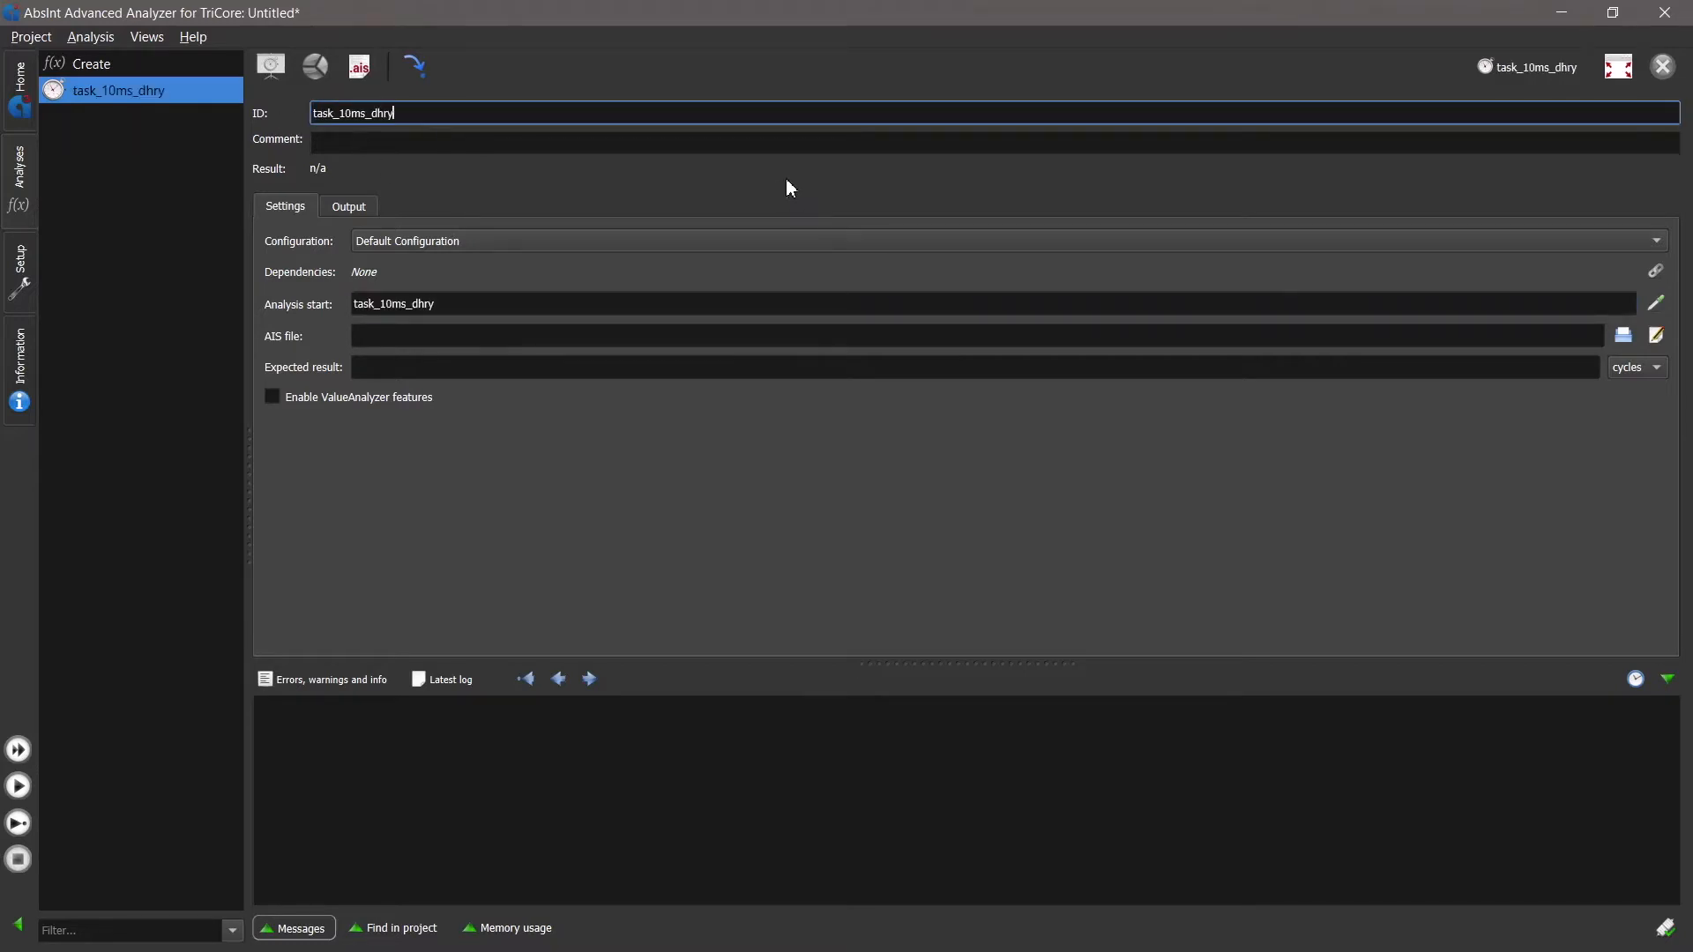
{"action": "type", "text": "_aiT"}
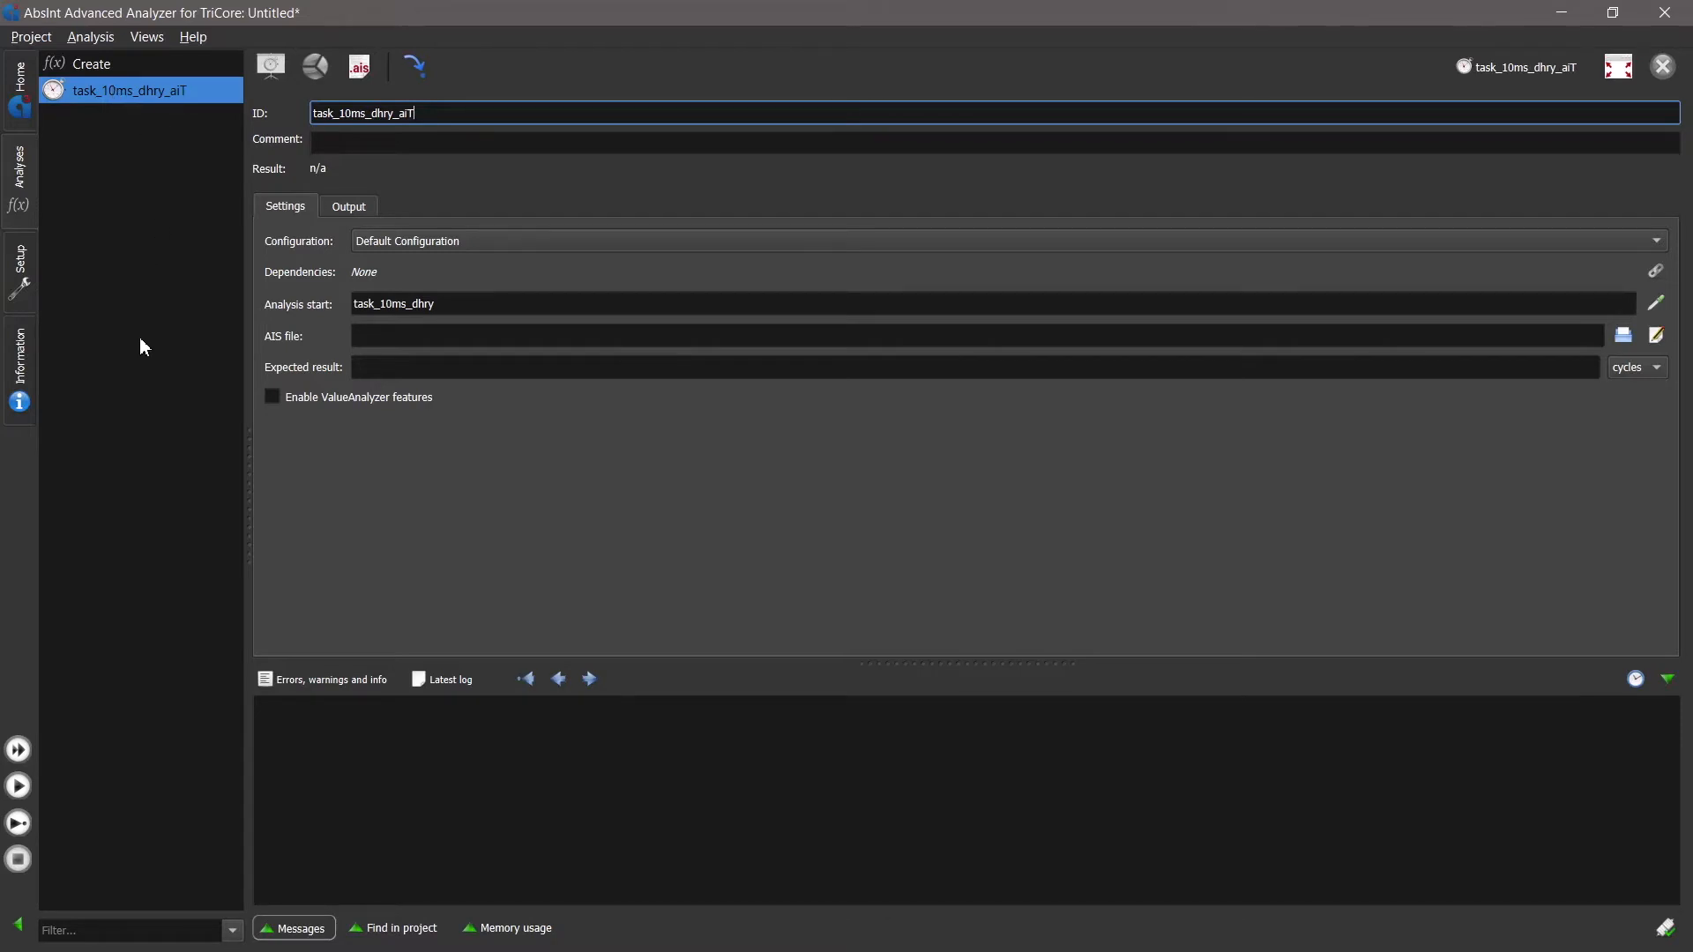
- Assign scenarios_a3.ais from the aiT Demo folder as the project's global AIS file
{"action": "left_click", "coordinate": [24, 285]}
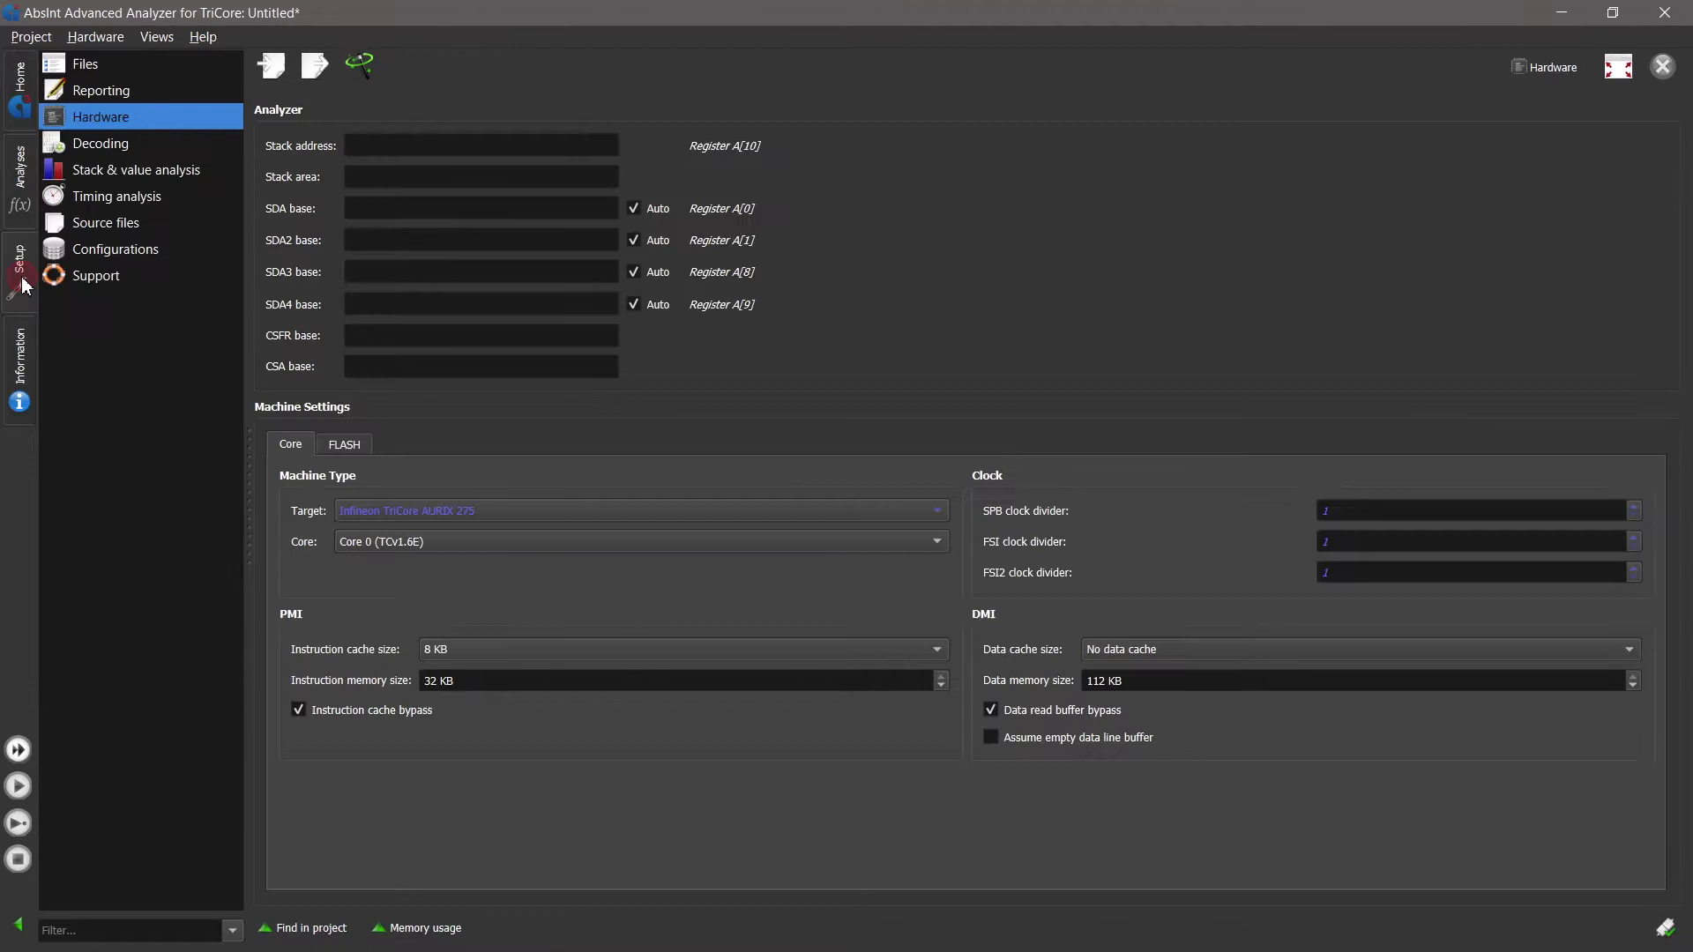
{"action": "left_click", "coordinate": [104, 62]}
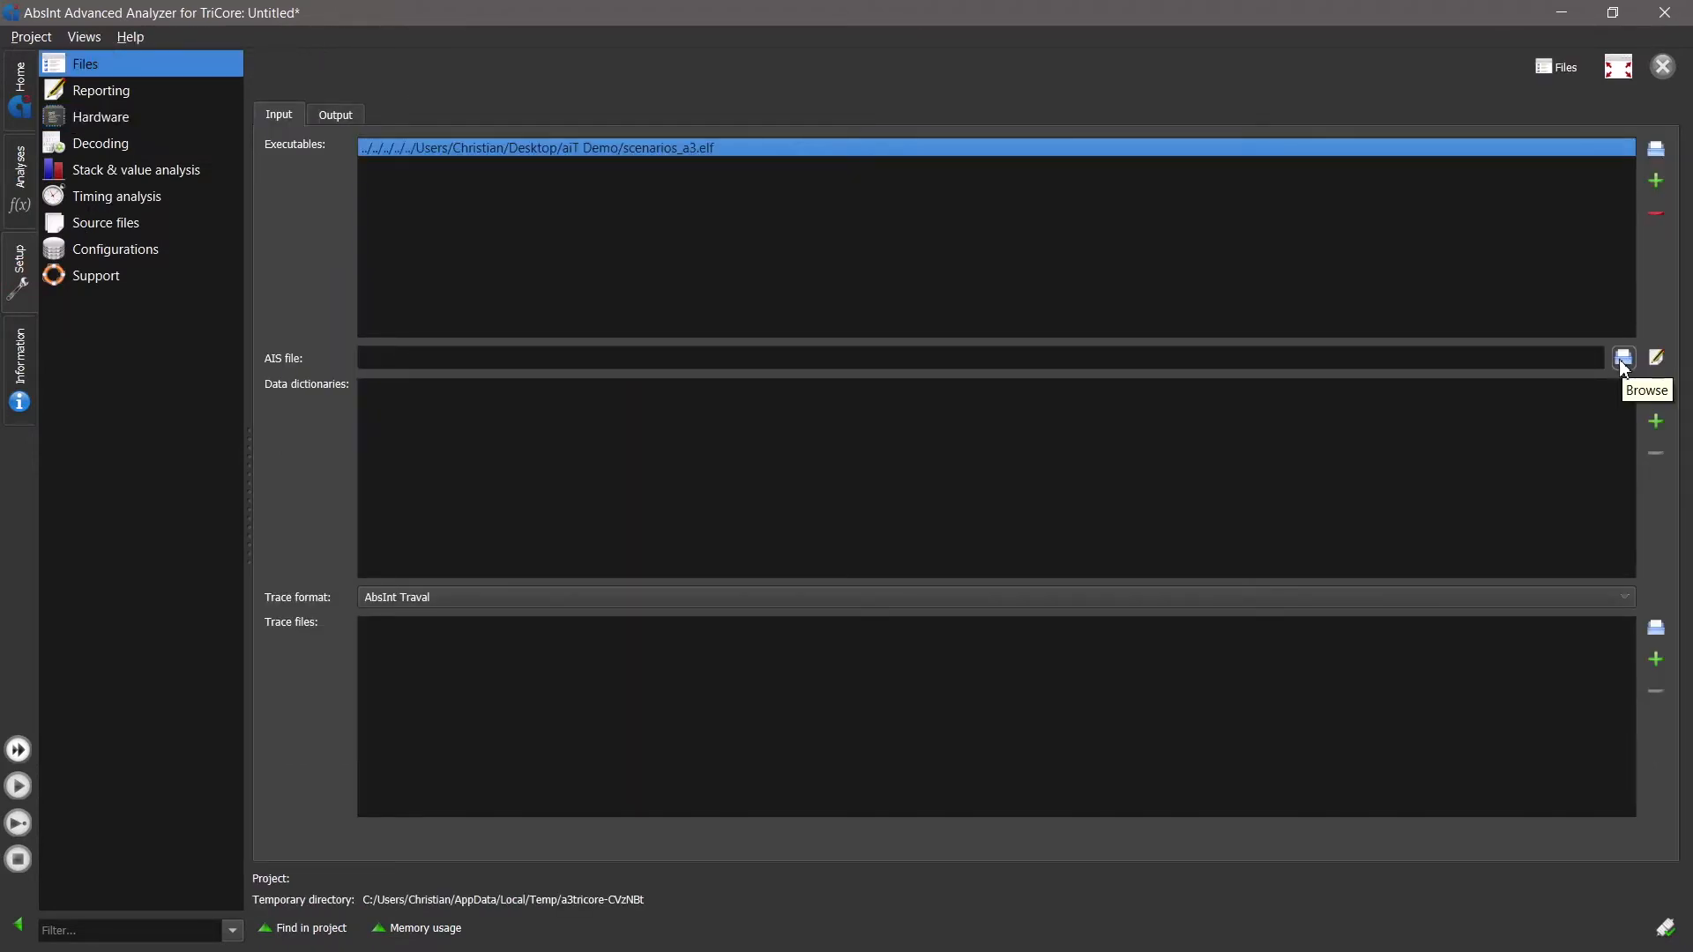
{"action": "left_click", "coordinate": [1623, 358]}
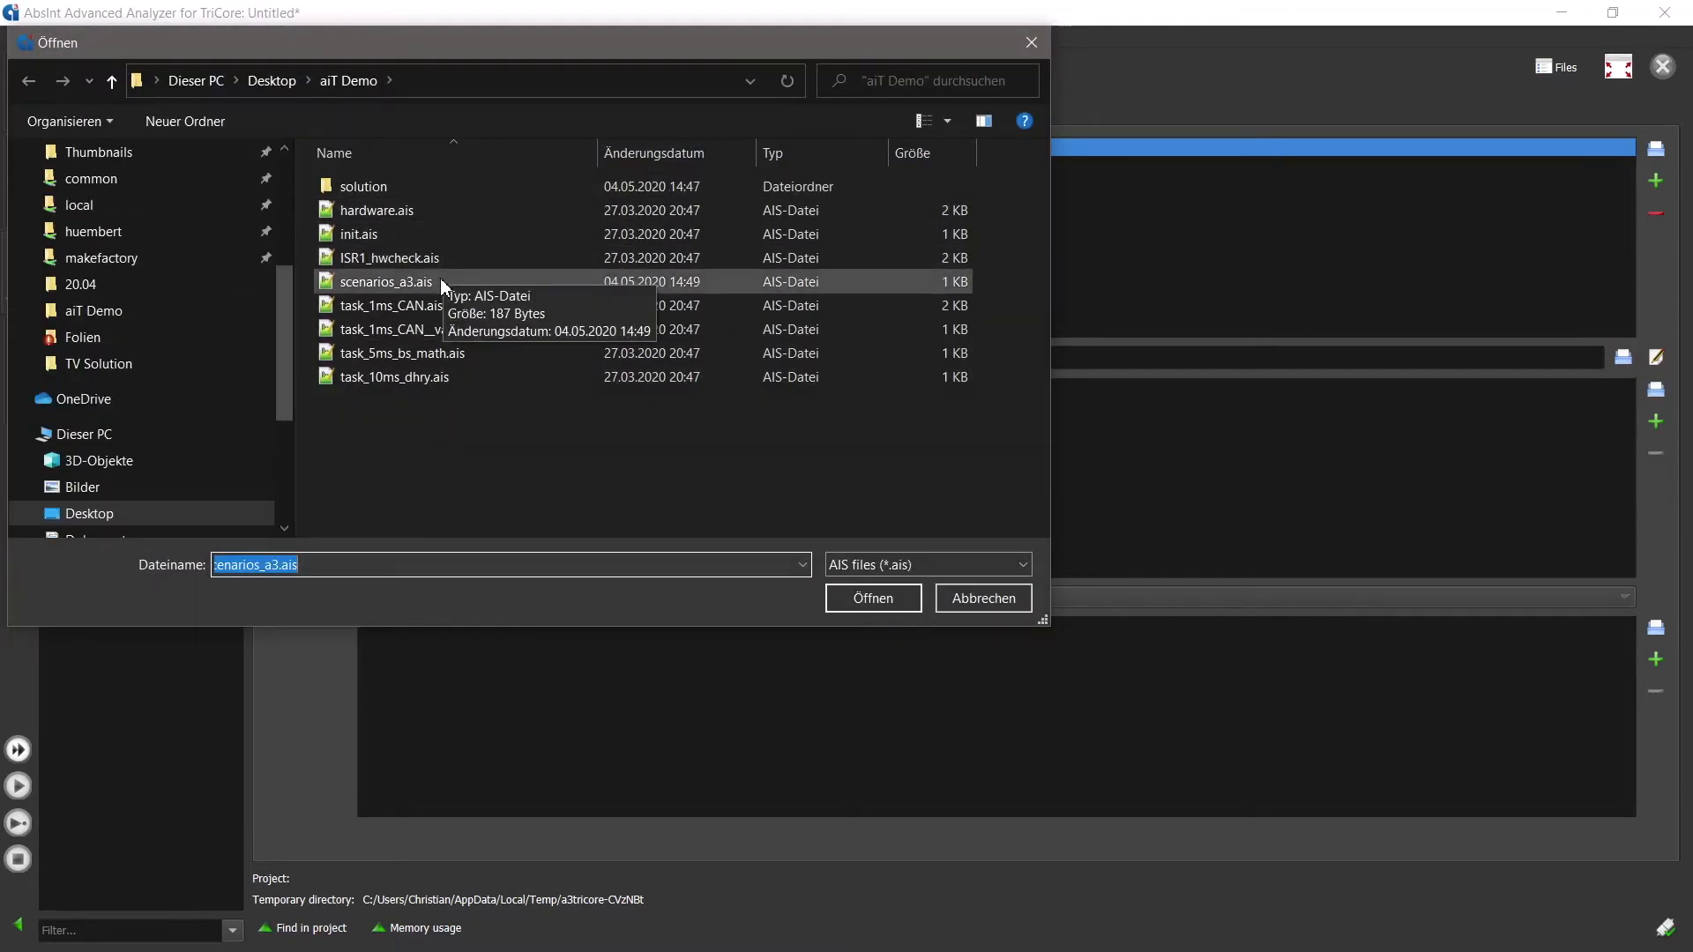
{"action": "double_click", "coordinate": [388, 281]}
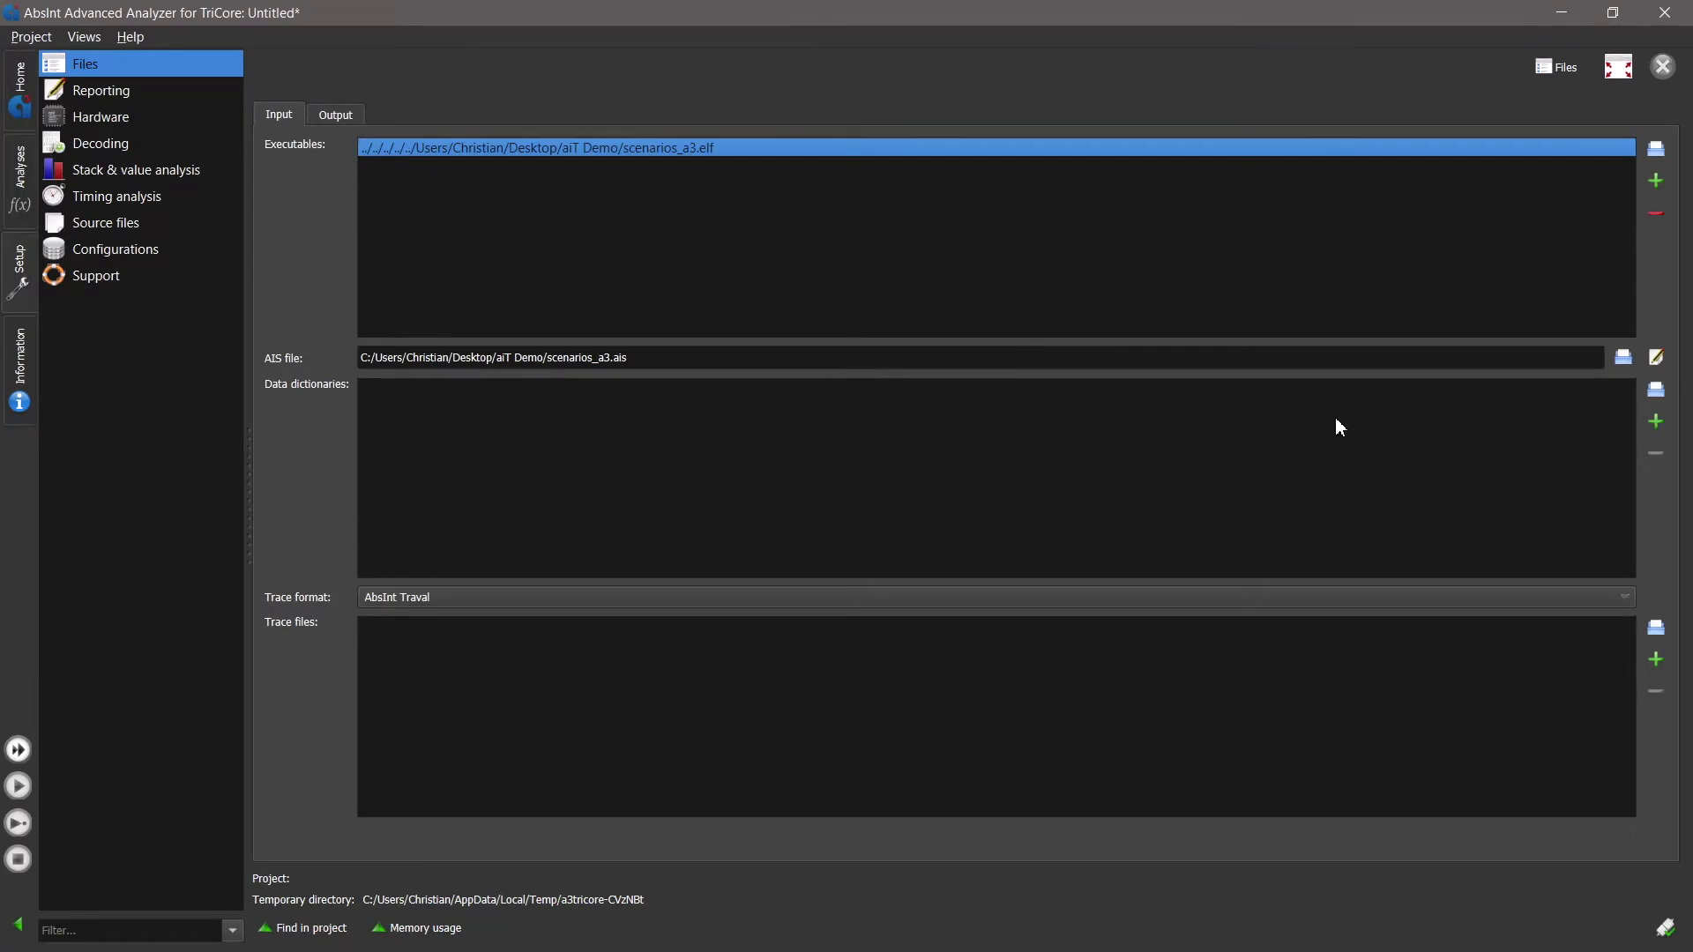
- Open scenarios_a3.ais for editing and insert a compiler annotation set to tricore-gcc below the existing compiler line
{"action": "left_click", "coordinate": [1656, 358]}
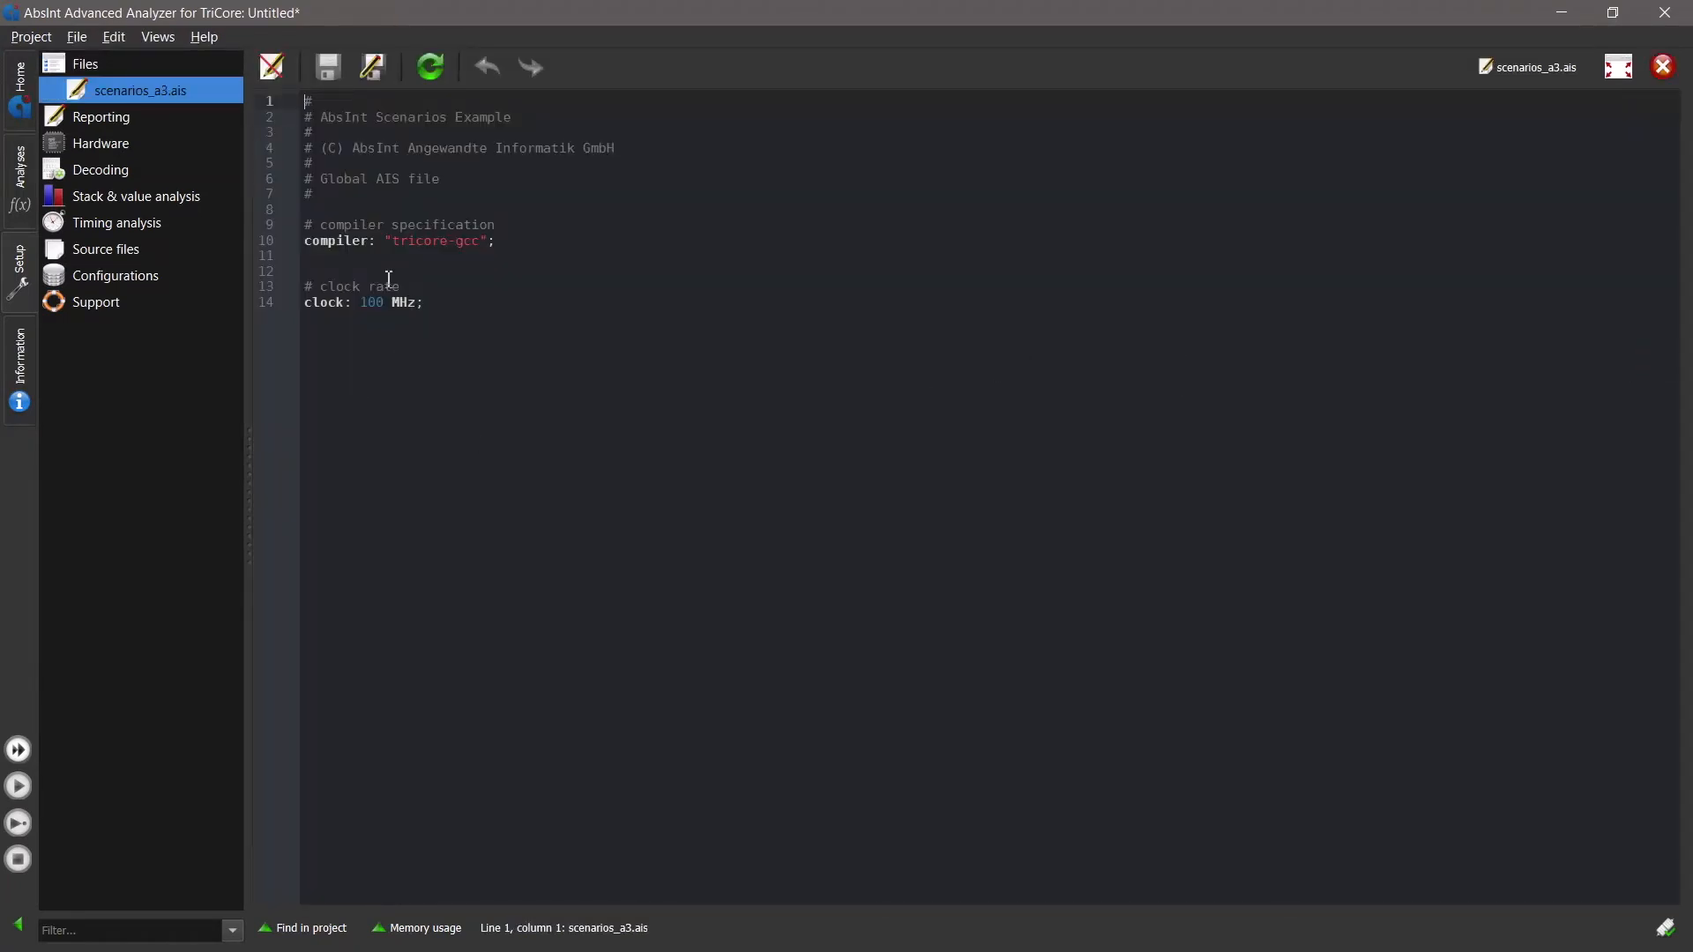
{"action": "left_click", "coordinate": [319, 244]}
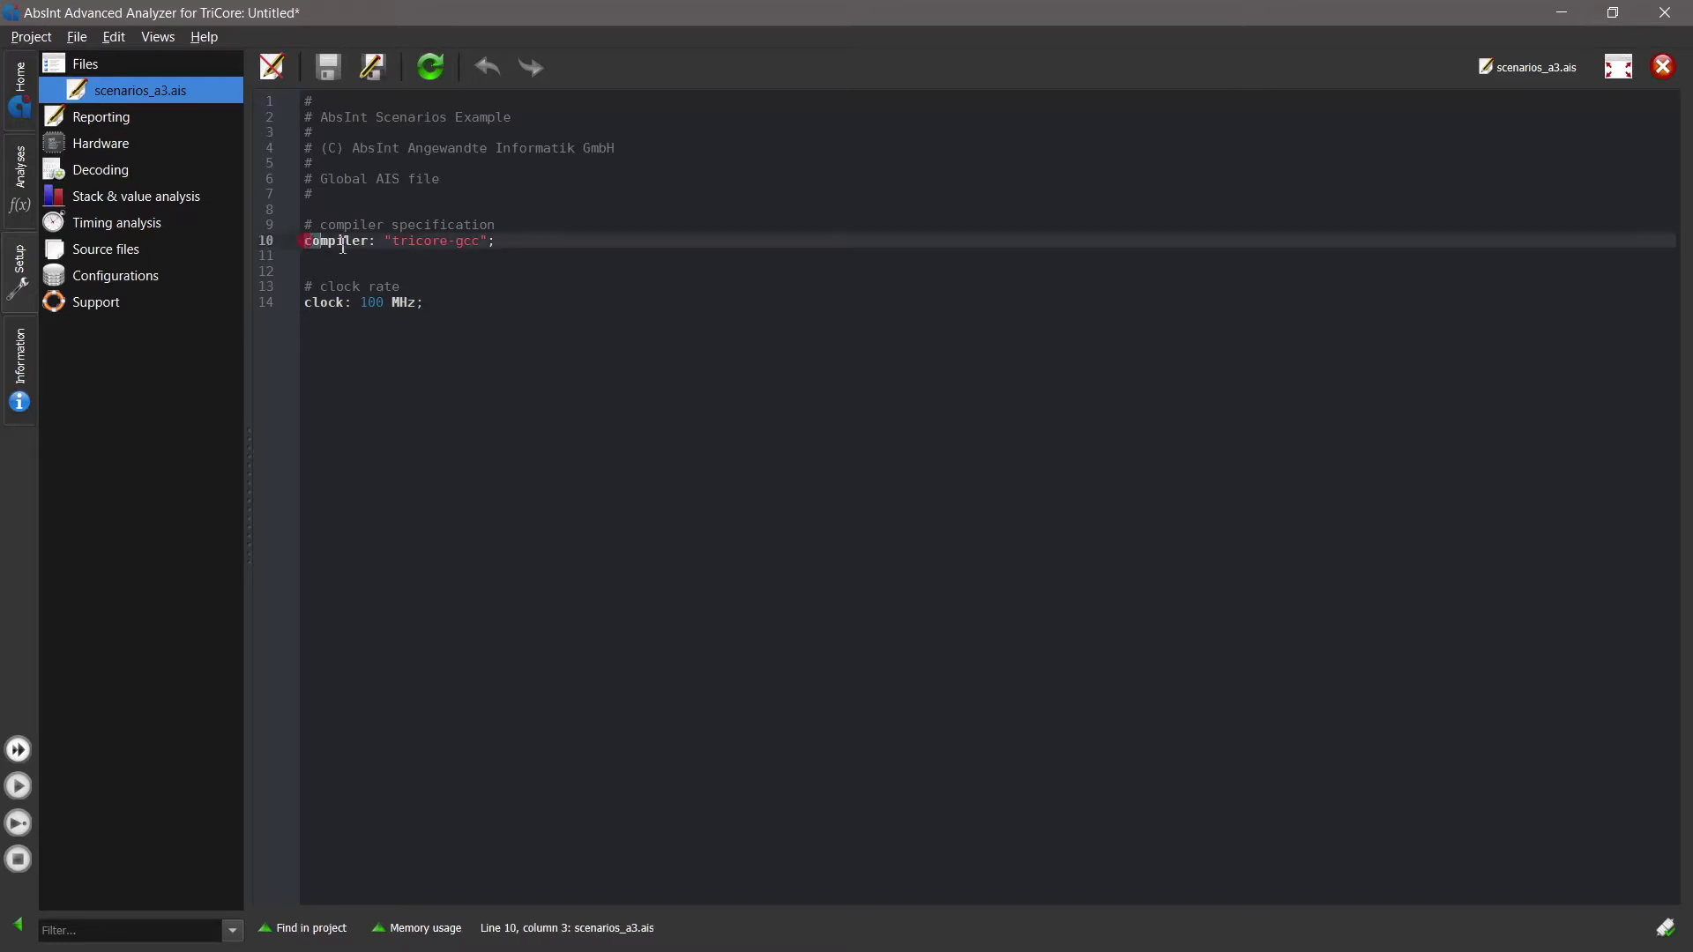
{"action": "left_click", "coordinate": [412, 262]}
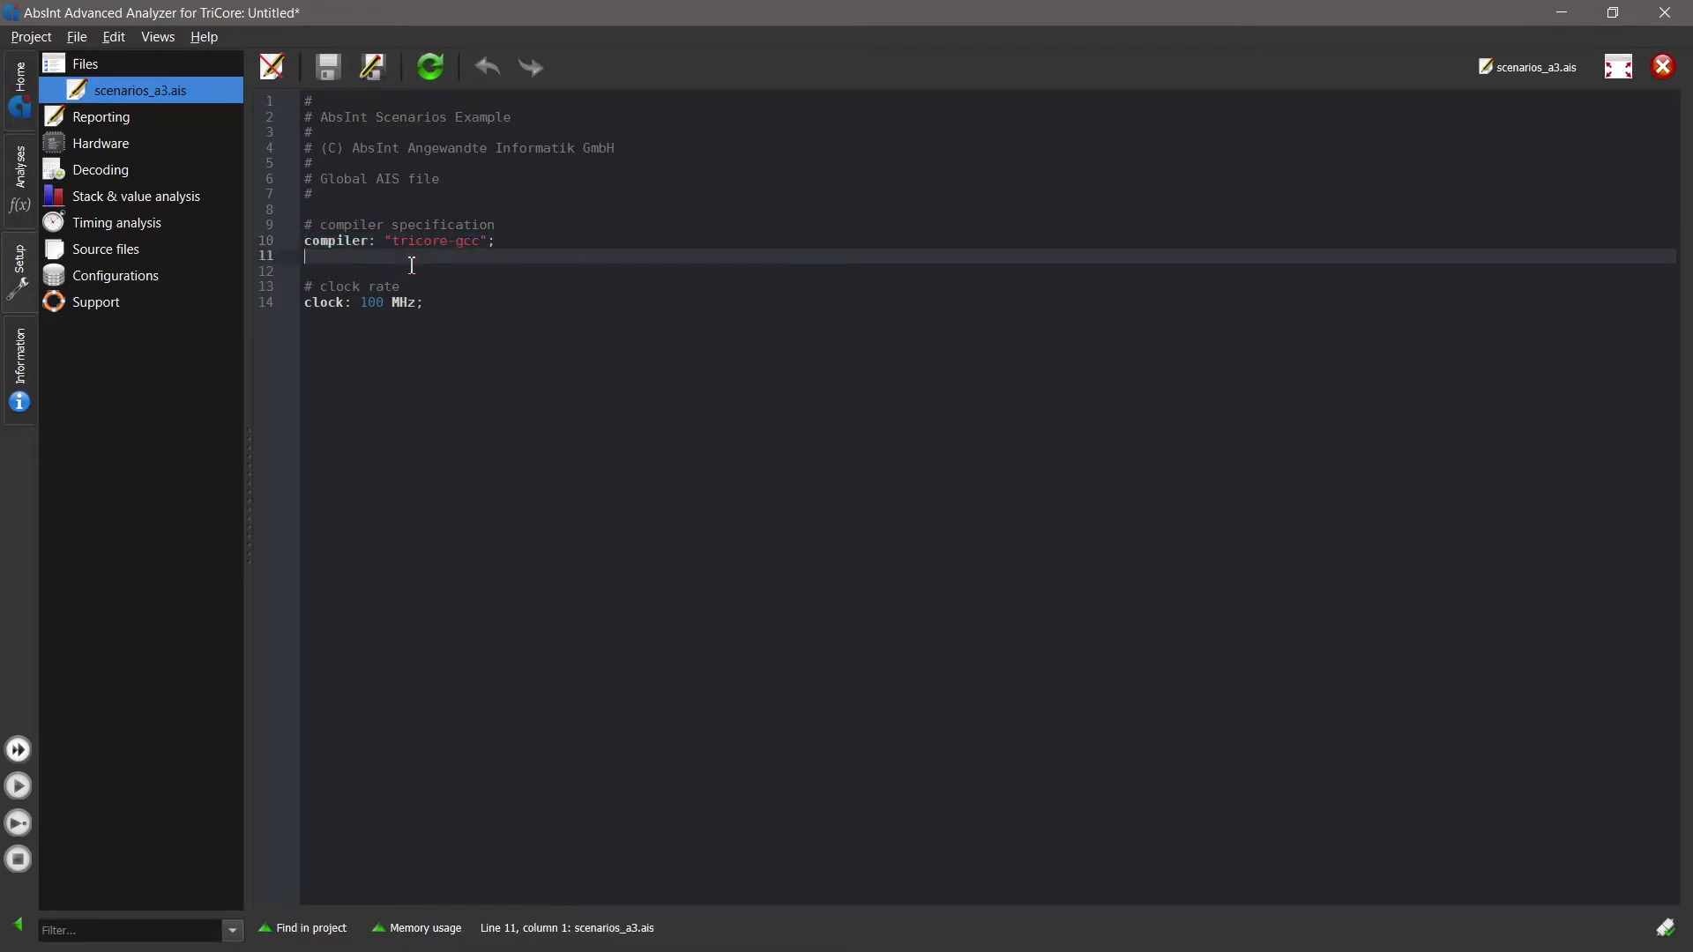
{"action": "right_click", "coordinate": [412, 265]}
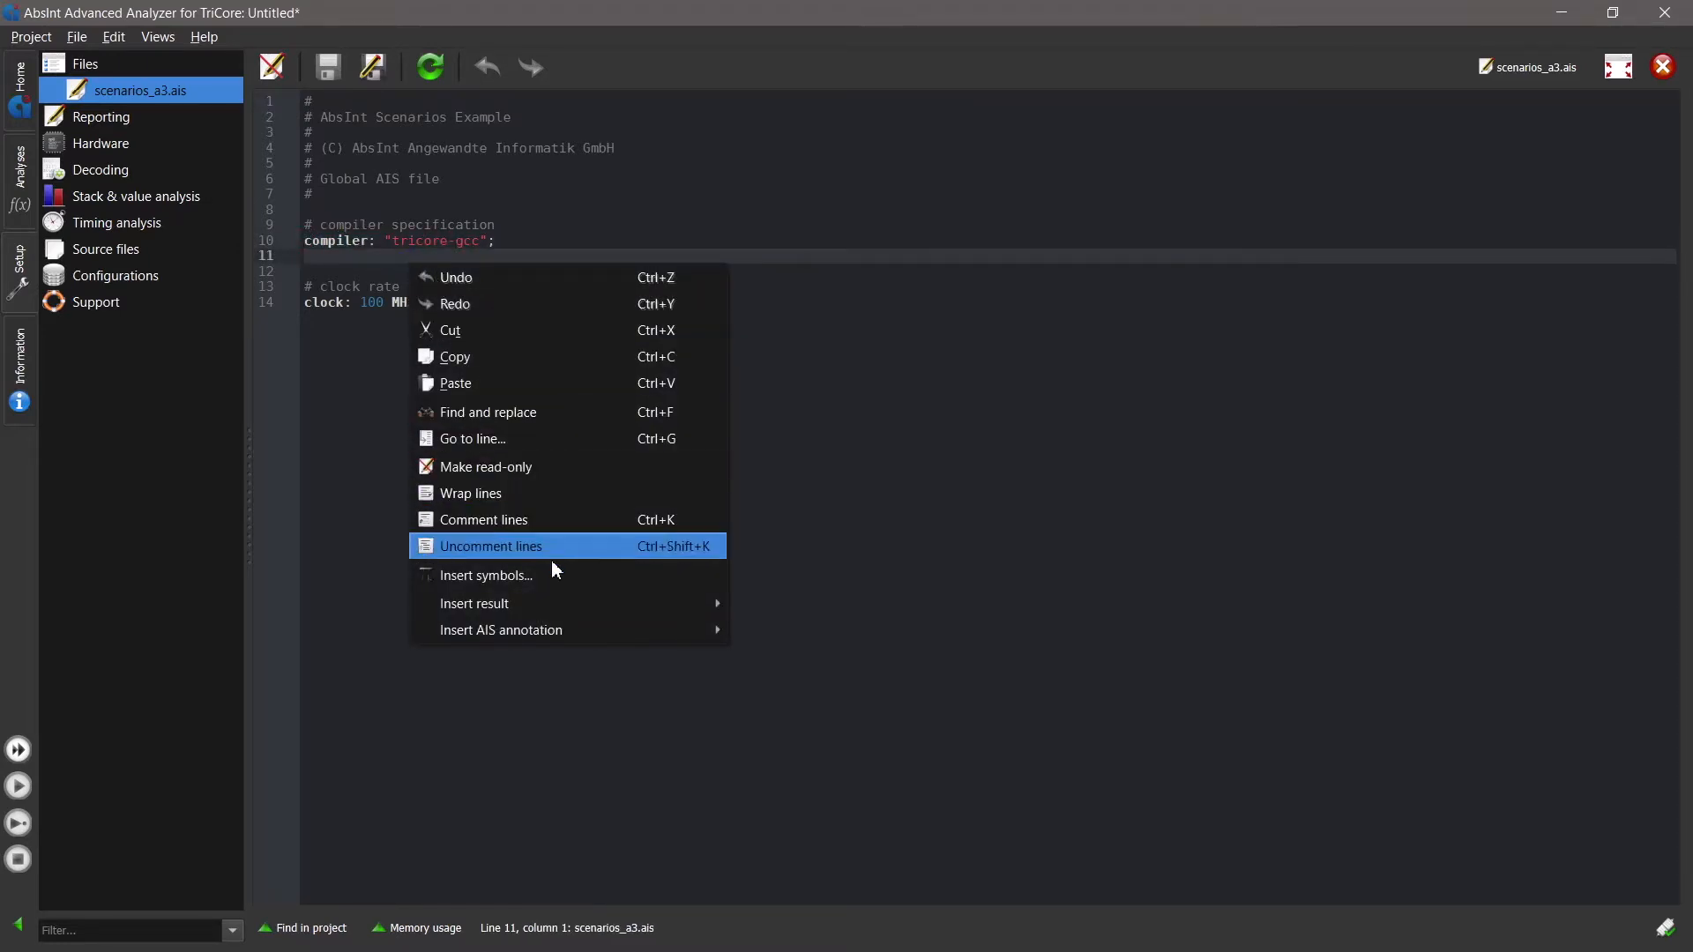
{"action": "mouse_move", "coordinate": [568, 631]}
{"action": "left_click", "coordinate": [764, 630]}
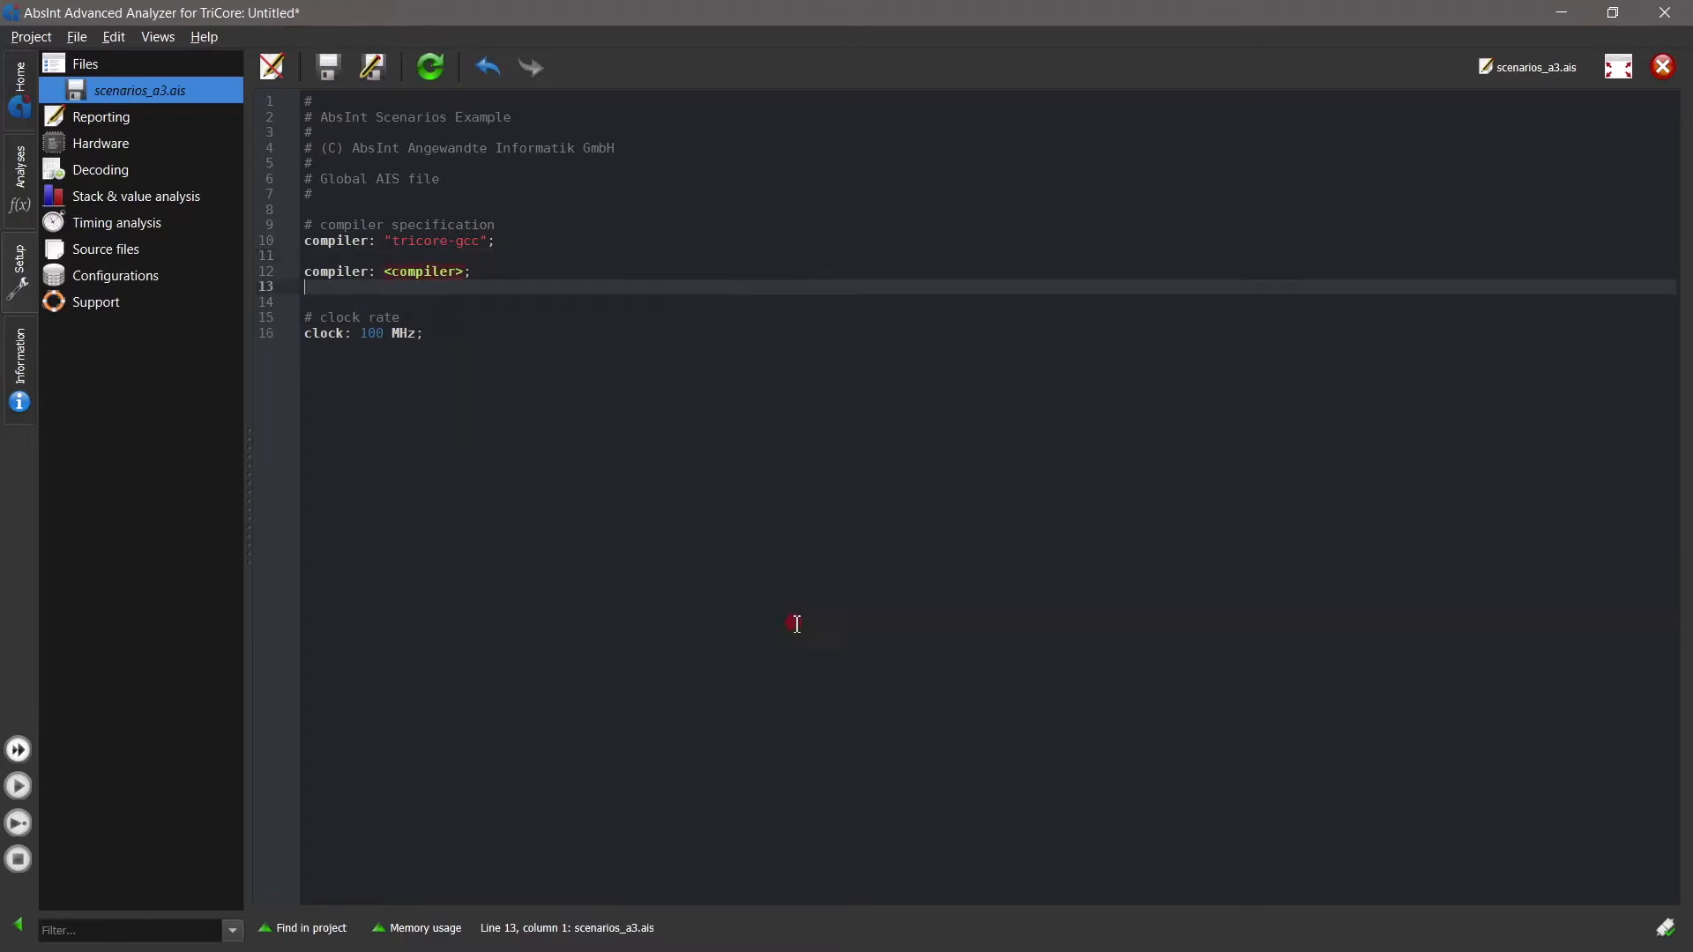
{"action": "double_click", "coordinate": [427, 271]}
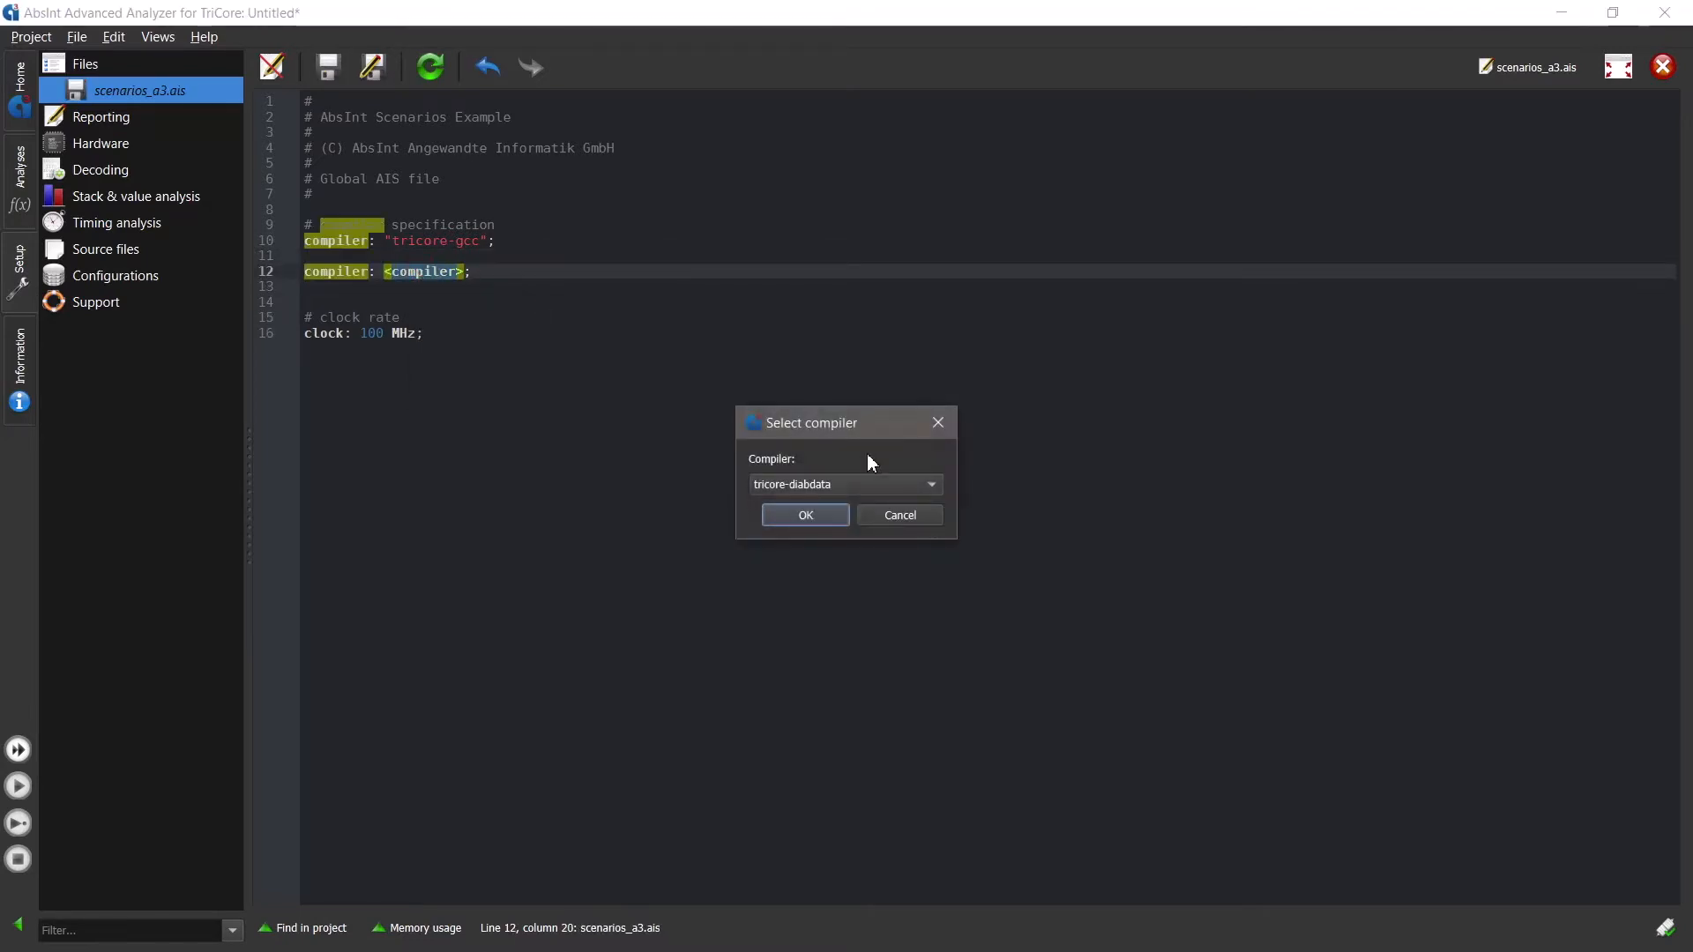
{"action": "left_click", "coordinate": [856, 485]}
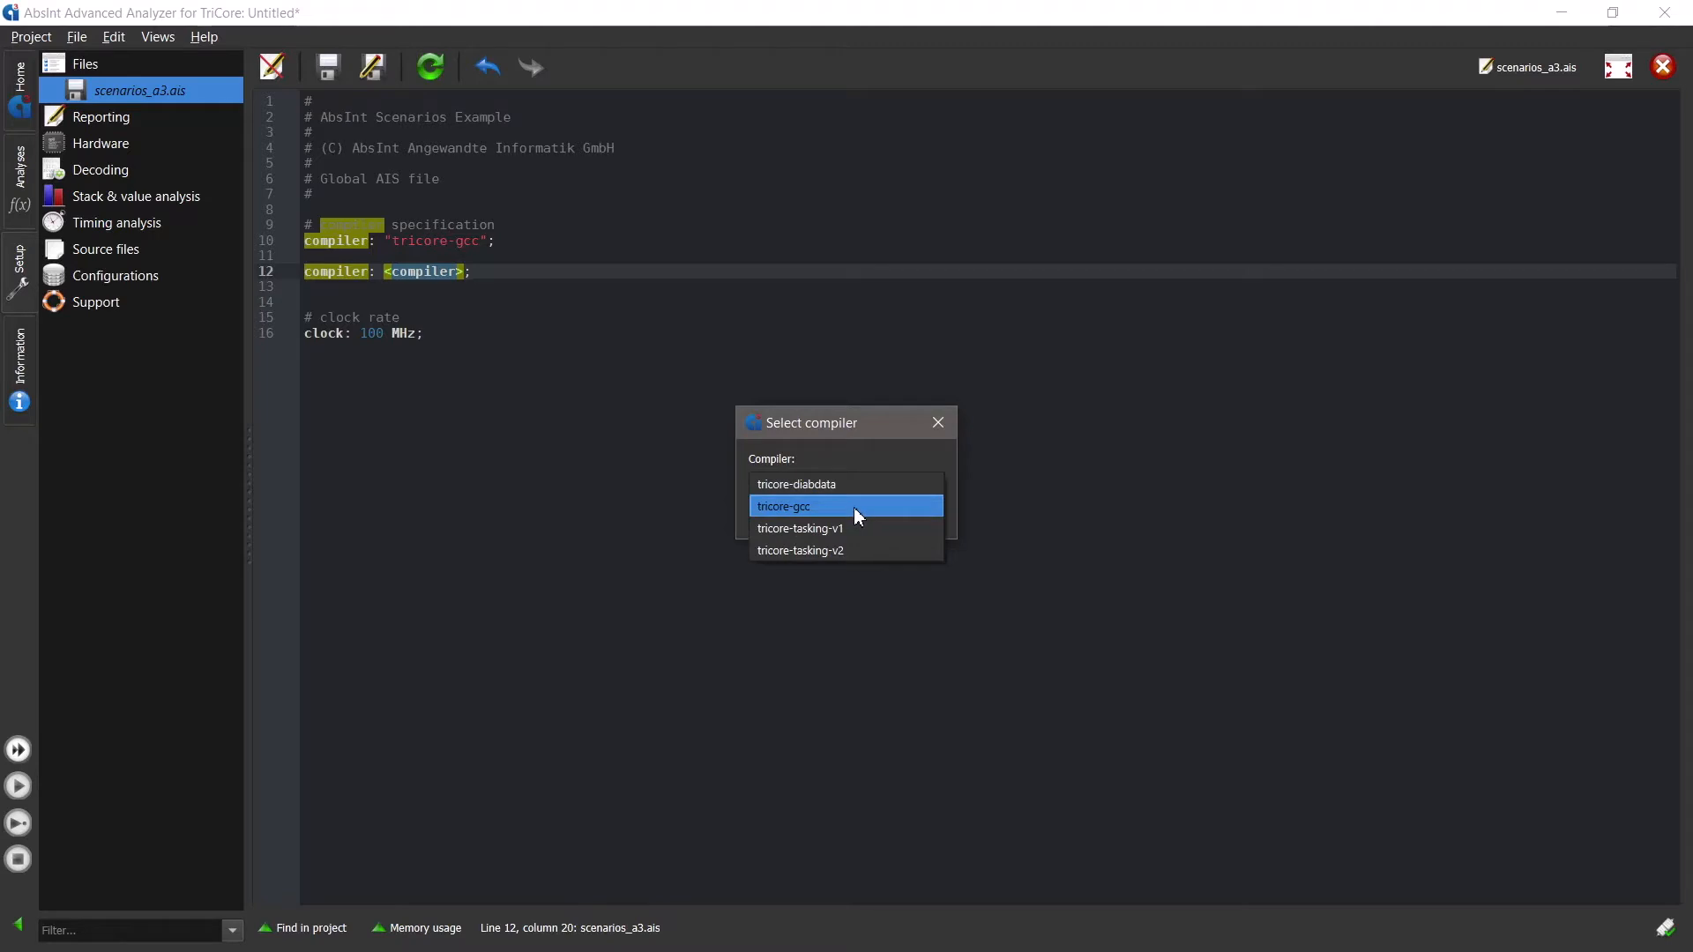
{"action": "left_click", "coordinate": [849, 509]}
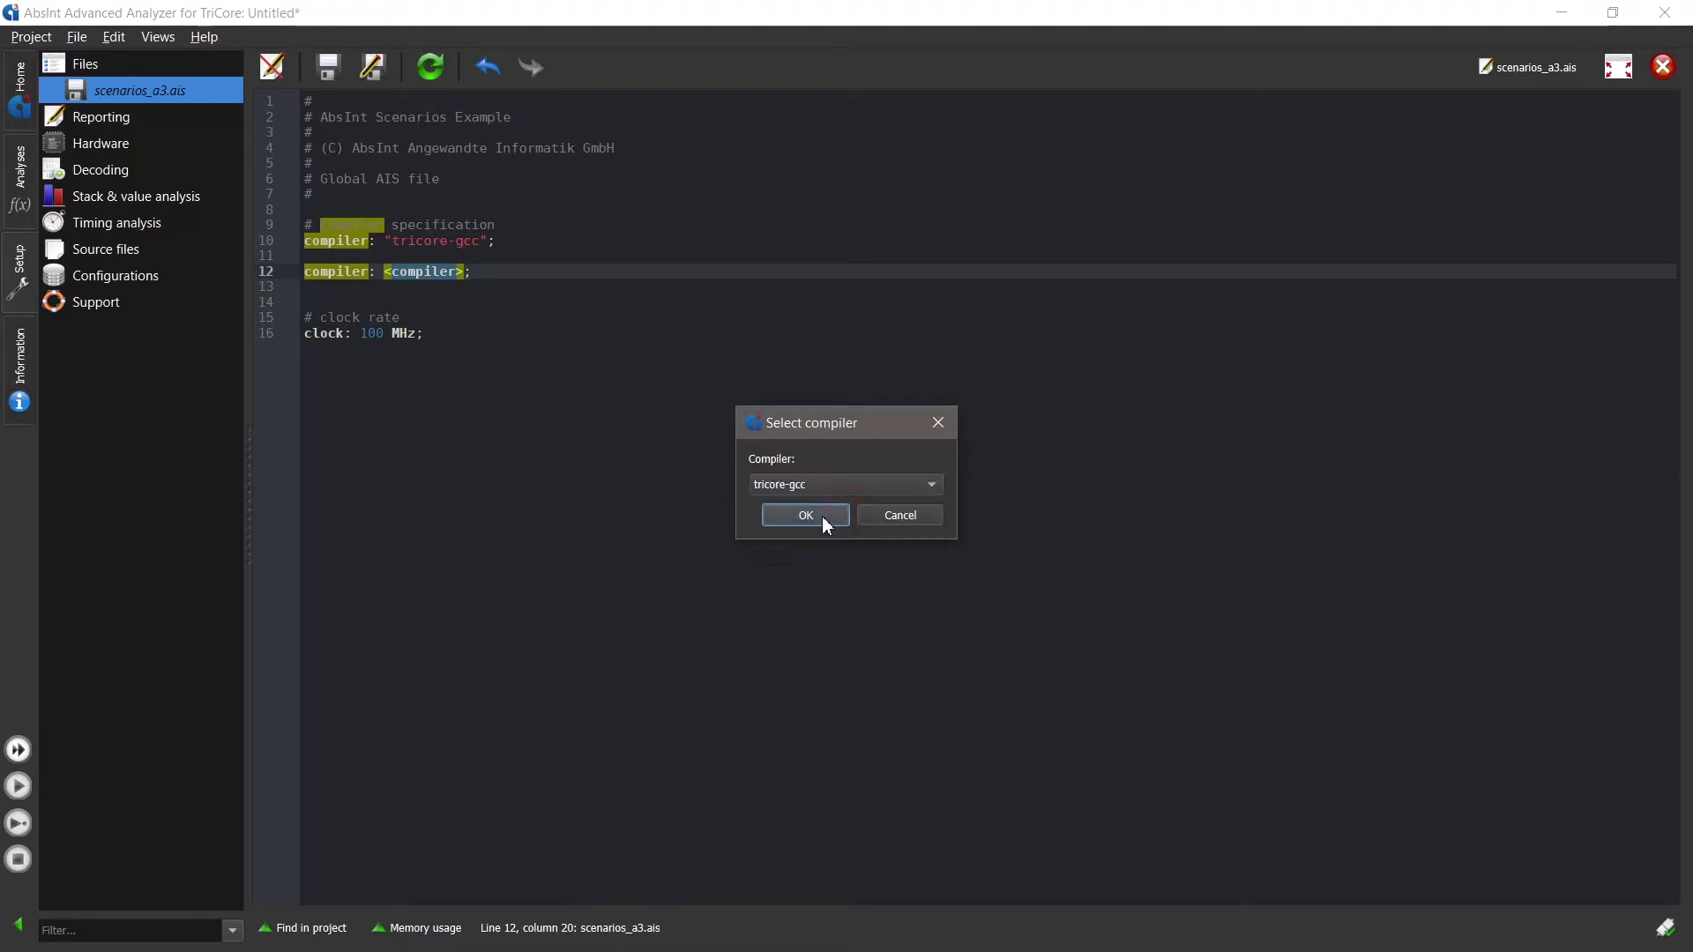
{"action": "left_click", "coordinate": [822, 515]}
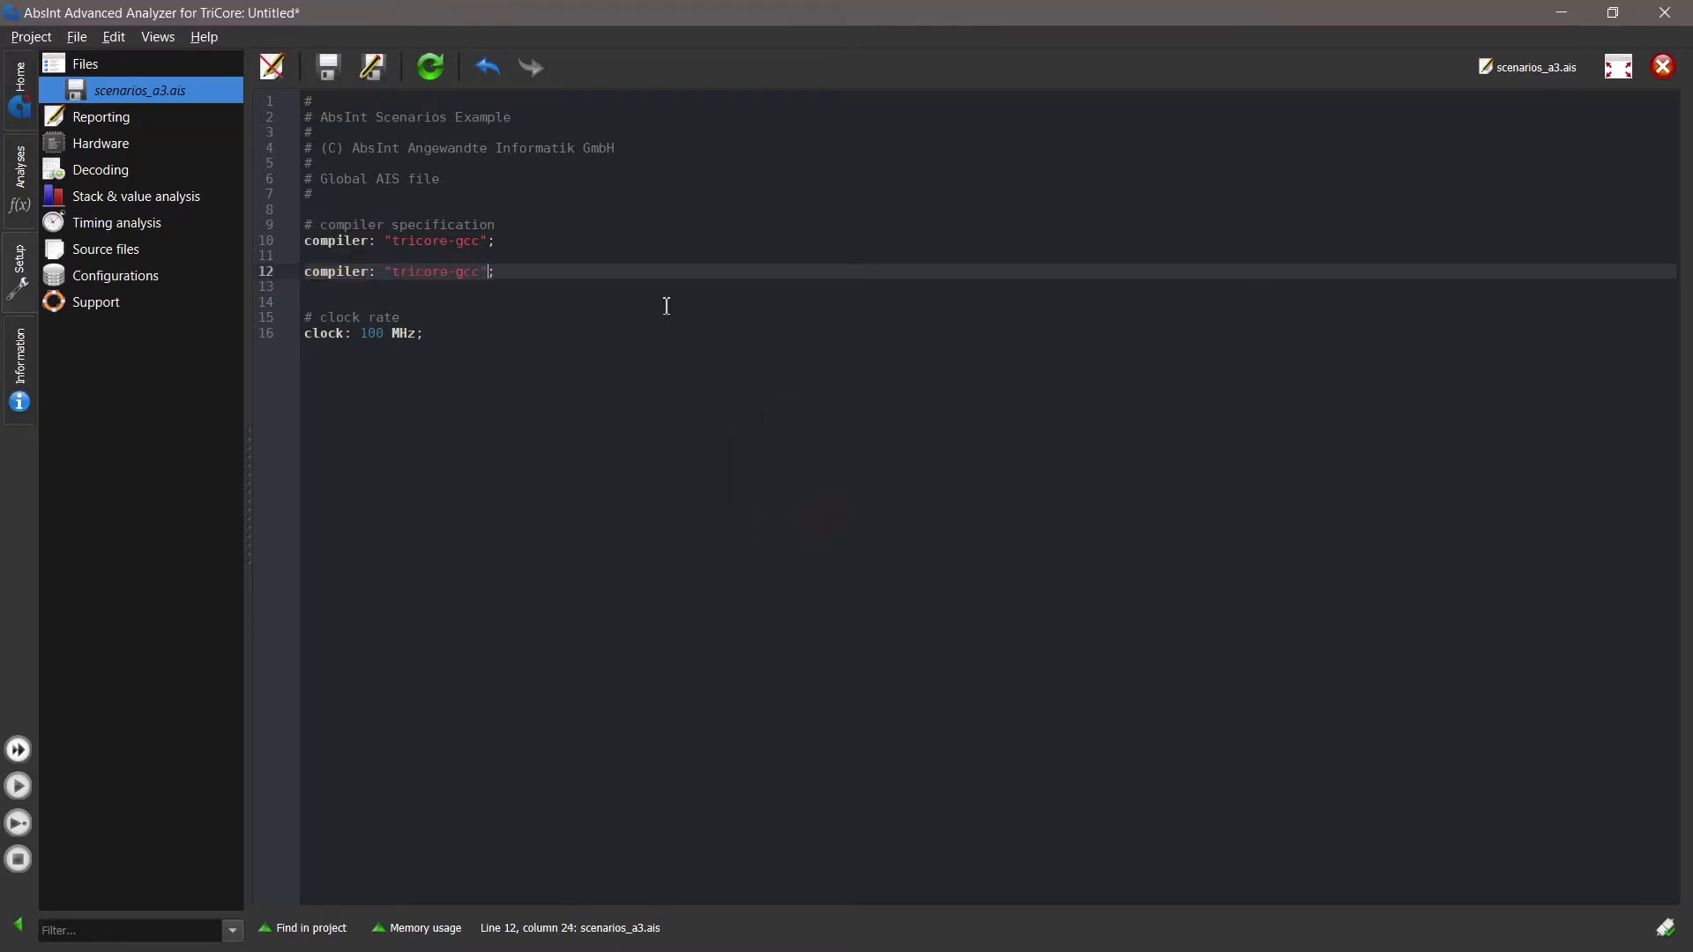
- Delete the original compiler line and the blank line after it, keeping only the newly inserted annotation
{"action": "left_click", "coordinate": [538, 254]}
{"action": "left_click", "coordinate": [280, 239]}
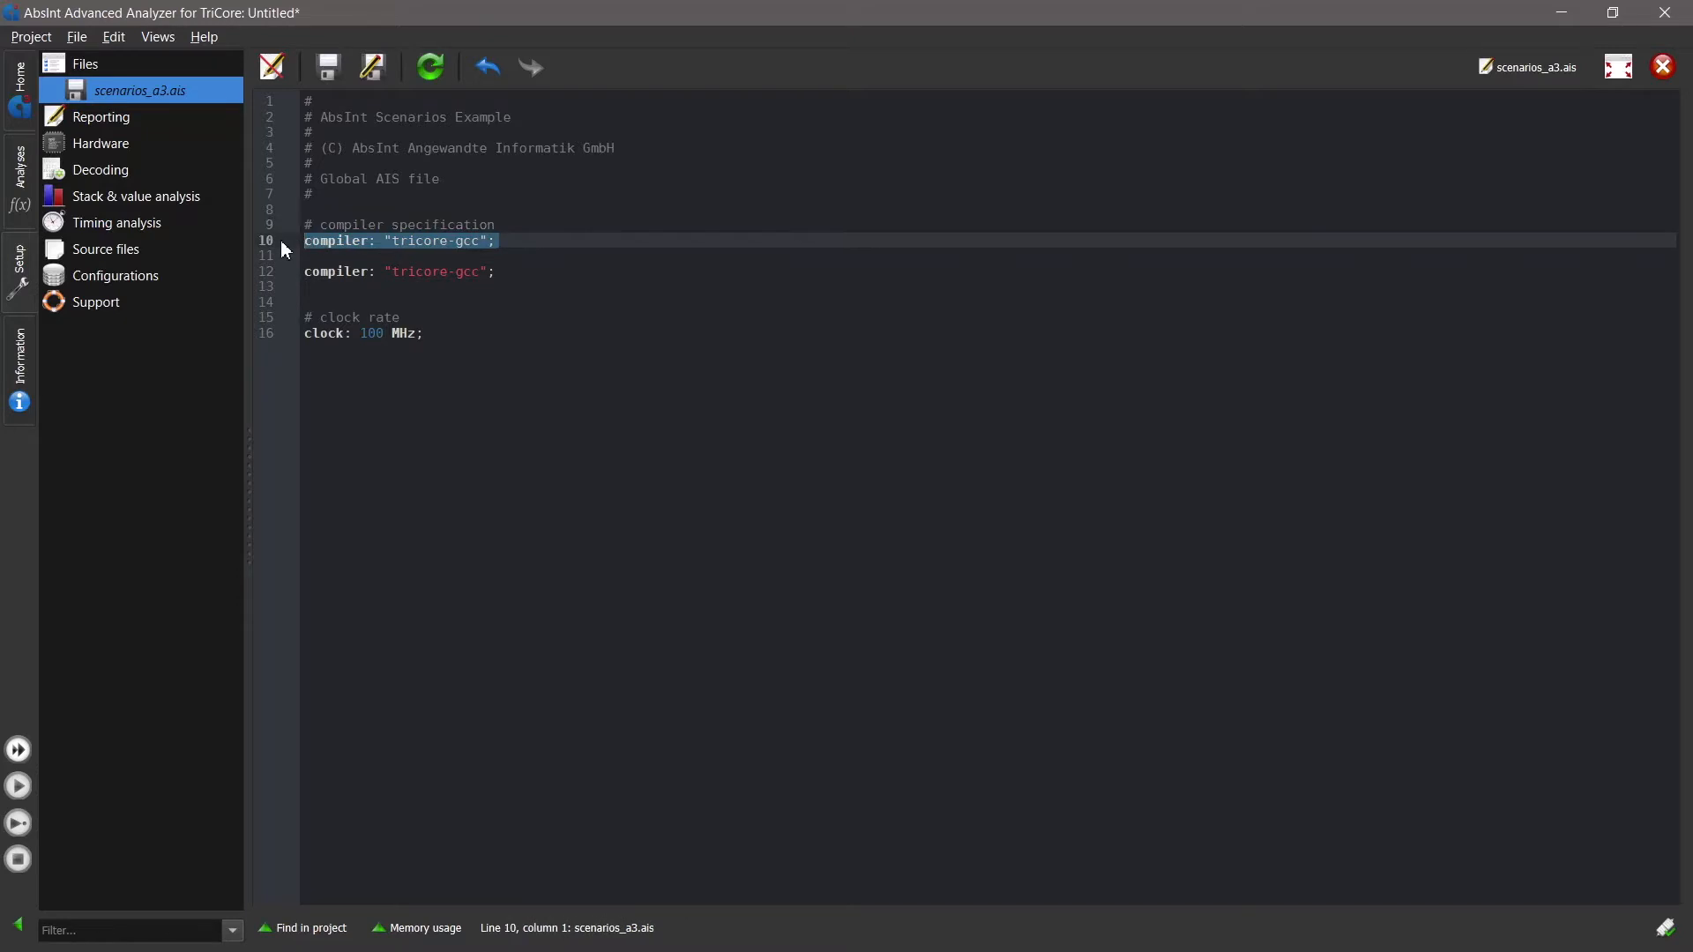
{"action": "key", "text": "Delete"}
{"action": "key", "text": "Delete"}
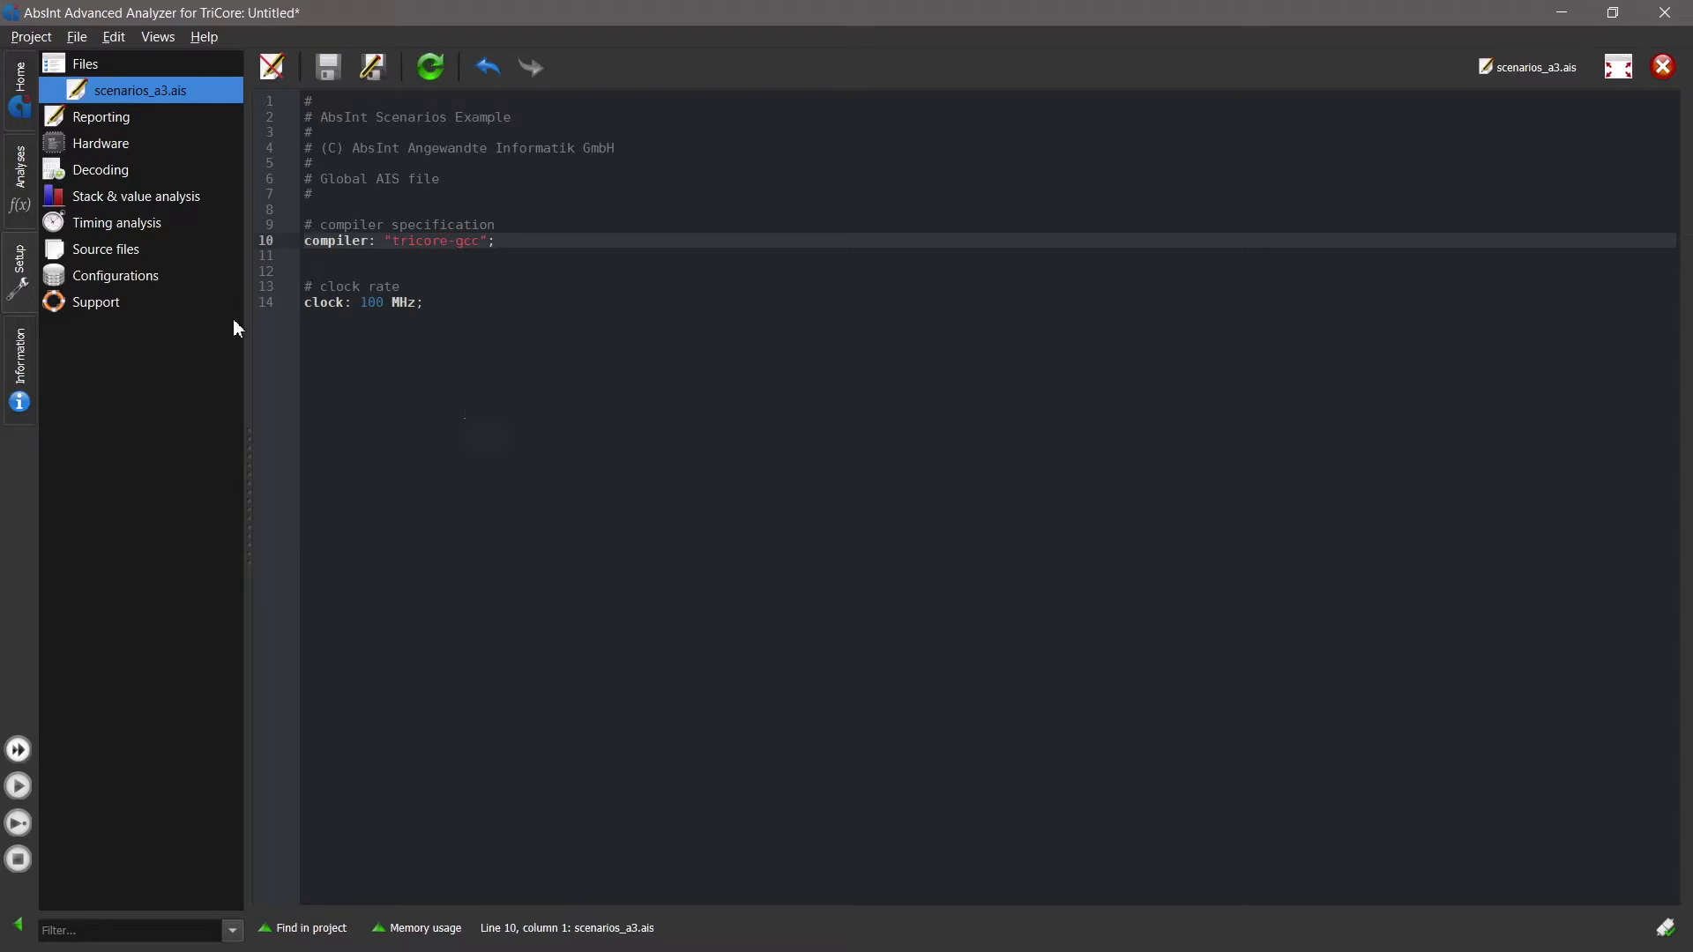
- Start an interactive analysis of task_10ms_dhry_aiT
{"action": "left_click", "coordinate": [19, 198]}
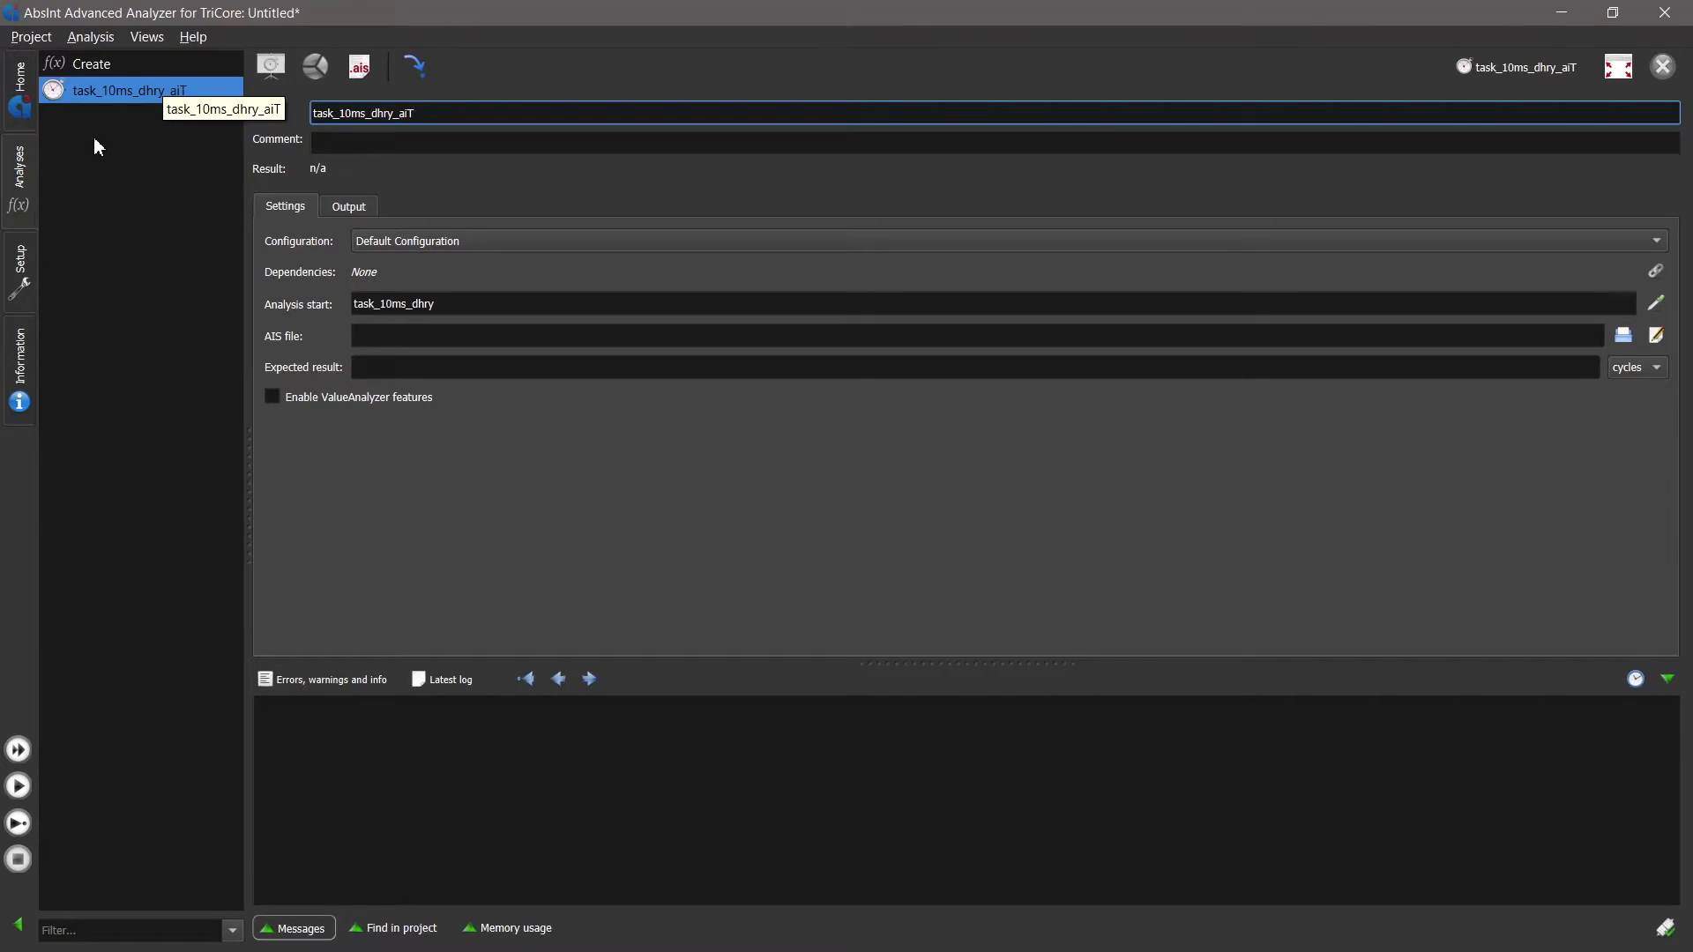
{"action": "left_click", "coordinate": [20, 827]}
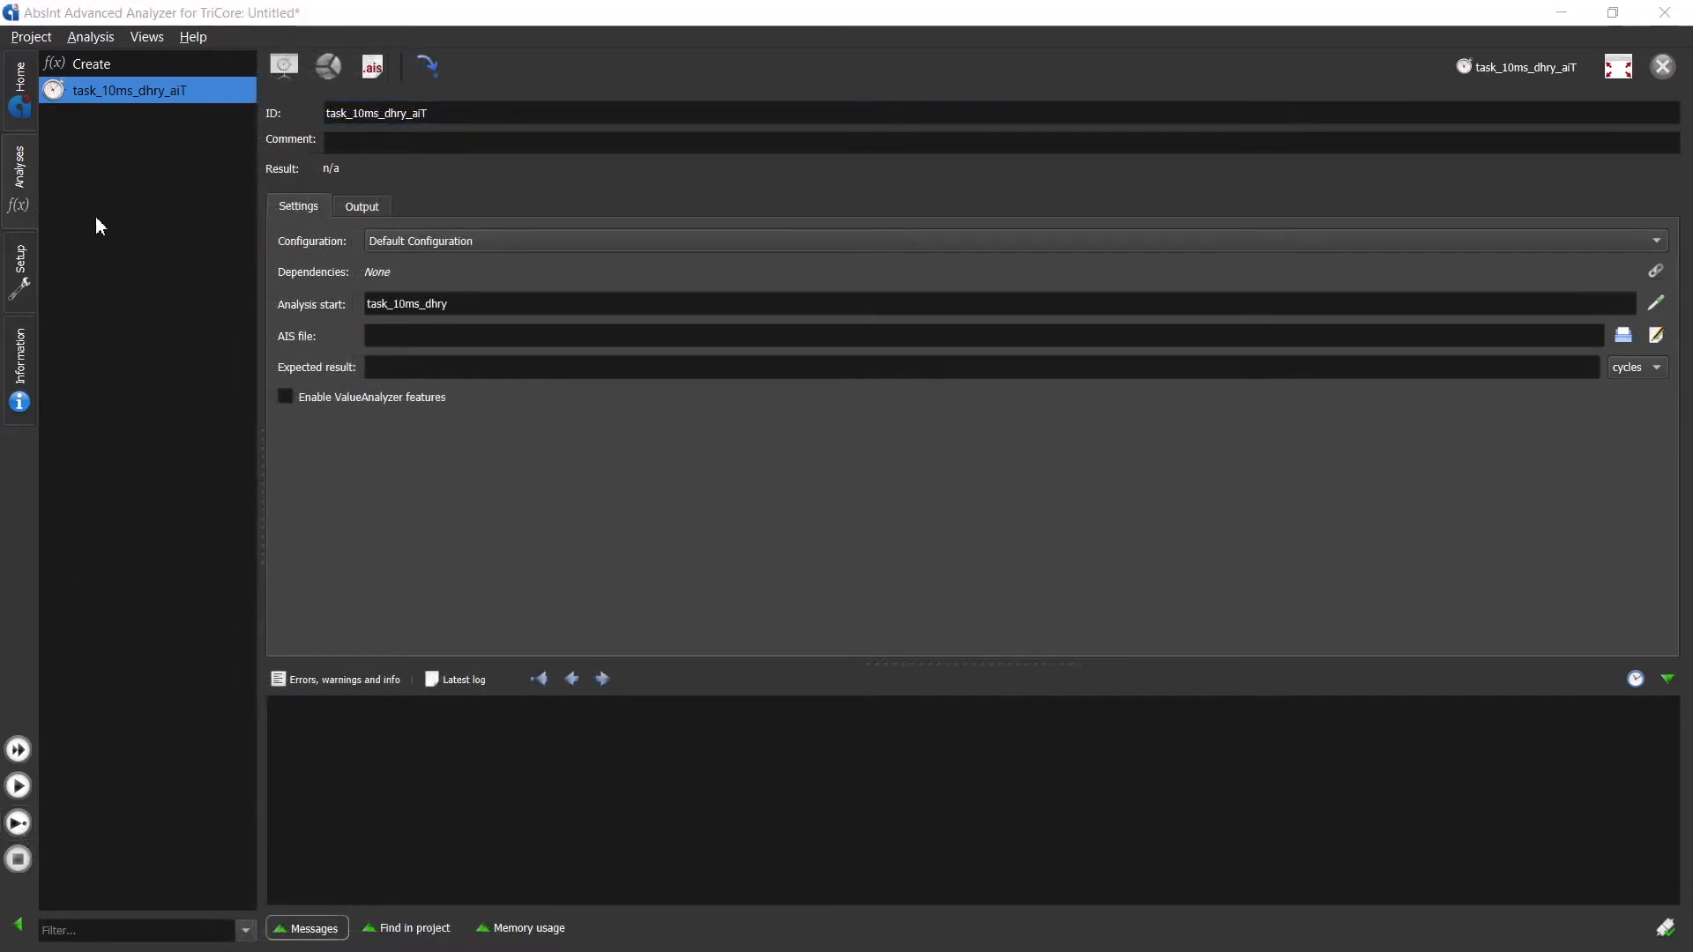
- Save the project as scenarios_a3.apx in the solution folder, replacing the existing file
{"action": "left_click", "coordinate": [31, 36]}
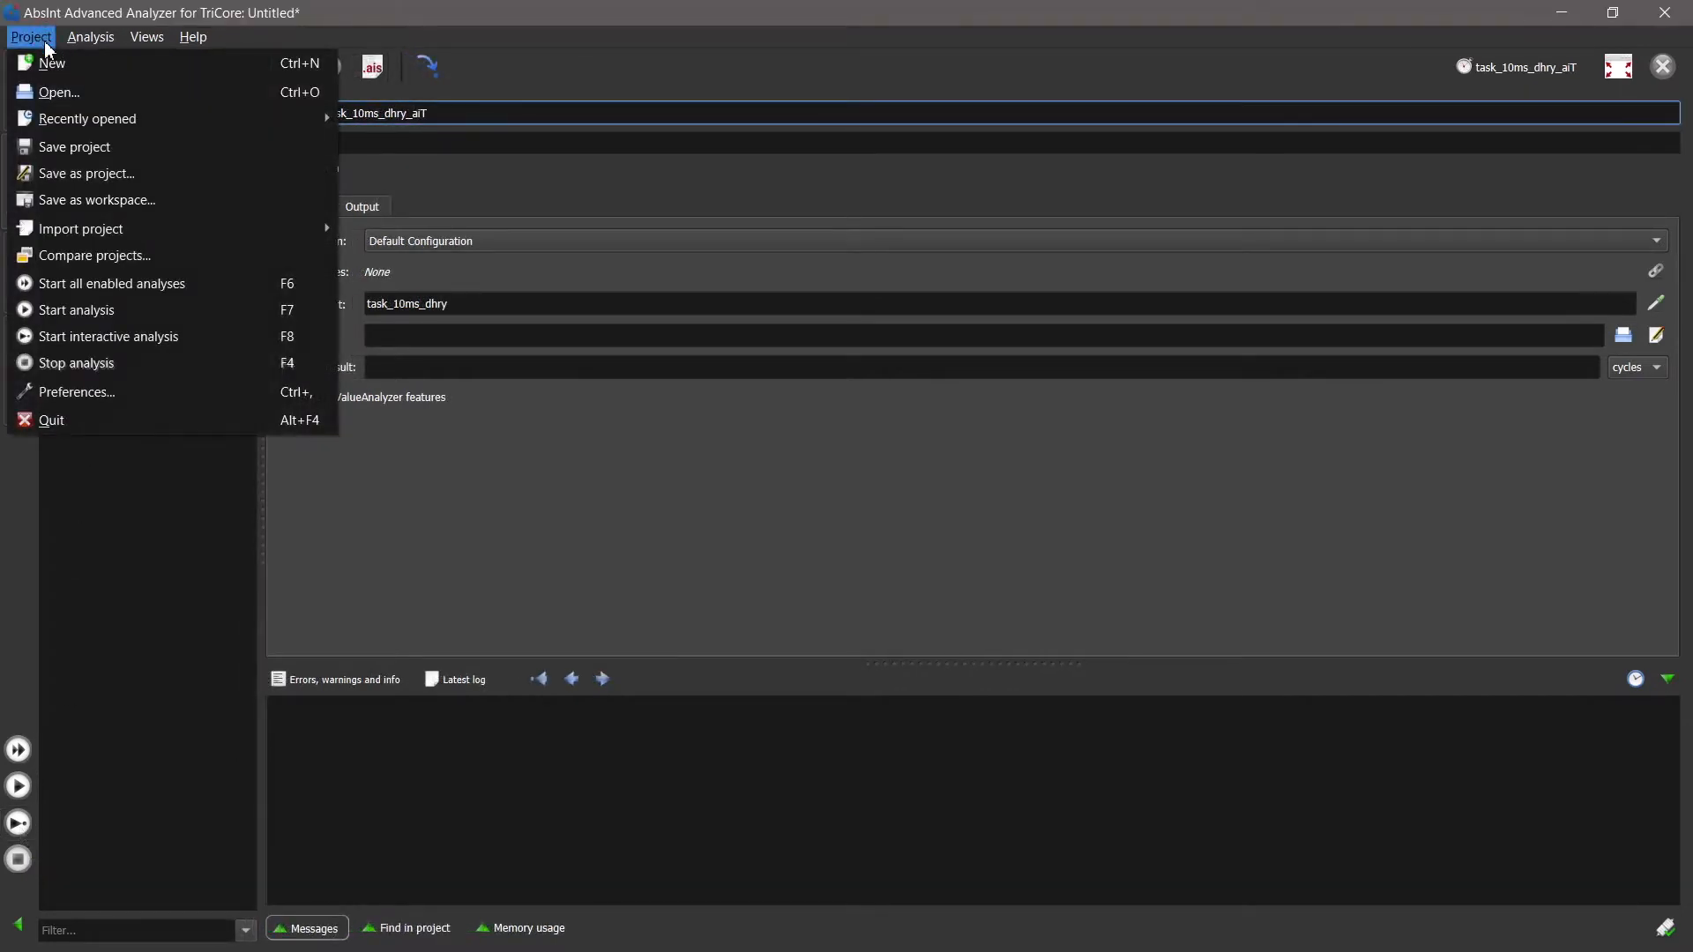
{"action": "left_click", "coordinate": [113, 170]}
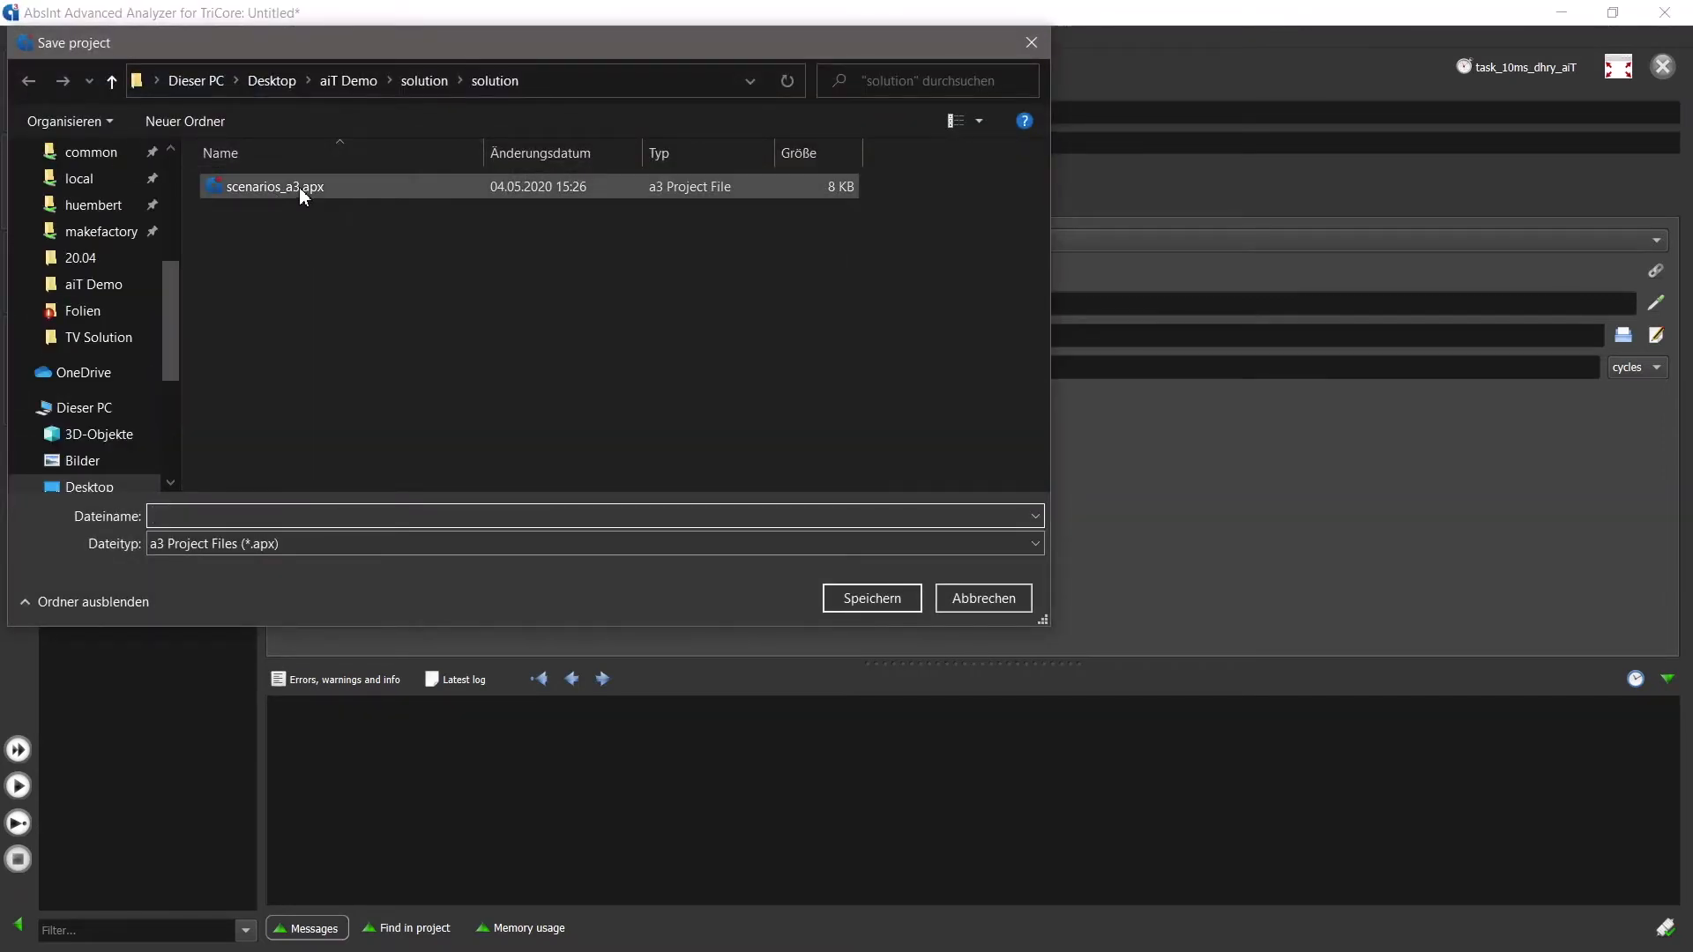
{"action": "left_click", "coordinate": [277, 187]}
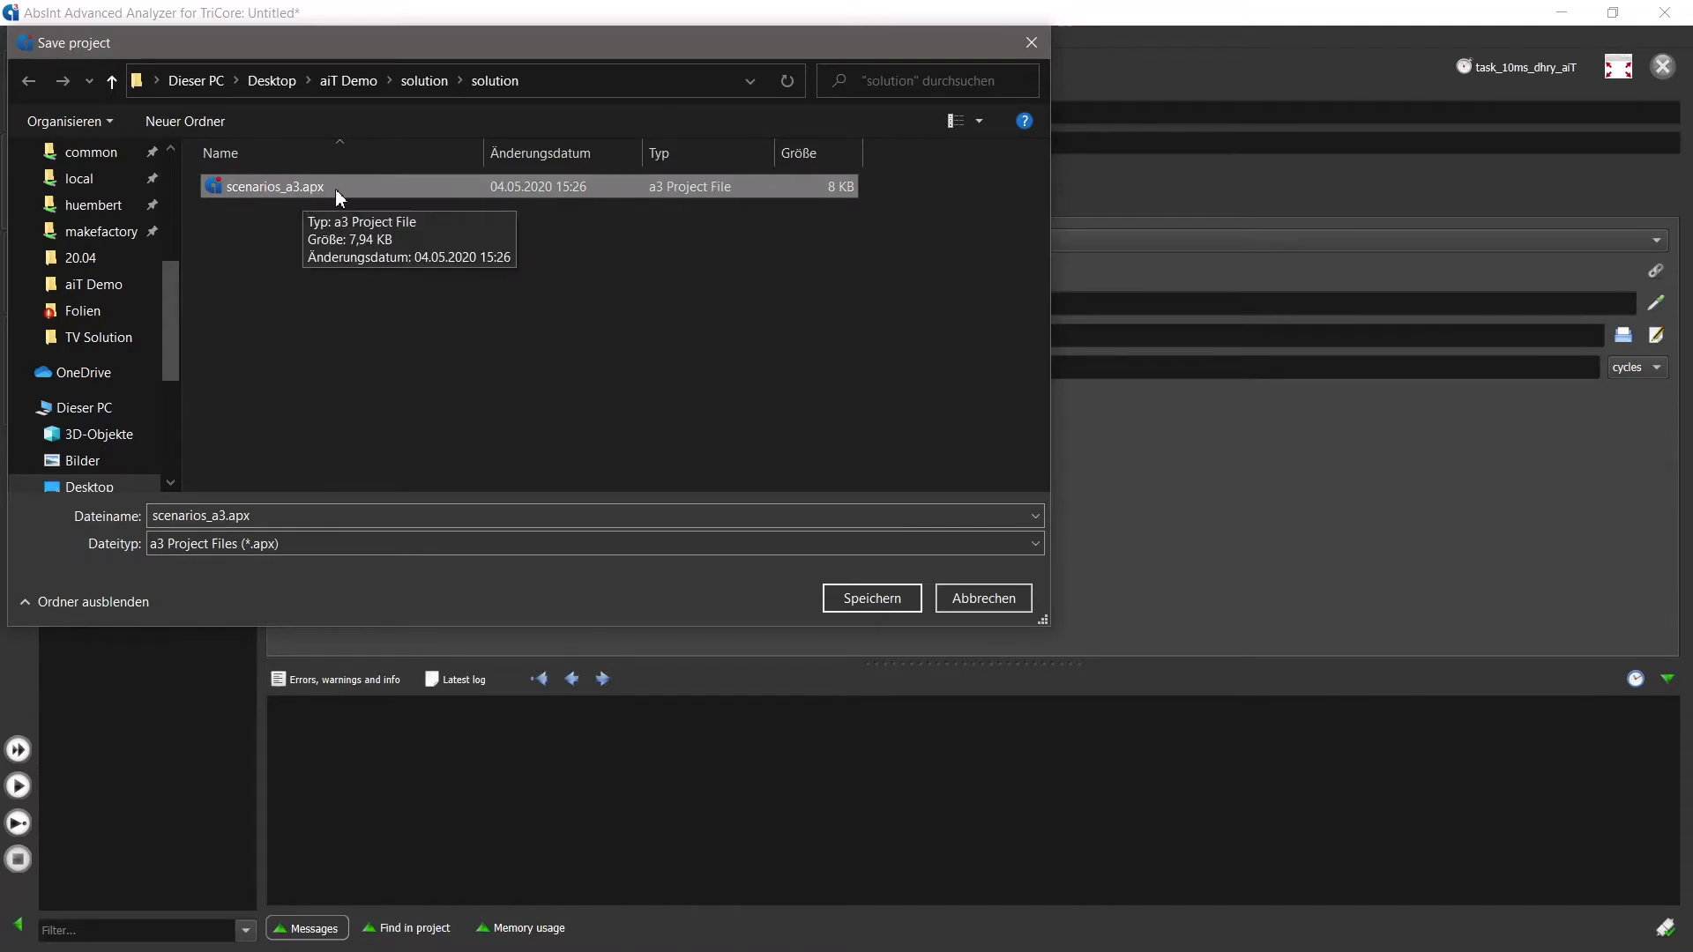
{"action": "left_click", "coordinate": [894, 600]}
{"action": "left_click", "coordinate": [907, 492]}
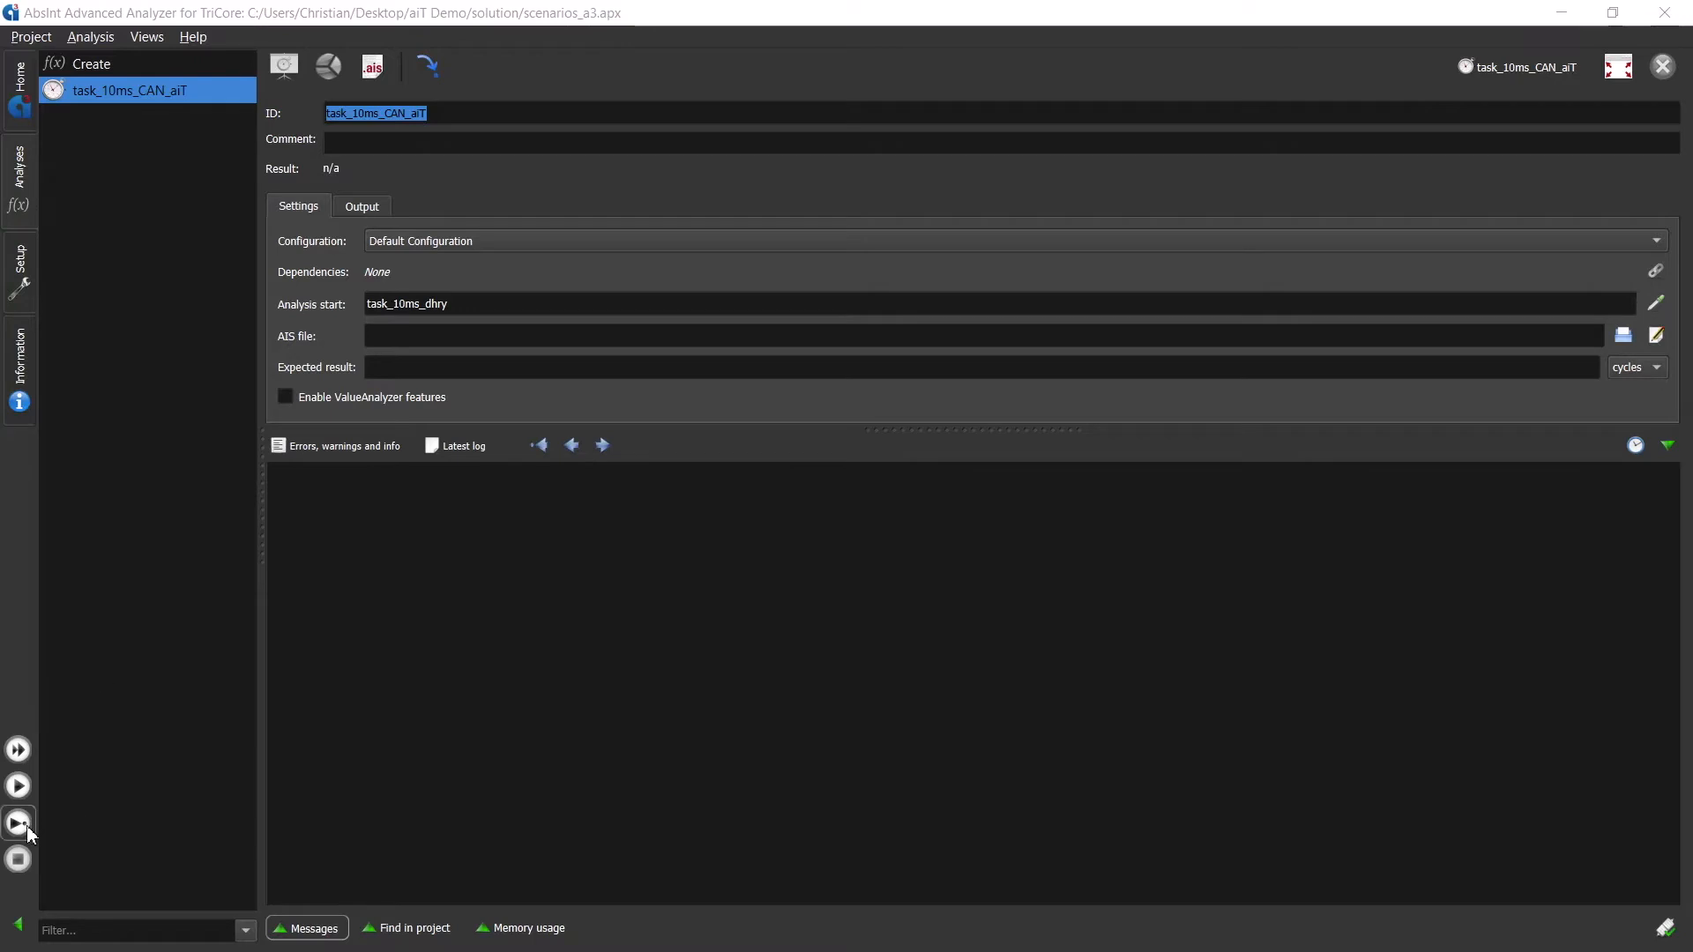
- Run the interactive analysis of task_10ms_CAN_aiT, then open its analysis graph and hide the messages
{"action": "left_click", "coordinate": [18, 824]}
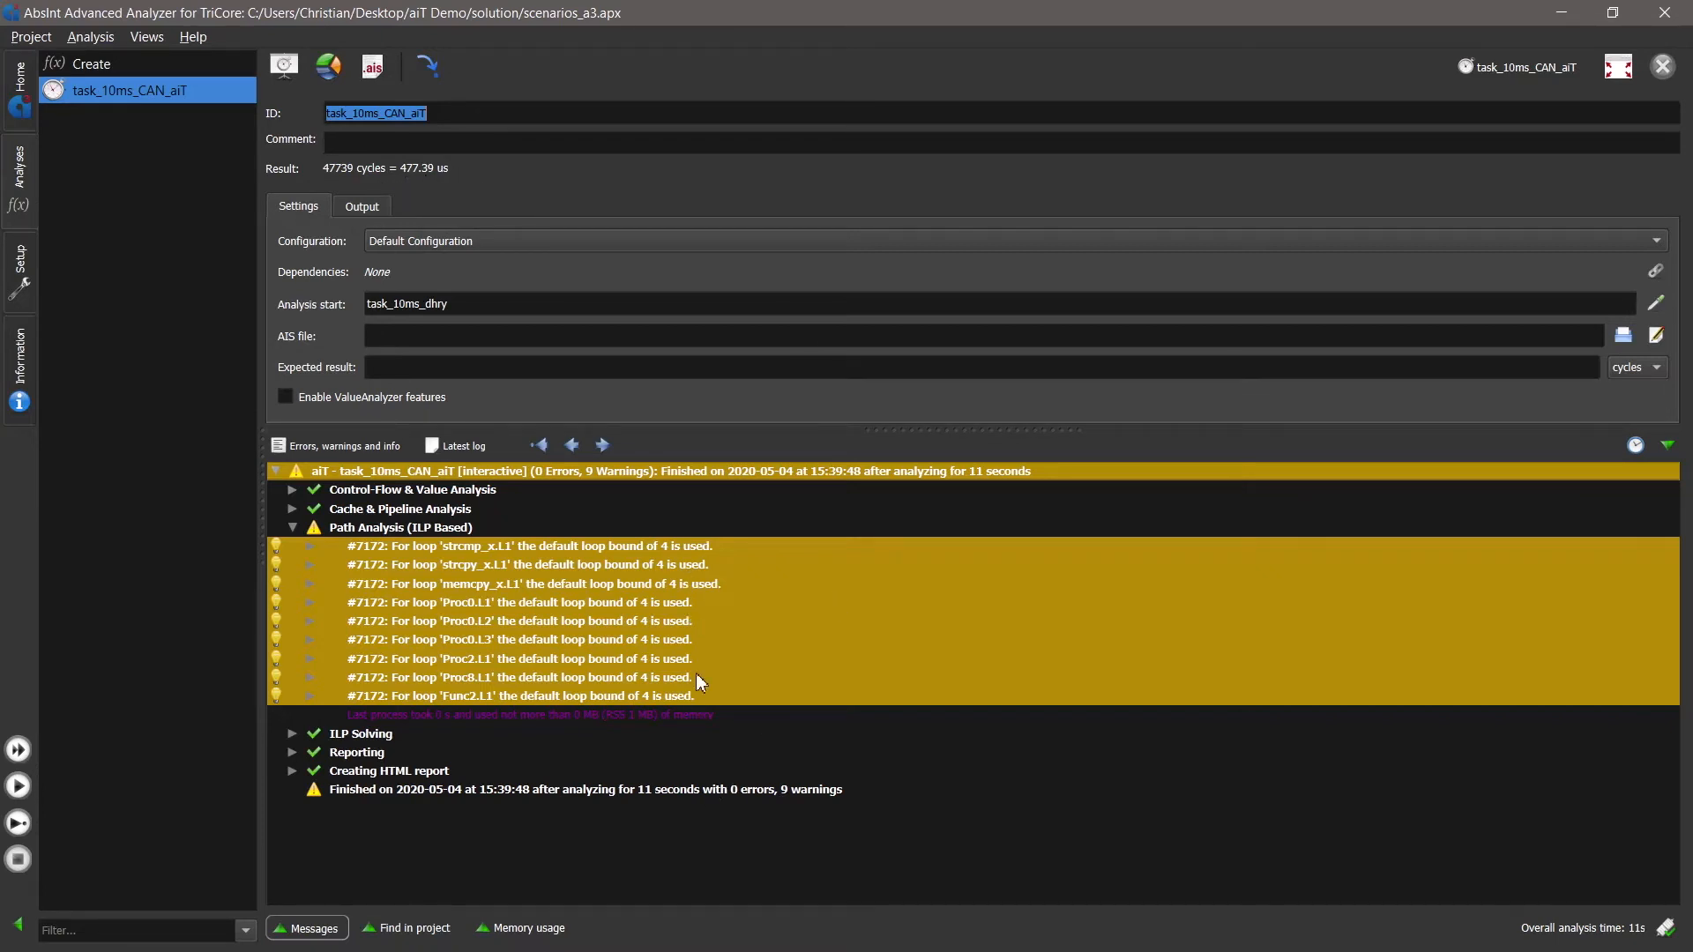
{"action": "left_click", "coordinate": [285, 76]}
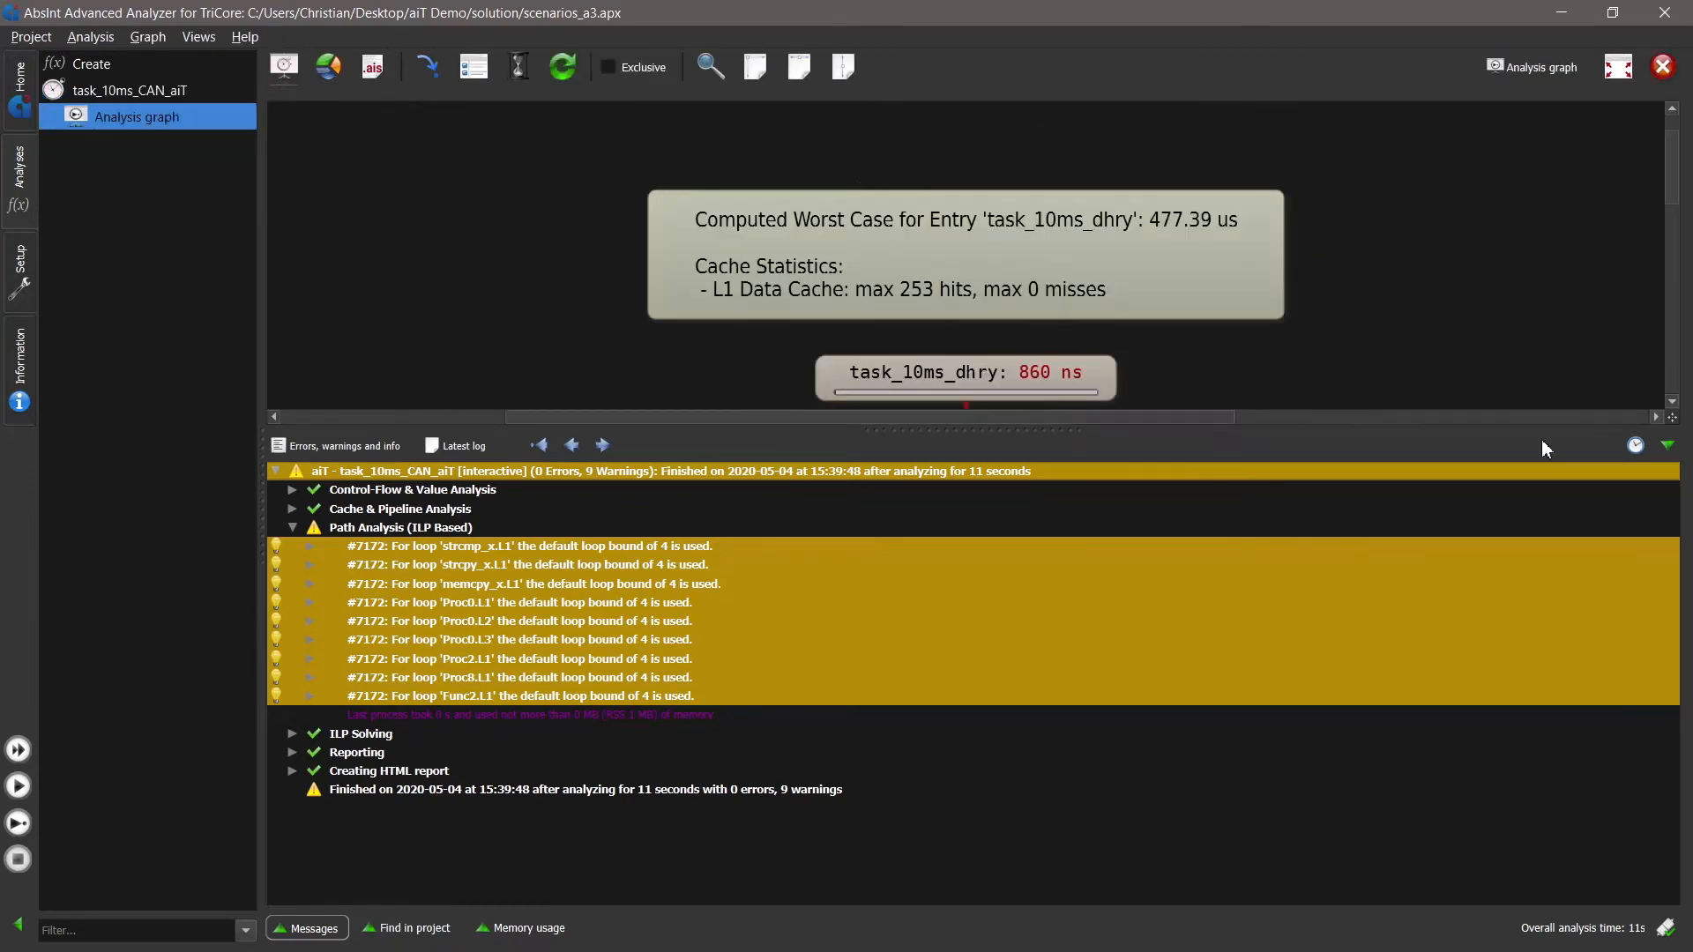
{"action": "left_click", "coordinate": [1668, 445]}
- Examine the worst-case times of the functions in the call graph and the loop bound warnings in the messages
{"action": "left_click_drag", "start_coordinate": [1224, 485], "coordinate": [1323, 488]}
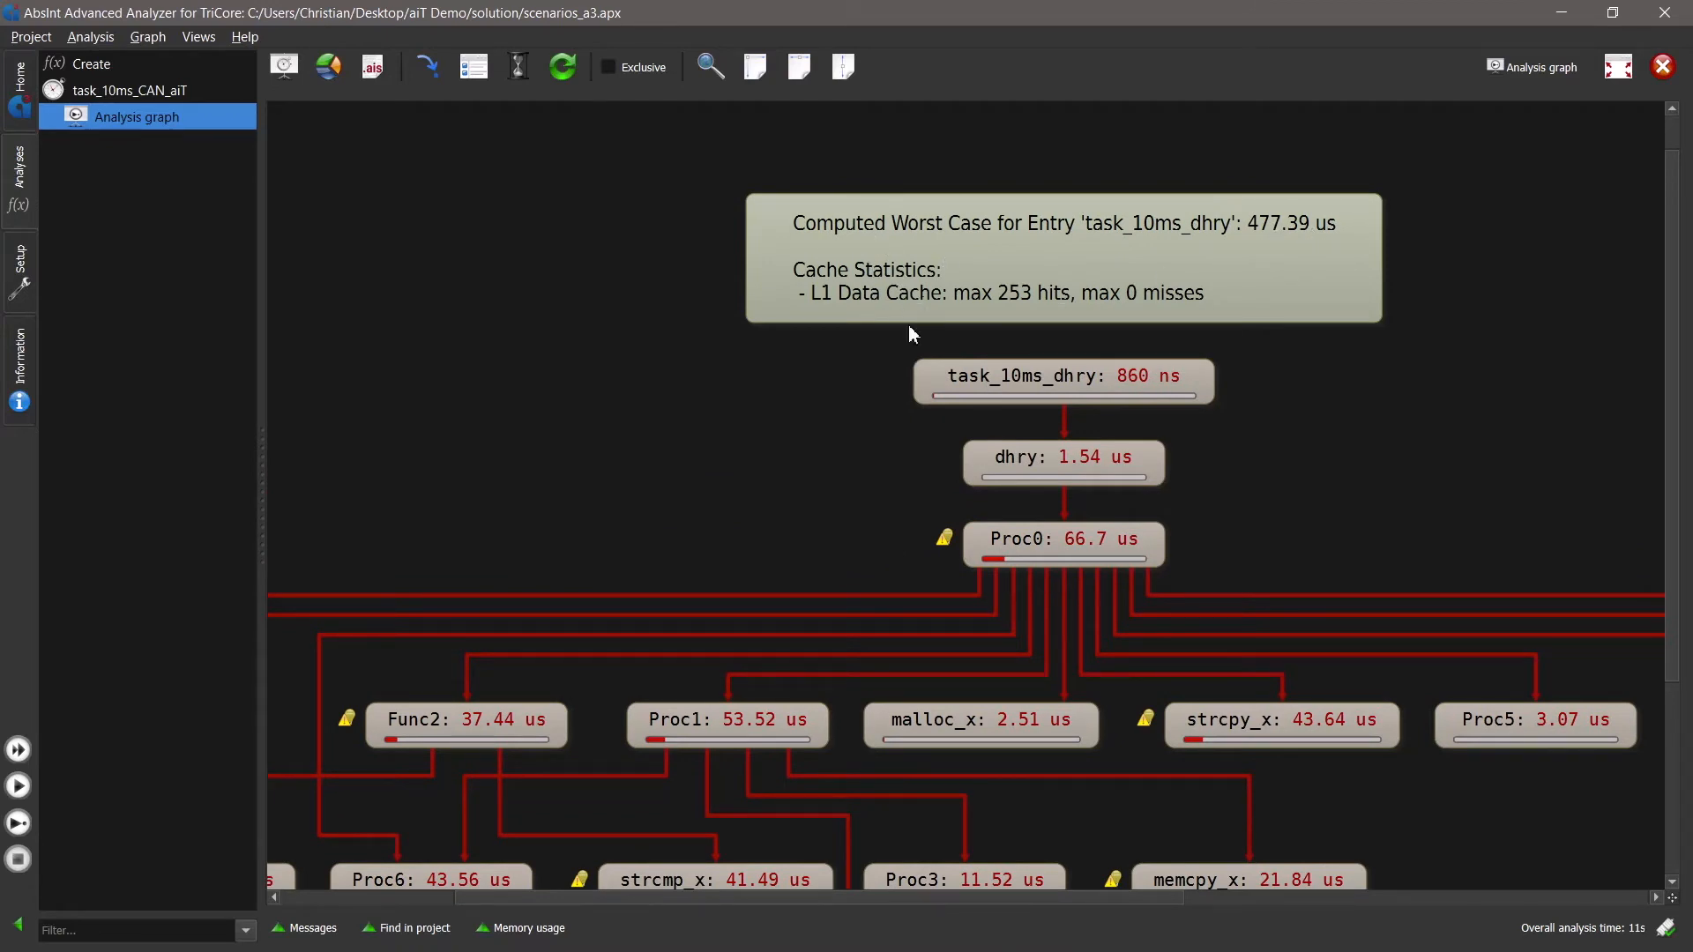
{"action": "left_click_drag", "start_coordinate": [1303, 503], "coordinate": [1389, 333]}
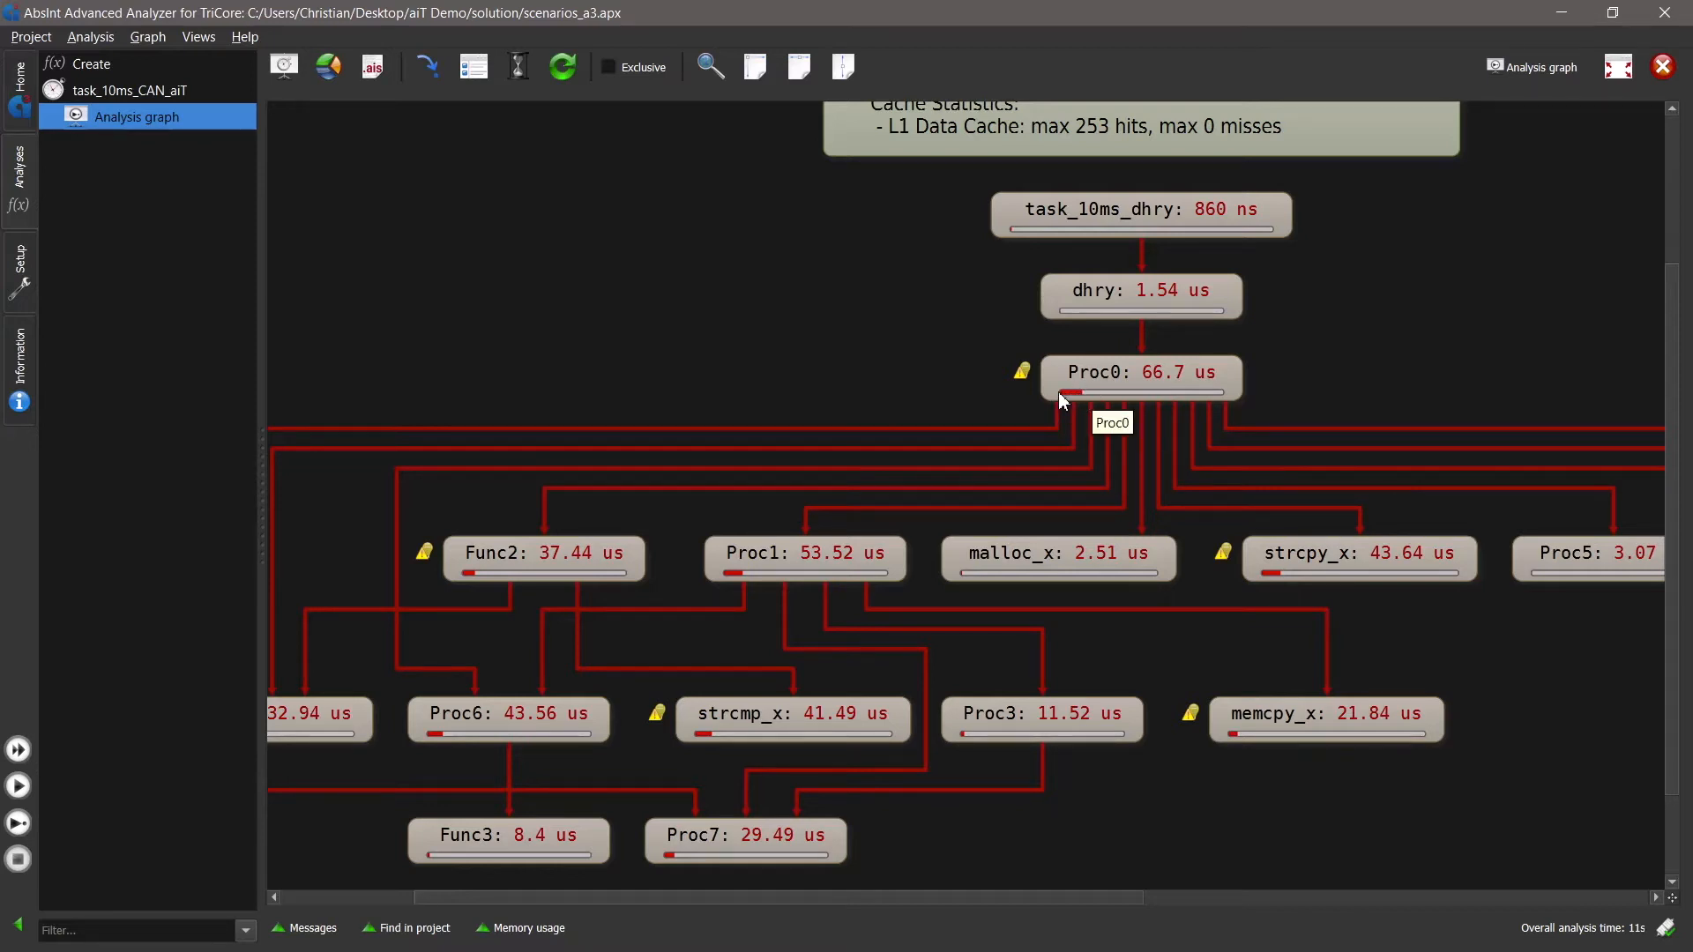
{"action": "mouse_move", "coordinate": [793, 568]}
{"action": "left_mouse_down"}
{"action": "mouse_move", "coordinate": [1043, 472]}
{"action": "mouse_move", "coordinate": [806, 467]}
{"action": "mouse_move", "coordinate": [814, 558]}
{"action": "left_mouse_up"}
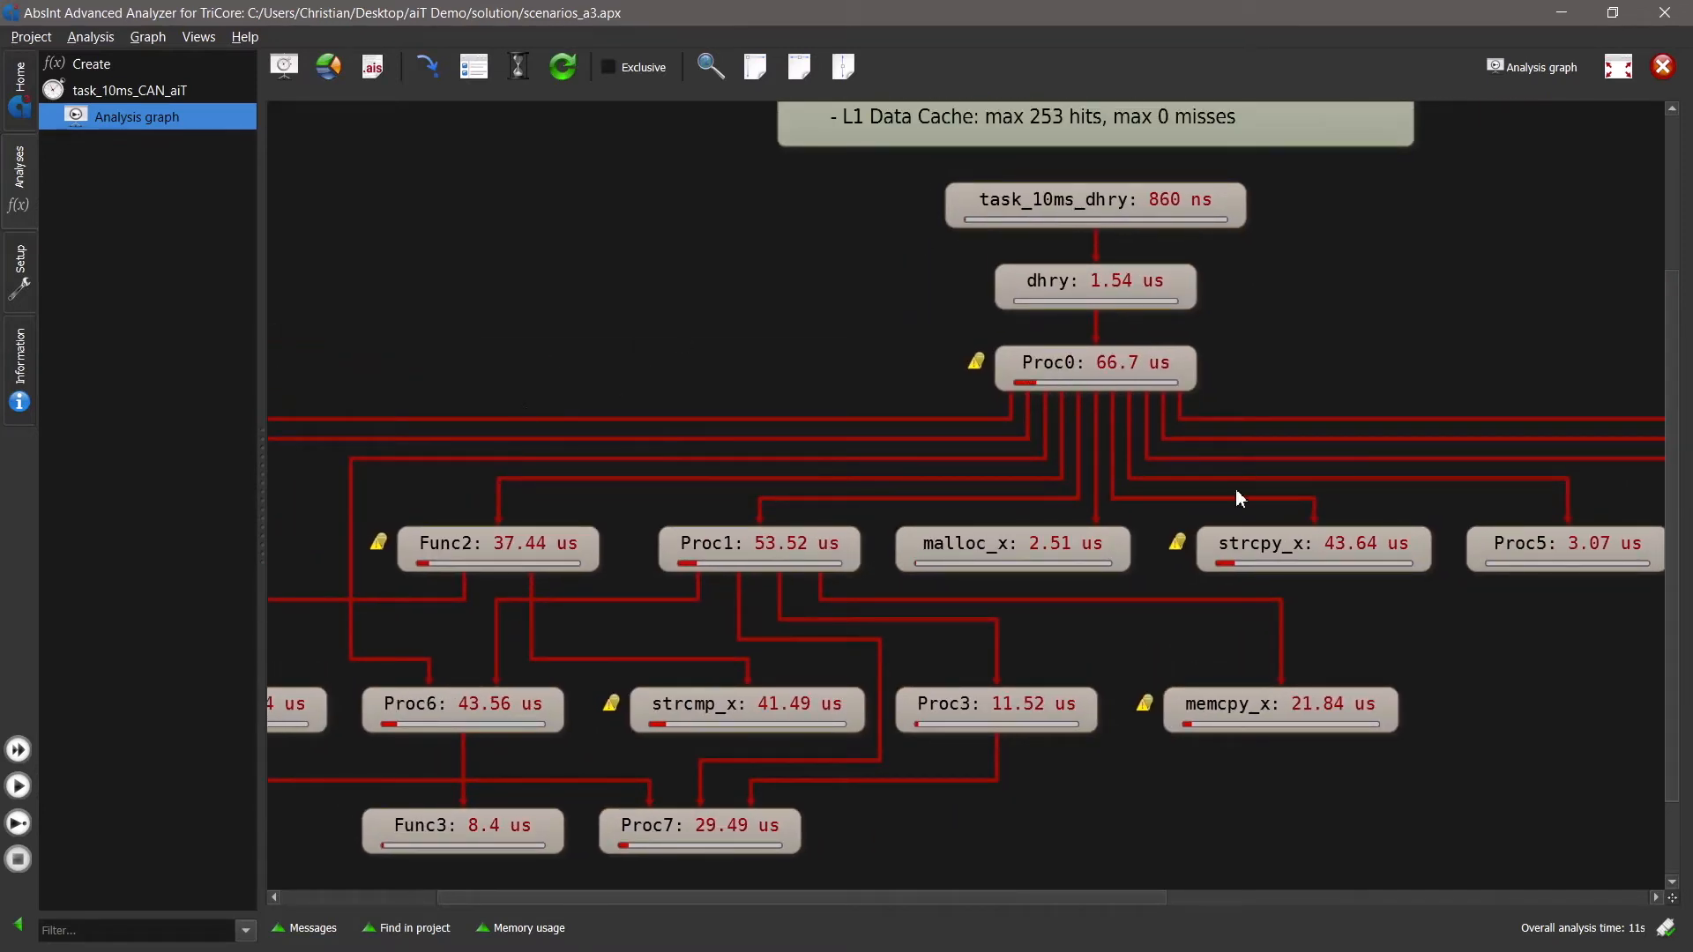
{"action": "left_click_drag", "start_coordinate": [1012, 367], "coordinate": [739, 372]}
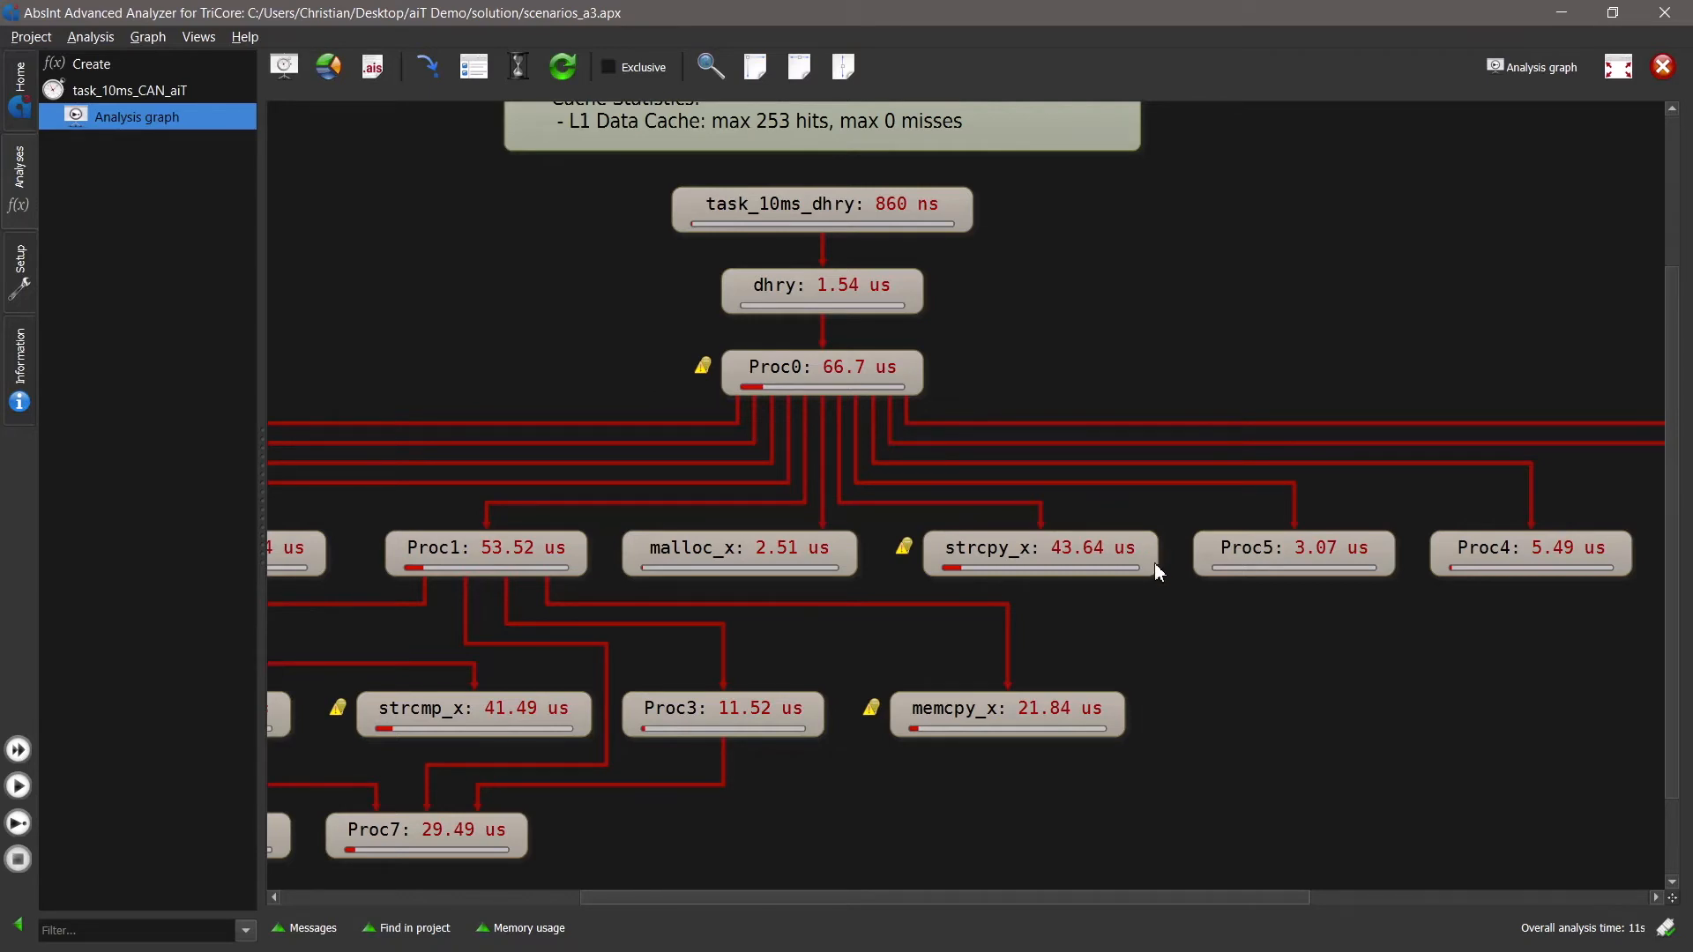
{"action": "left_click_drag", "start_coordinate": [727, 540], "coordinate": [890, 523]}
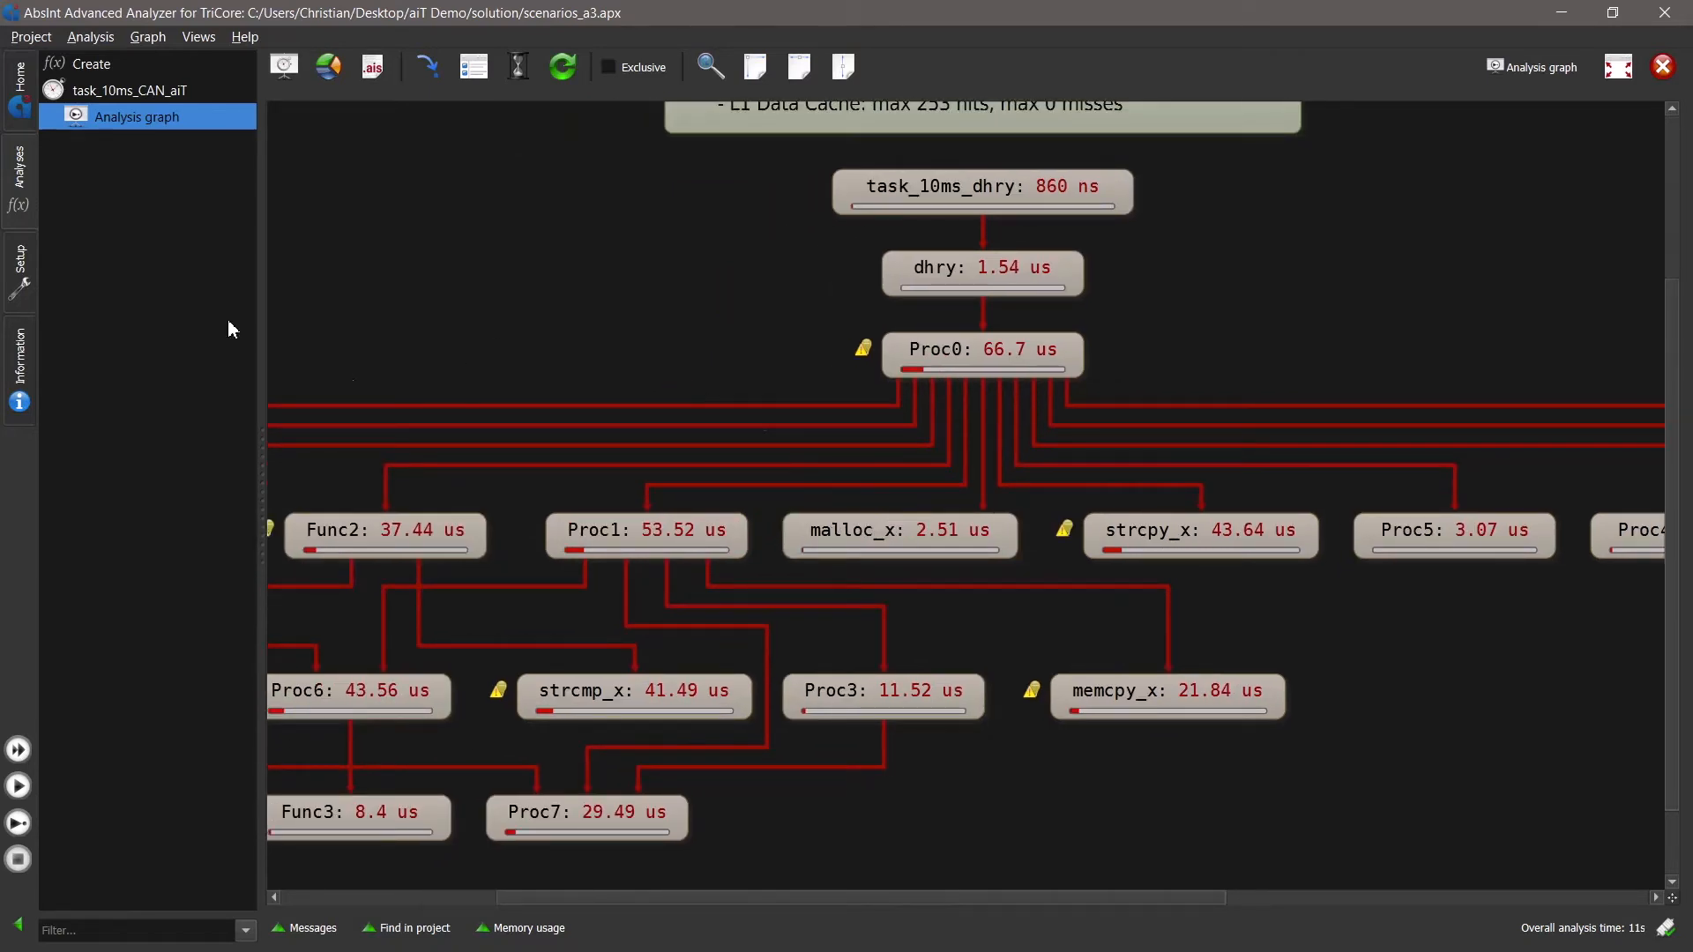
{"action": "left_click", "coordinate": [304, 928]}
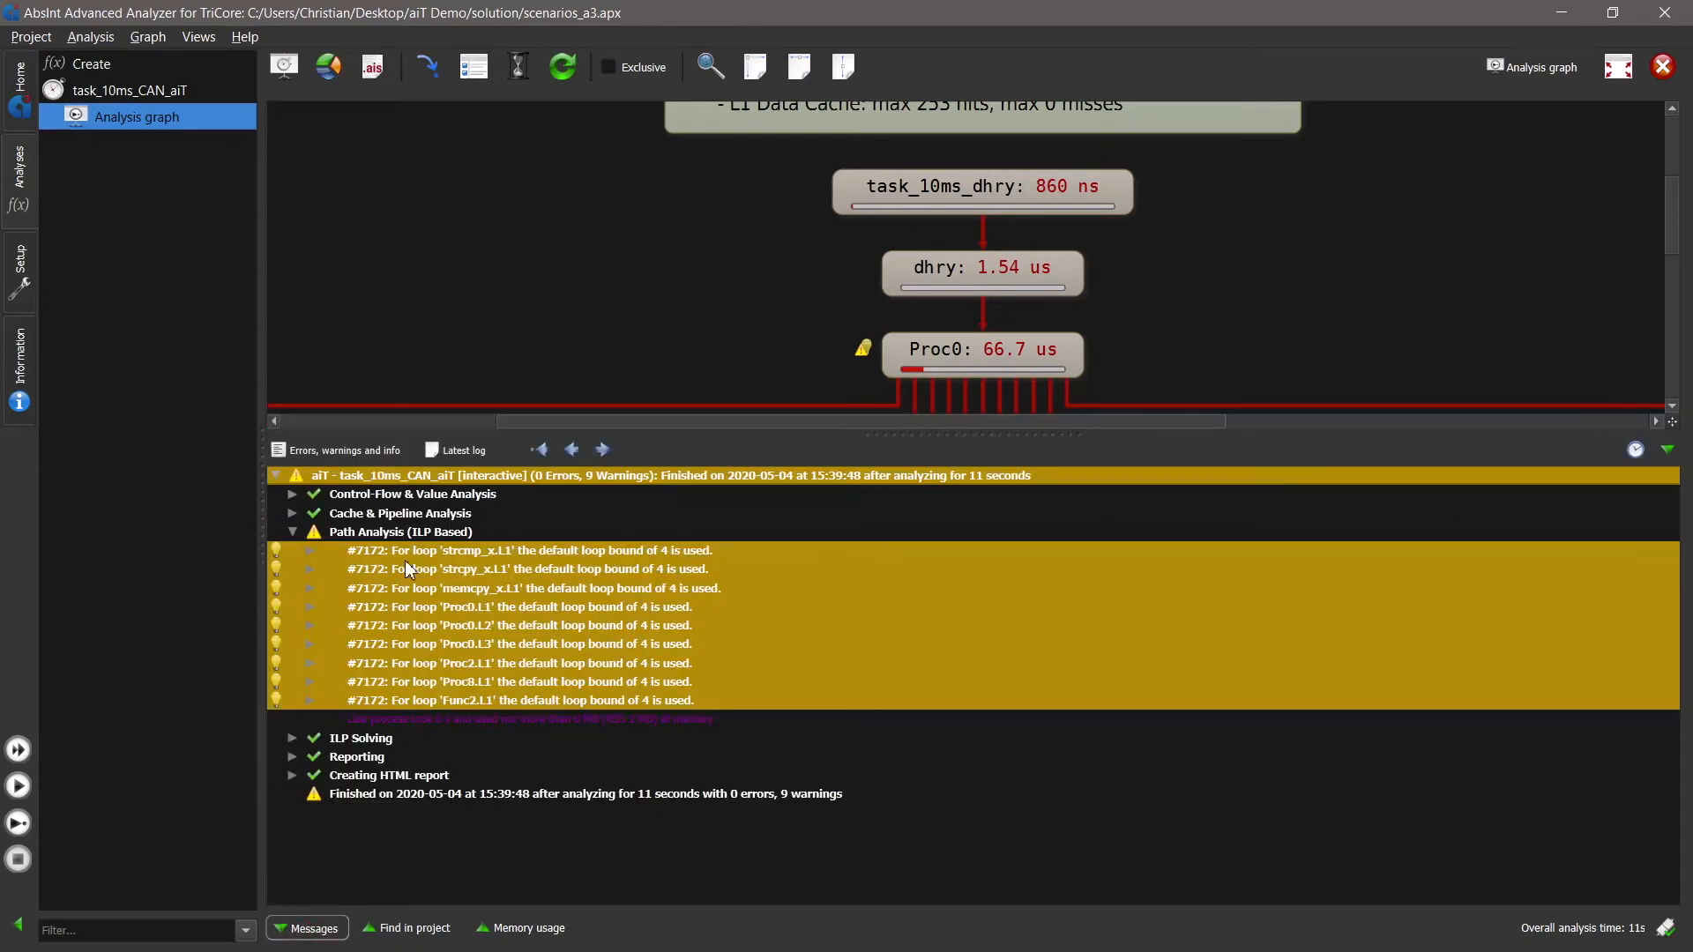
{"action": "left_click_drag", "start_coordinate": [1112, 290], "coordinate": [1066, 314]}
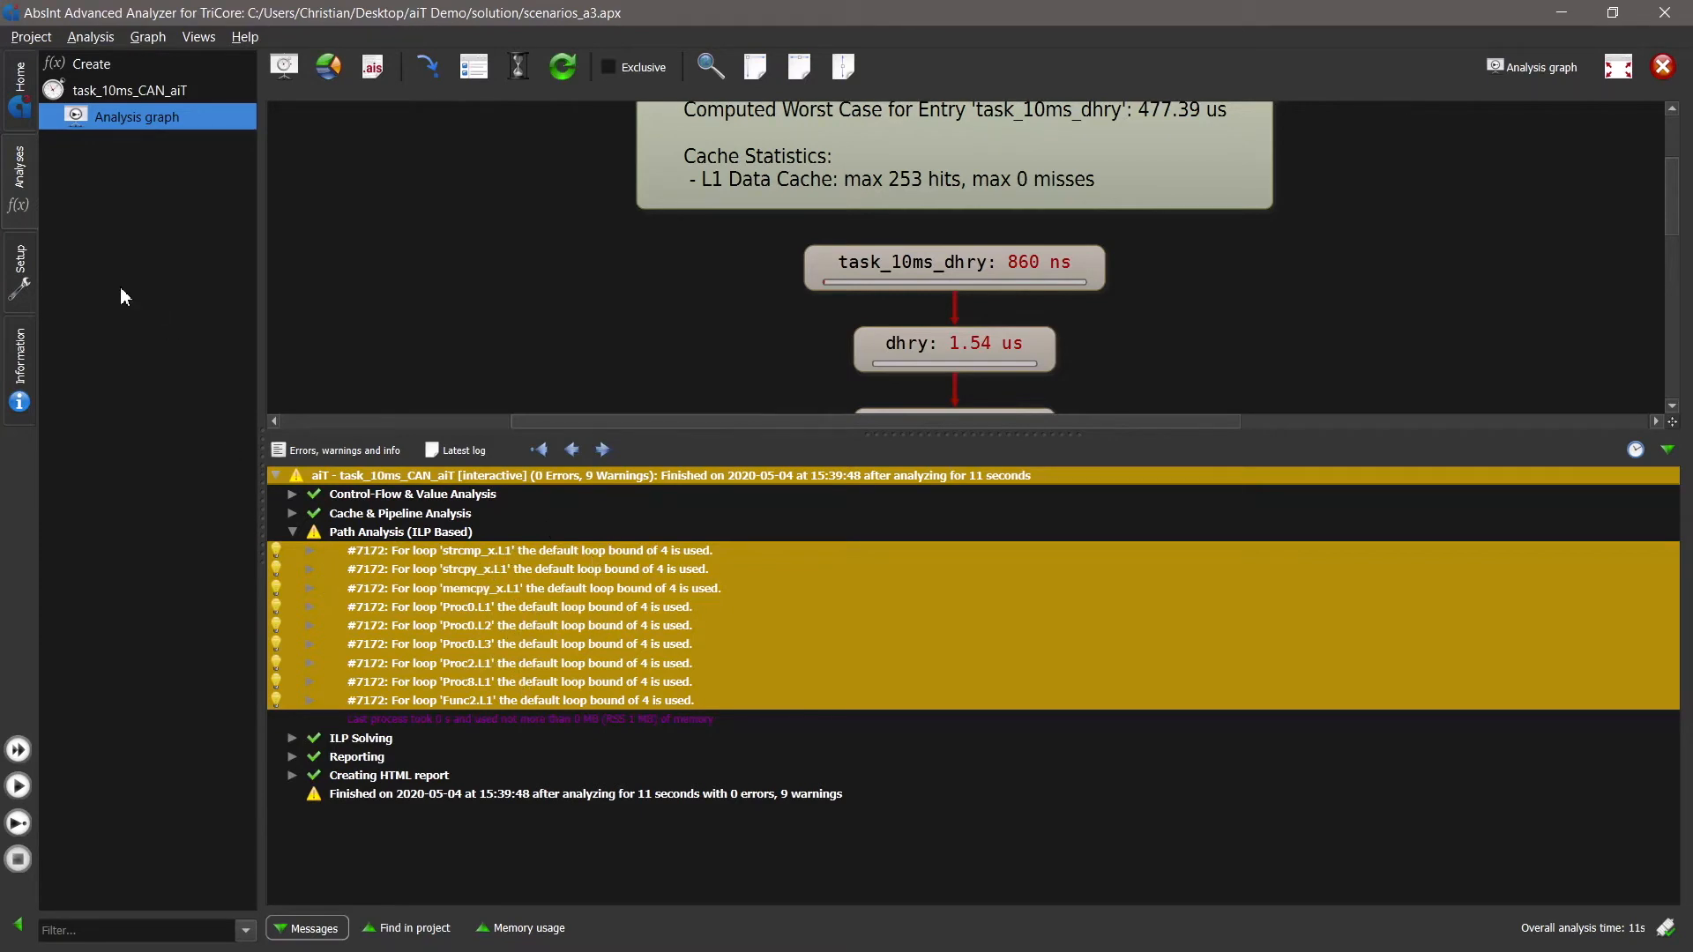
- Open the global AIS file scenarios_a3.ais for editing and insert a Context annotation below the clock rate
{"action": "left_click", "coordinate": [19, 269]}
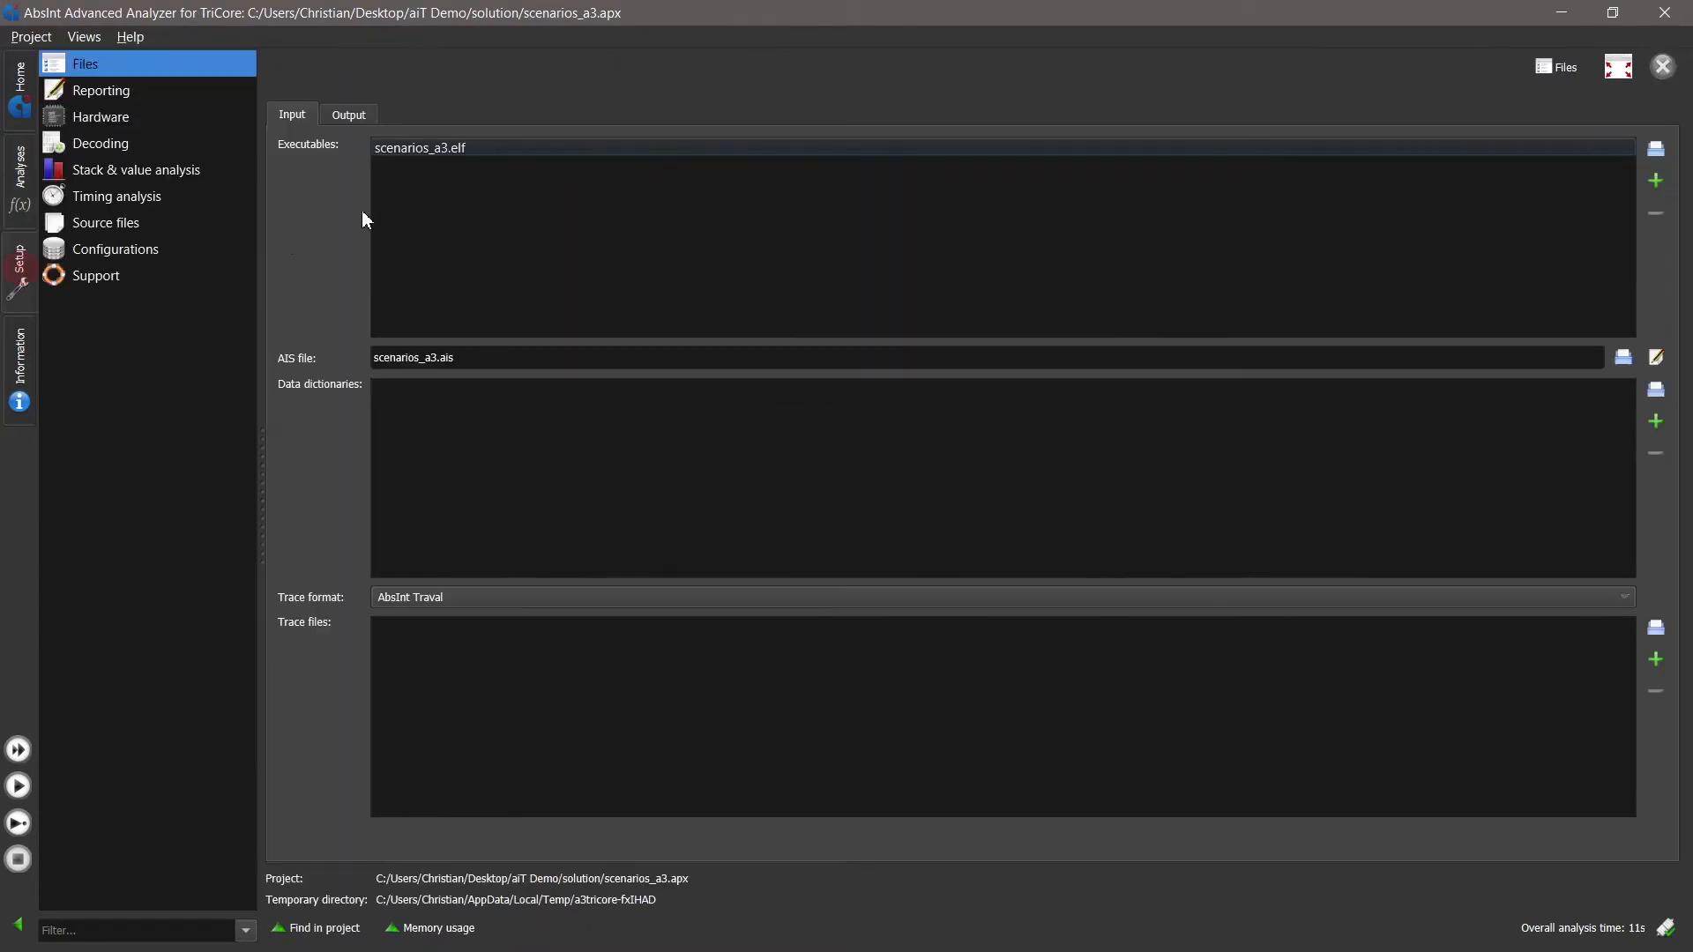
{"action": "left_click", "coordinate": [1656, 357]}
{"action": "left_click", "coordinate": [378, 450]}
{"action": "right_click", "coordinate": [371, 392]}
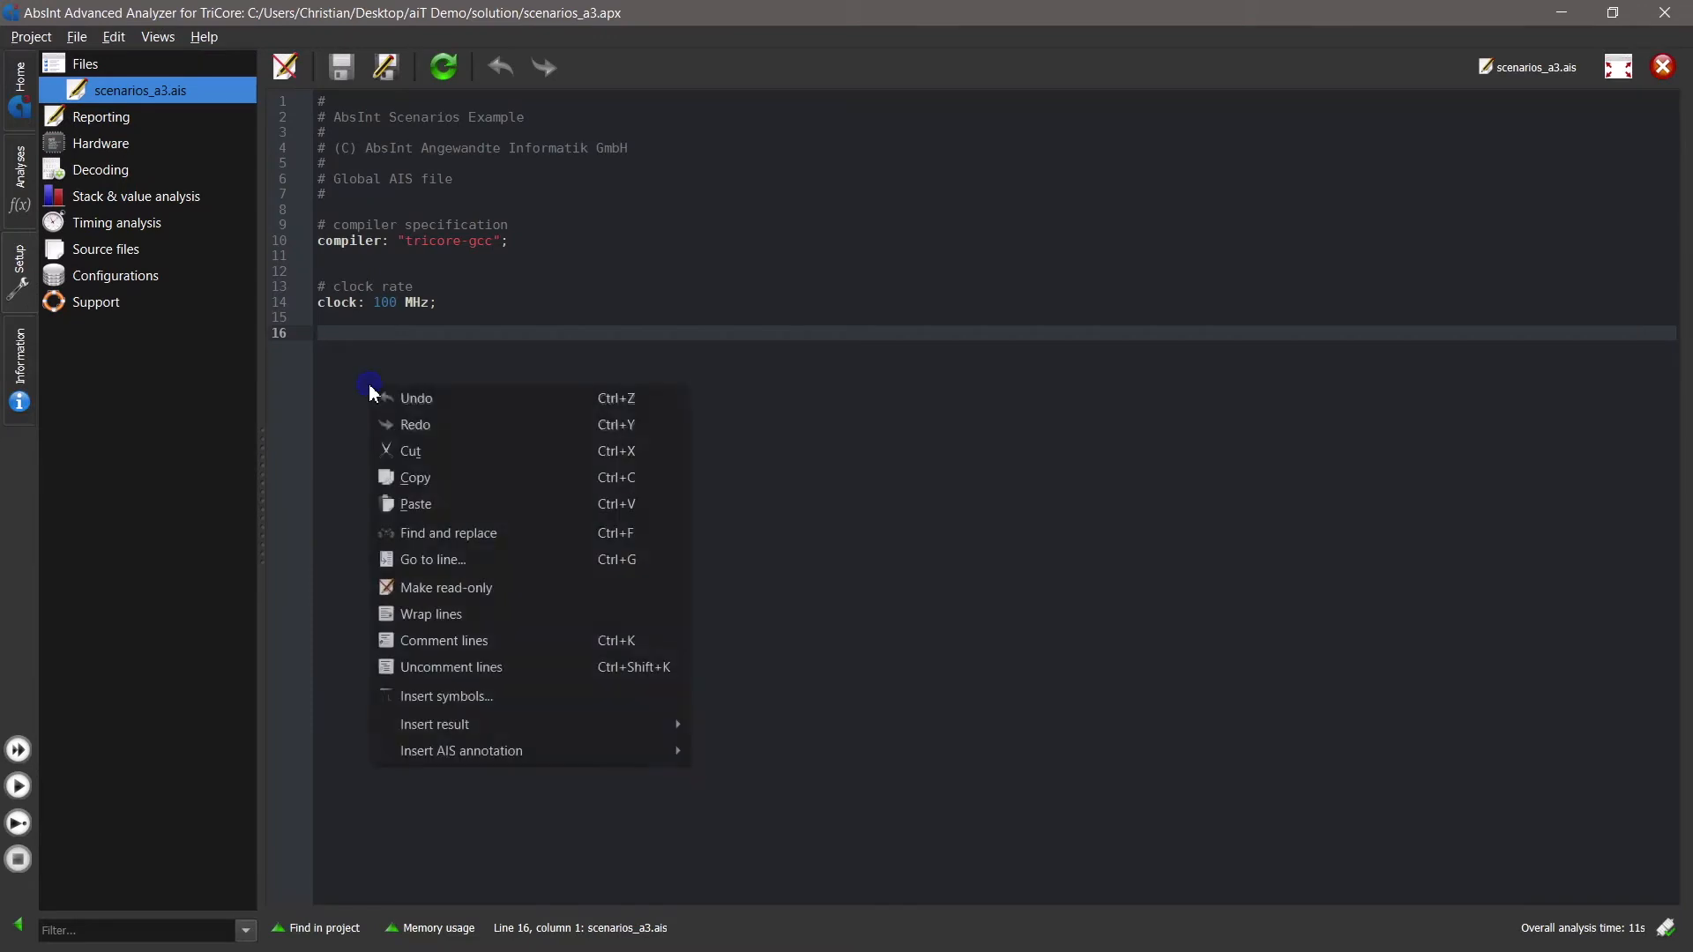
{"action": "mouse_move", "coordinate": [508, 750]}
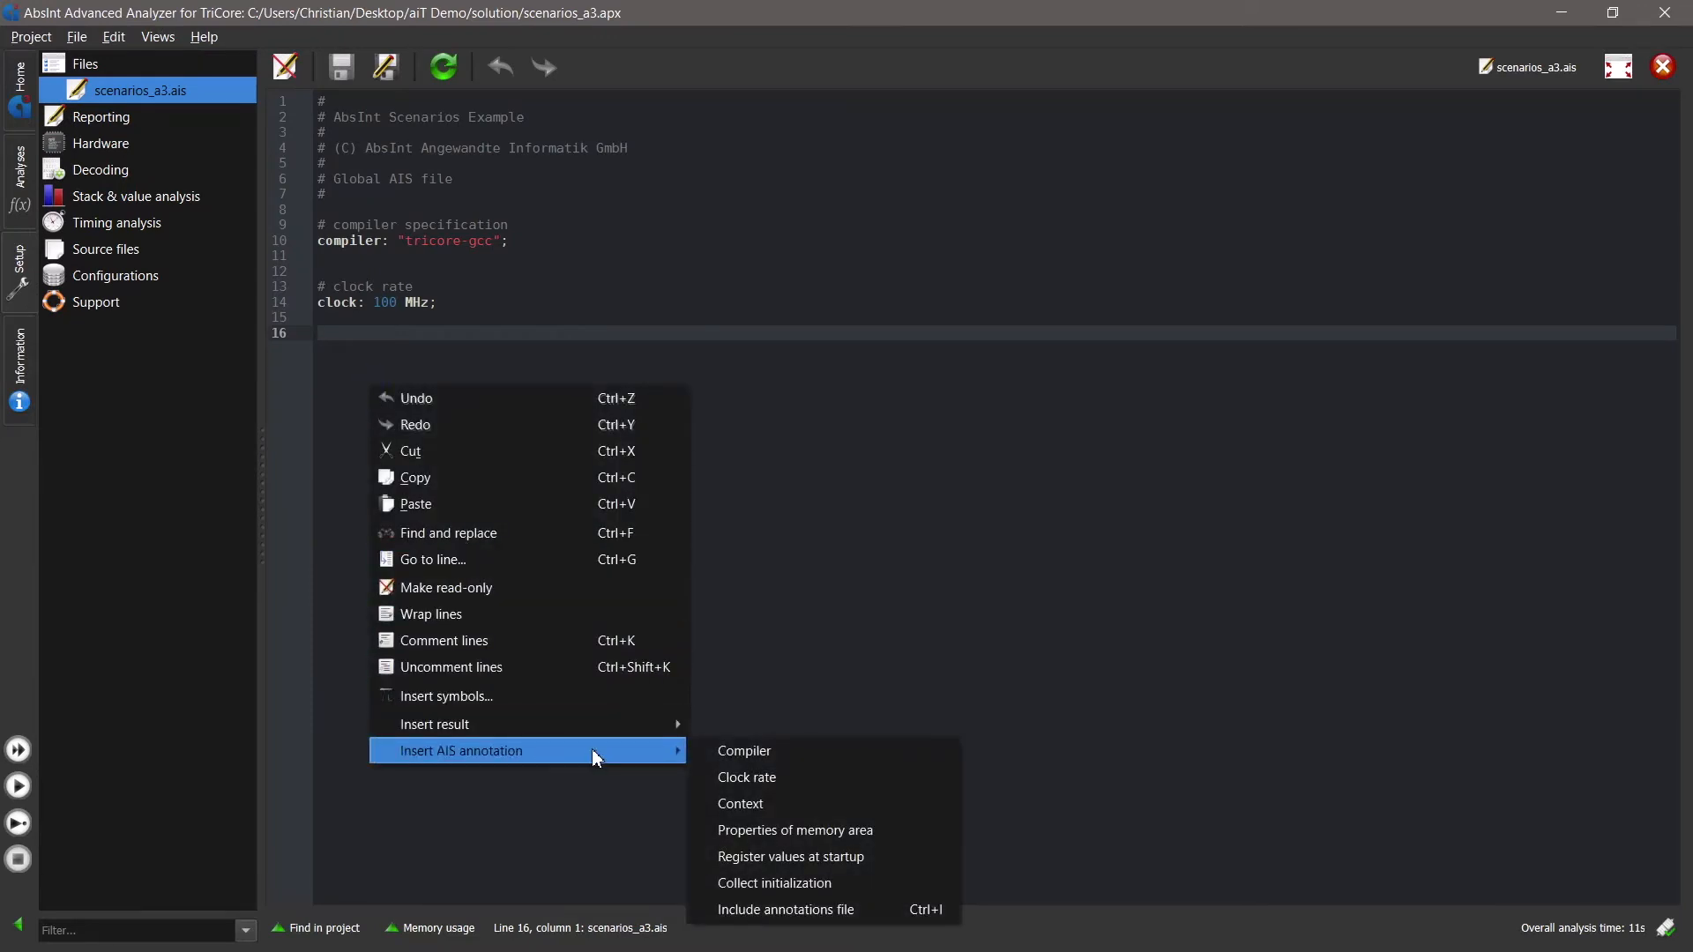
{"action": "left_click", "coordinate": [793, 804]}
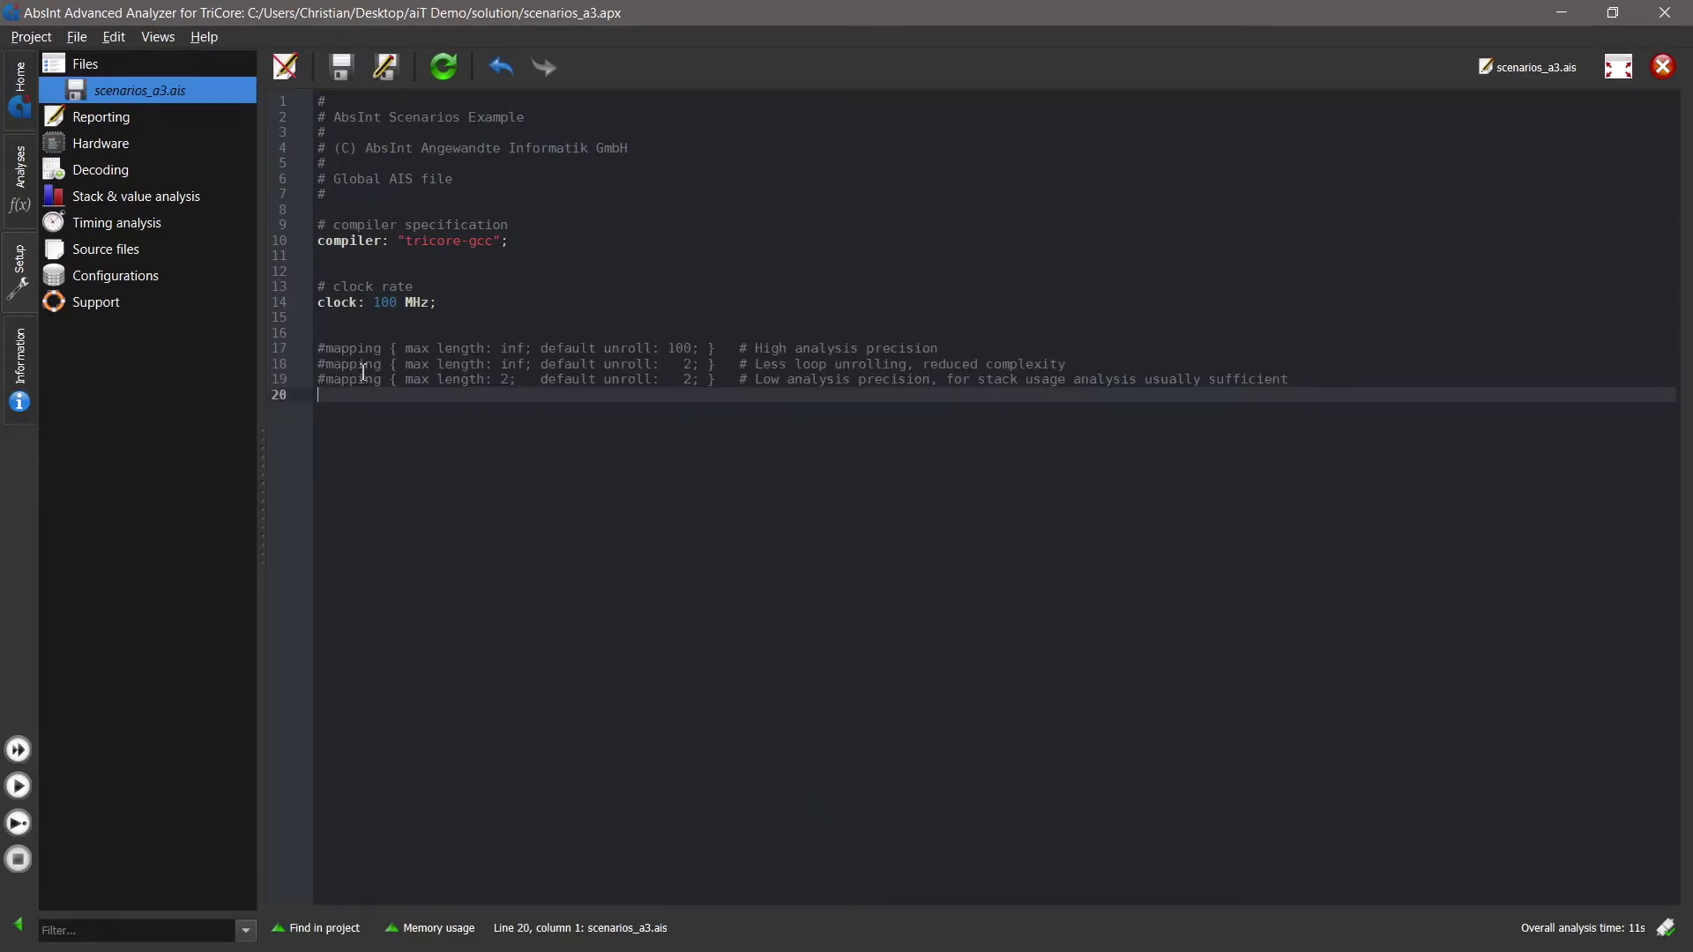
- Uncomment the mapping line for less loop unrolling with its default unroll set to 50, and save the AIS file
{"action": "left_click", "coordinate": [325, 364]}
{"action": "key", "text": "BackSpace"}
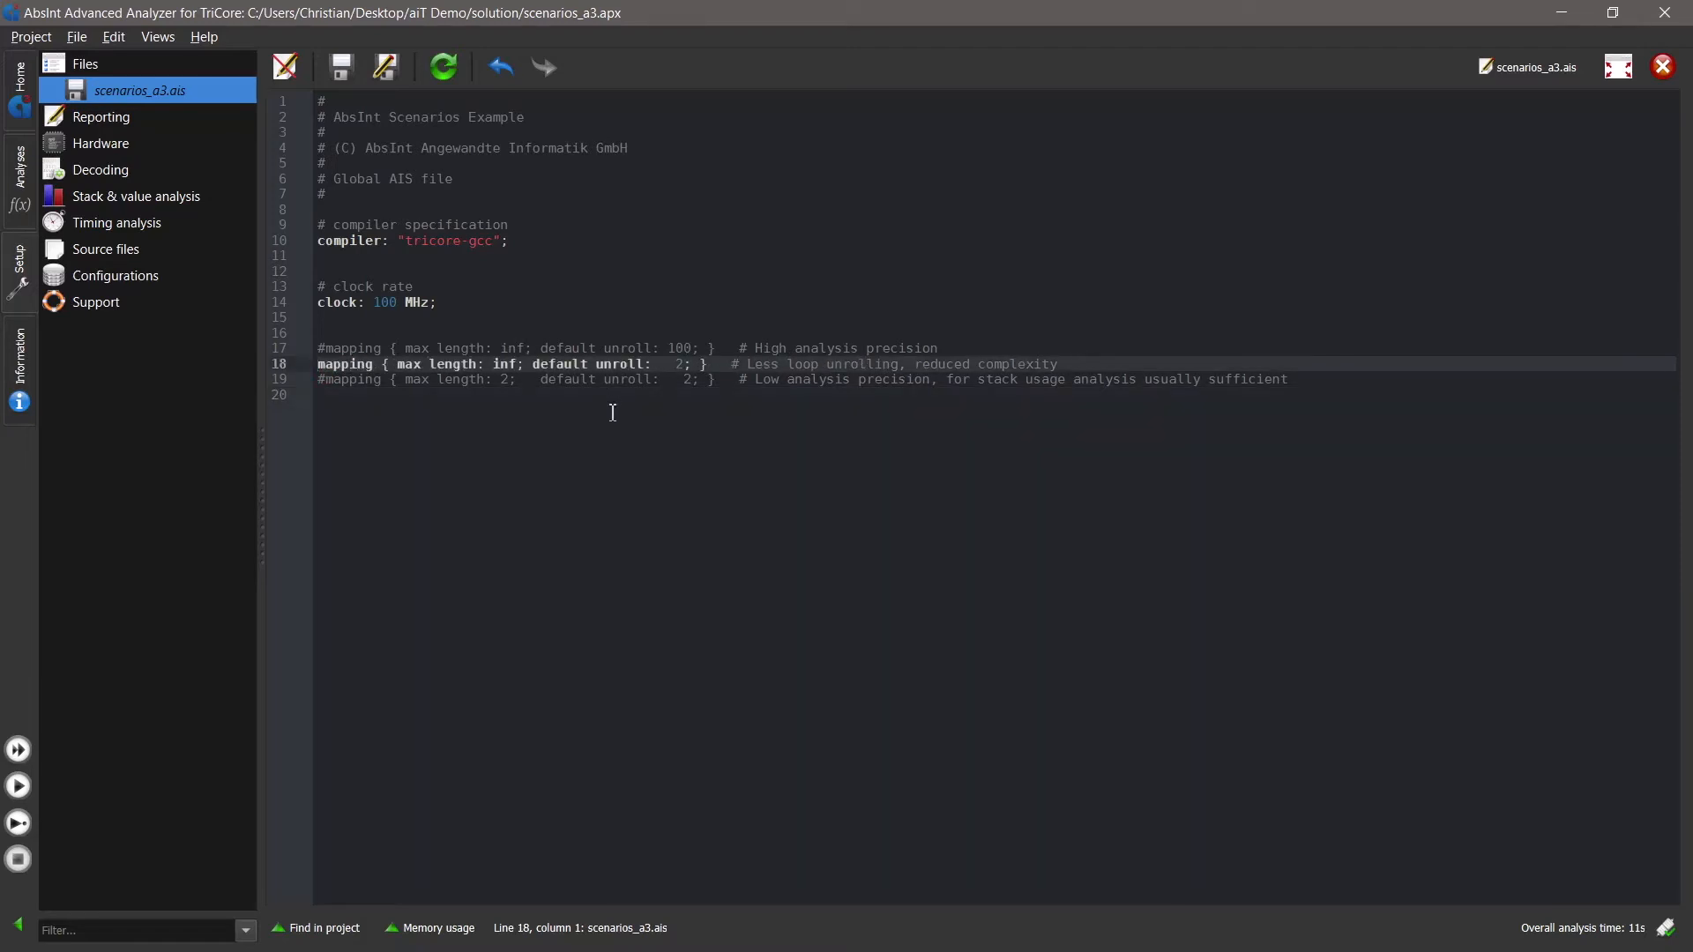
{"action": "left_click", "coordinate": [685, 364]}
{"action": "key", "text": "BackSpace"}
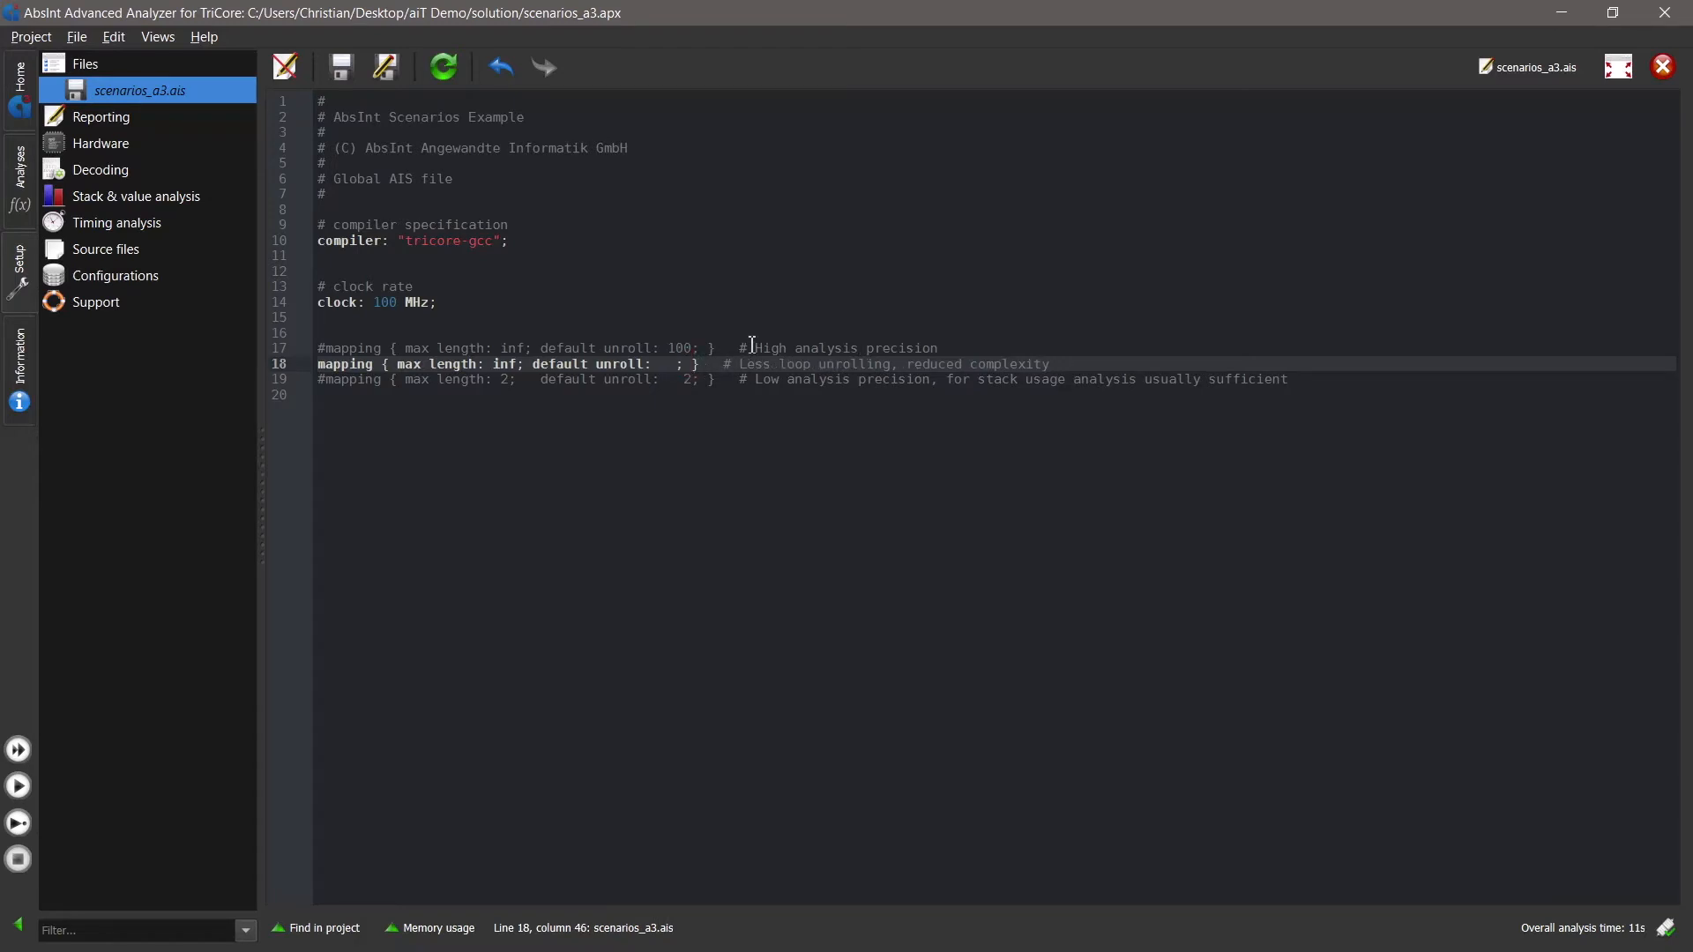
{"action": "type", "text": "2"}
{"action": "key", "text": "BackSpace"}
{"action": "type", "text": "50"}
- Rerun the interactive analysis of task_10ms_CAN_aiT and enlarge the analysis graph area above the messages
{"action": "left_click", "coordinate": [24, 181]}
{"action": "left_click", "coordinate": [21, 823]}
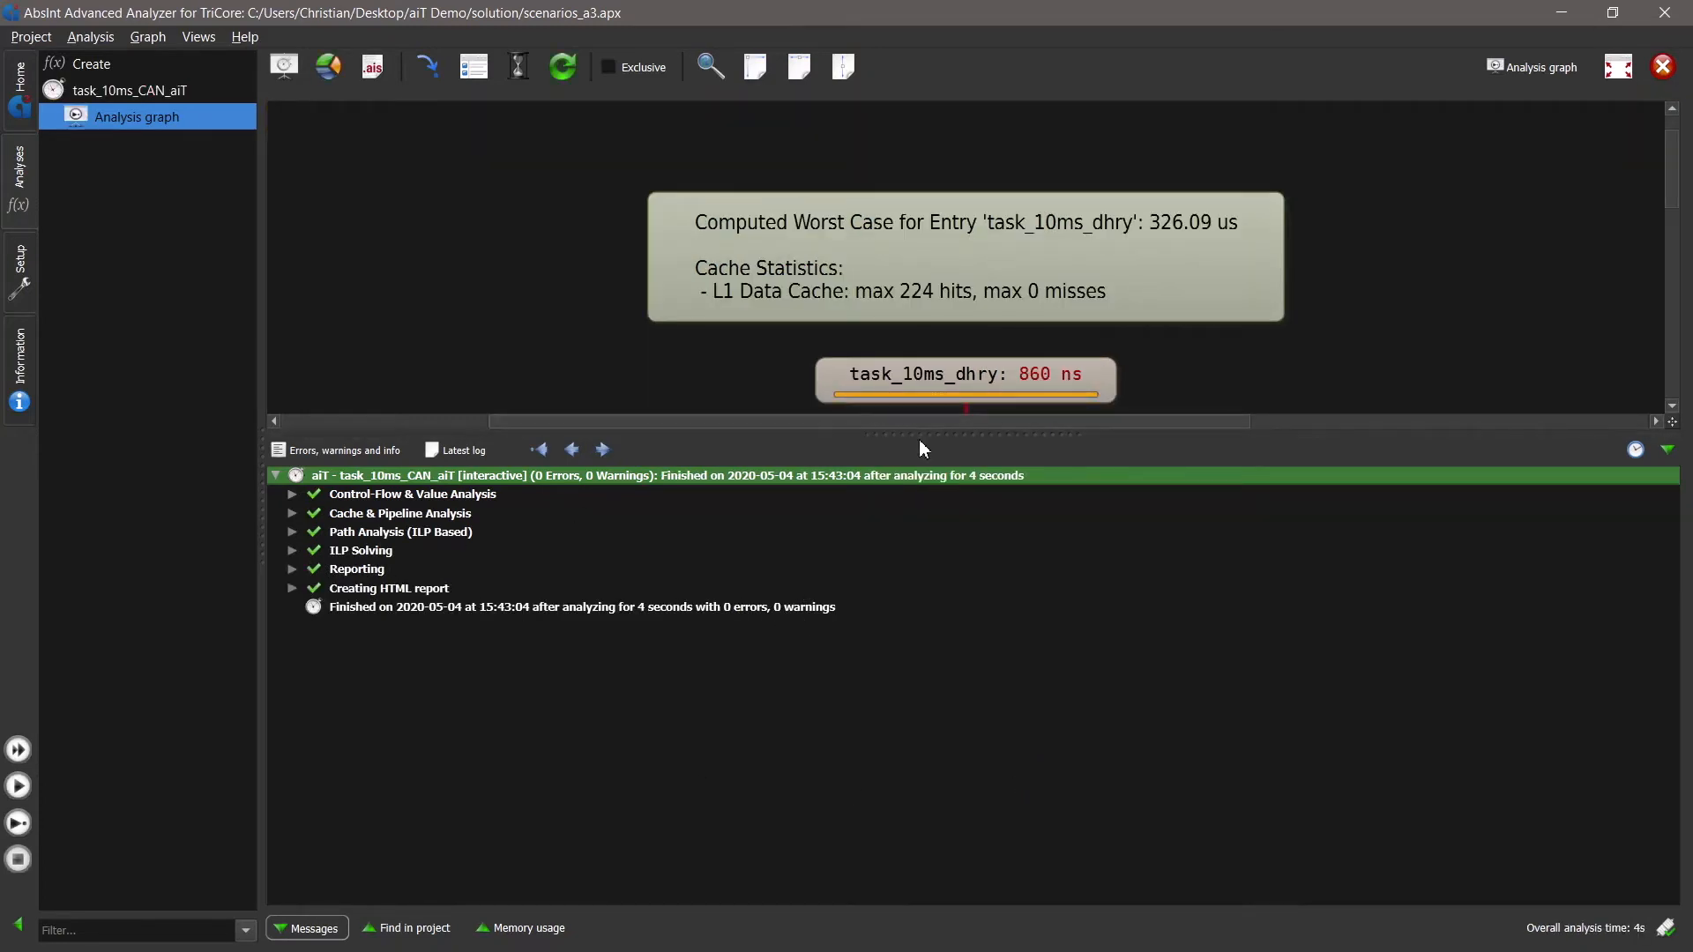
{"action": "left_click_drag", "start_coordinate": [921, 435], "coordinate": [970, 666]}
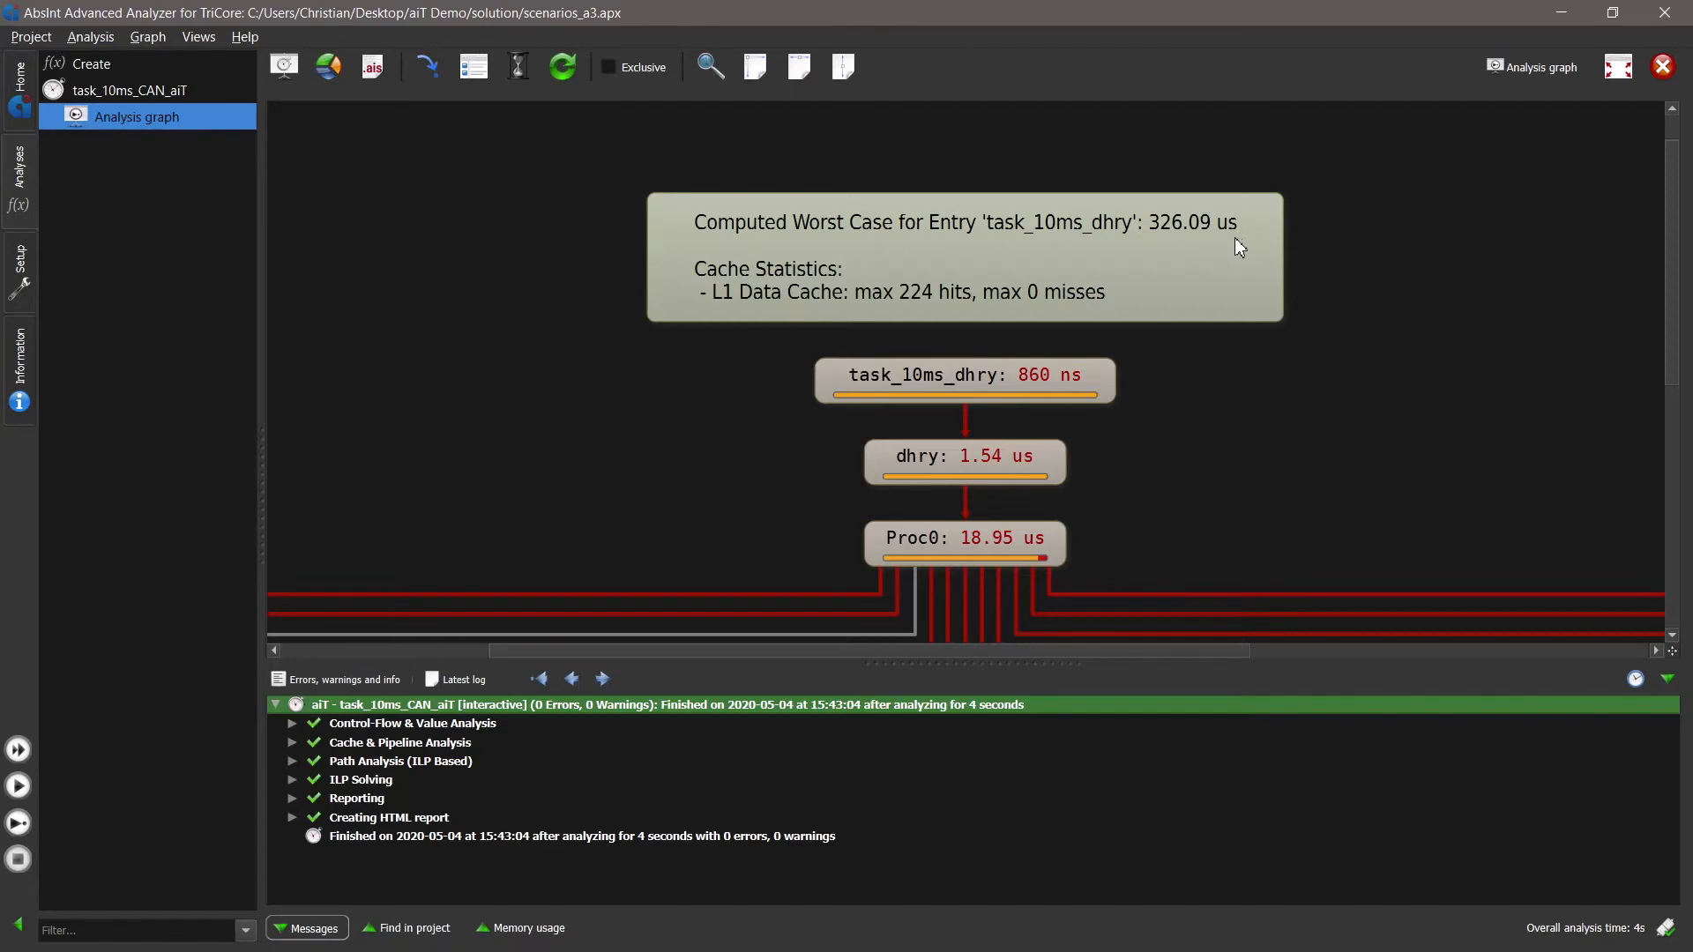
- Examine the recomputed worst-case times and call paths of the functions below Proc0, including Proc6, Proc7, Proc3 and memcpy_x
{"action": "left_click_drag", "start_coordinate": [1248, 429], "coordinate": [1264, 384]}
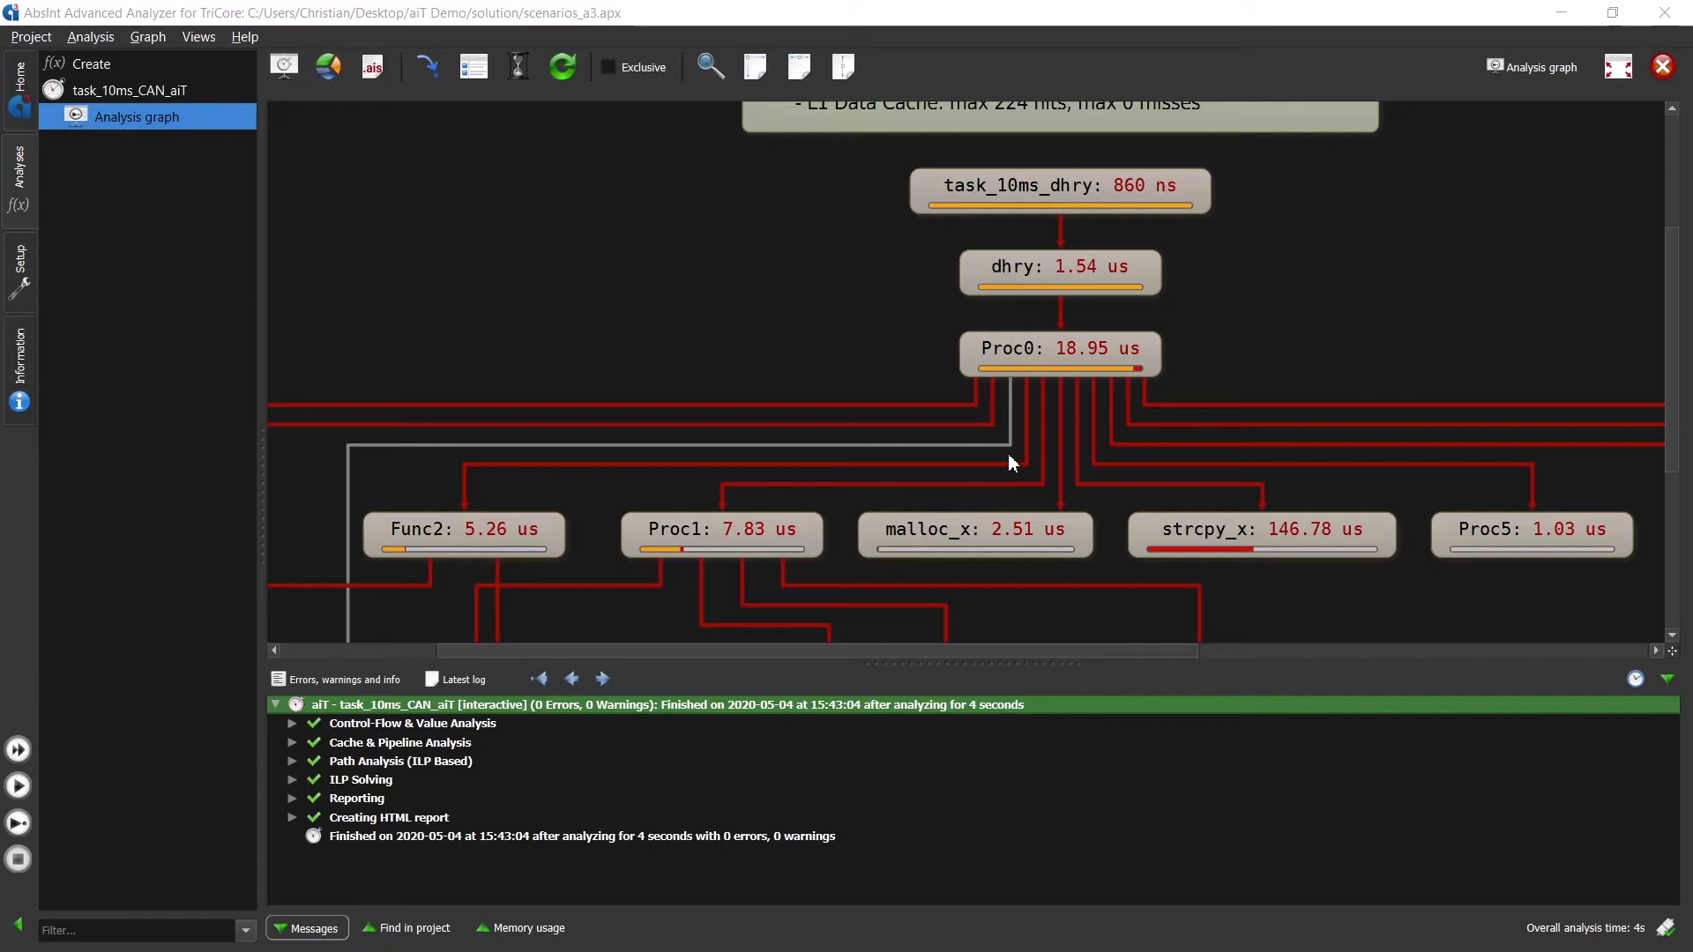
{"action": "left_click_drag", "start_coordinate": [767, 510], "coordinate": [848, 342]}
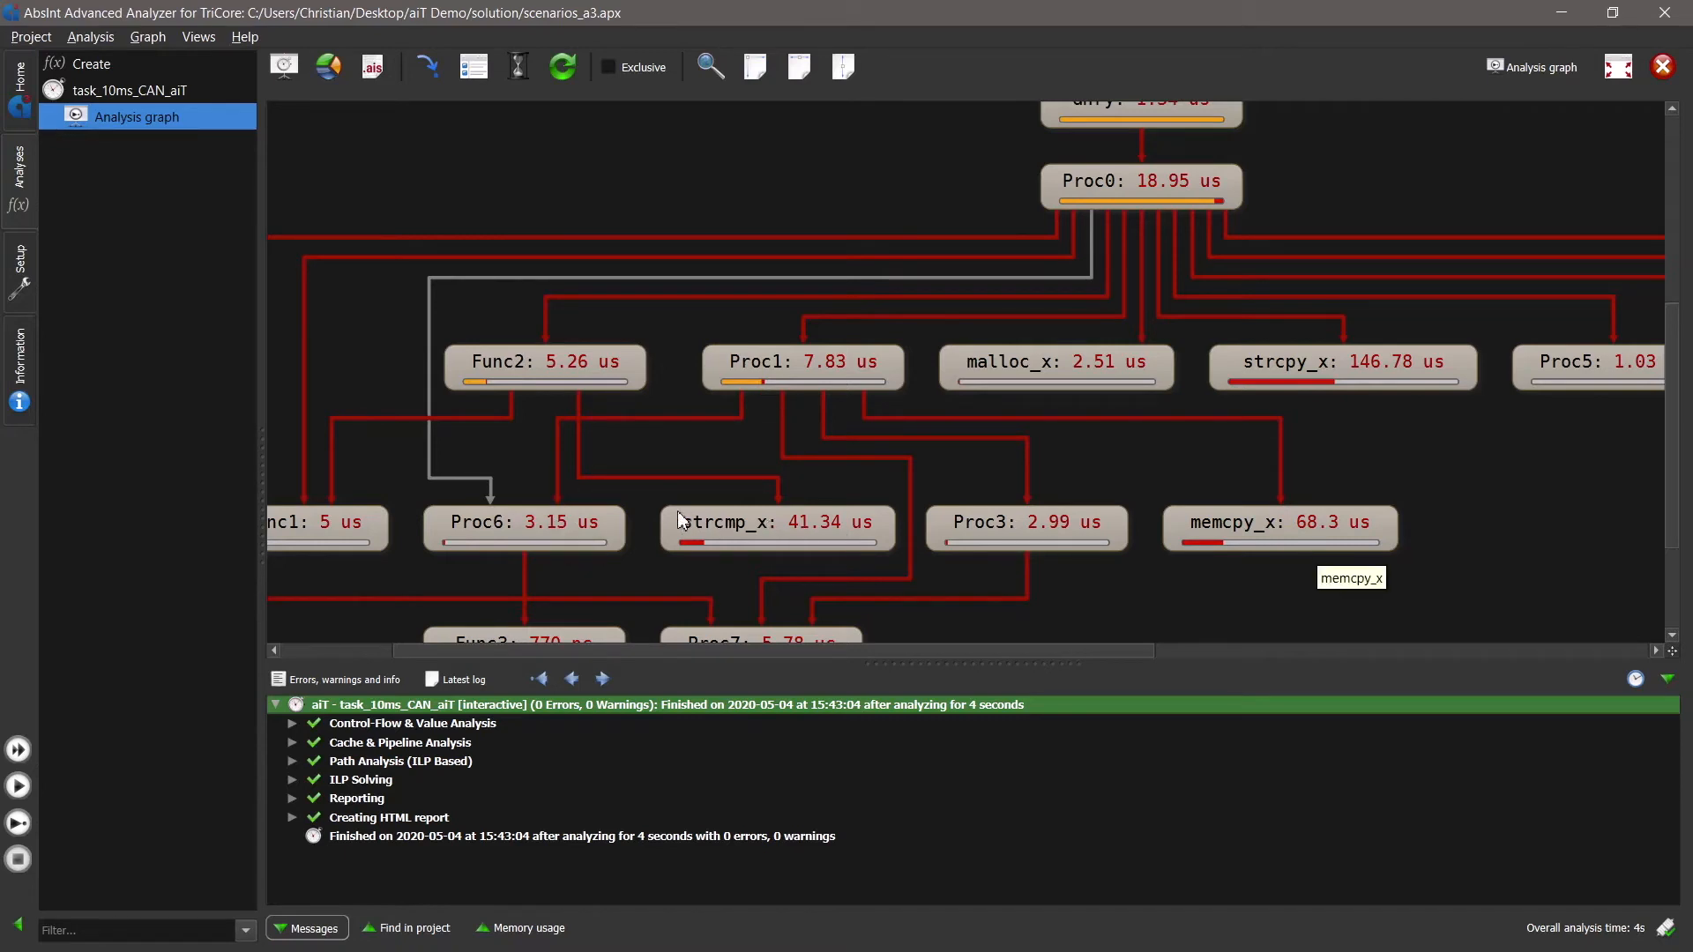
{"action": "left_click", "coordinate": [558, 514]}
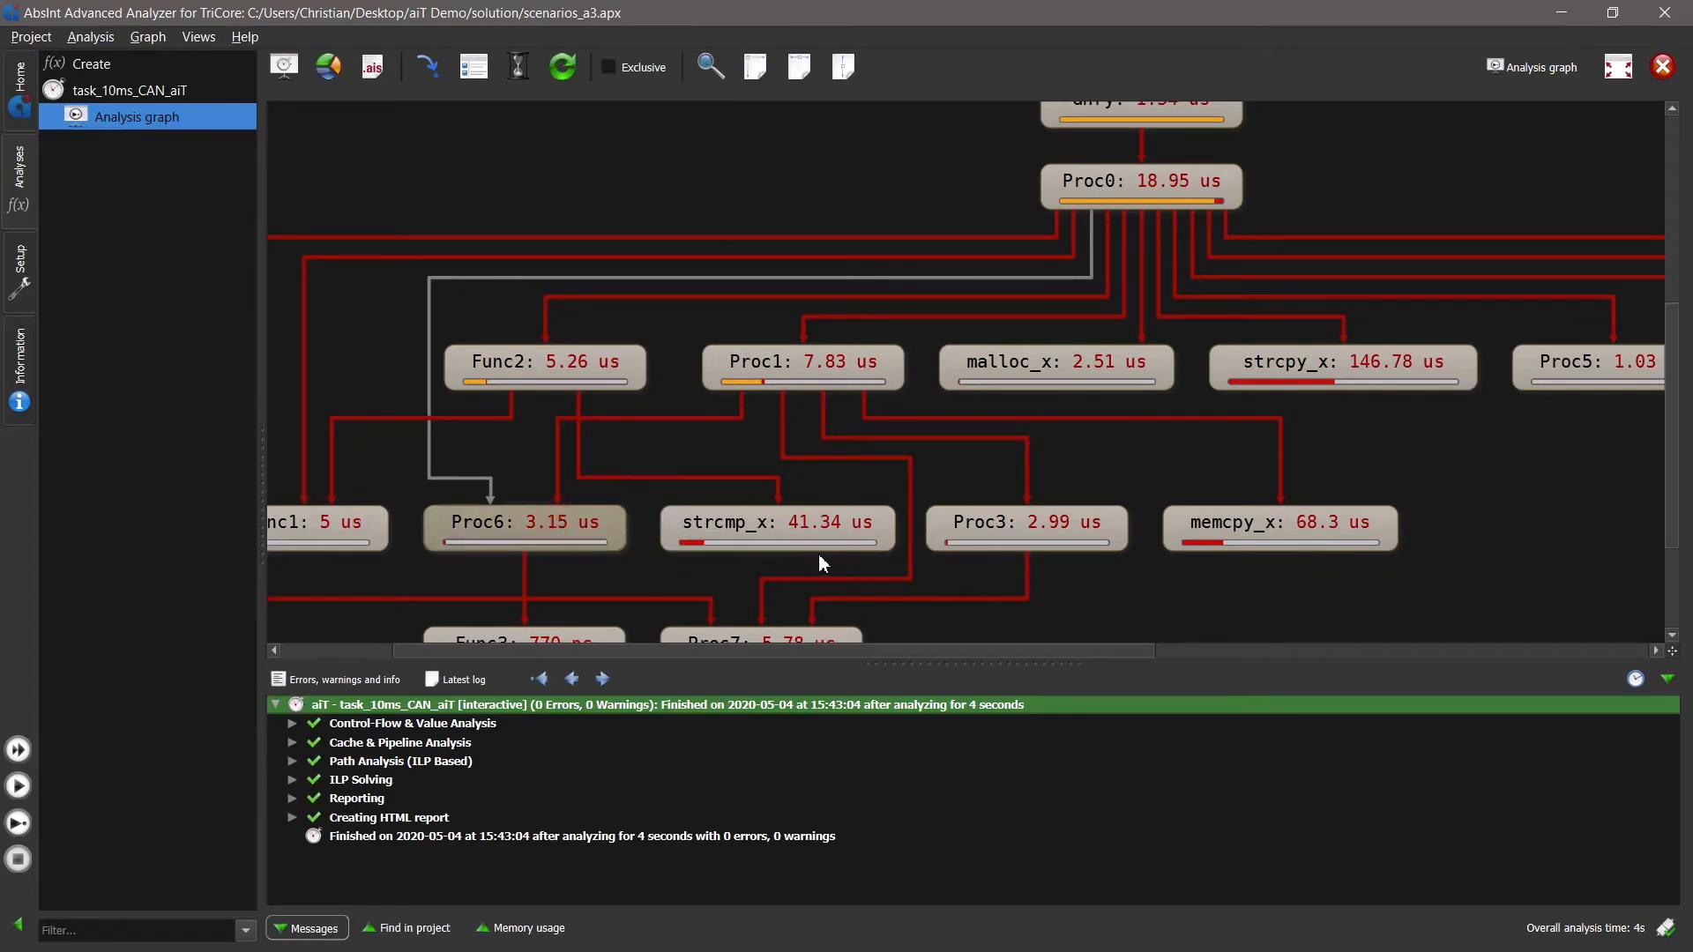
{"action": "scroll", "coordinate": [794, 578], "scroll_direction": "down", "scroll_amount": 1}
{"action": "left_click", "coordinate": [812, 606]}
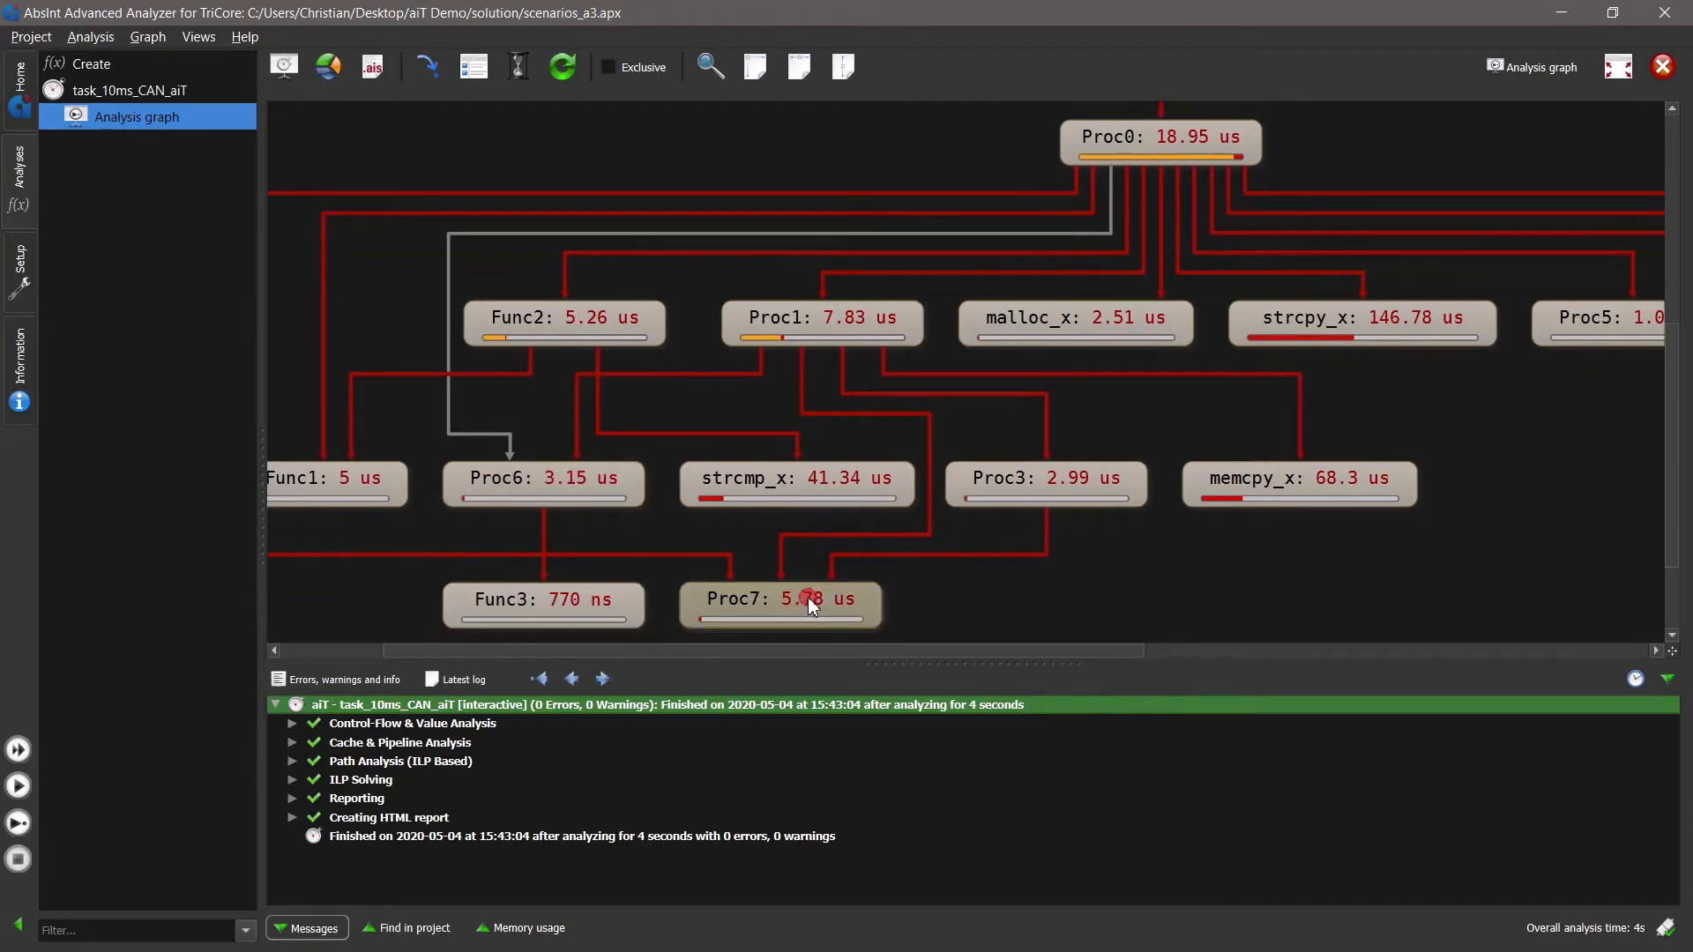
{"action": "left_click", "coordinate": [1058, 487]}
{"action": "left_click", "coordinate": [1274, 490]}
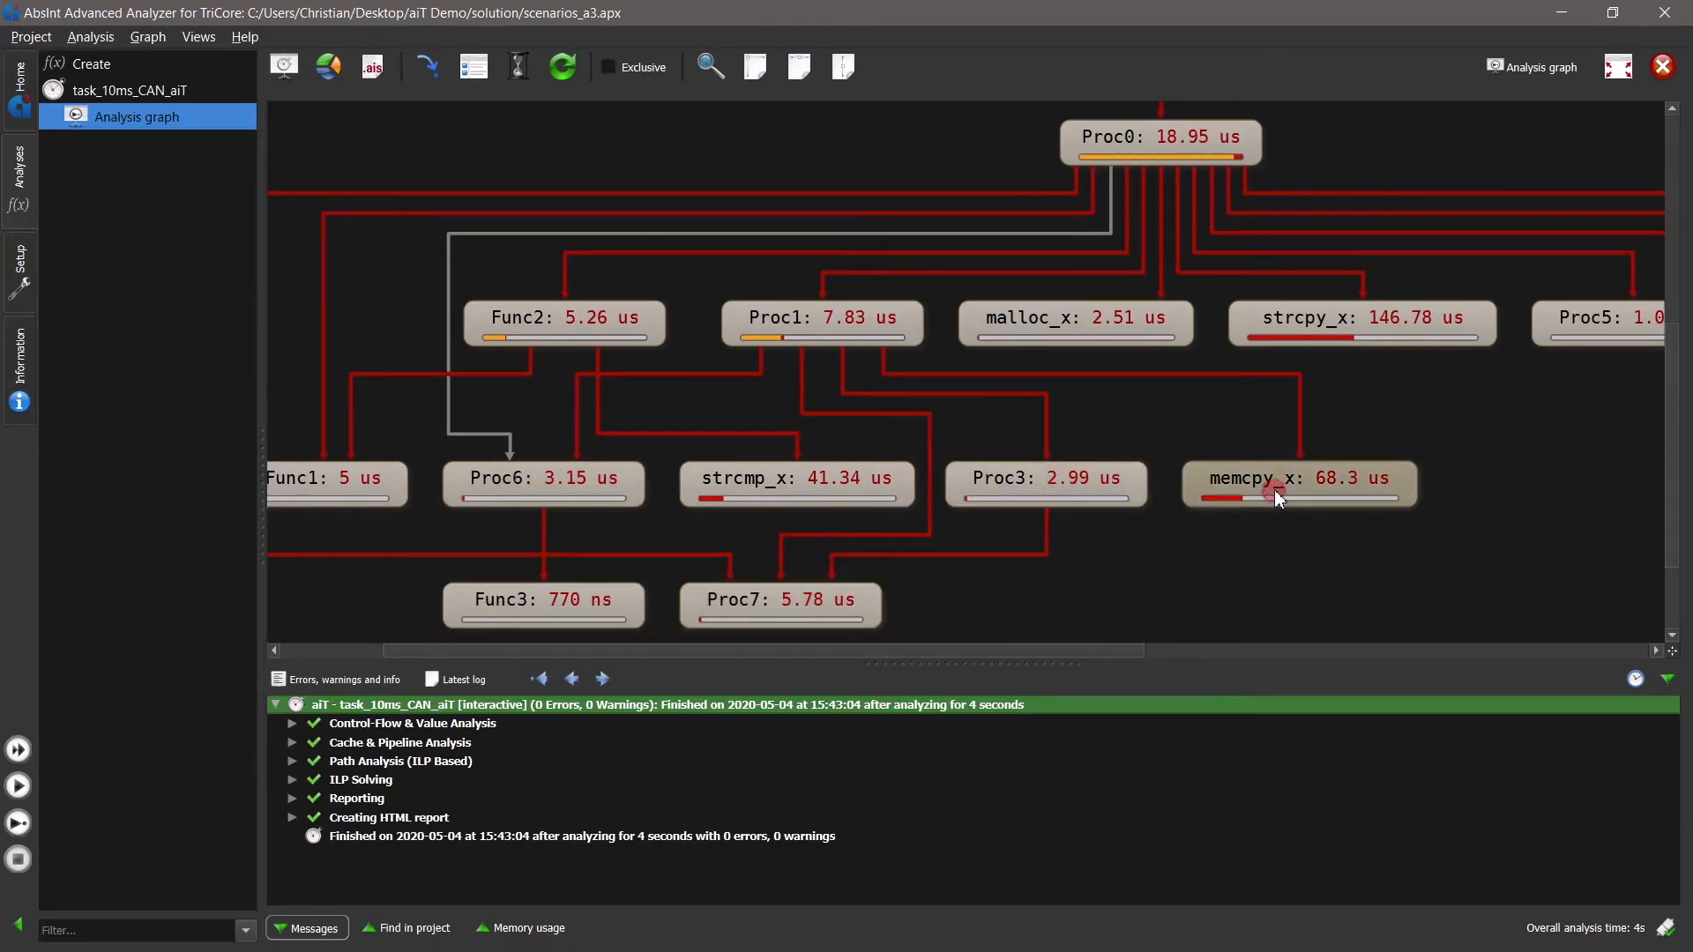
{"action": "scroll", "coordinate": [895, 400], "scroll_direction": "up", "scroll_amount": 5}
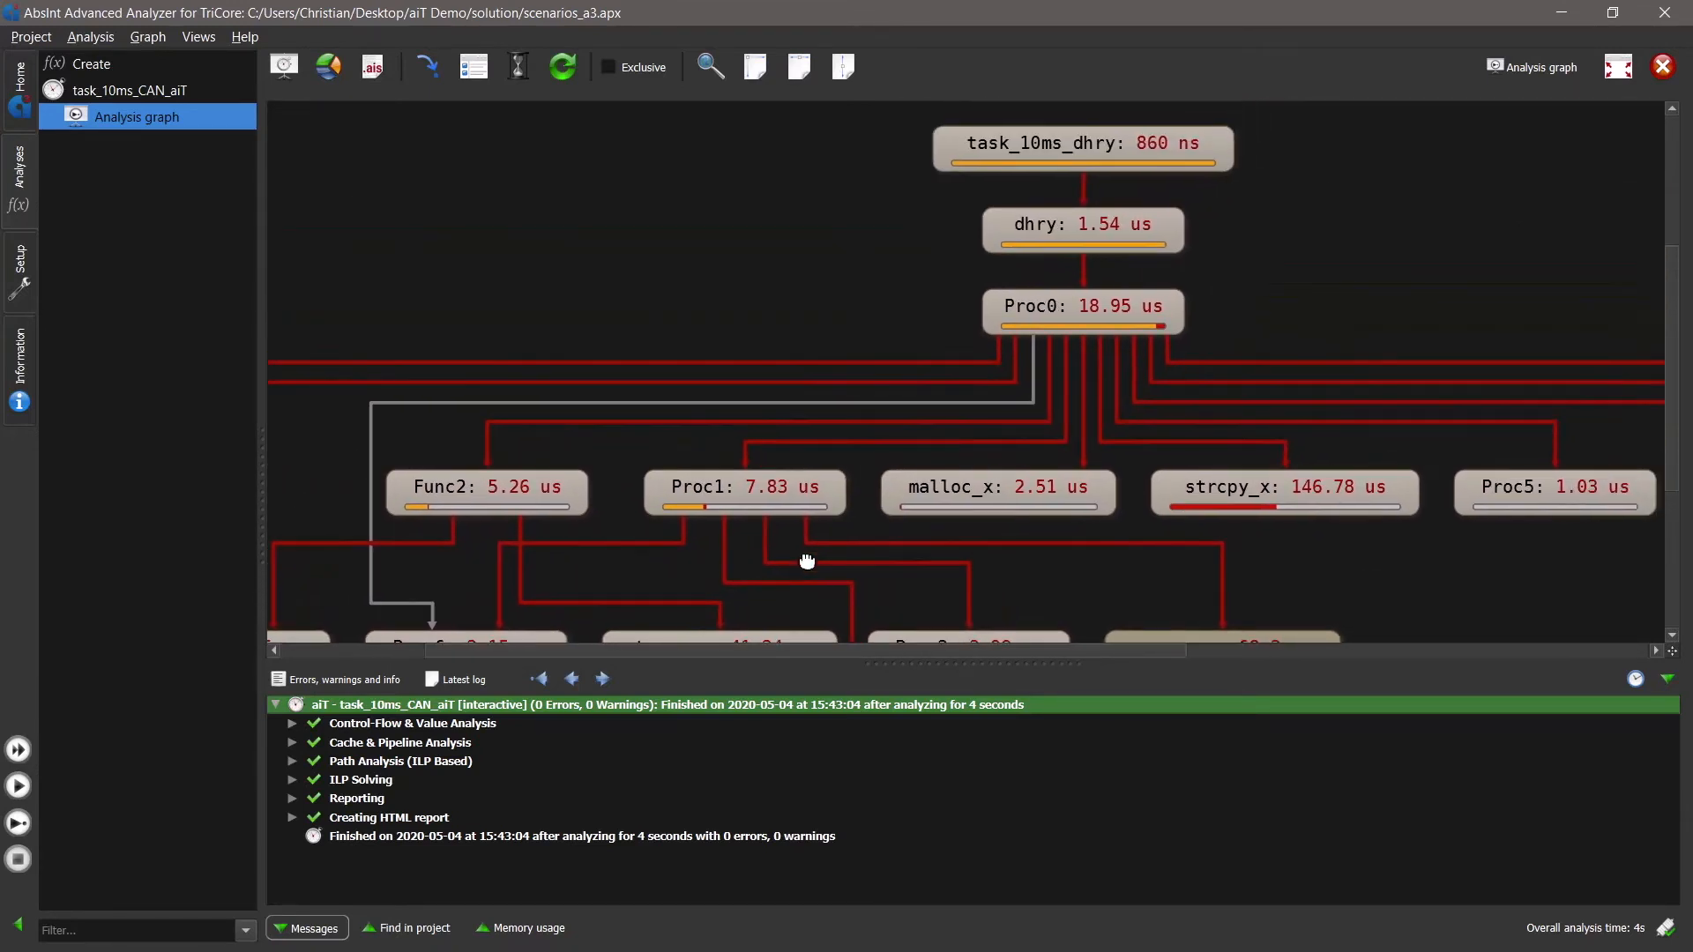
{"action": "left_click_drag", "start_coordinate": [915, 502], "coordinate": [1068, 250]}
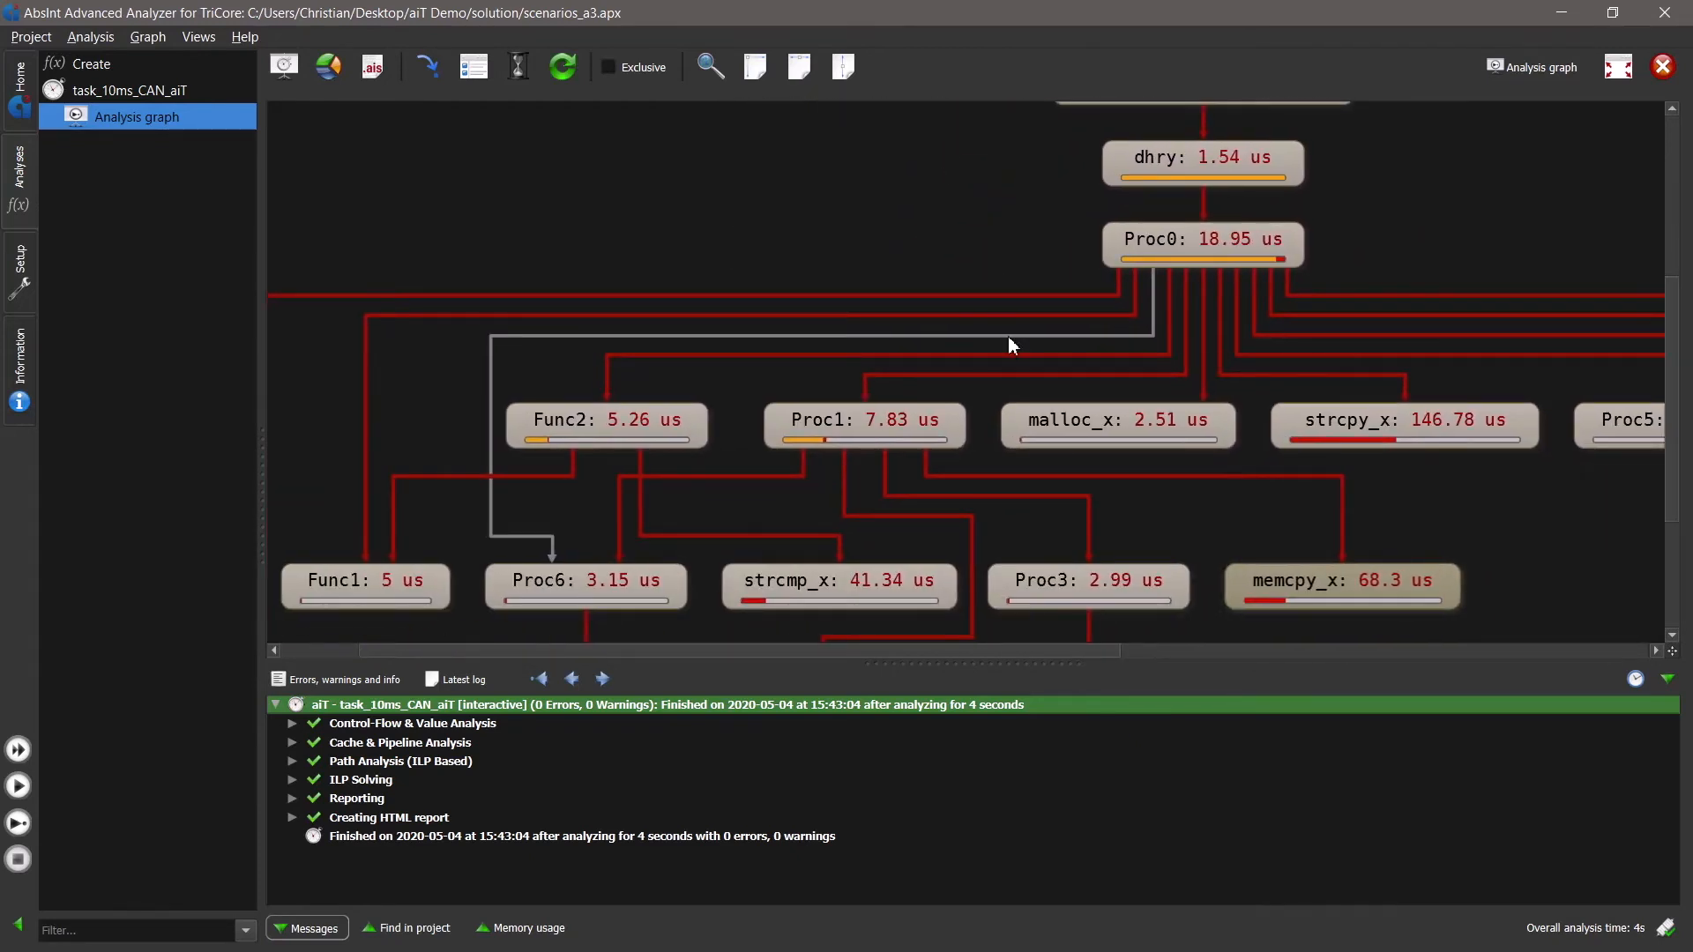
- Expand Proc1 in the analysis graph to show its control flow, and hide the messages
{"action": "double_click", "coordinate": [899, 423]}
{"action": "left_click_drag", "start_coordinate": [1303, 550], "coordinate": [1256, 555]}
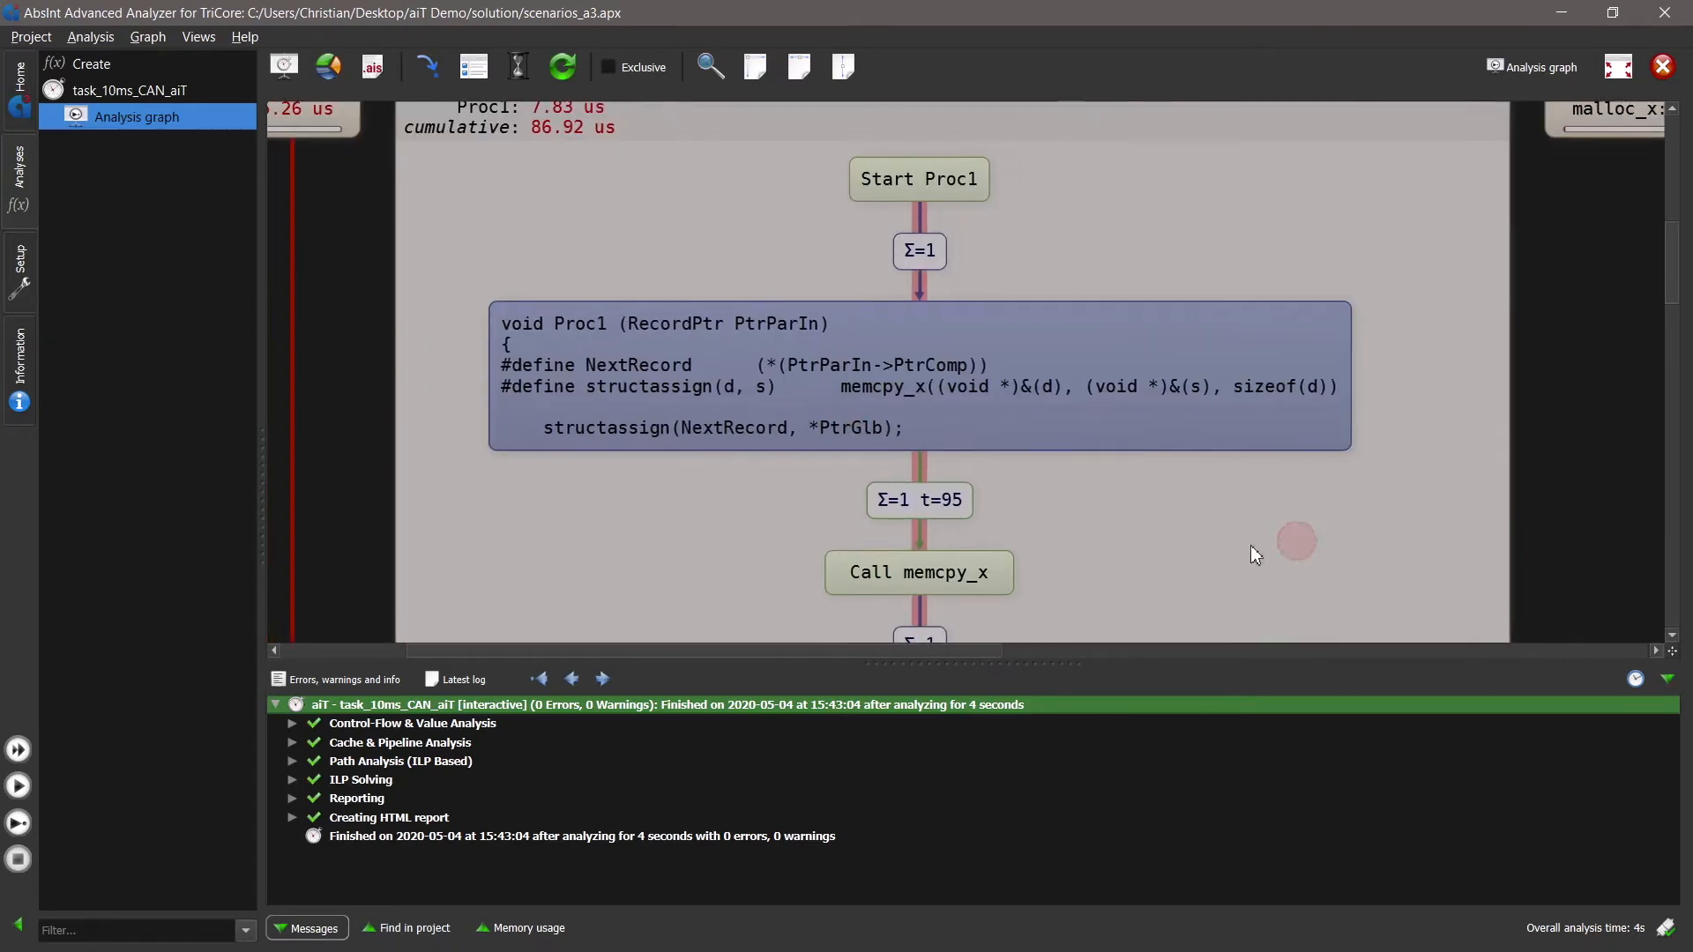
{"action": "left_click", "coordinate": [1667, 680]}
{"action": "mouse_move", "coordinate": [1381, 295]}
{"action": "left_mouse_down"}
{"action": "mouse_move", "coordinate": [1379, 393]}
{"action": "mouse_move", "coordinate": [1313, 243]}
{"action": "mouse_move", "coordinate": [1361, 269]}
{"action": "mouse_move", "coordinate": [1361, 311]}
{"action": "mouse_move", "coordinate": [1360, 292]}
{"action": "left_mouse_up"}
{"action": "left_click_drag", "start_coordinate": [1357, 579], "coordinate": [1350, 540]}
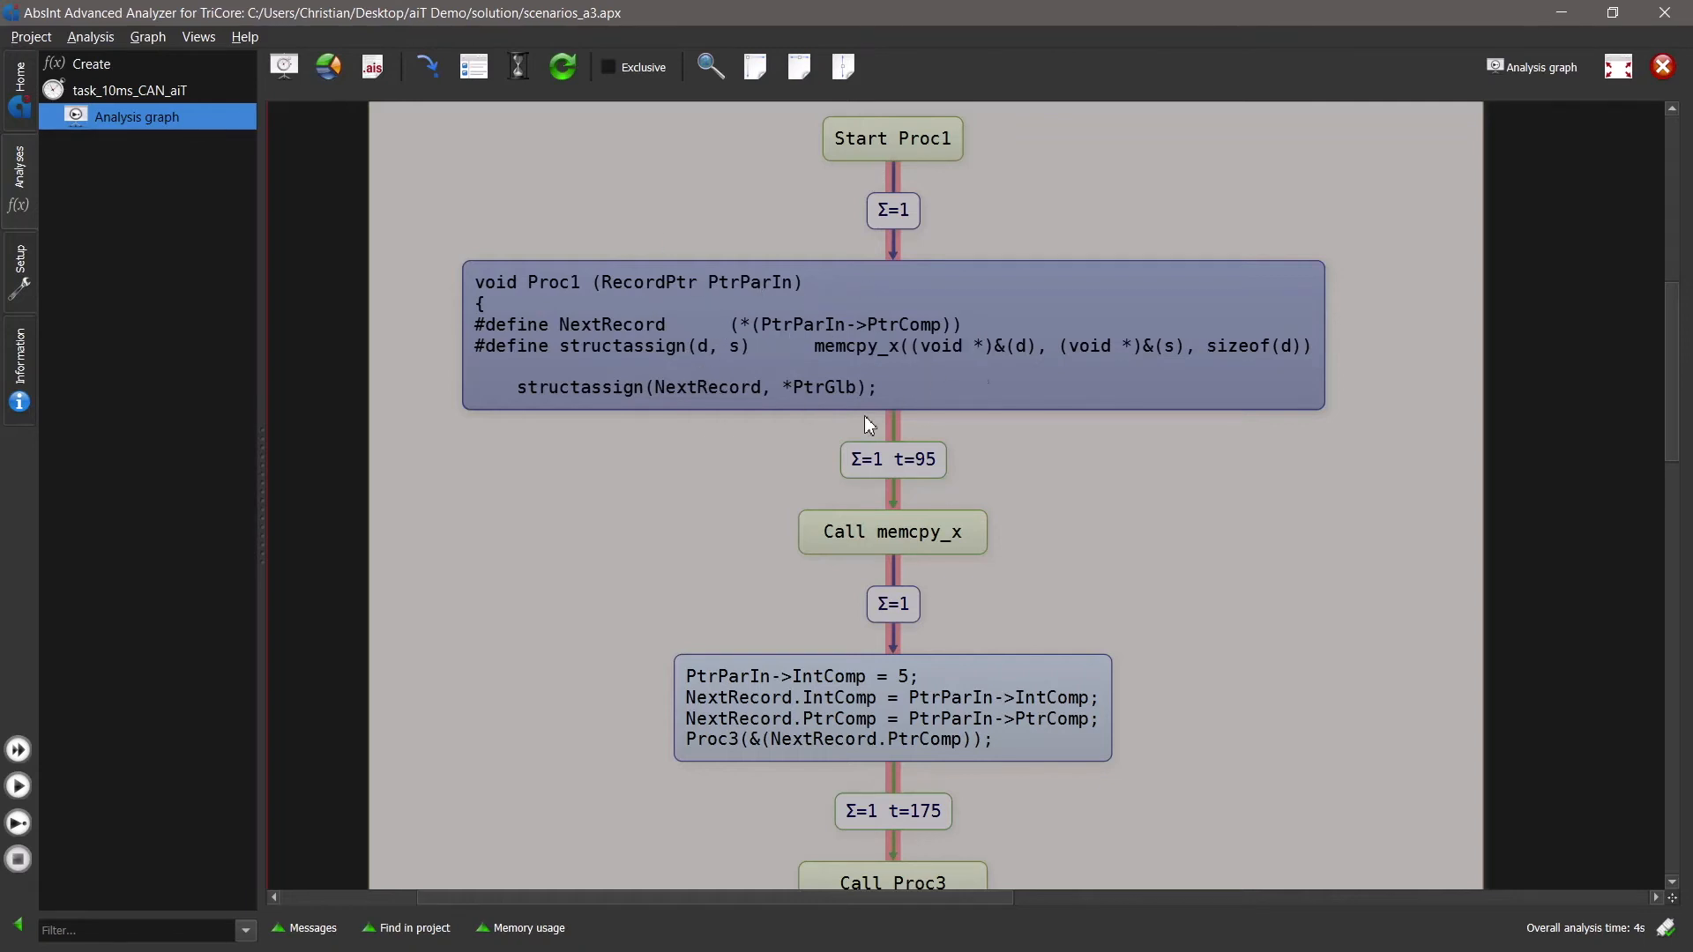
- Expand Proc1's first basic block into assembly and inspect its instructions and the timing of the edge to the memcpy_x call
{"action": "double_click", "coordinate": [1020, 395]}
{"action": "left_click_drag", "start_coordinate": [1191, 700], "coordinate": [1187, 453]}
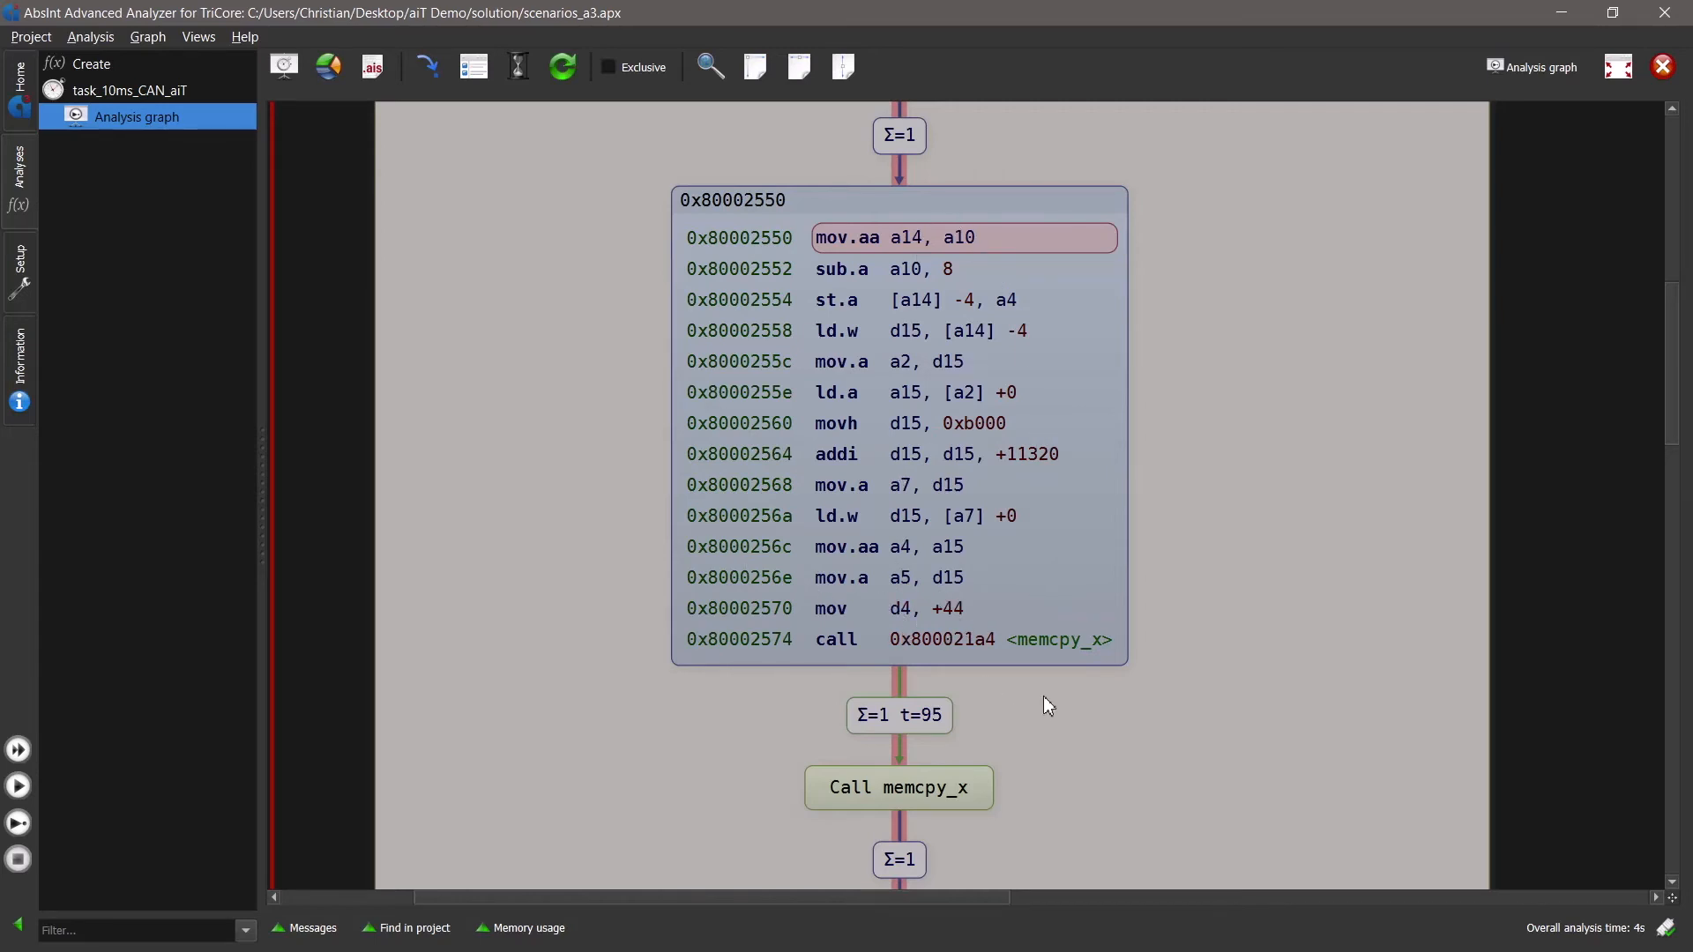
{"action": "left_click_drag", "start_coordinate": [1220, 717], "coordinate": [1225, 680]}
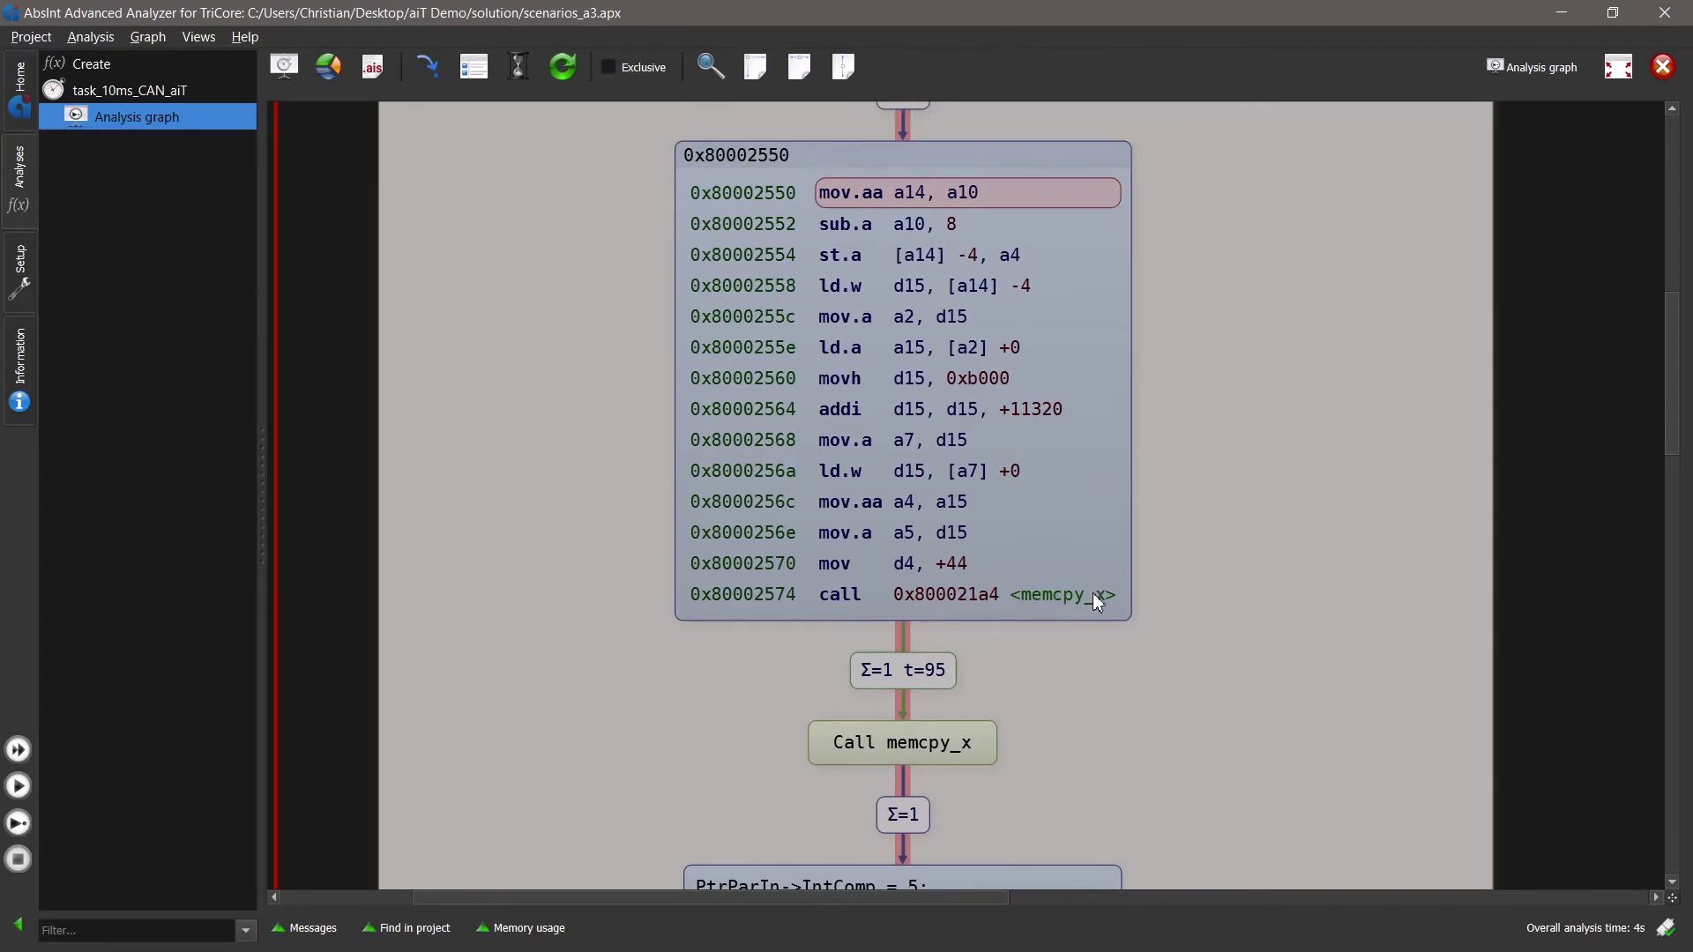
{"action": "left_click_drag", "start_coordinate": [1049, 716], "coordinate": [1060, 774]}
{"action": "left_click_drag", "start_coordinate": [1186, 535], "coordinate": [1155, 332]}
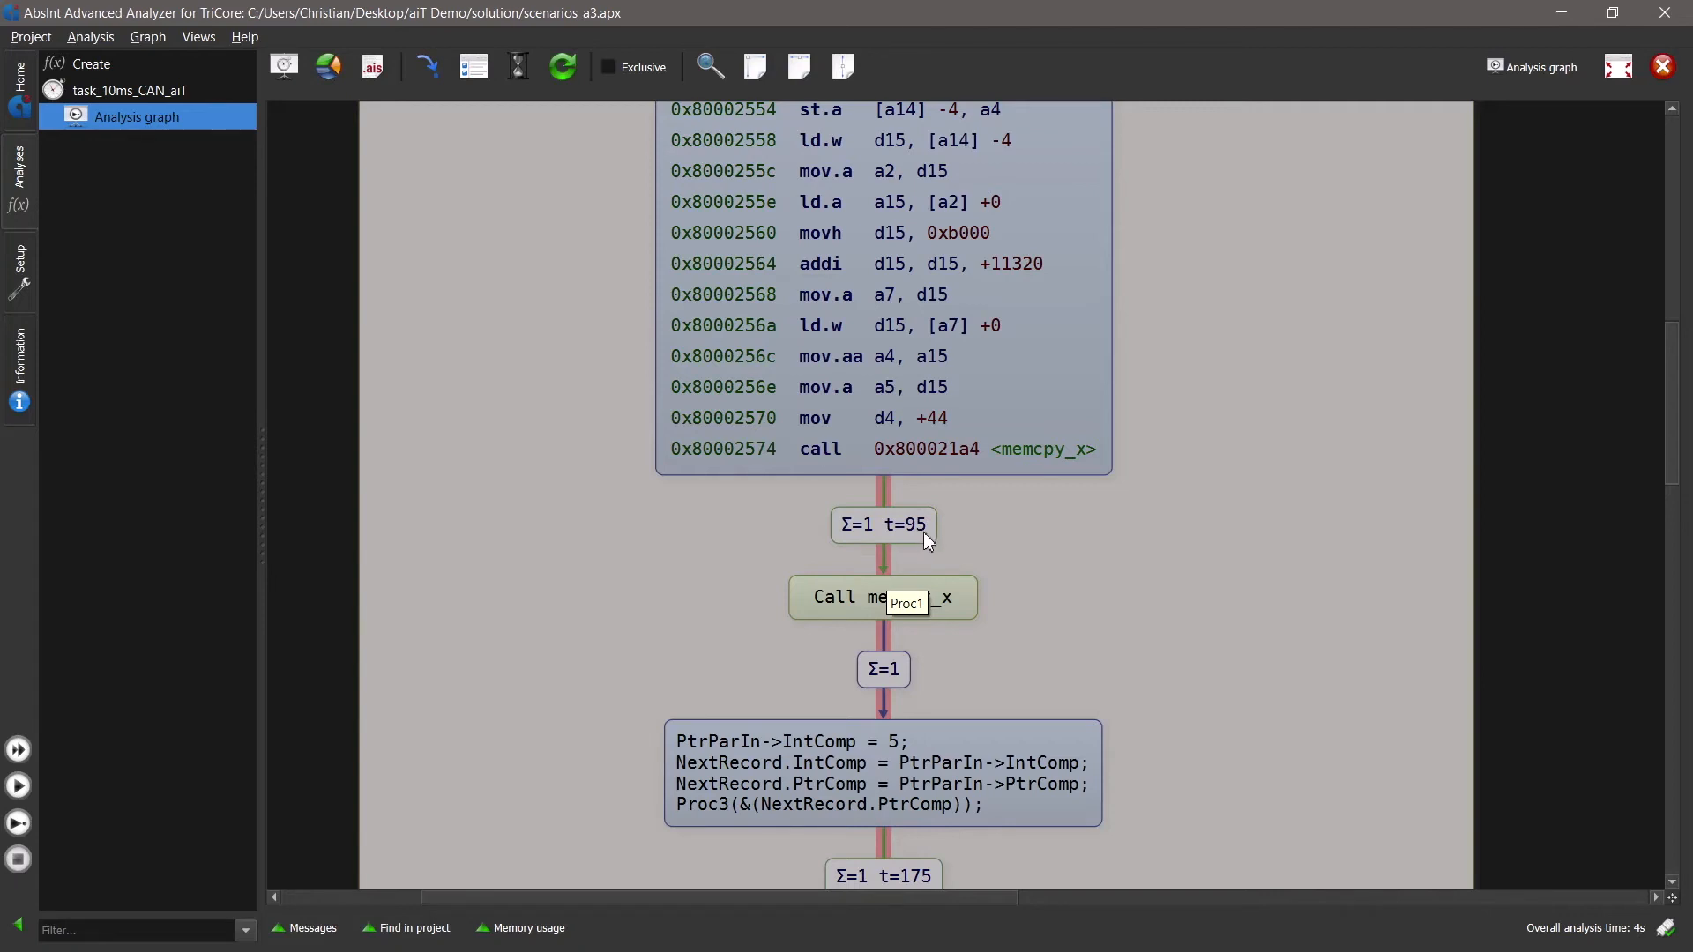
{"action": "scroll", "coordinate": [1082, 283], "scroll_direction": "up", "scroll_amount": 3}
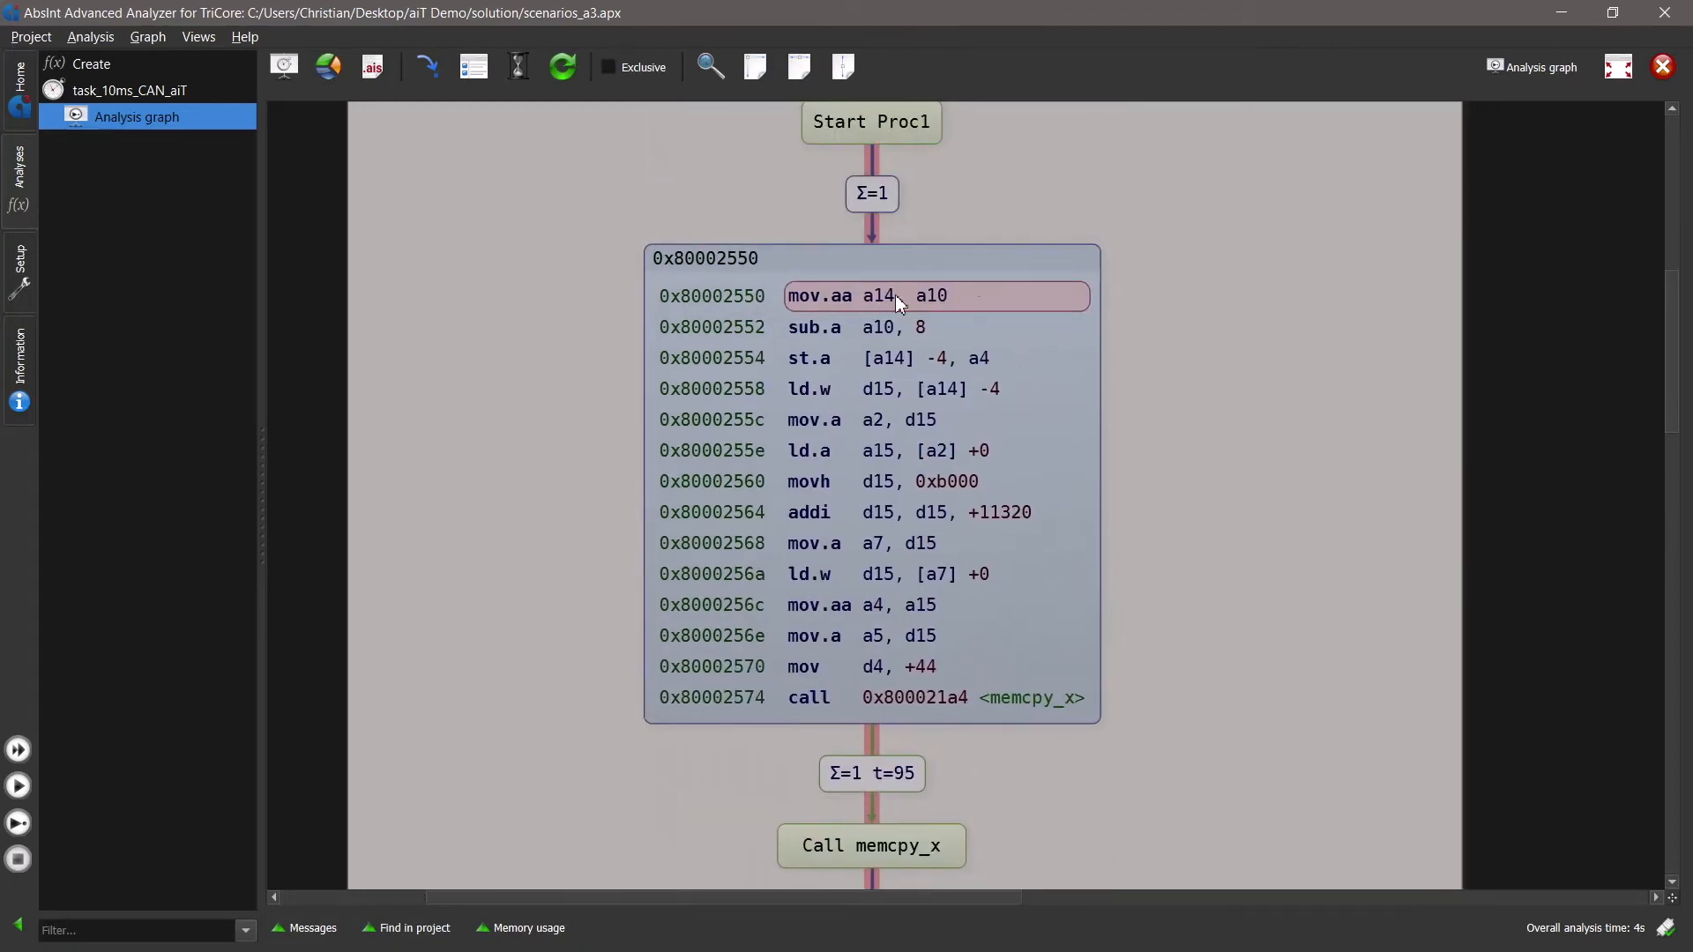
- Follow the memcpy_x call after Proc1's first basic block to its target routine and examine that routine's control flow
{"action": "scroll", "coordinate": [942, 719], "scroll_direction": "down", "scroll_amount": 4}
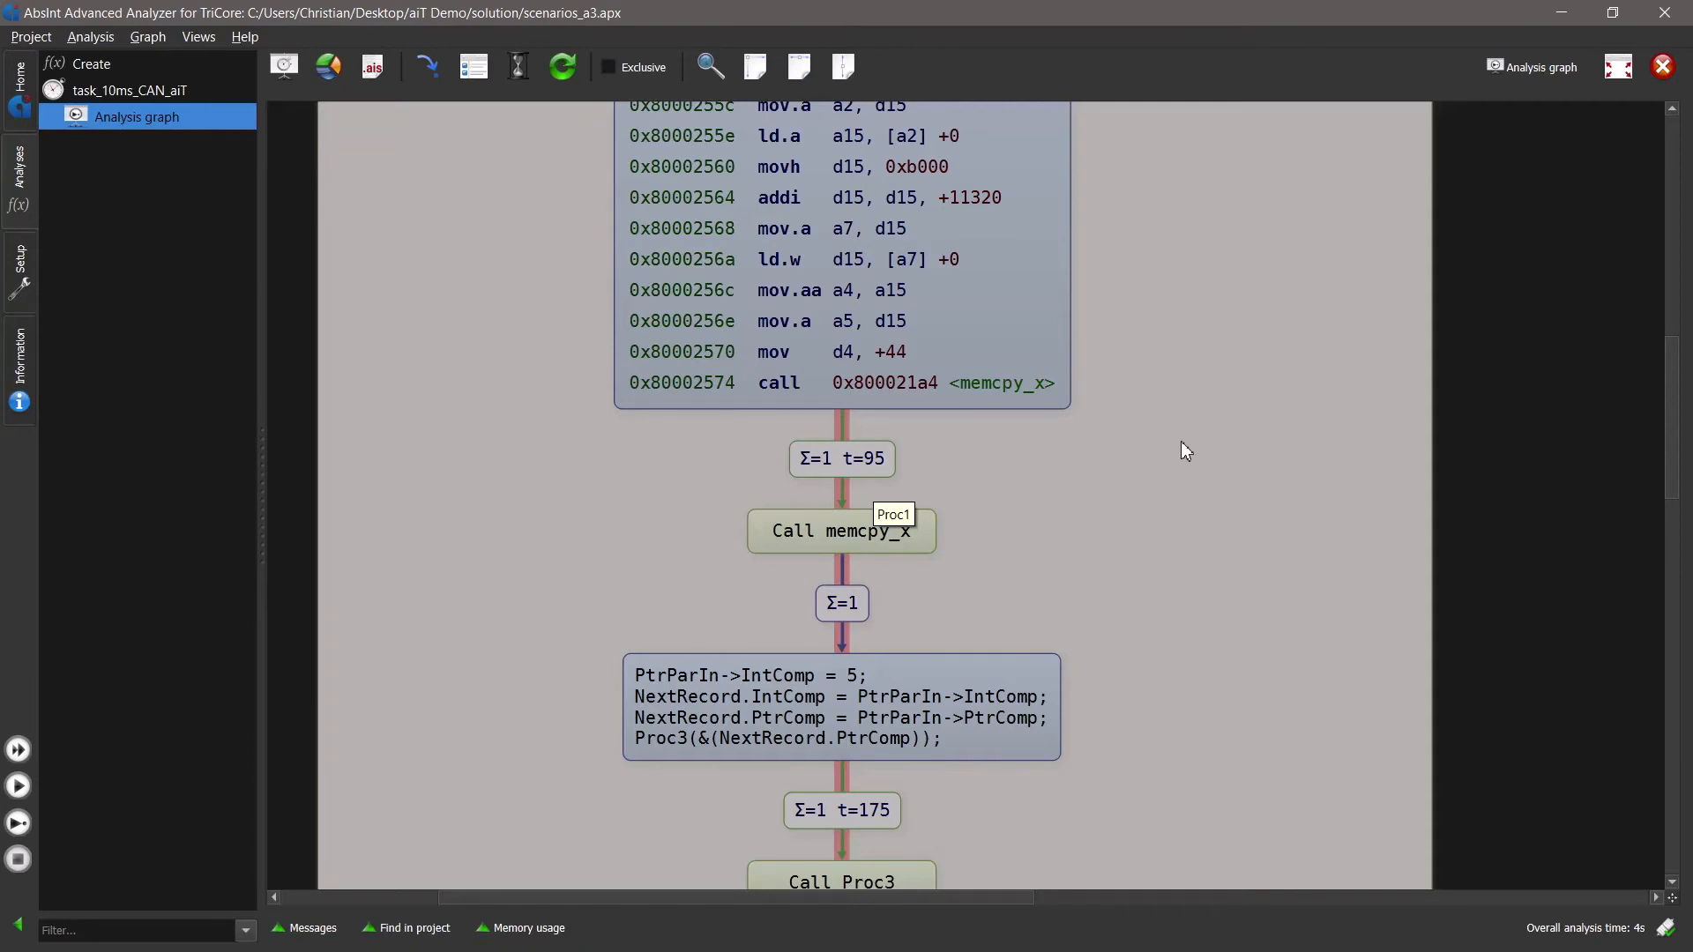
{"action": "left_click_drag", "start_coordinate": [1179, 305], "coordinate": [1187, 586]}
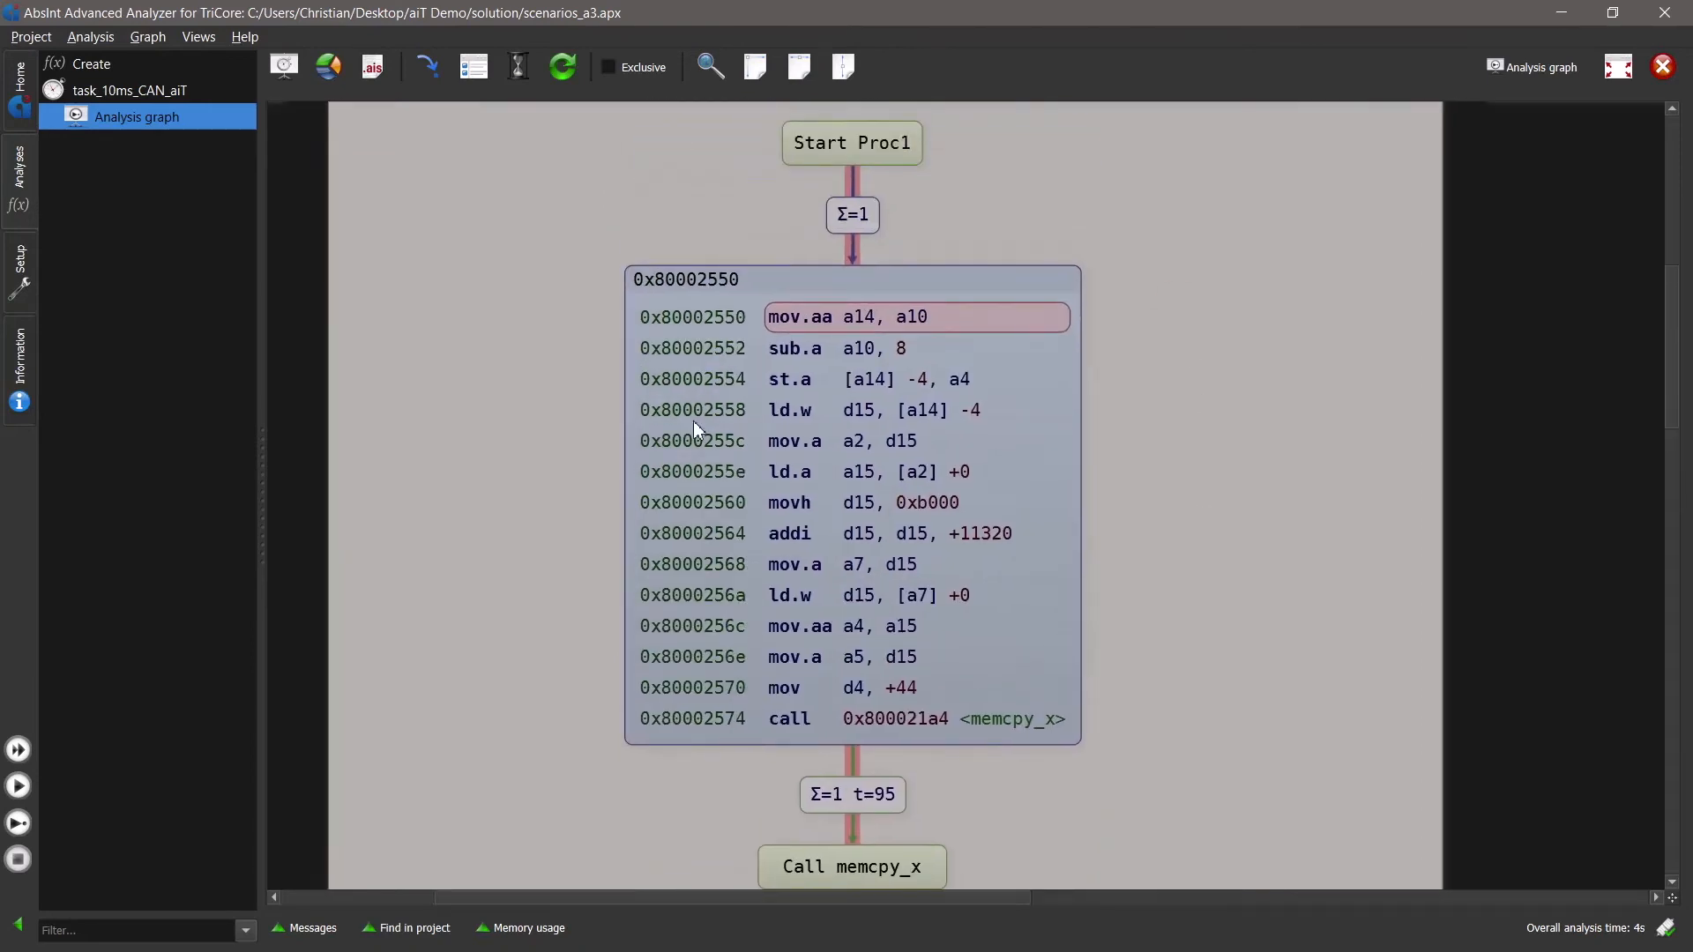
{"action": "left_click_drag", "start_coordinate": [1234, 644], "coordinate": [1174, 166]}
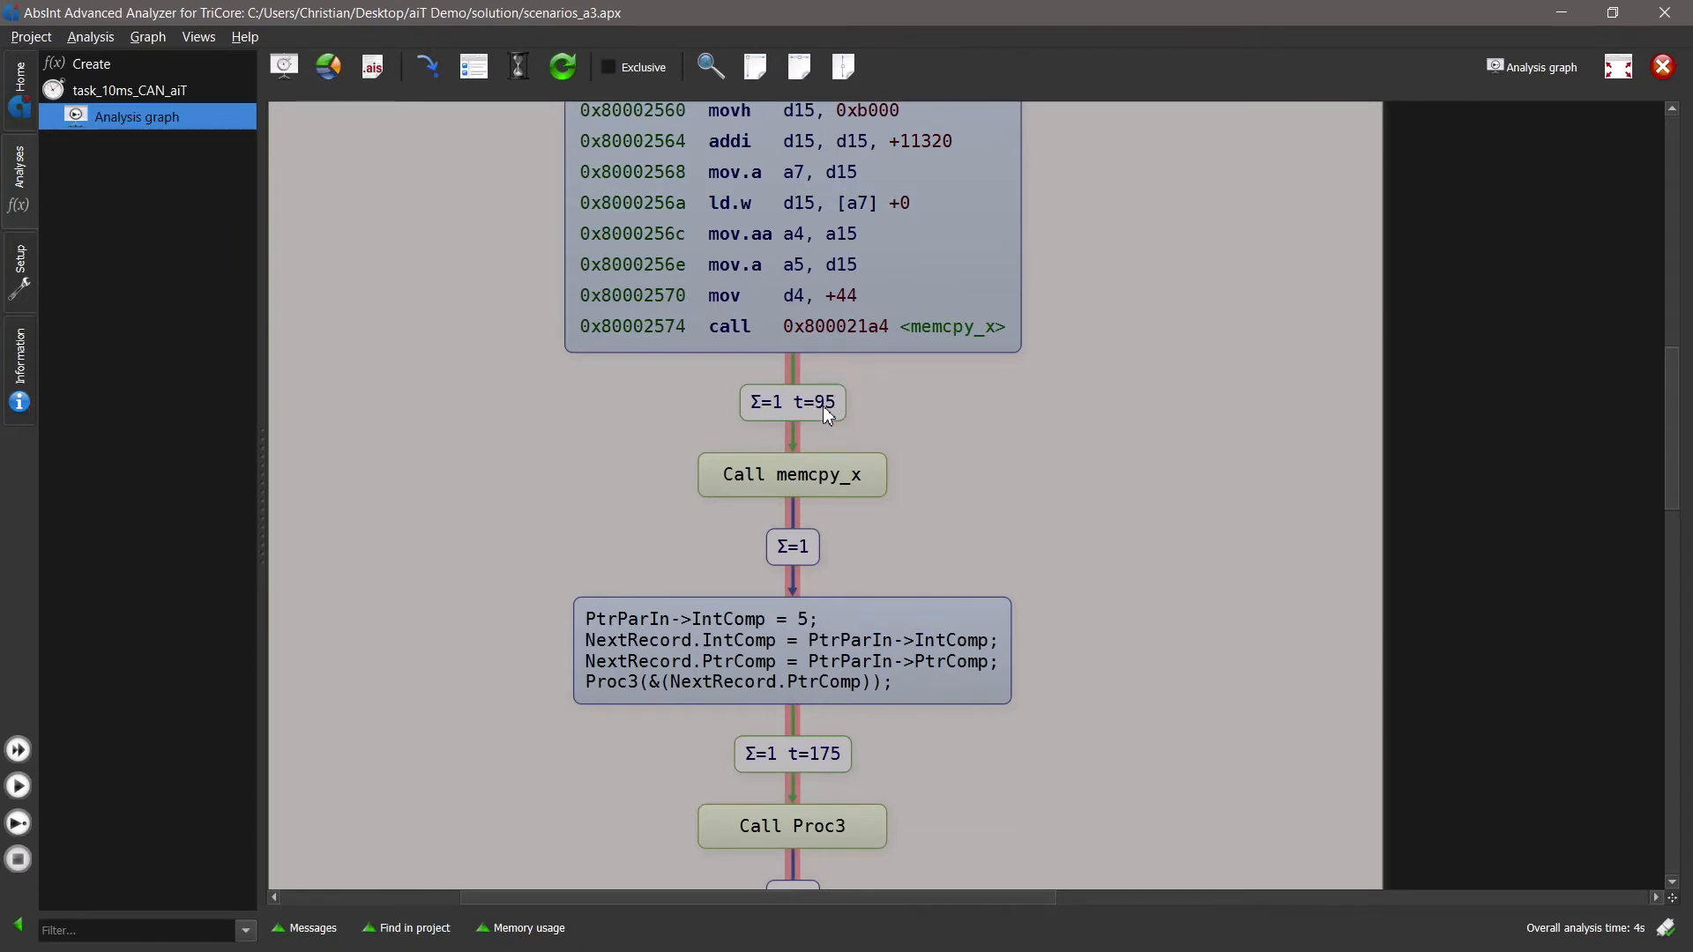
{"action": "left_click_drag", "start_coordinate": [827, 430], "coordinate": [870, 299]}
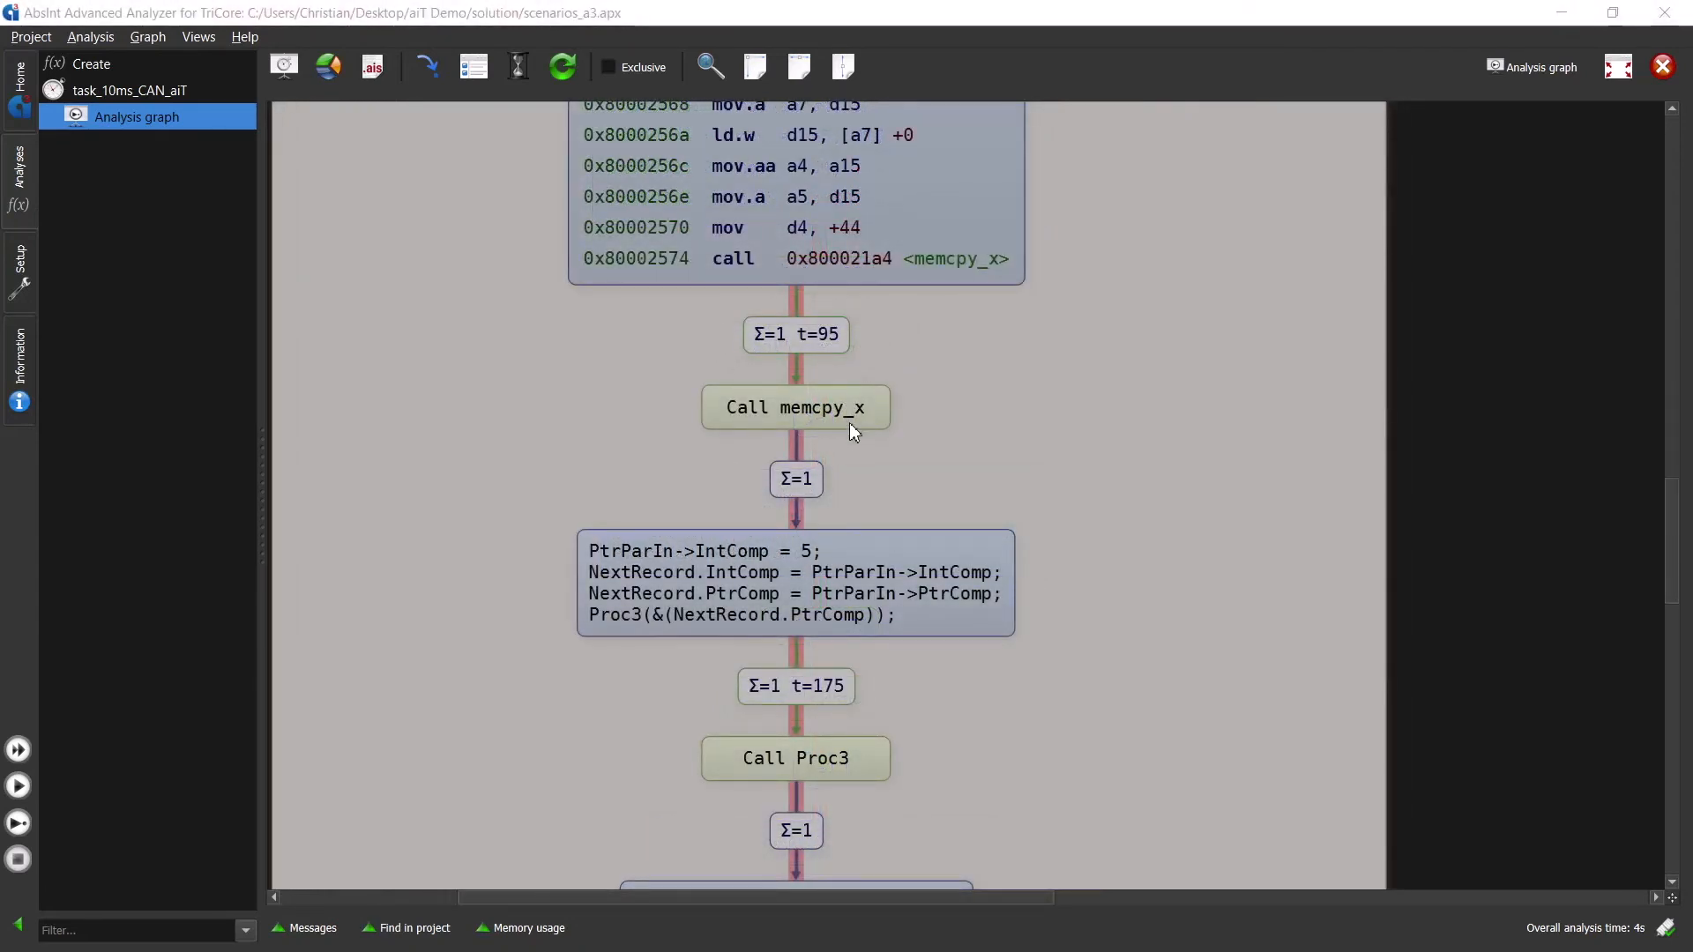
{"action": "right_click", "coordinate": [847, 414]}
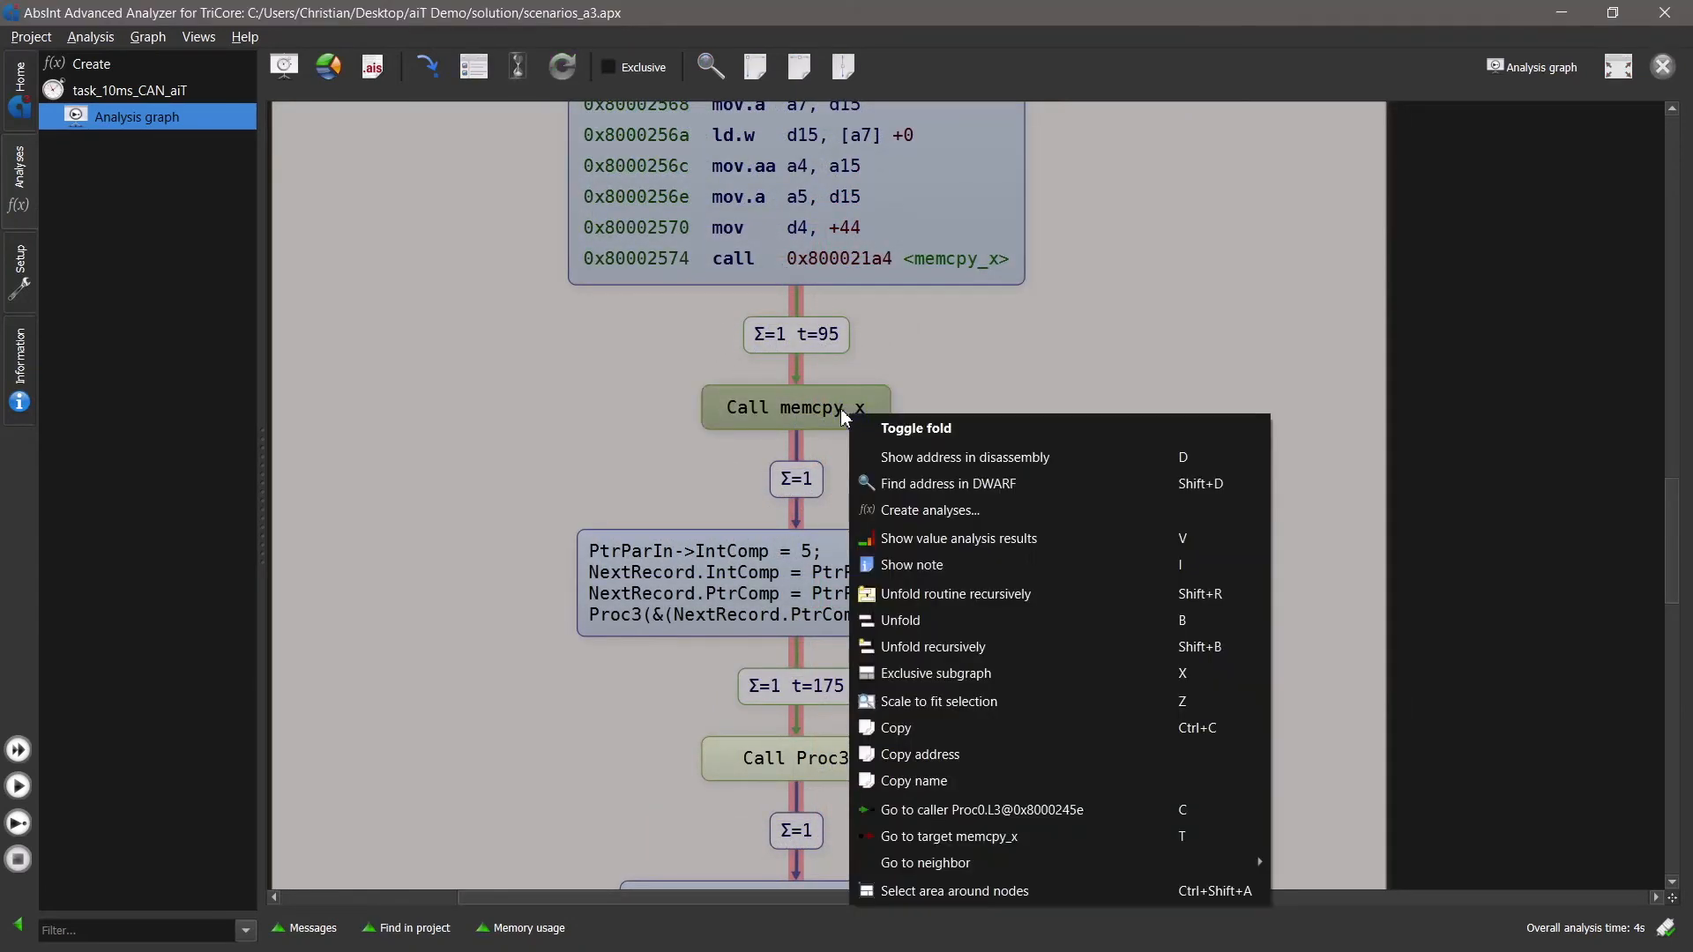
{"action": "left_click", "coordinate": [1011, 845]}
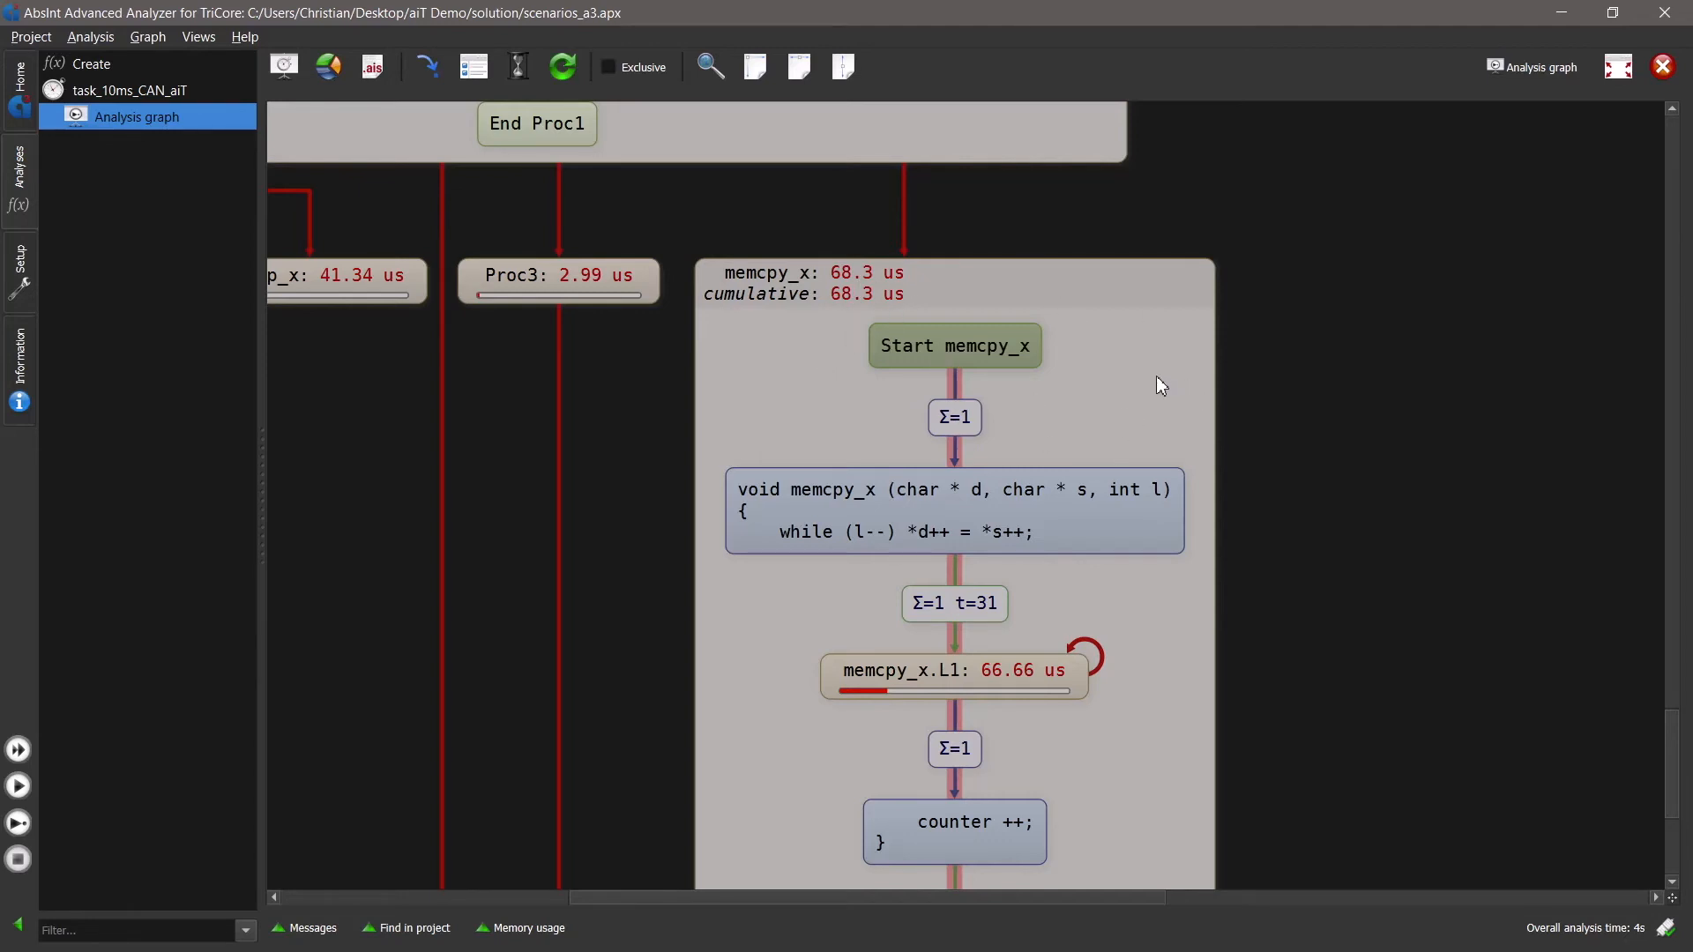
{"action": "scroll", "coordinate": [1146, 654], "scroll_direction": "down", "scroll_amount": 1}
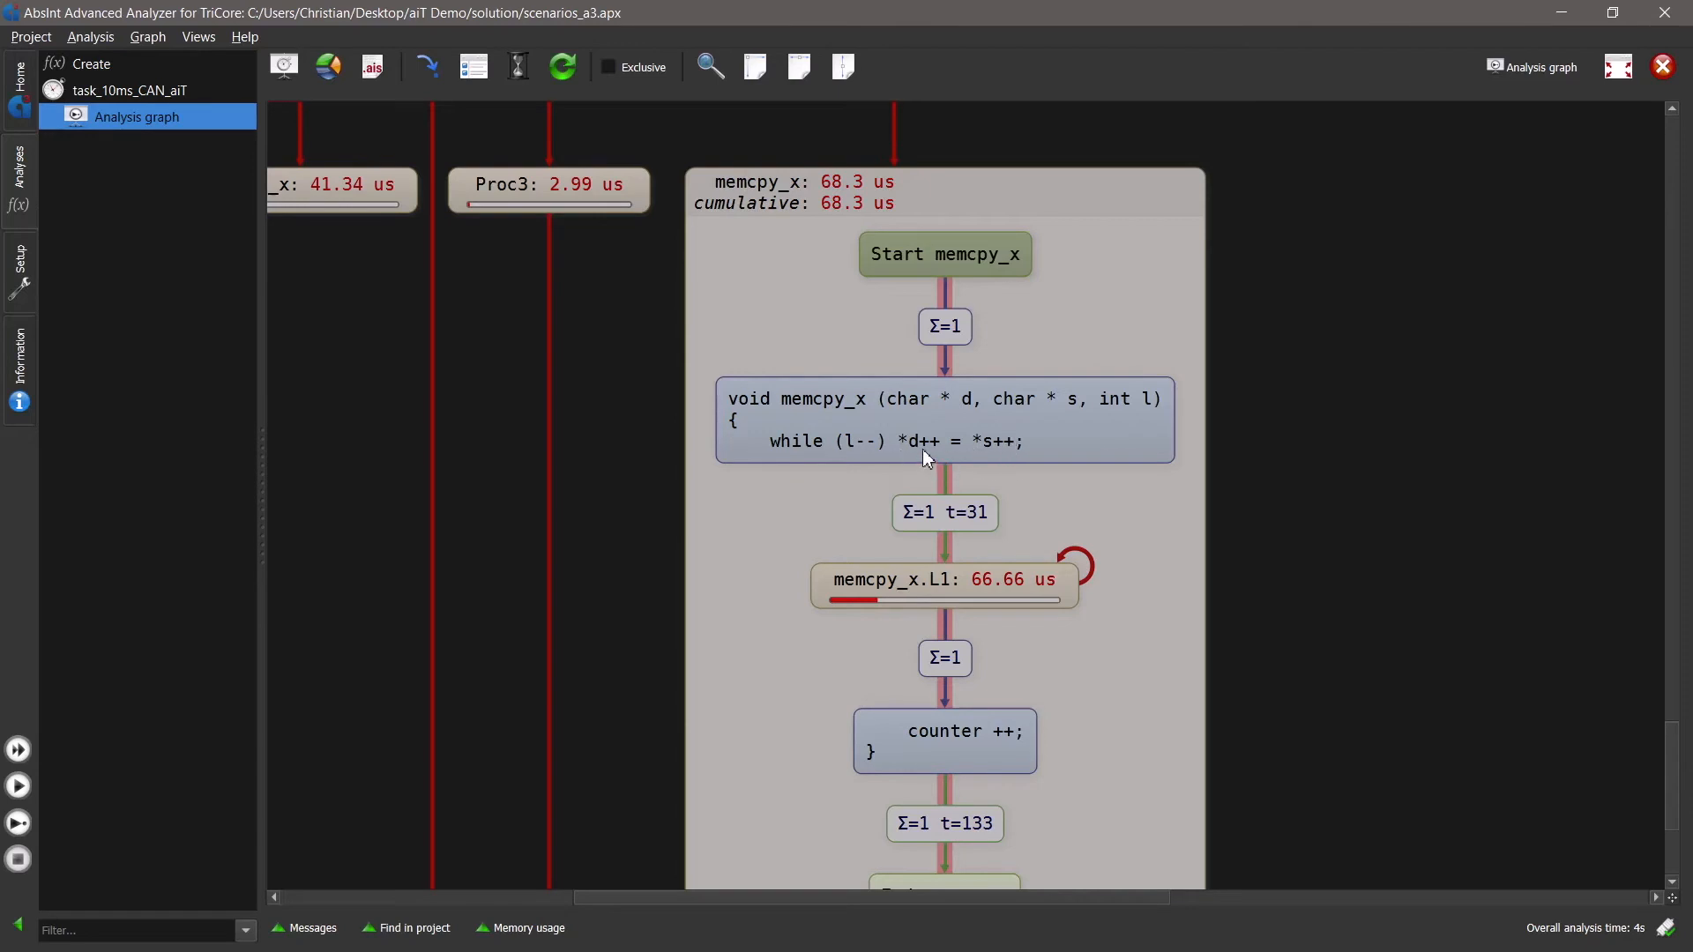
{"action": "left_click_drag", "start_coordinate": [1096, 741], "coordinate": [1122, 839]}
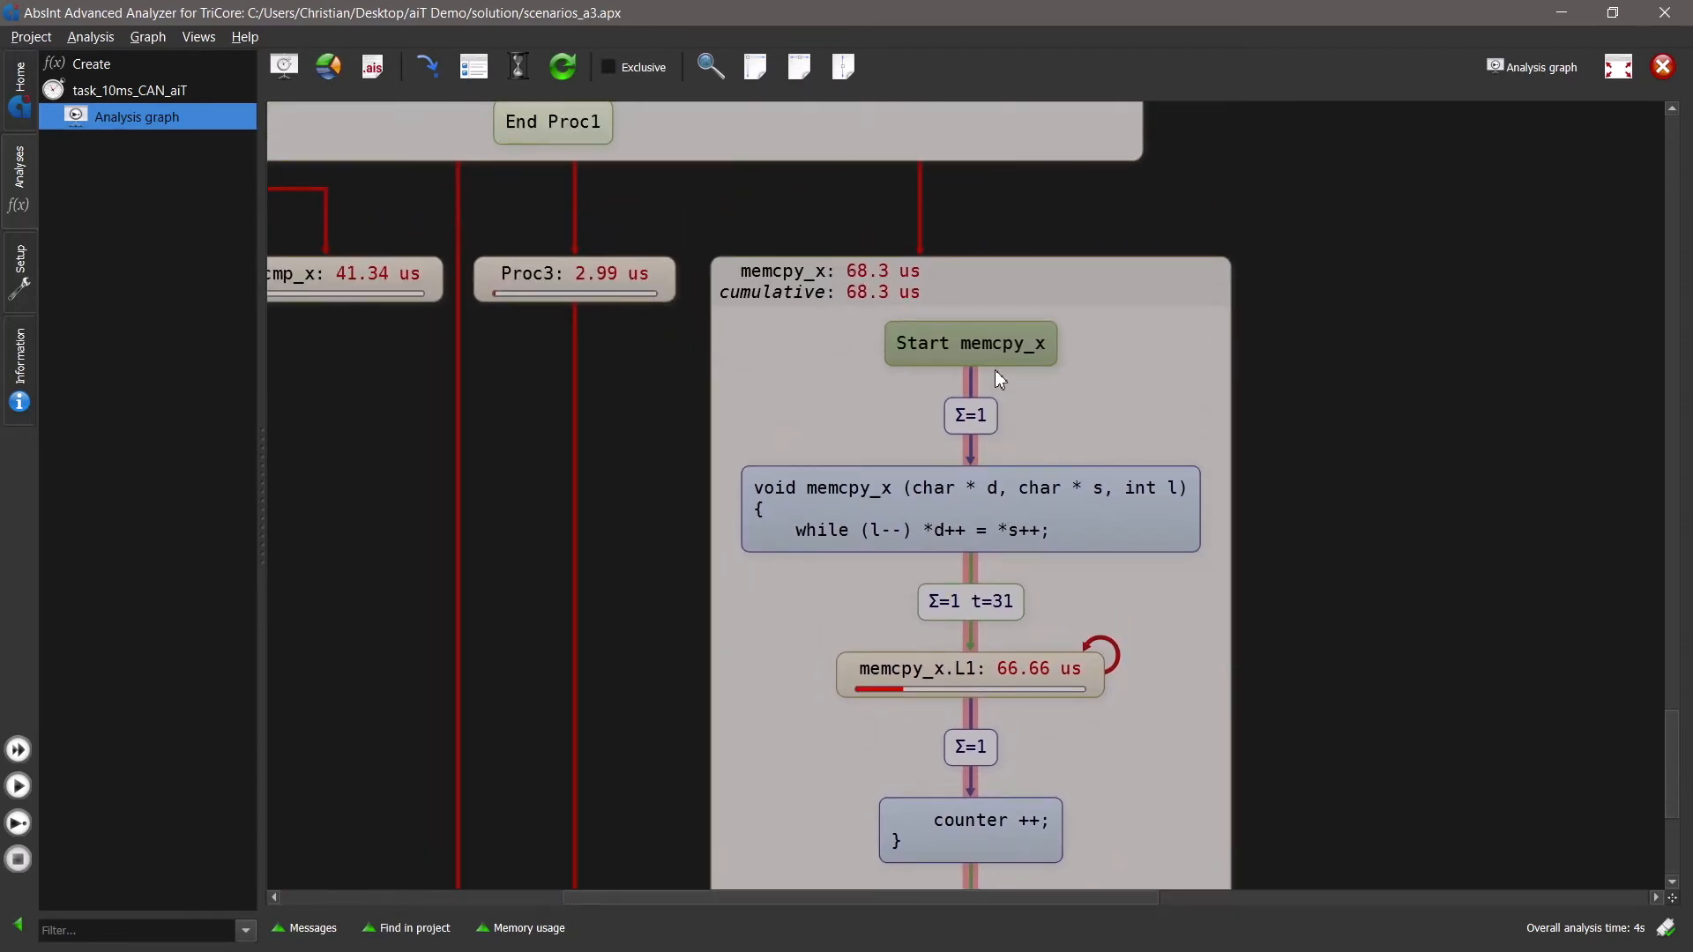
- Return from the start of memcpy_x to its caller Proc1@0x80002574
{"action": "right_click", "coordinate": [994, 344]}
{"action": "mouse_move", "coordinate": [1189, 736]}
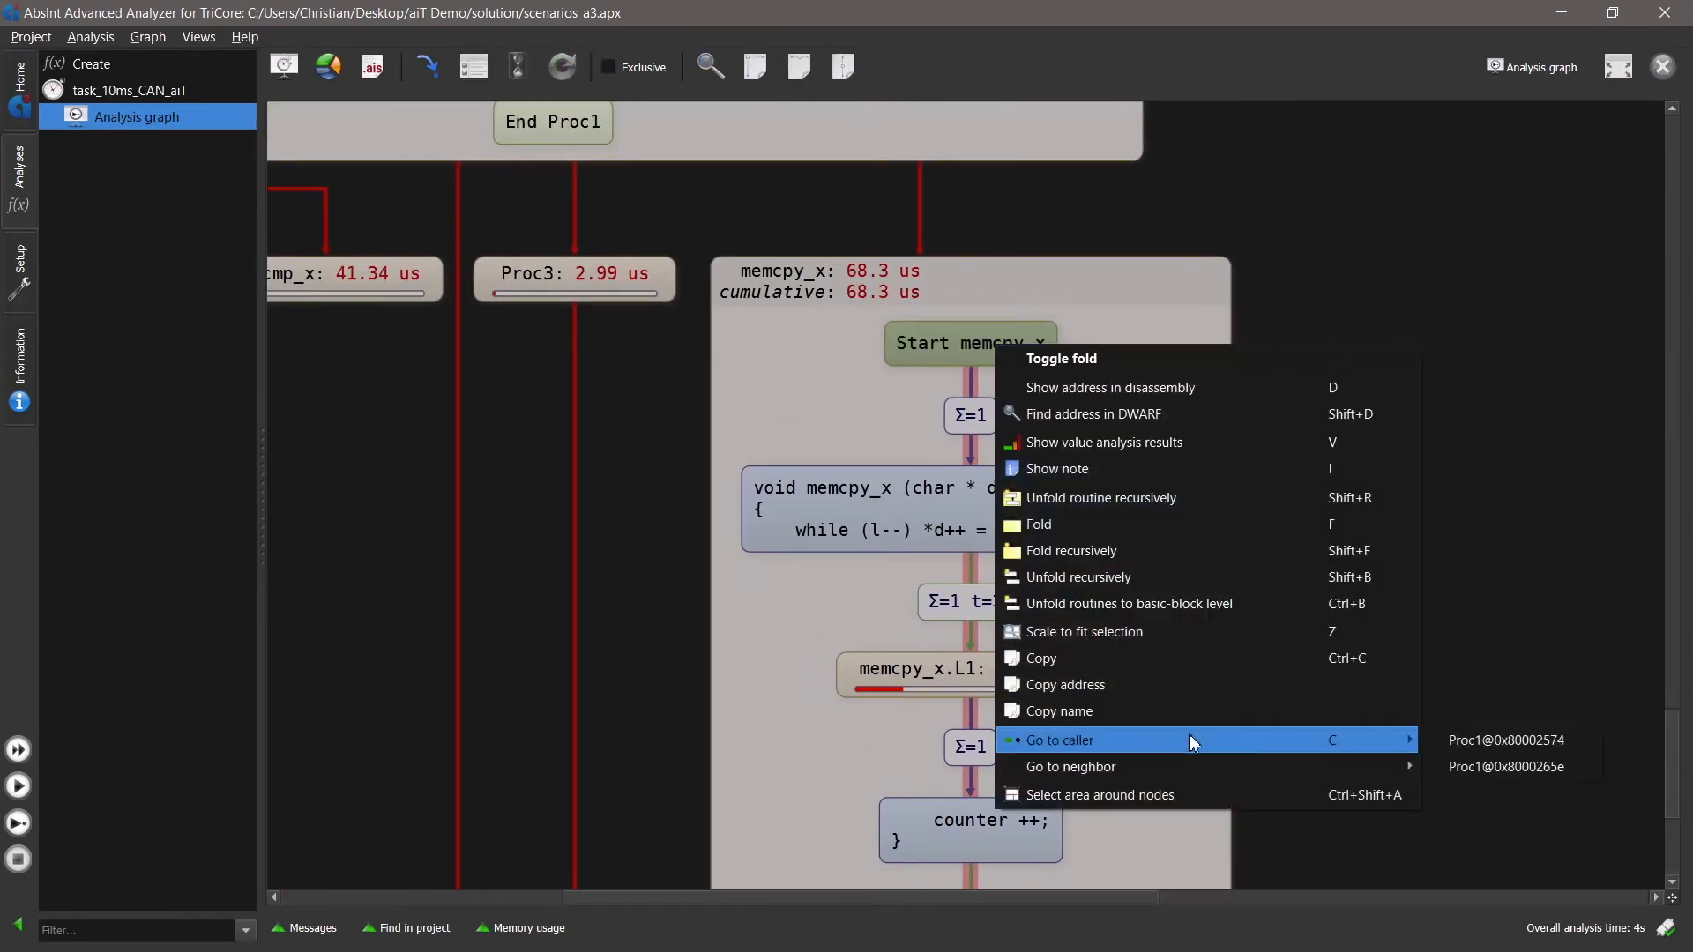
{"action": "left_click", "coordinate": [1573, 743]}
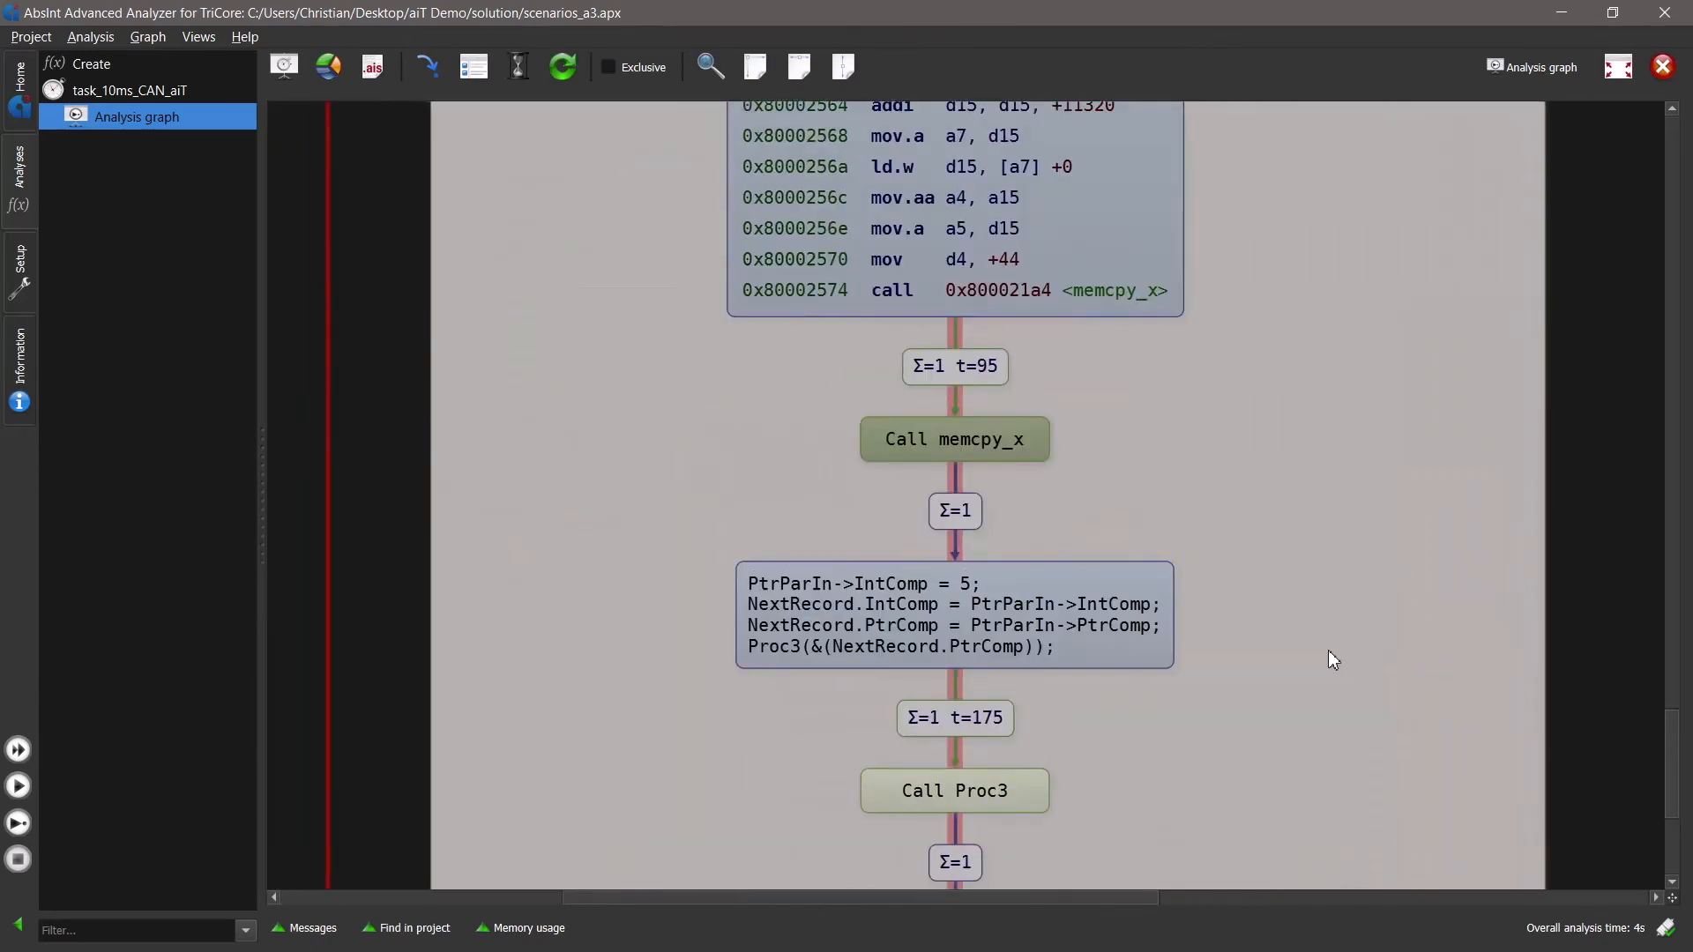
- Examine Proc1's control flow from the memcpy_x call to its end, including the Proc3, Proc6 and Proc7 calls and the infeasible else branch
{"action": "left_click_drag", "start_coordinate": [1267, 654], "coordinate": [1222, 405]}
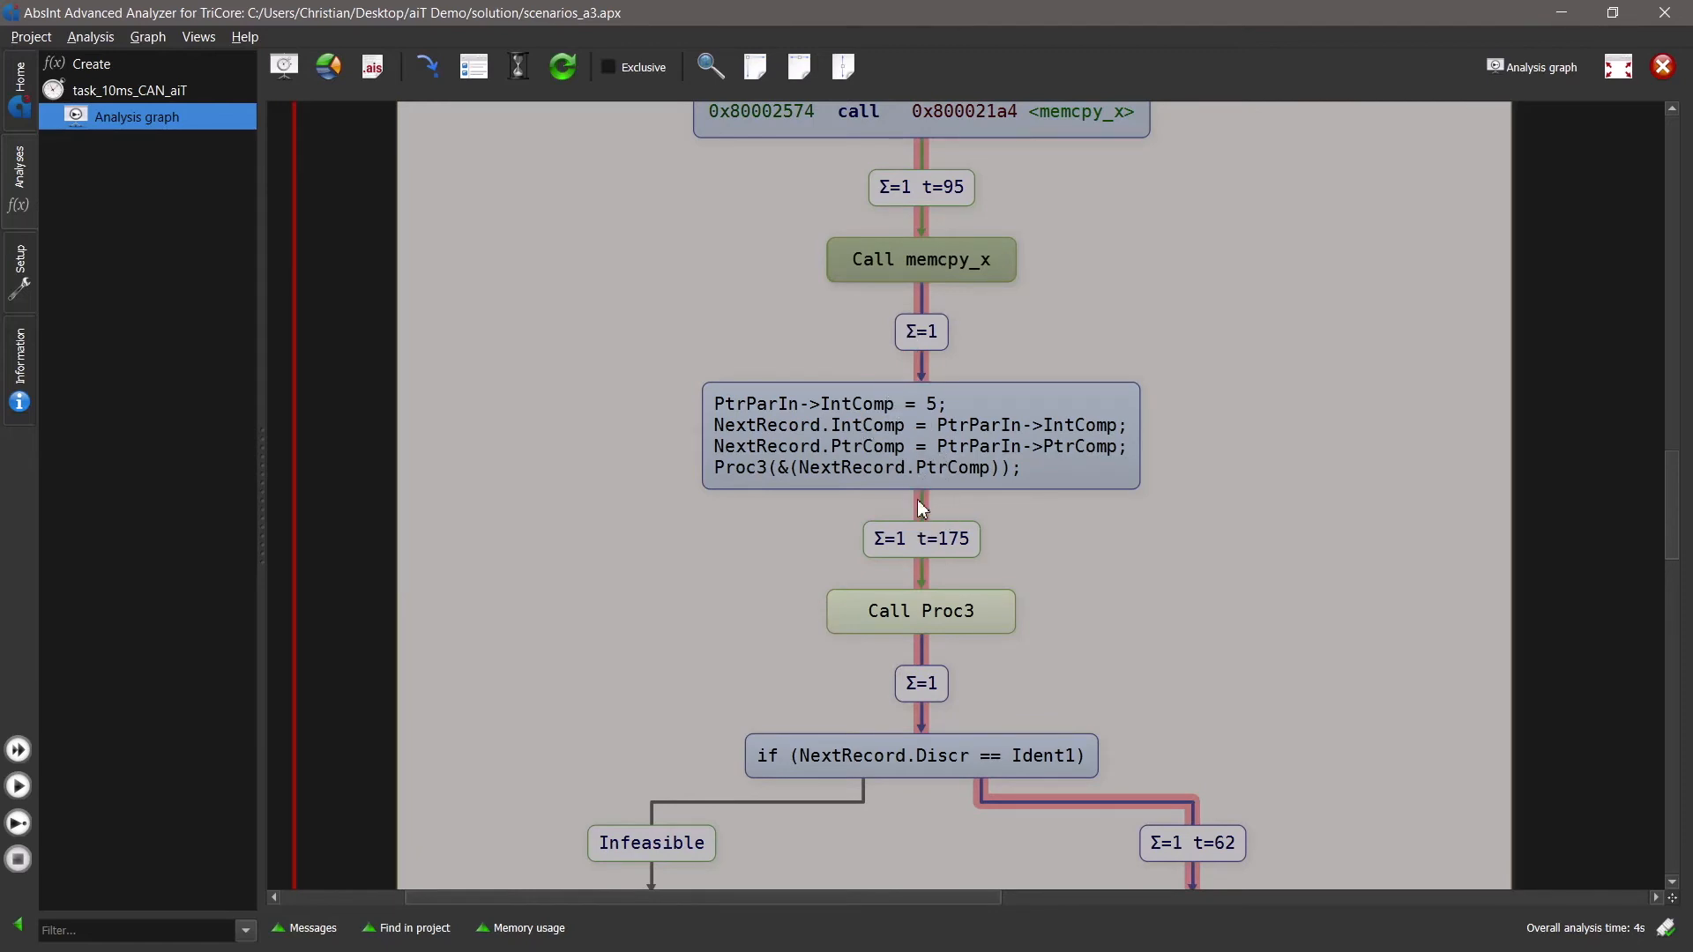
{"action": "left_click_drag", "start_coordinate": [1021, 561], "coordinate": [1010, 460]}
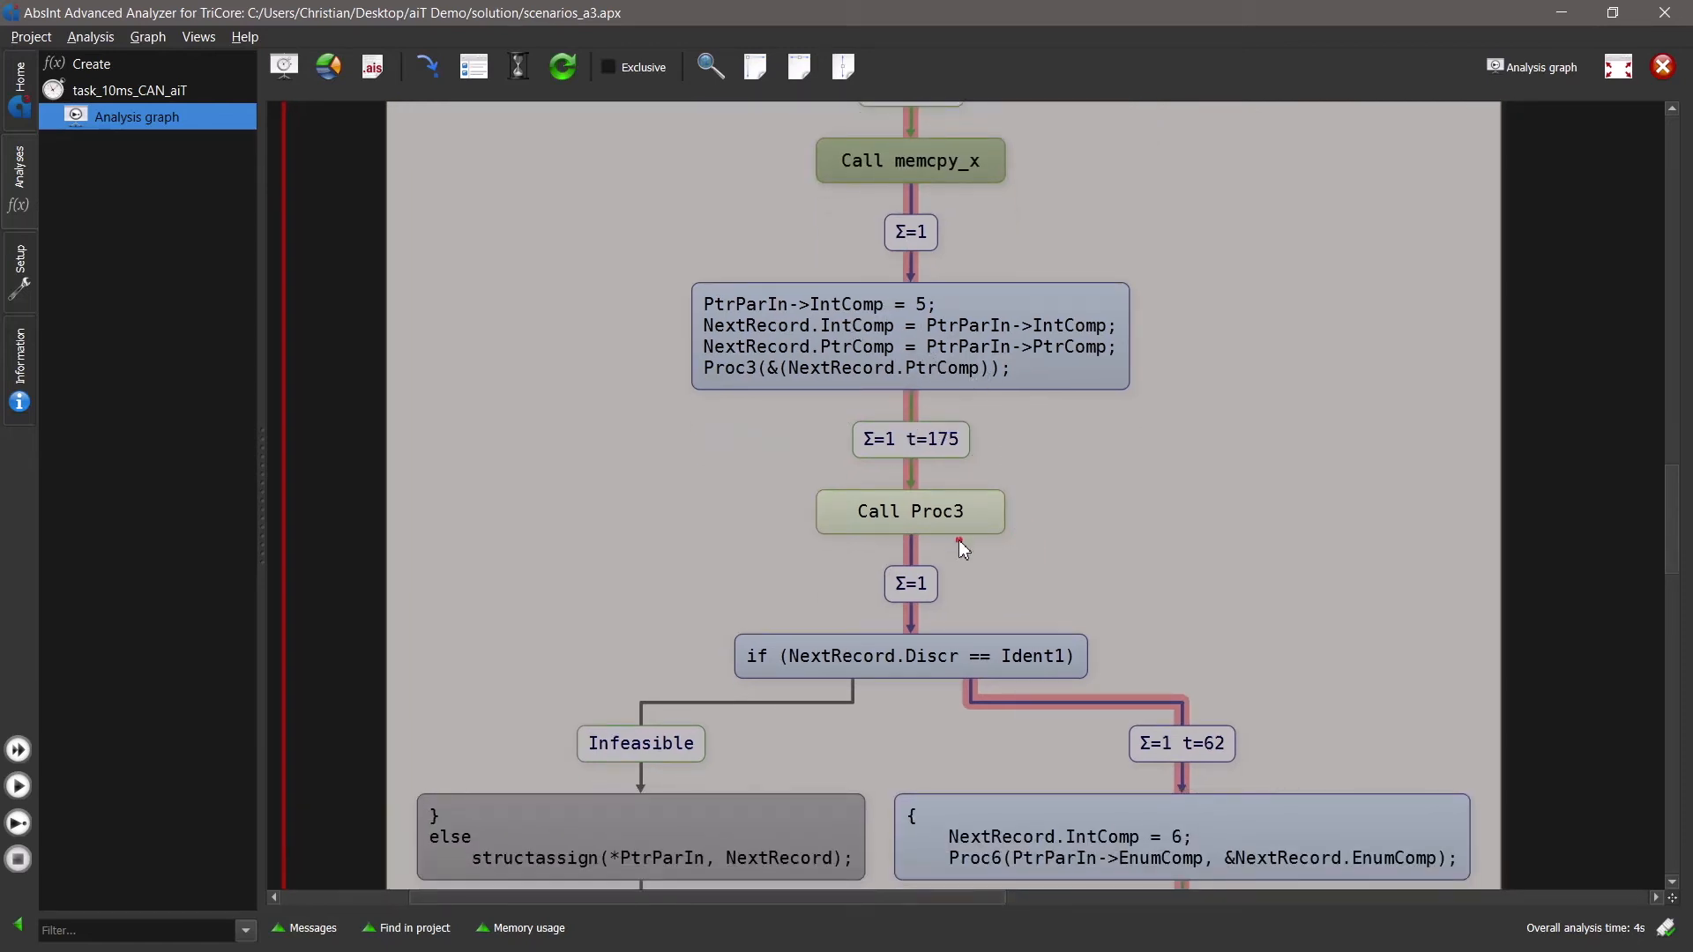
{"action": "left_click_drag", "start_coordinate": [959, 540], "coordinate": [952, 385]}
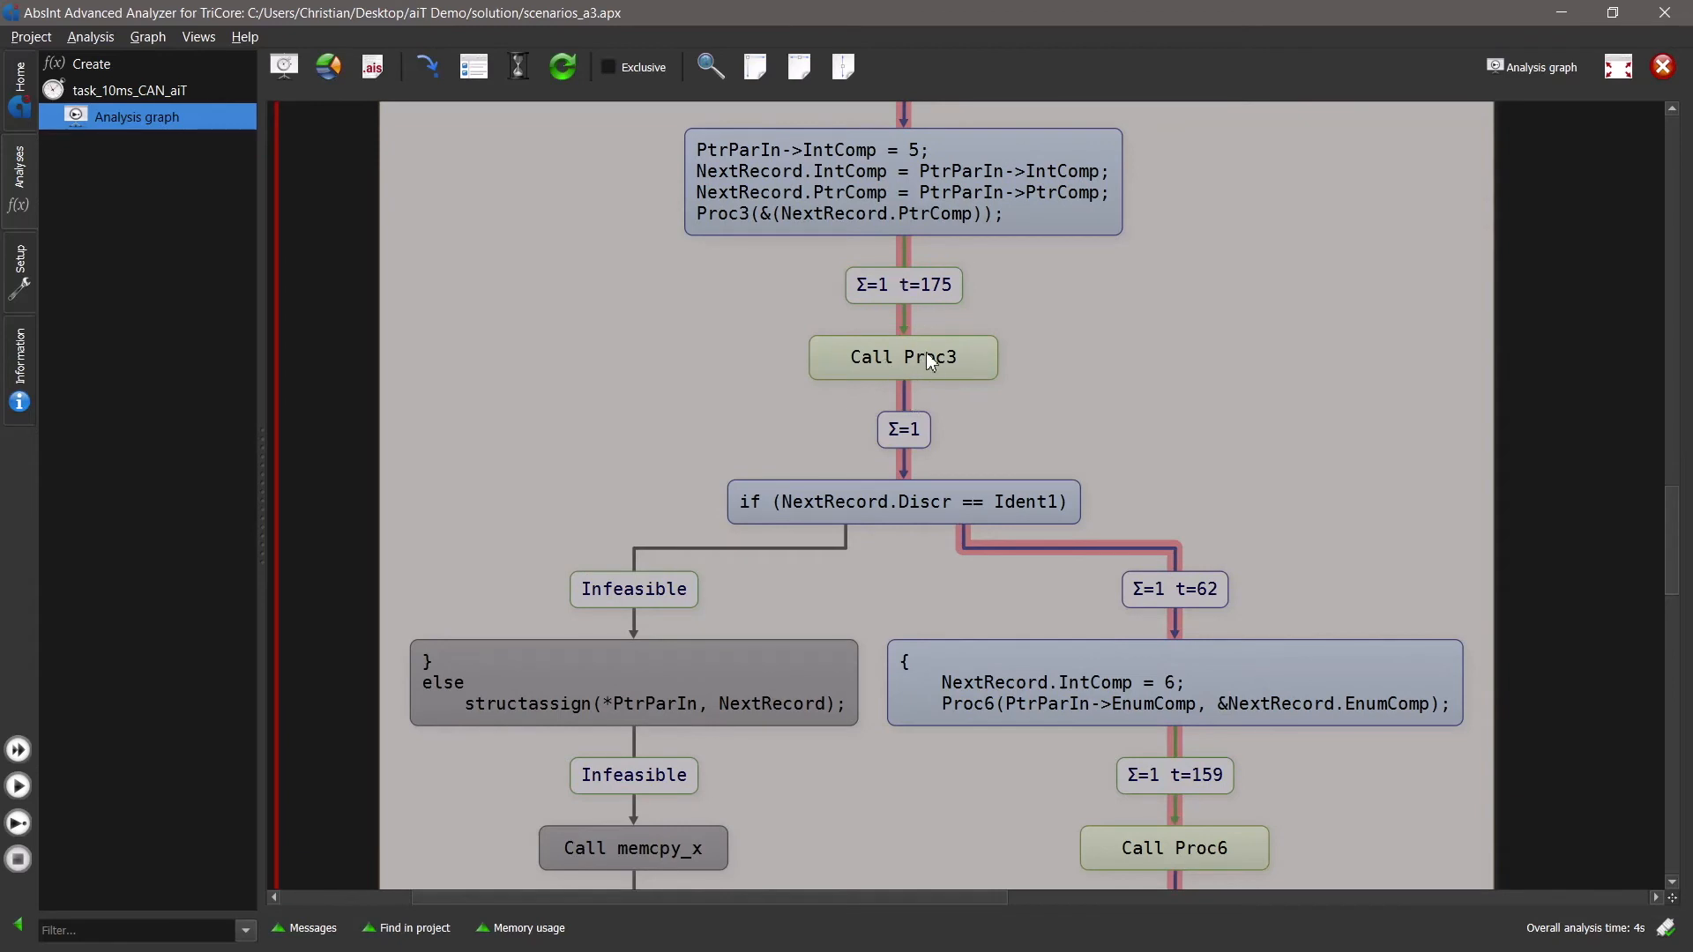
{"action": "left_click_drag", "start_coordinate": [922, 448], "coordinate": [915, 334]}
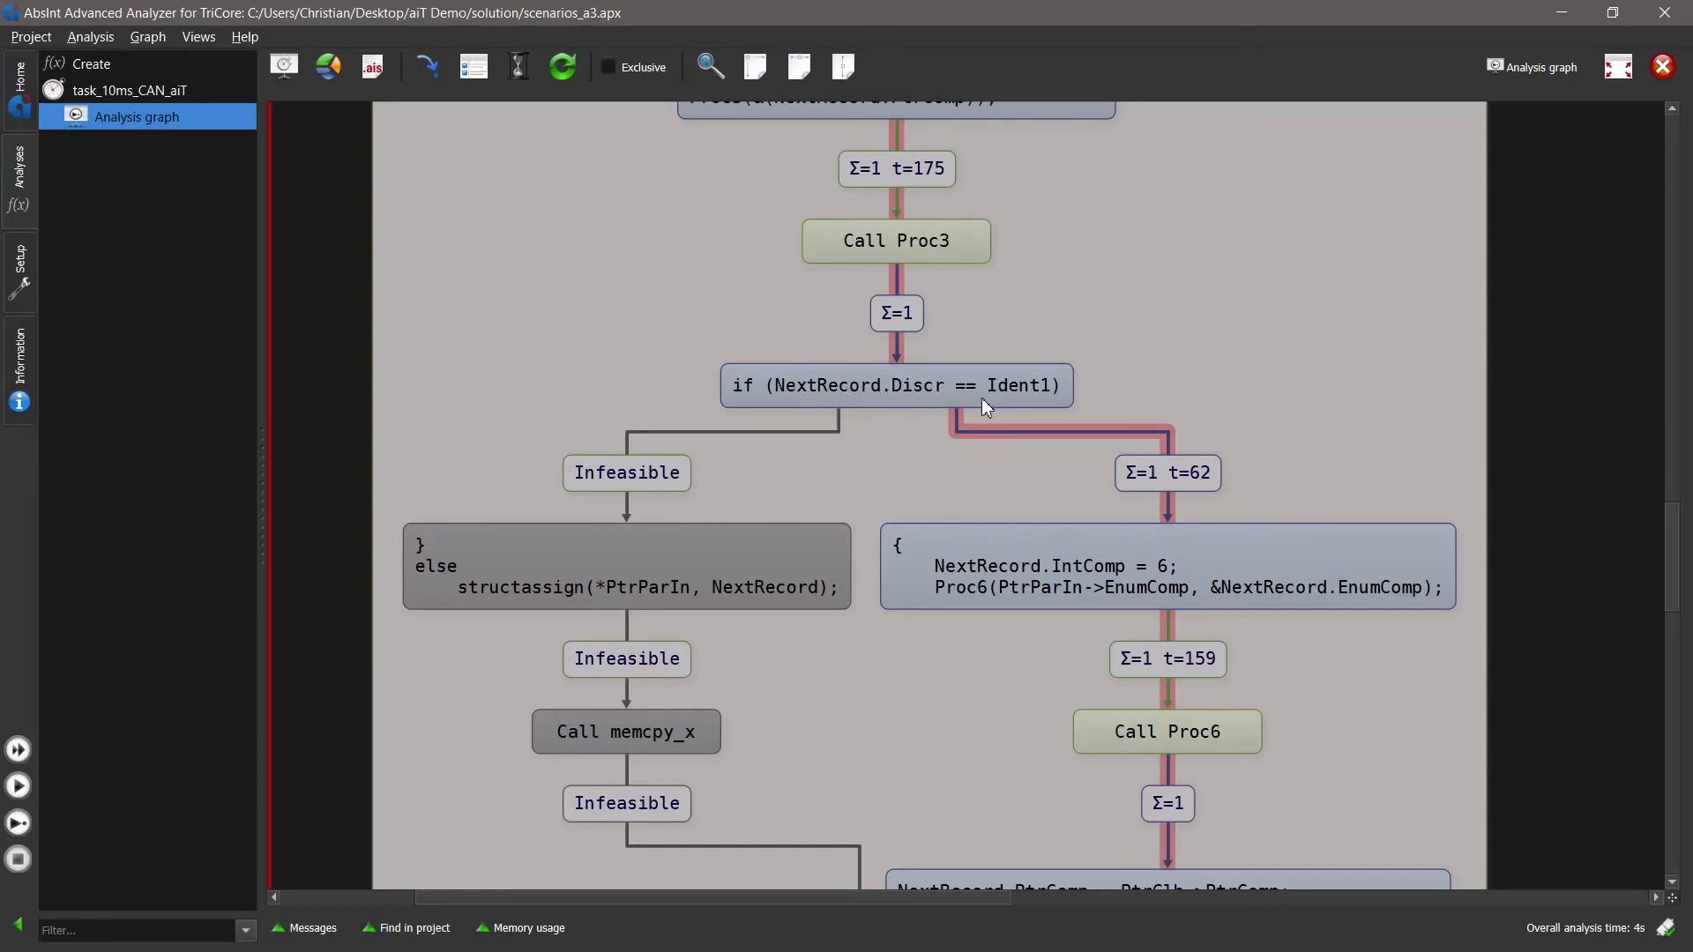
{"action": "left_click_drag", "start_coordinate": [928, 416], "coordinate": [925, 265]}
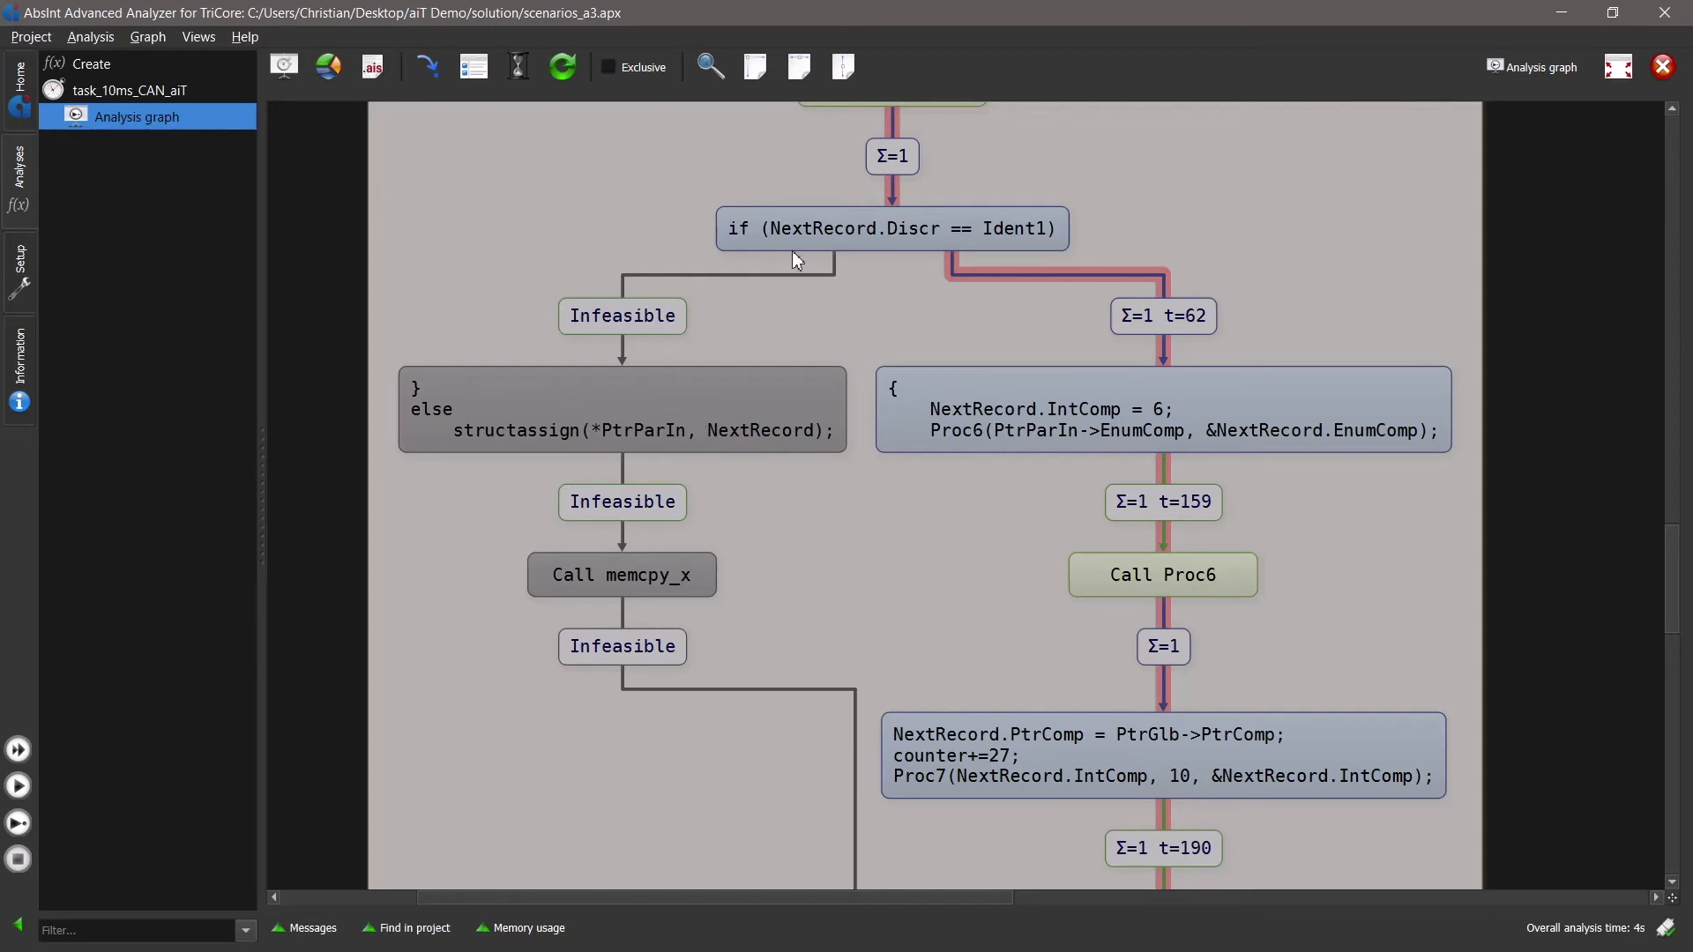
{"action": "left_click_drag", "start_coordinate": [1118, 609], "coordinate": [987, 520]}
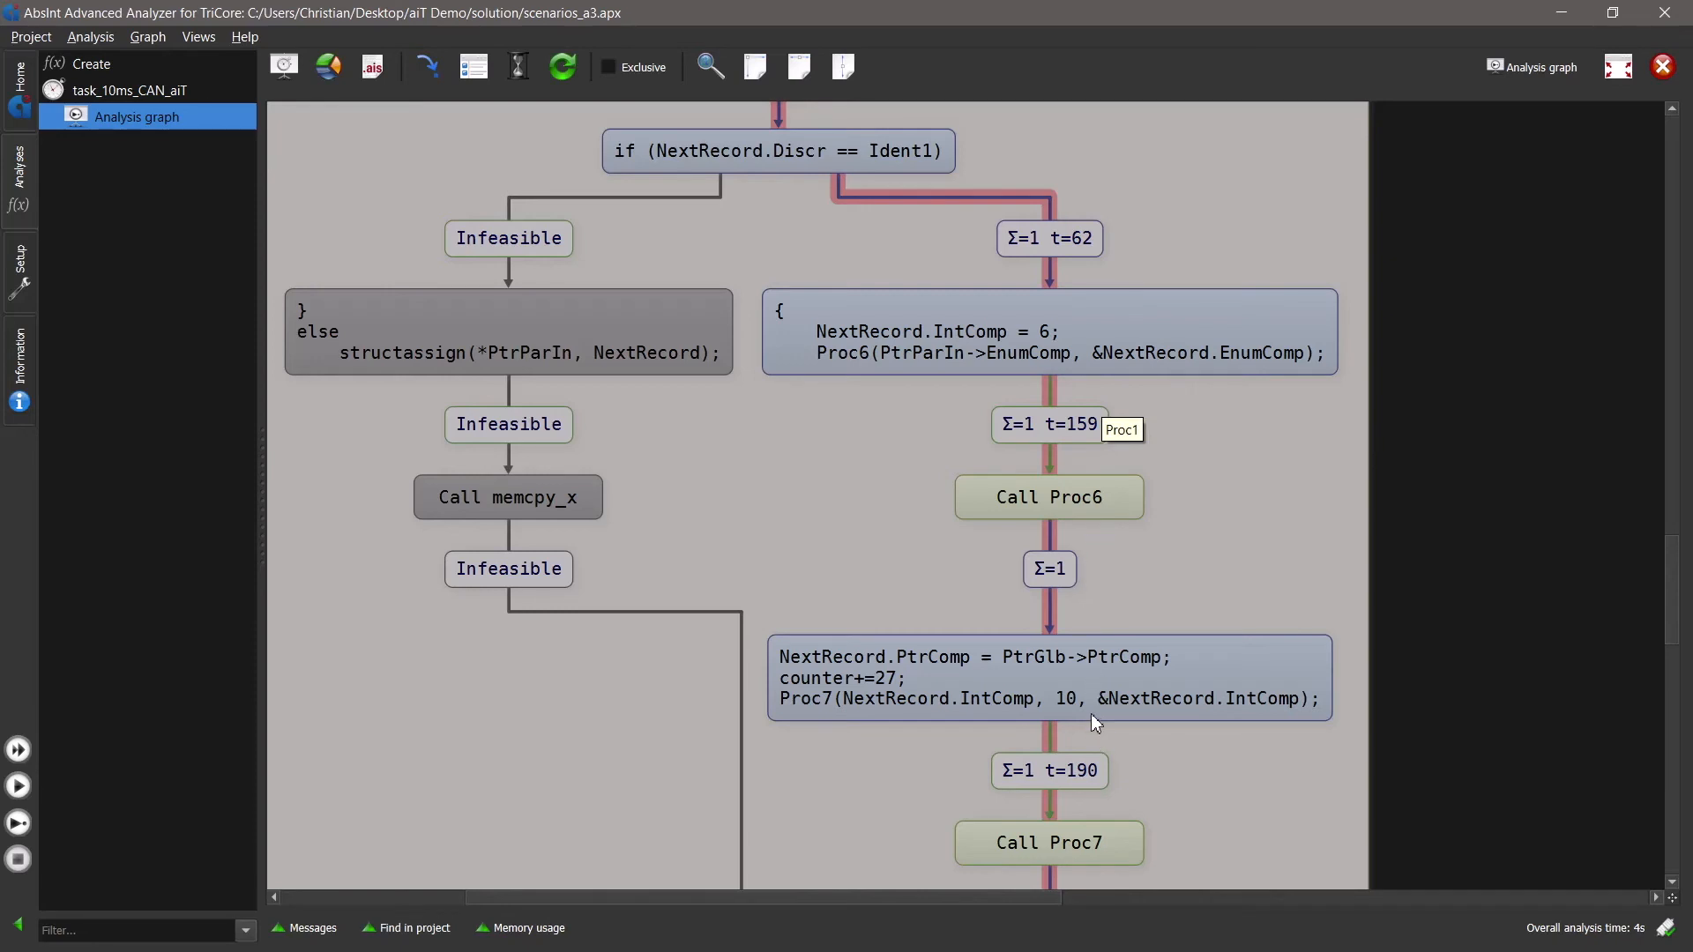
{"action": "left_click_drag", "start_coordinate": [1091, 712], "coordinate": [1086, 532]}
{"action": "left_click_drag", "start_coordinate": [1126, 707], "coordinate": [1113, 439]}
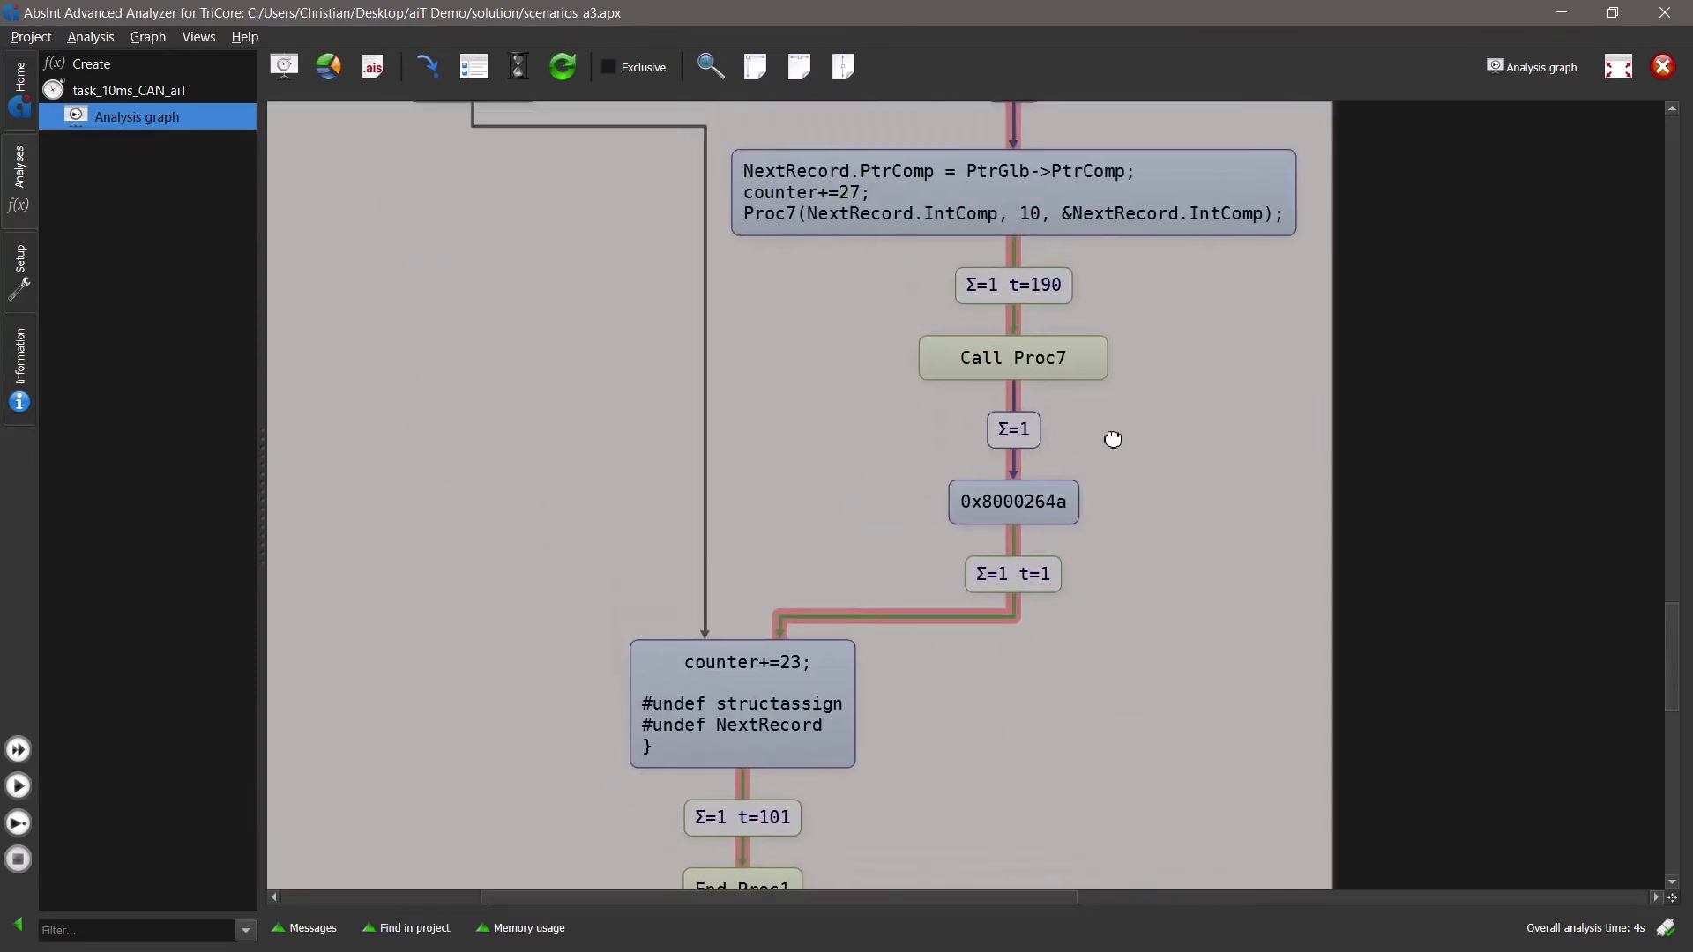
{"action": "scroll", "coordinate": [913, 737], "scroll_direction": "down", "scroll_amount": 3}
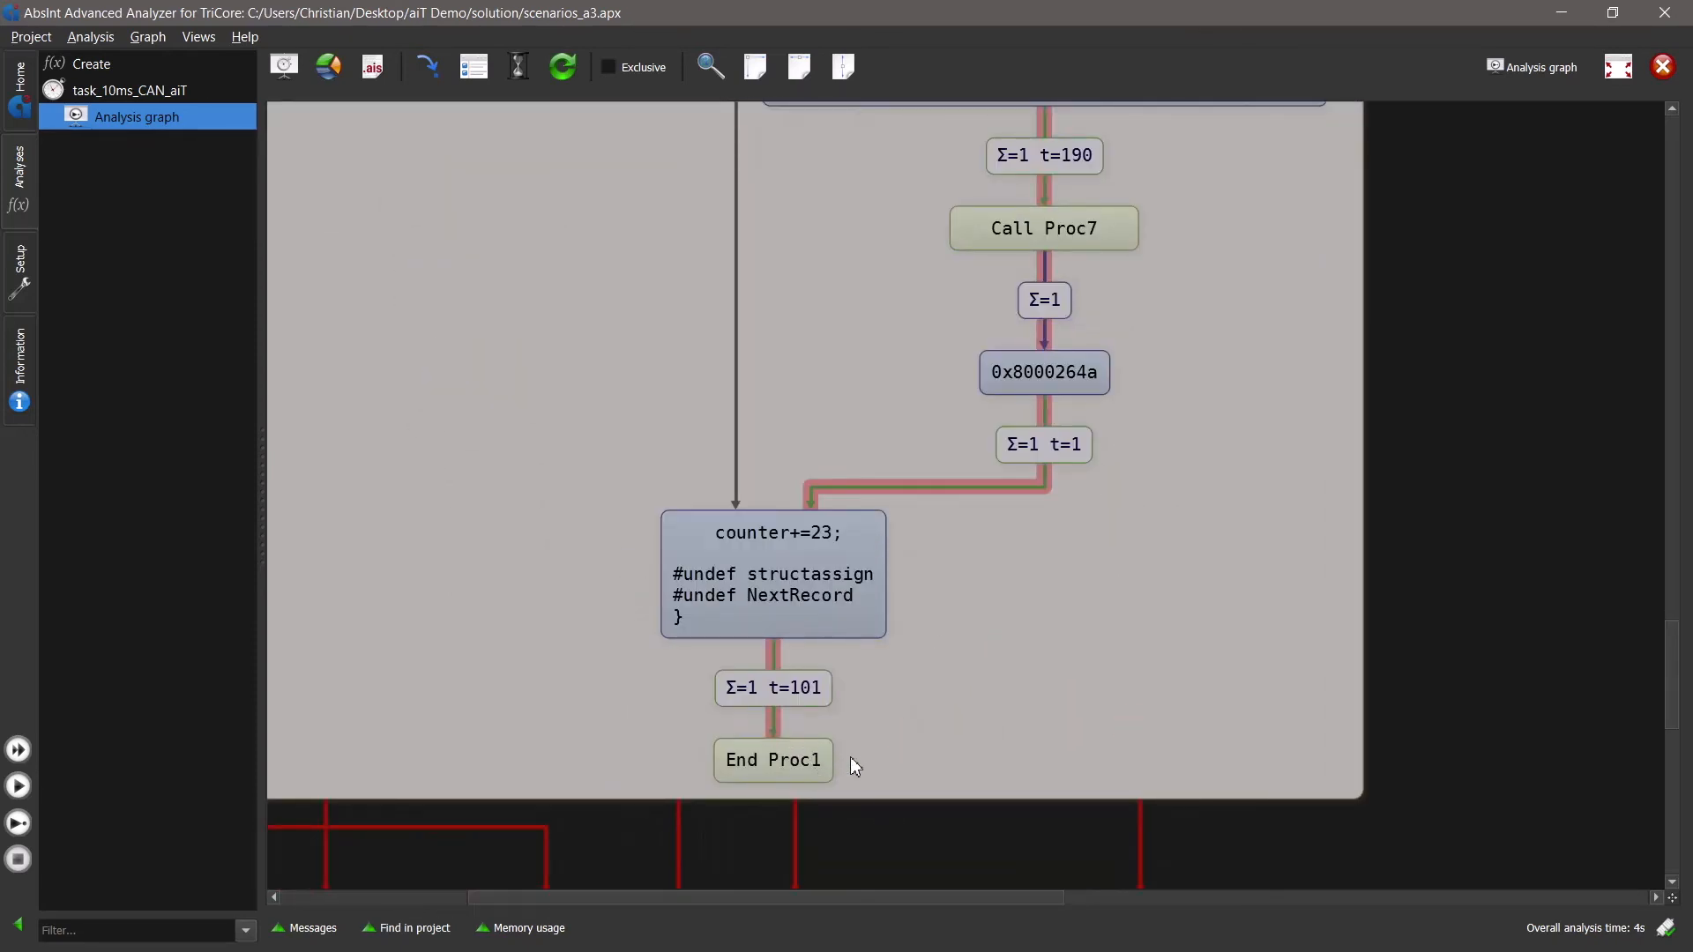
{"action": "scroll", "coordinate": [964, 567], "scroll_direction": "up", "scroll_amount": 20}
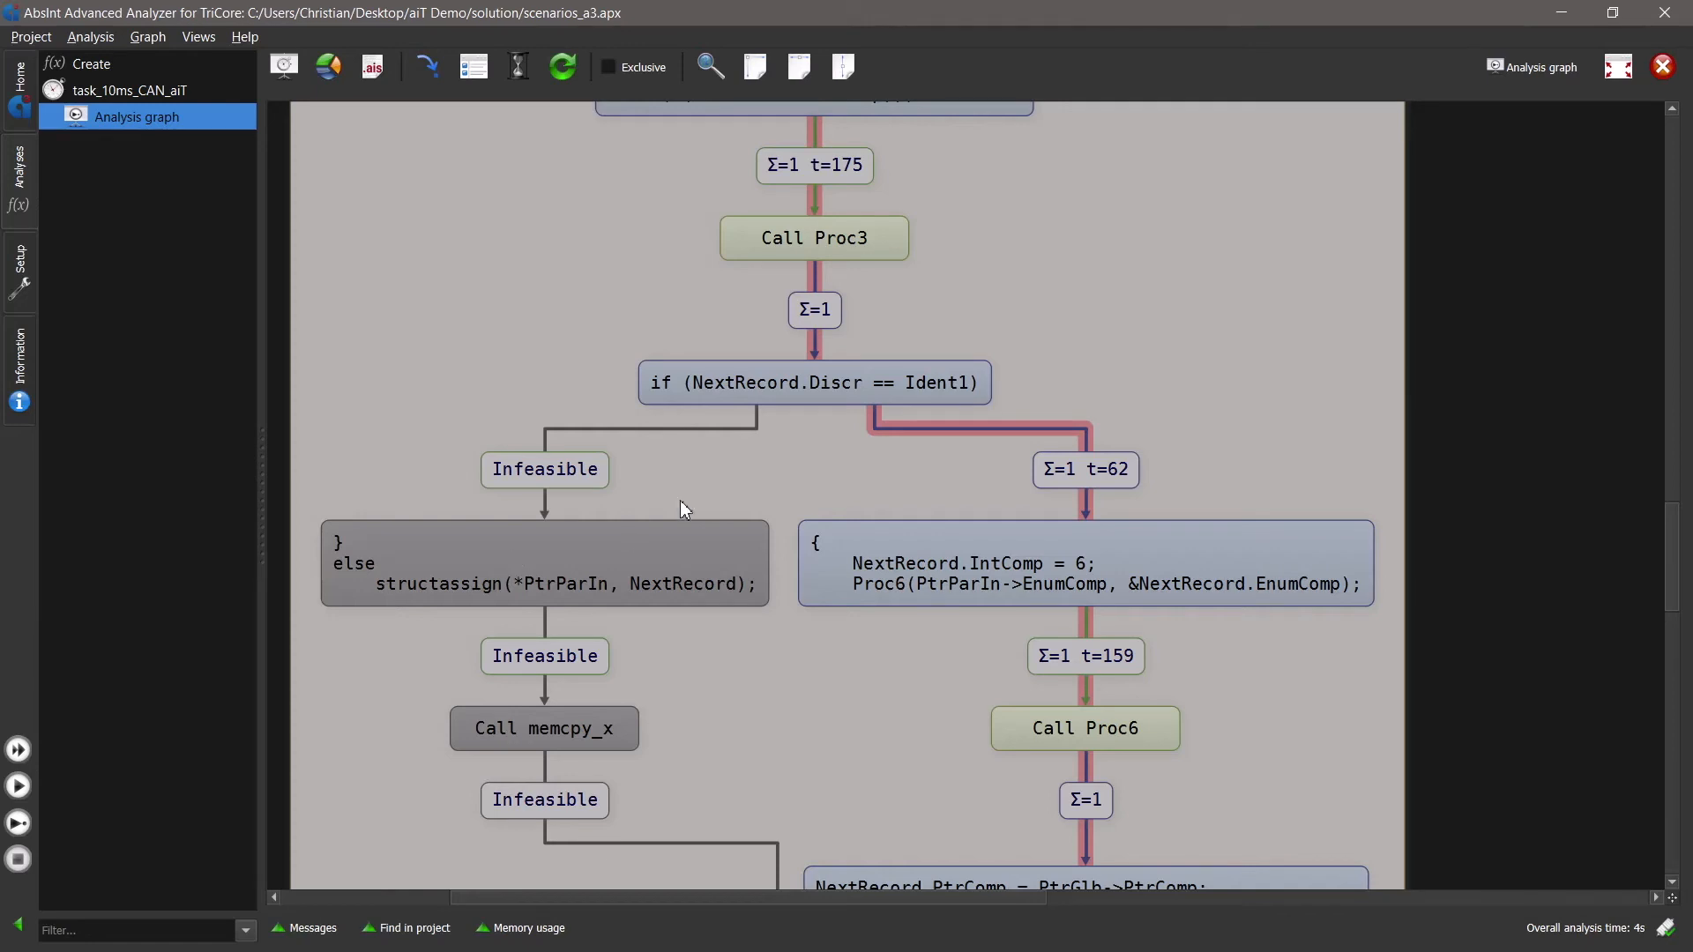
{"action": "left_click_drag", "start_coordinate": [1205, 717], "coordinate": [1231, 576]}
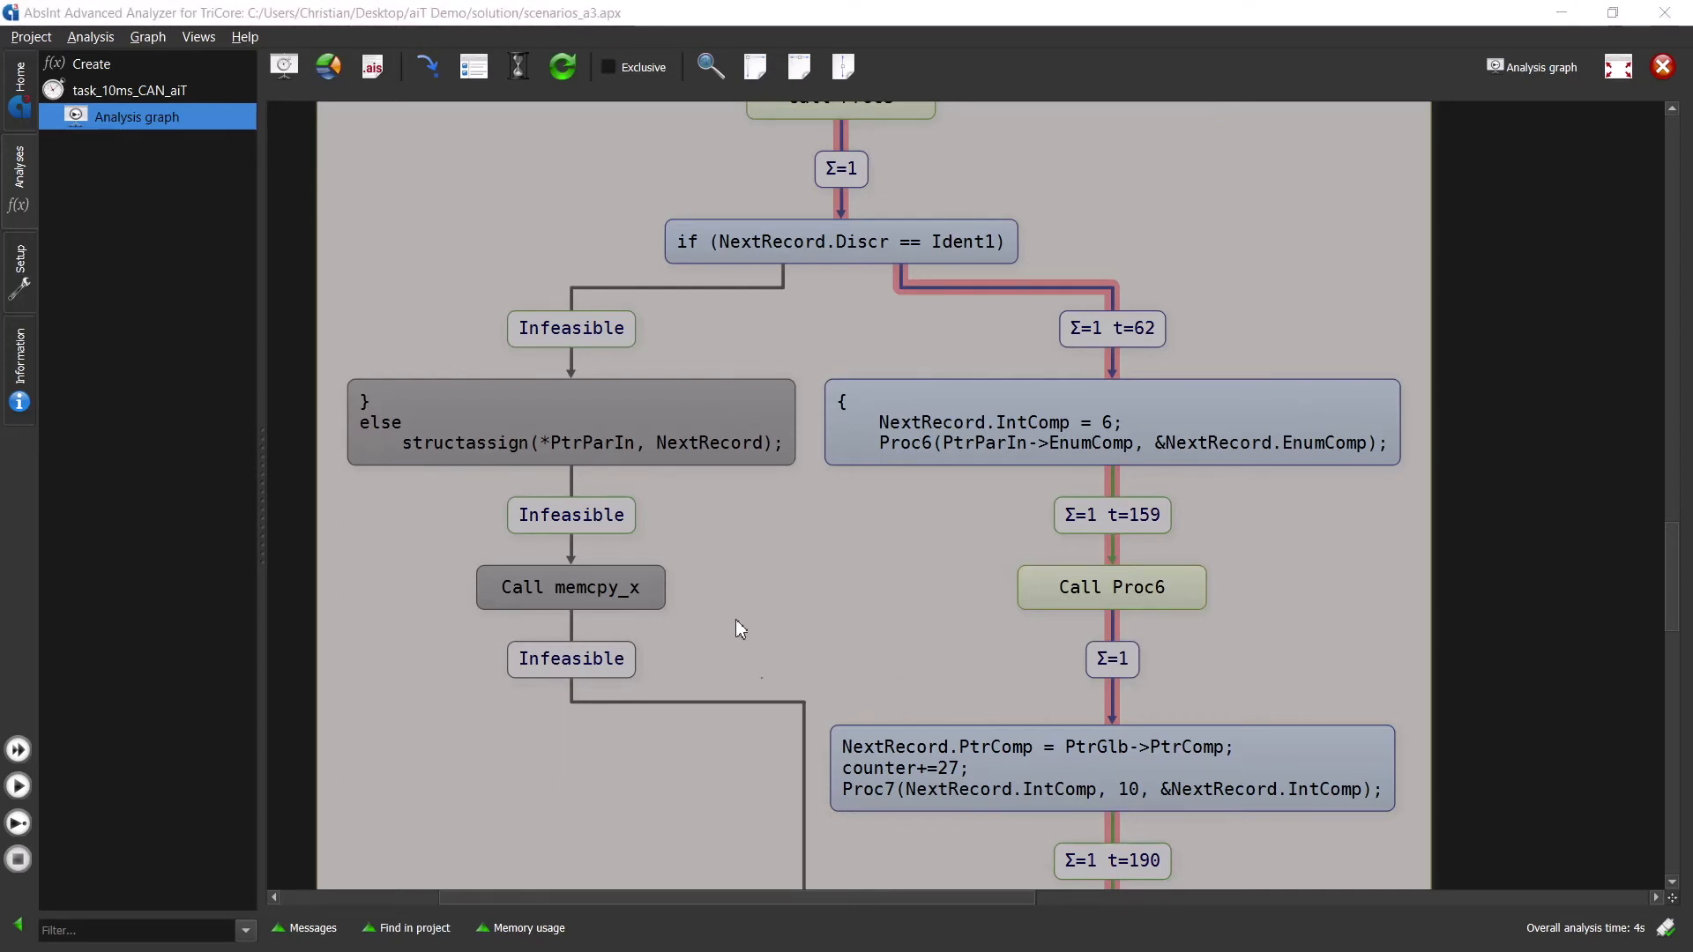
- Fold the Proc1 and memcpy_x routines in the analysis graph back into single nodes
{"action": "double_click", "coordinate": [458, 257]}
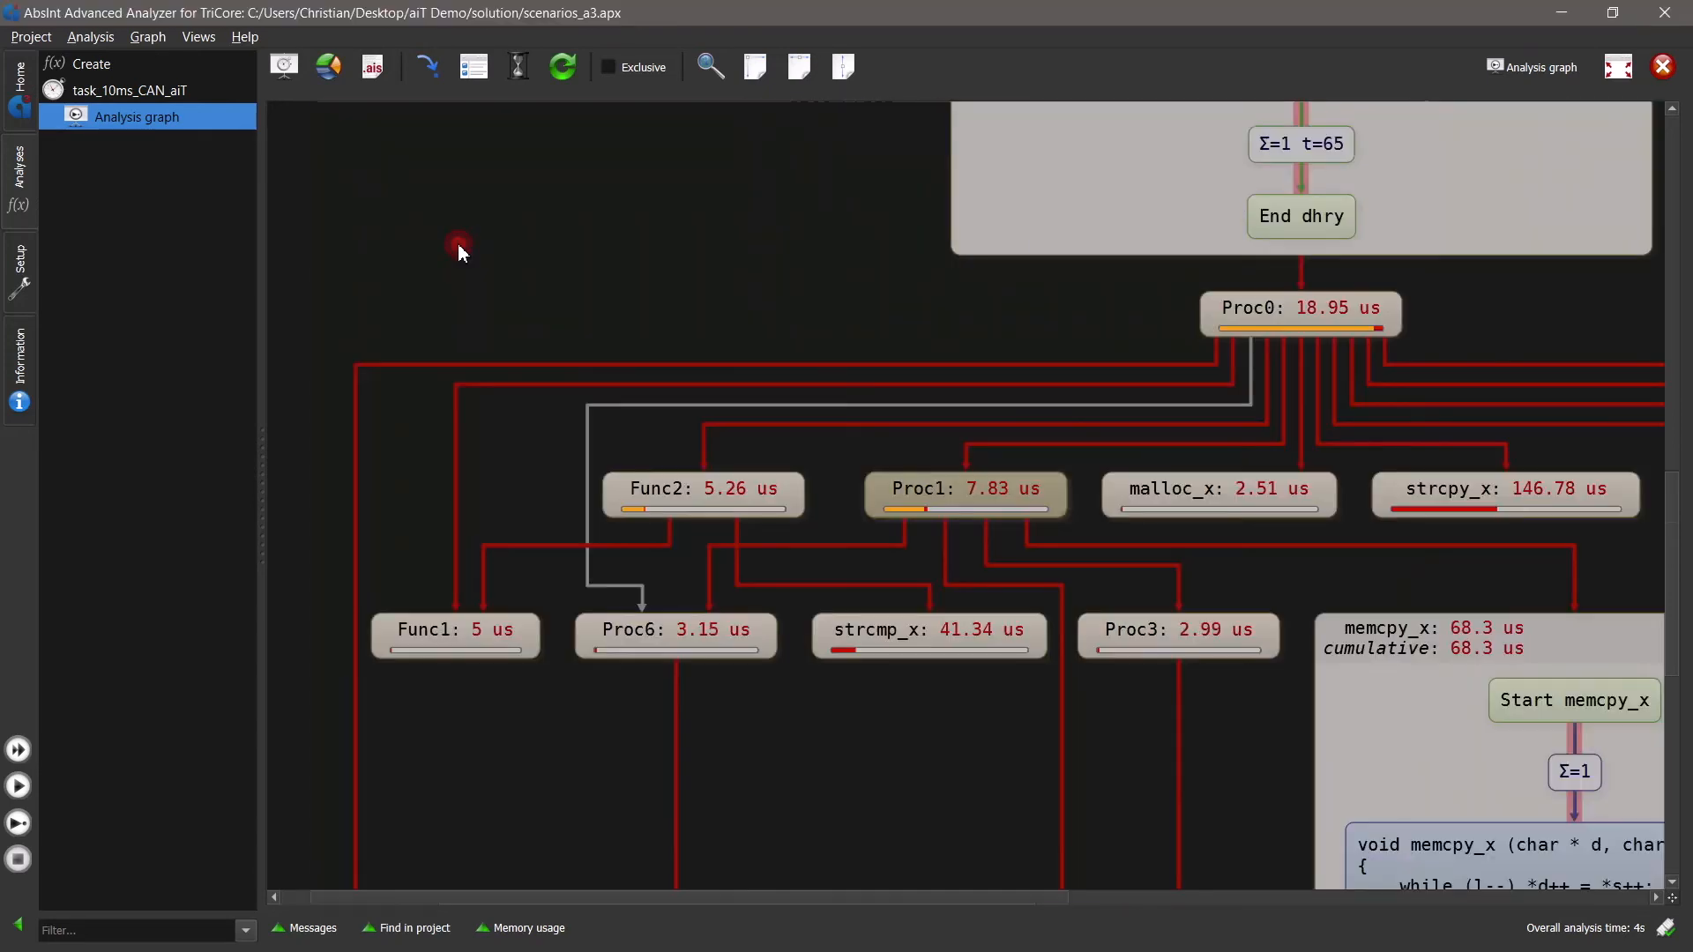
{"action": "double_click", "coordinate": [1434, 658]}
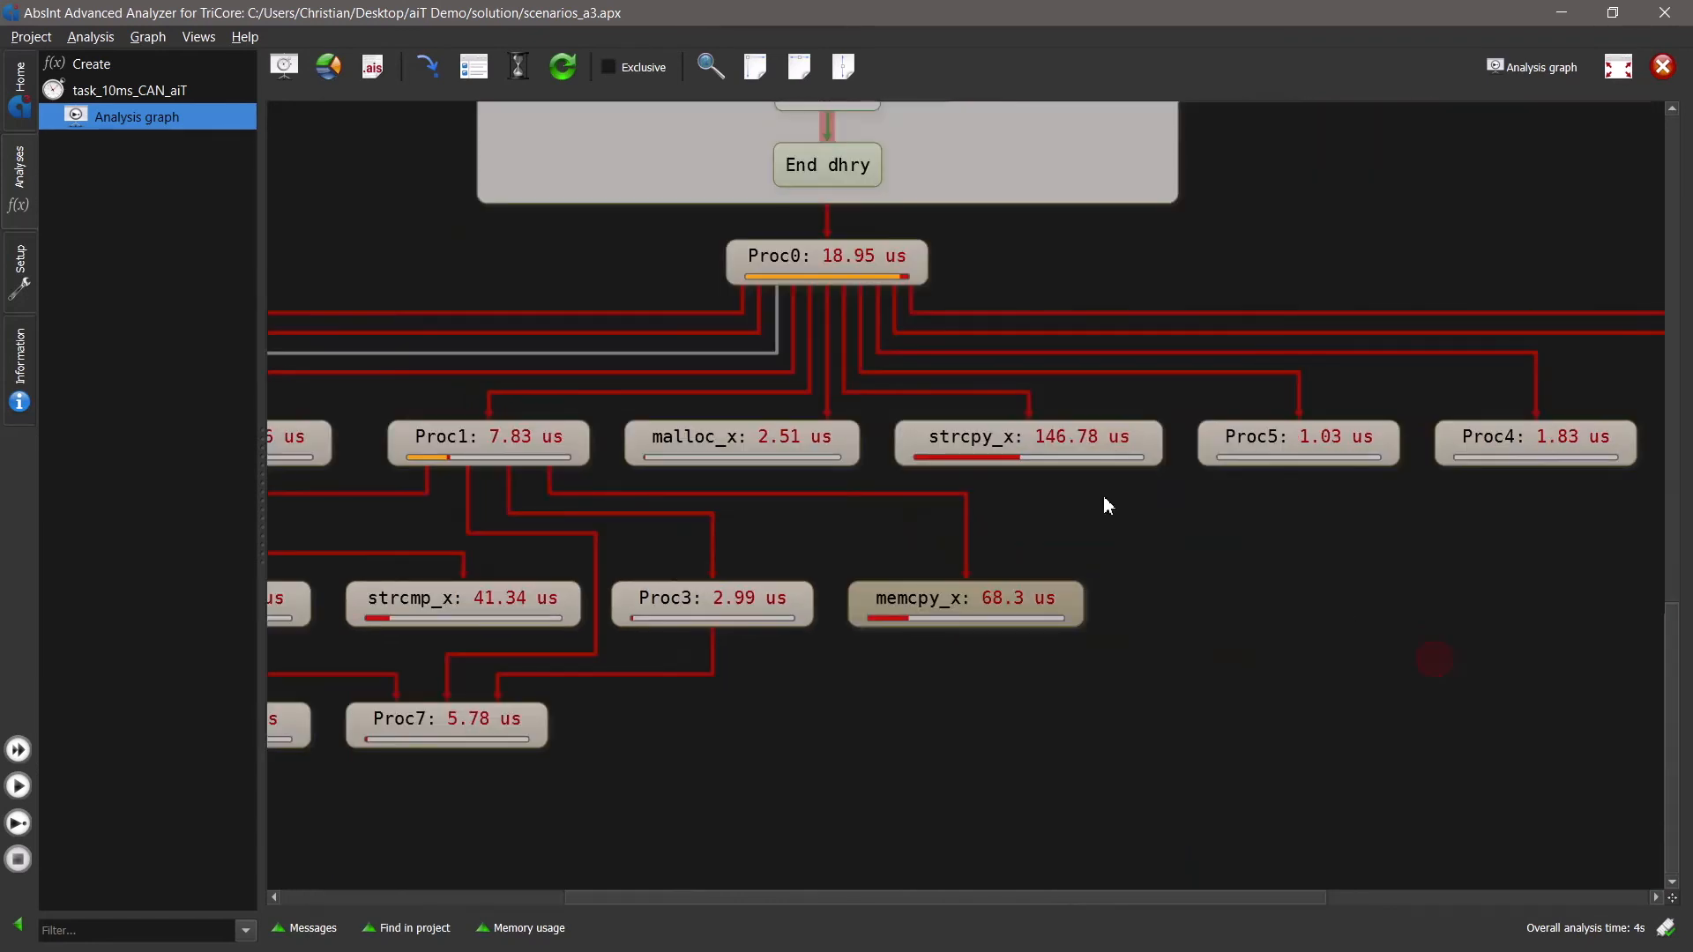
- Show the WCET statistics sorted by self percentage in descending order and highlight the task_10ms_dhry row
{"action": "left_click", "coordinate": [326, 78]}
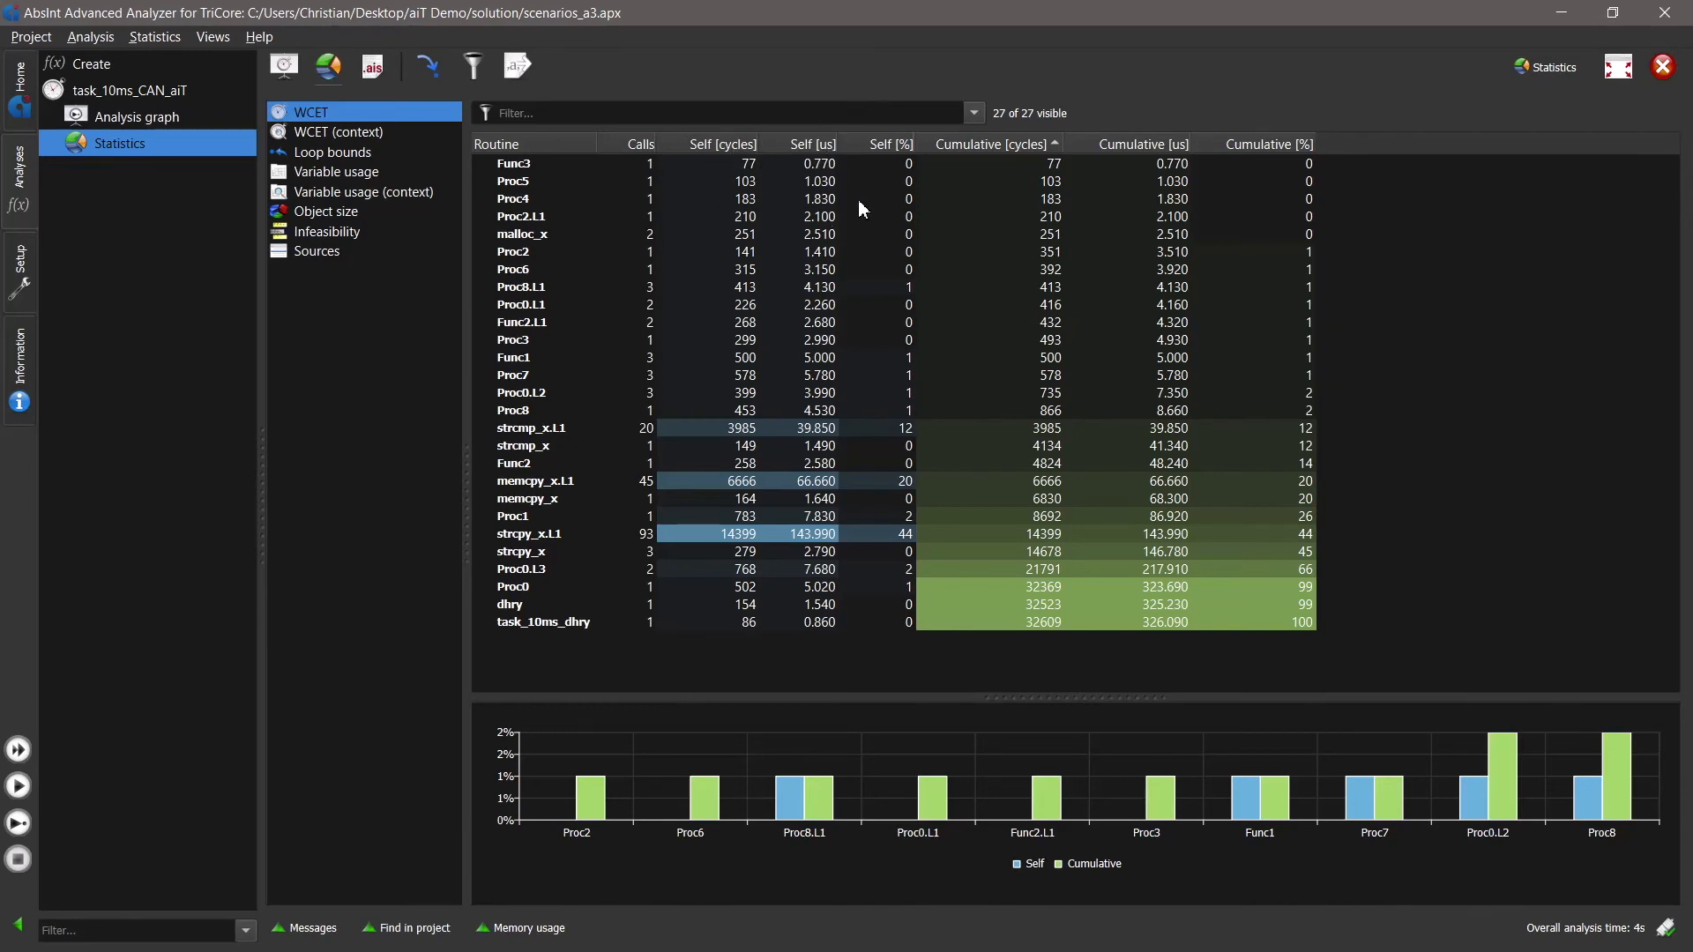
{"action": "left_click", "coordinate": [885, 146]}
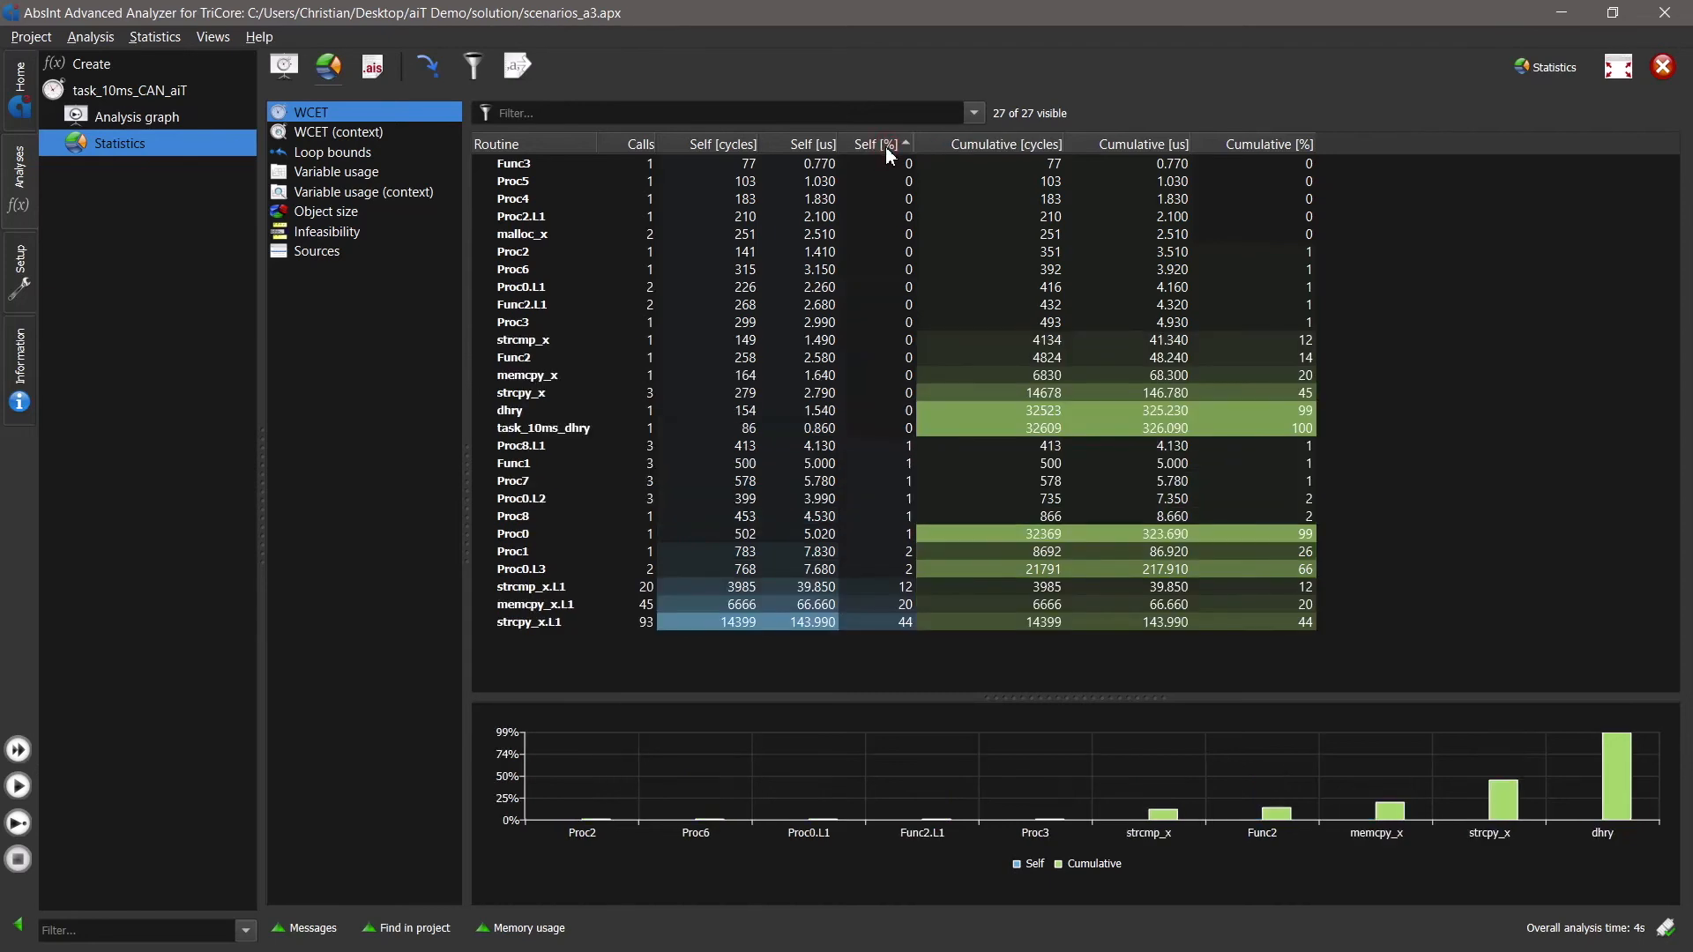
{"action": "left_click", "coordinate": [886, 147]}
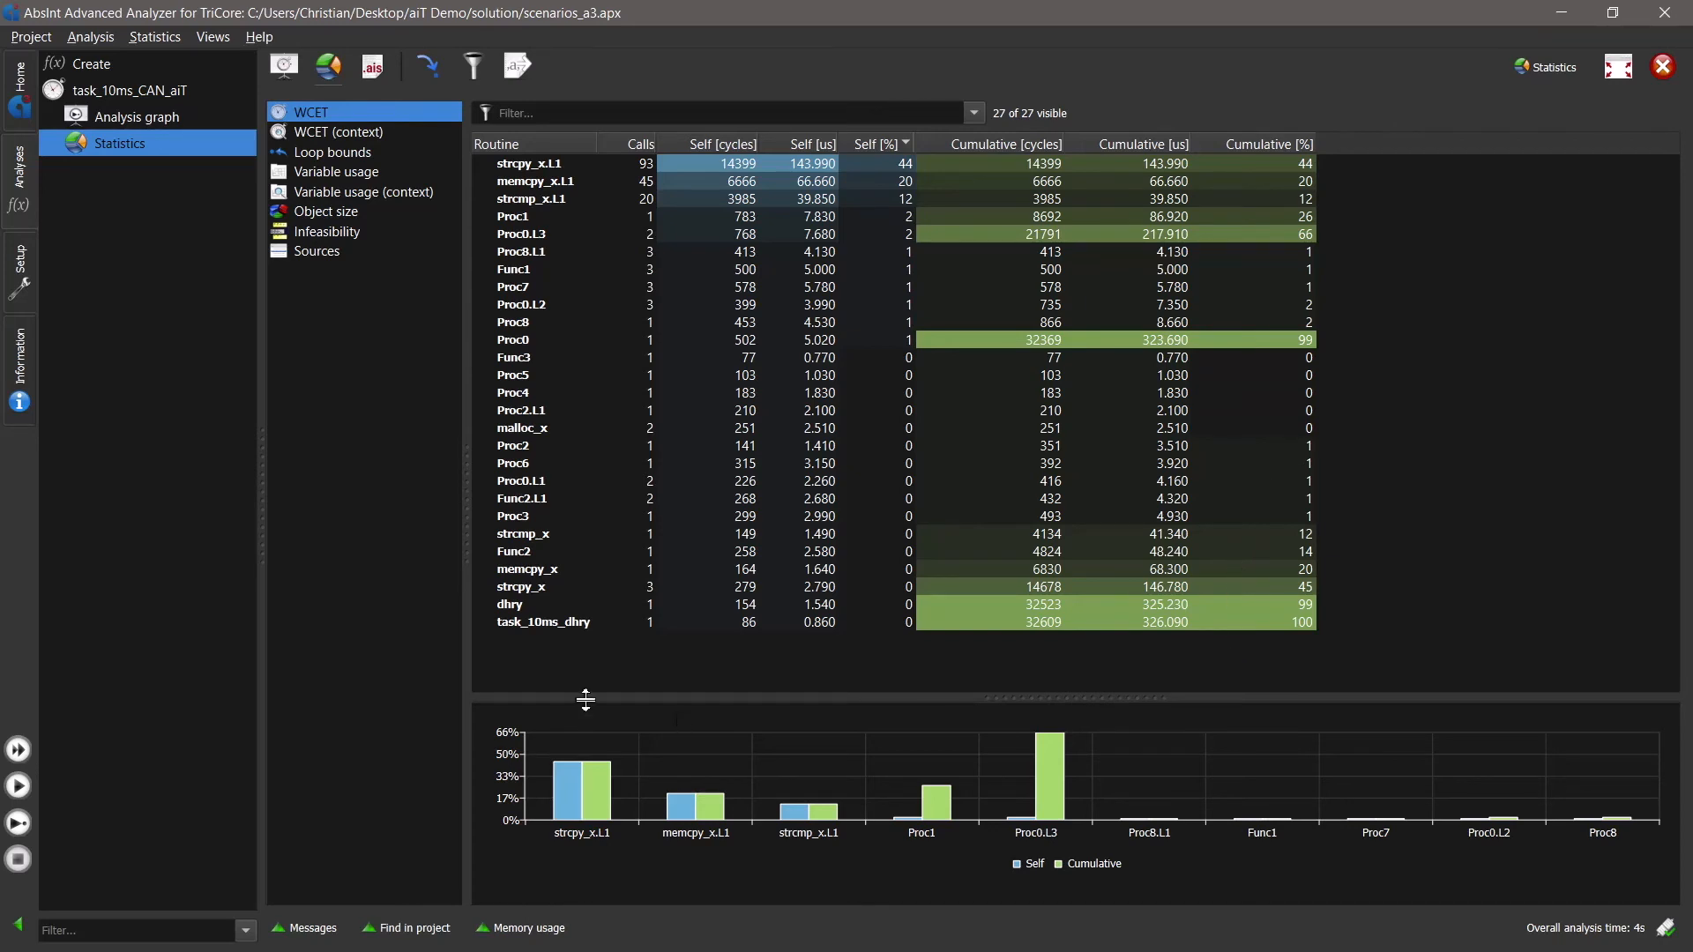
{"action": "left_click", "coordinate": [545, 623]}
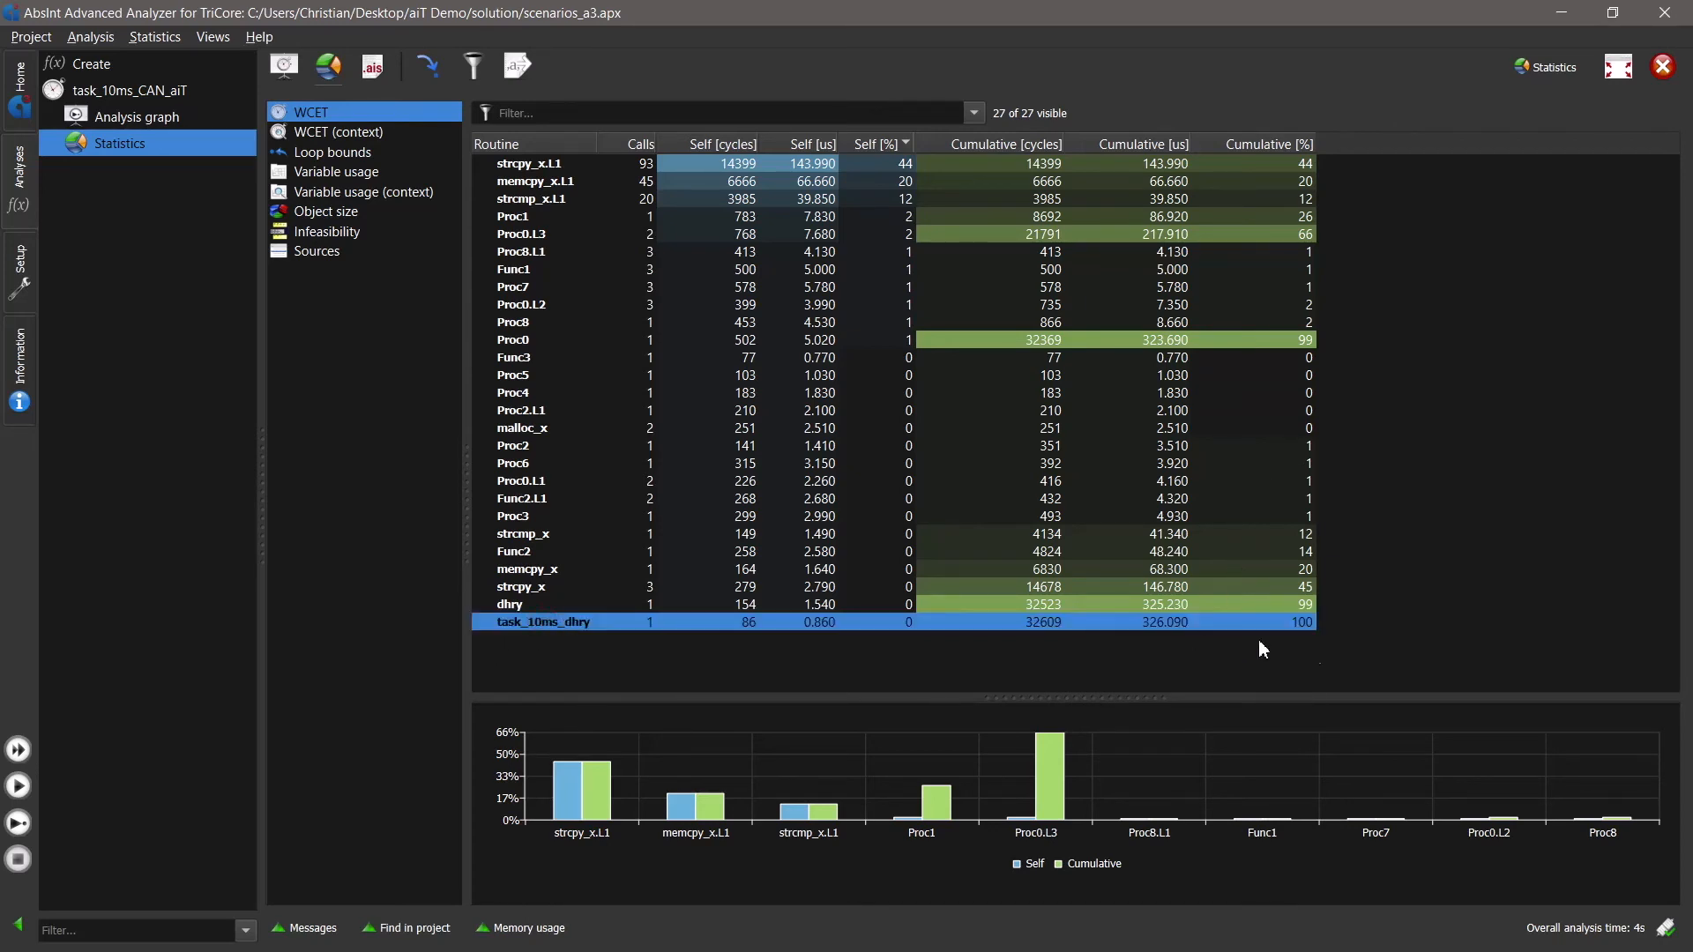
{"action": "left_click", "coordinate": [1416, 636]}
{"action": "left_click", "coordinate": [699, 626]}
- Show the context-specific WCET statistics, widen the Routine column and expand the call tree from task_10ms_dhry through dhry to Proc0
{"action": "left_click", "coordinate": [340, 133]}
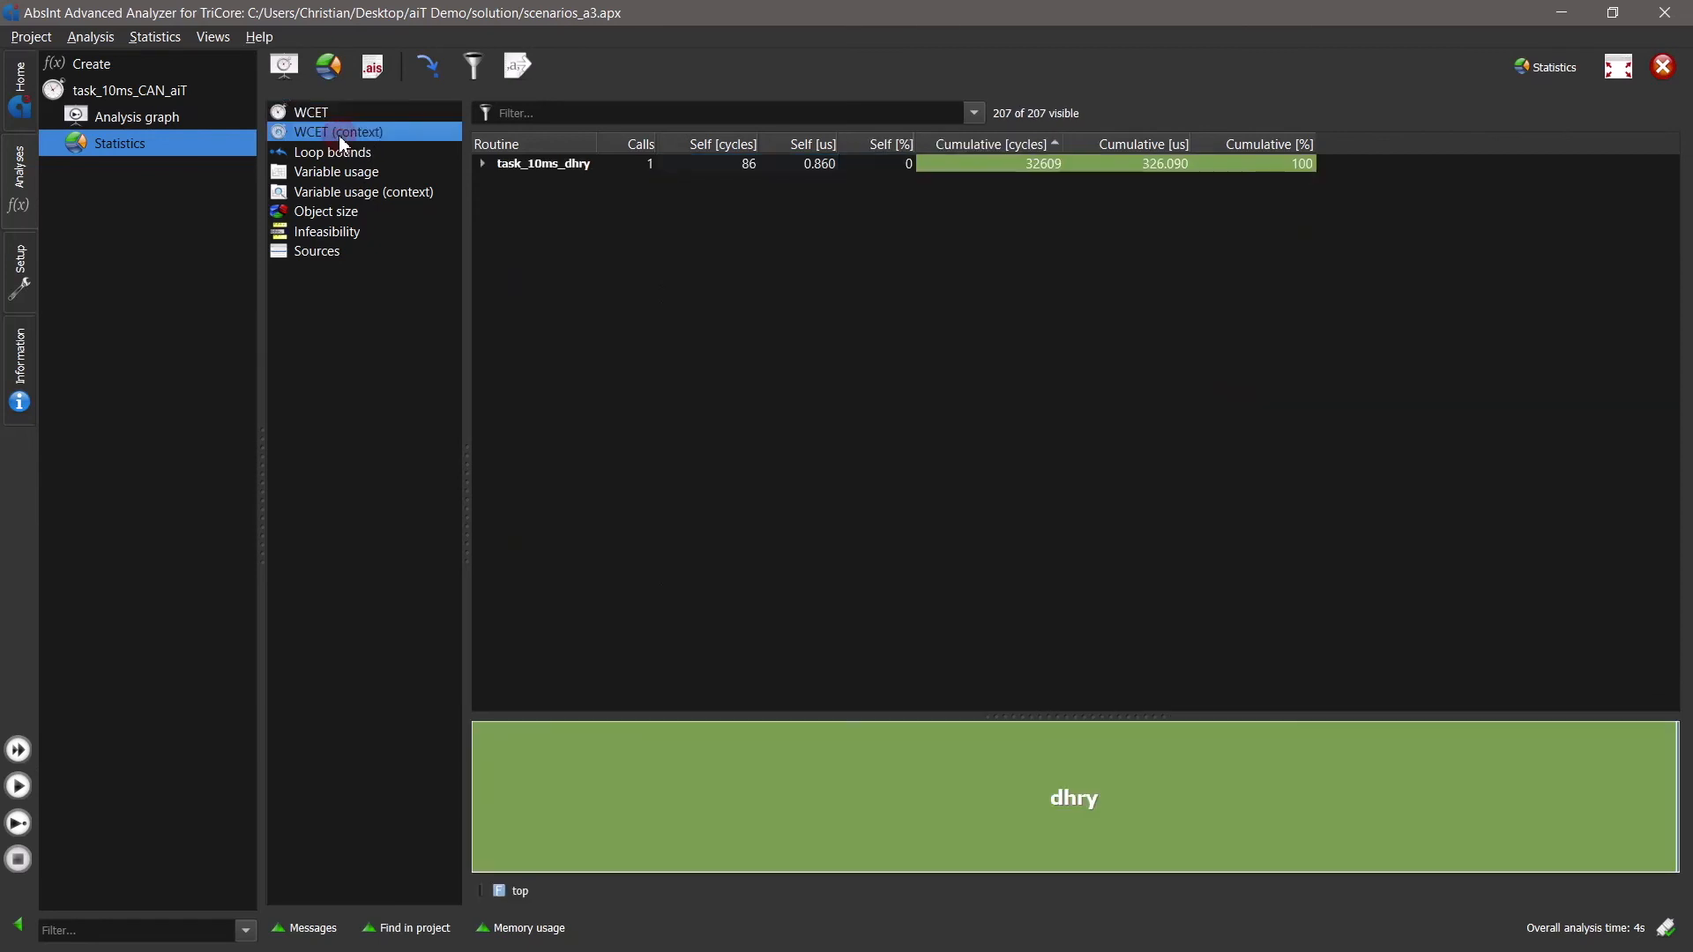
{"action": "left_click", "coordinate": [482, 165]}
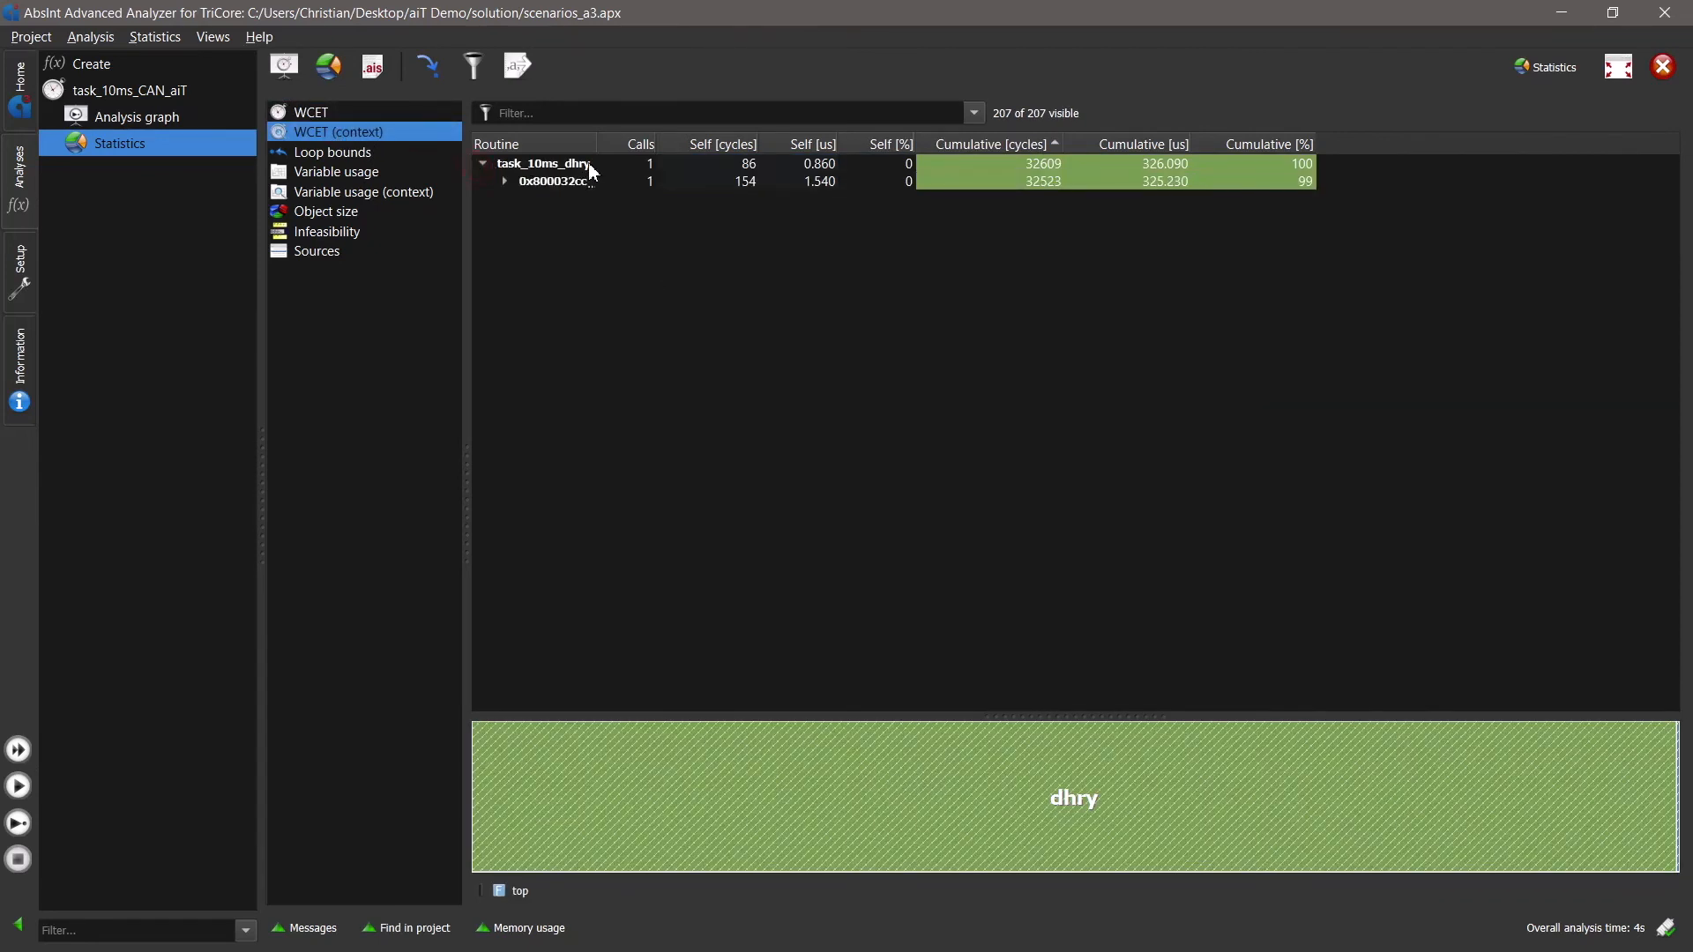
{"action": "left_click_drag", "start_coordinate": [597, 154], "coordinate": [883, 151]}
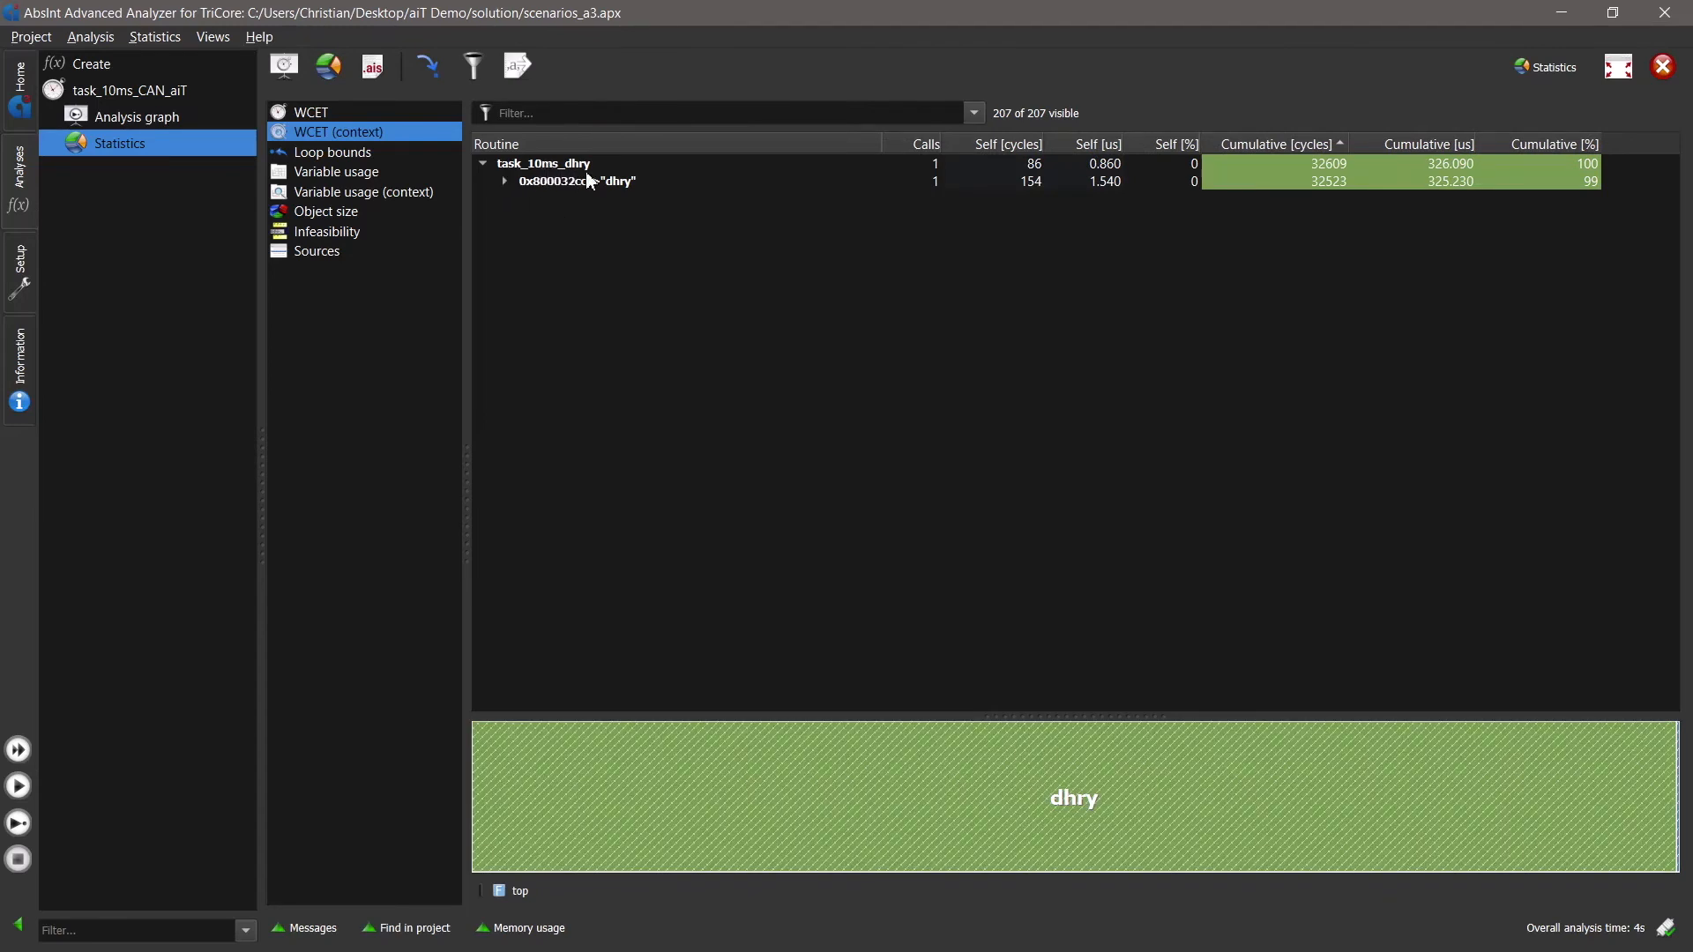
{"action": "left_click", "coordinate": [504, 181]}
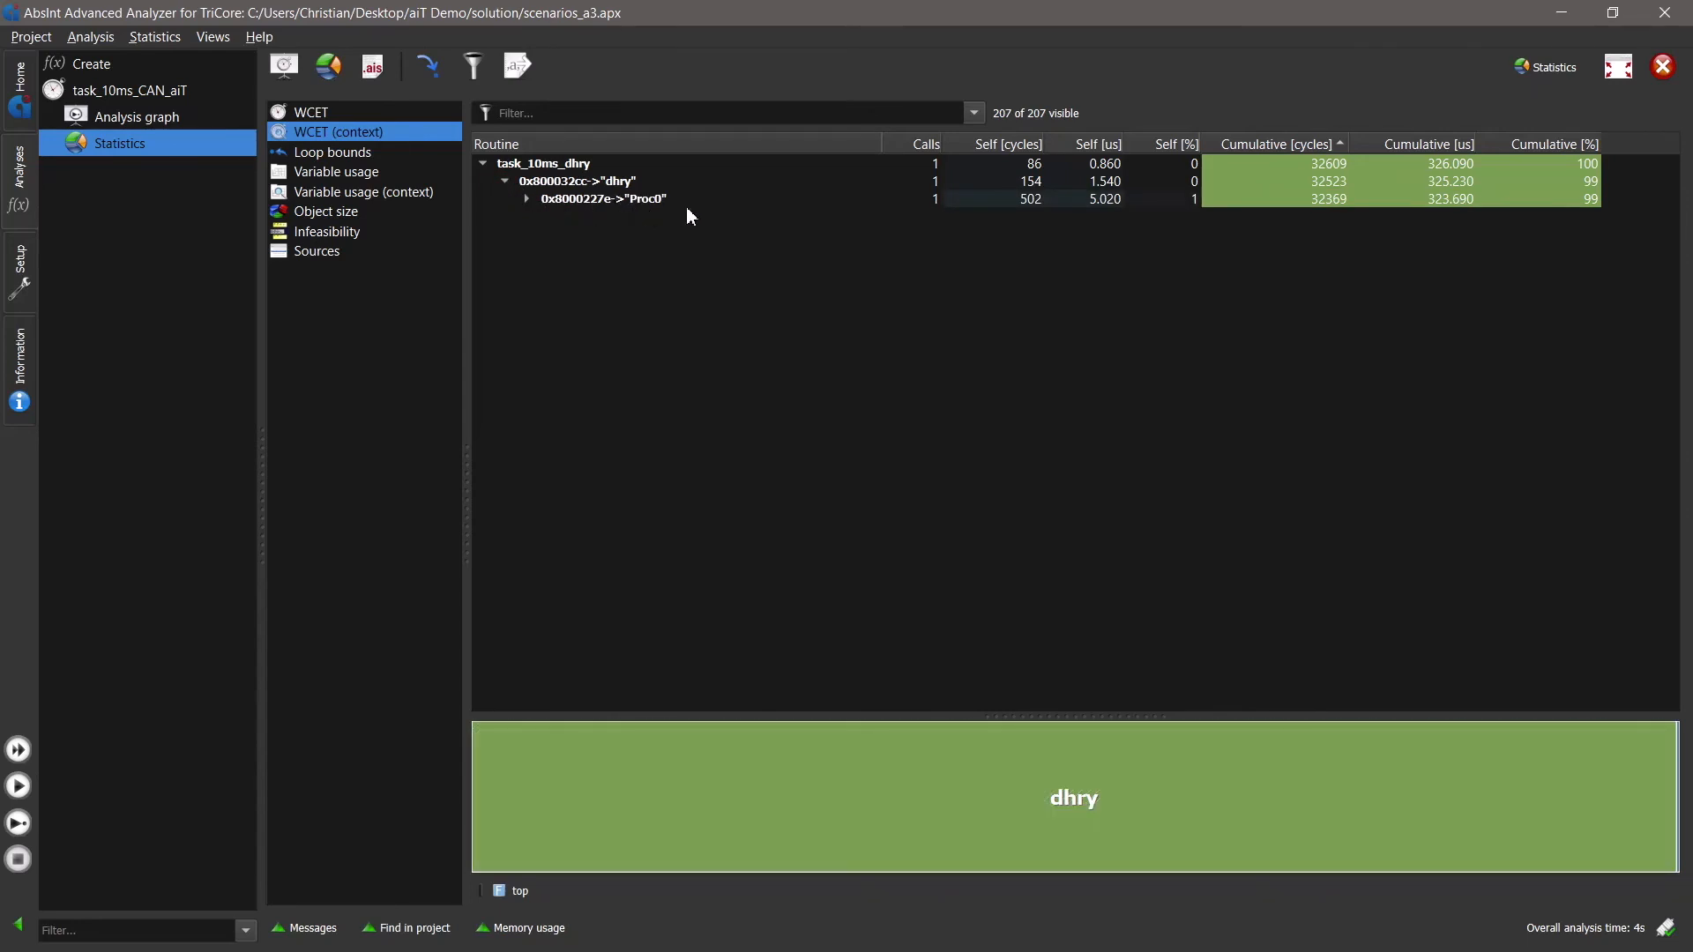
{"action": "left_click", "coordinate": [527, 200]}
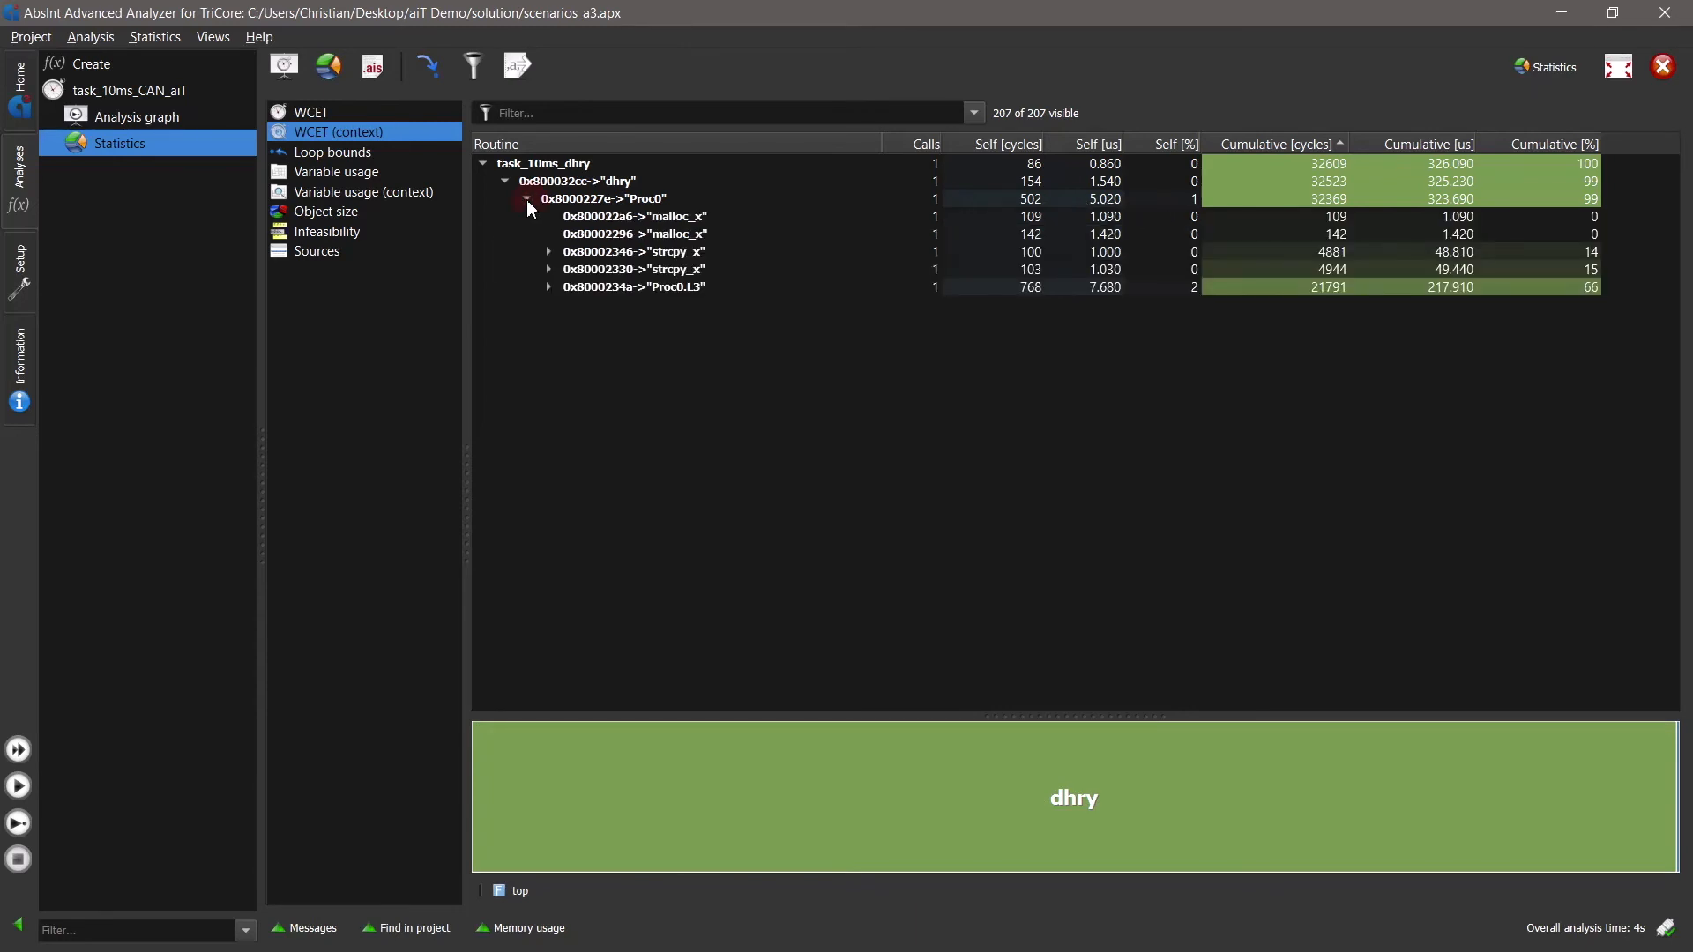
- Compare the worst-case times of the two strcpy_x calls below Proc0, at 0x80002346 and 0x80002330
{"action": "left_click", "coordinate": [660, 254]}
{"action": "left_click", "coordinate": [666, 271]}
{"action": "left_click", "coordinate": [666, 254]}
{"action": "left_click", "coordinate": [669, 270]}
{"action": "left_click", "coordinate": [672, 254]}
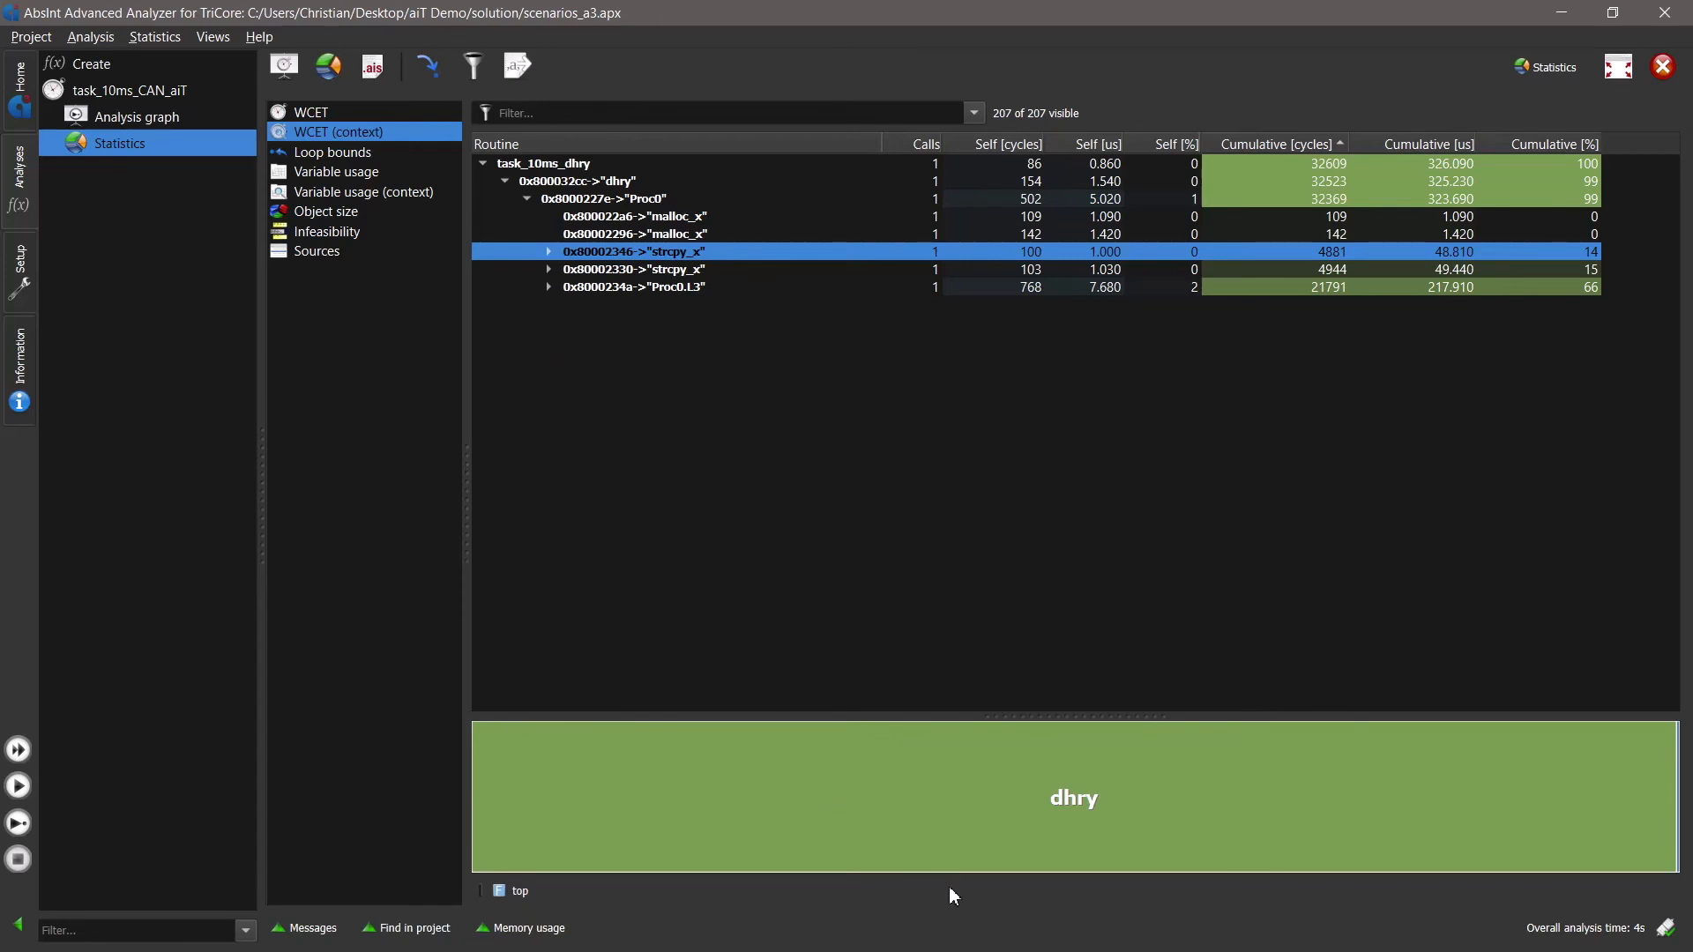
- Show the loop bounds statistics and copy the AIS loop bounds annotation for the memcpy_x.L1 loop
{"action": "left_click", "coordinate": [335, 150]}
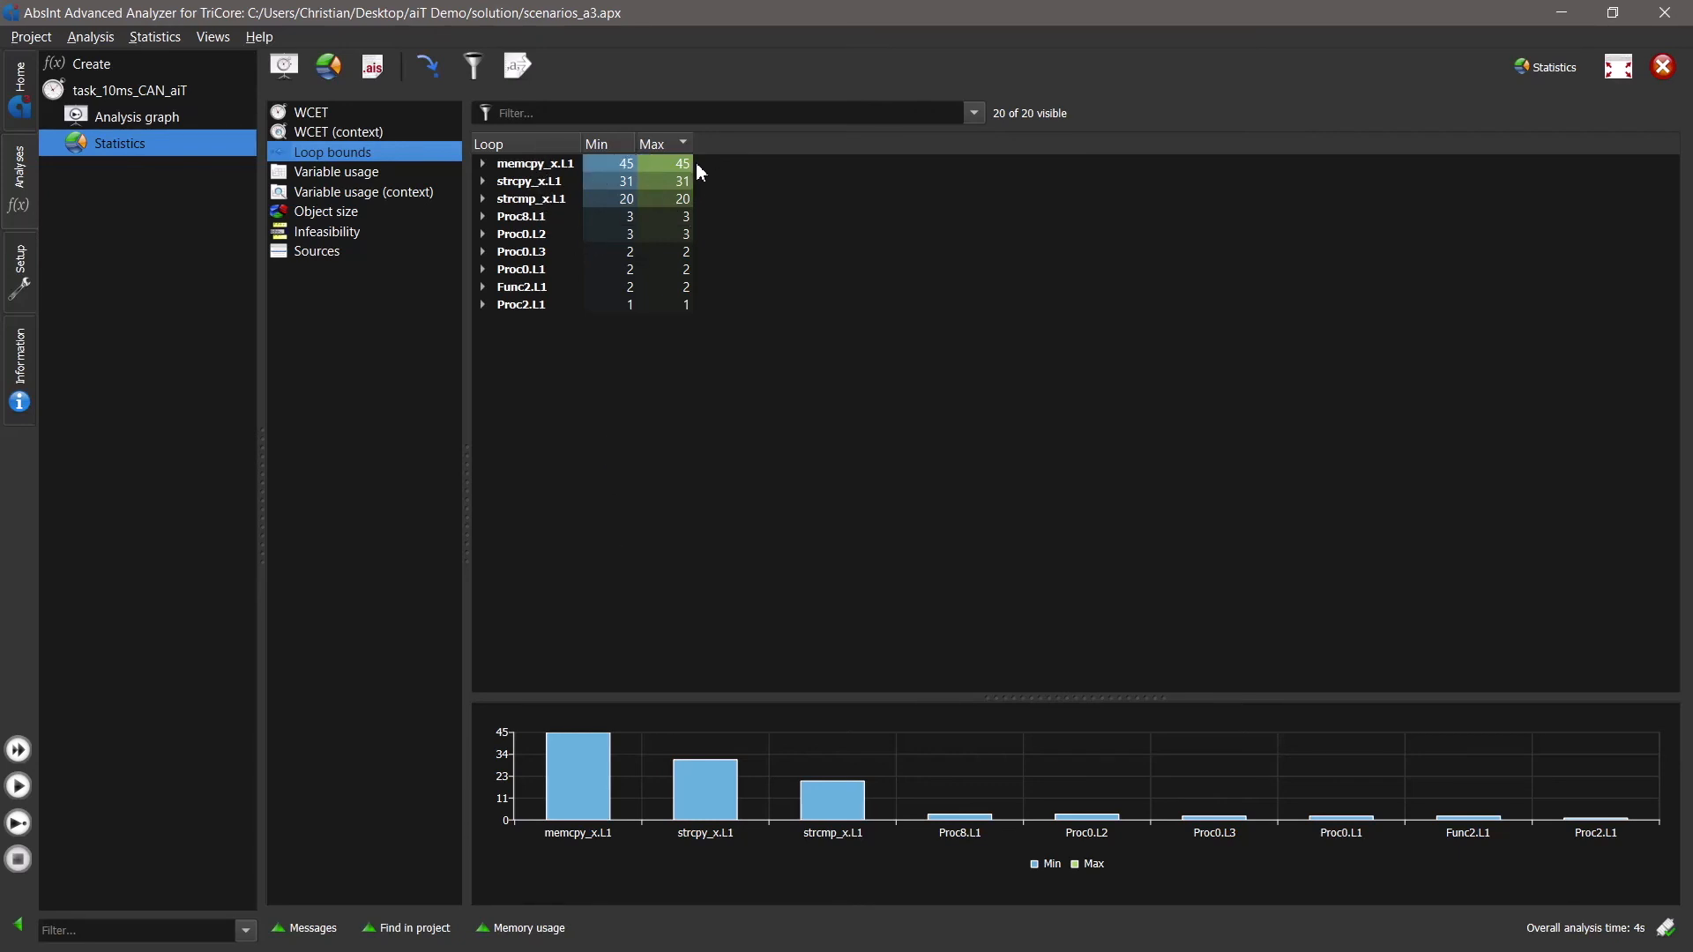
{"action": "right_click", "coordinate": [549, 170]}
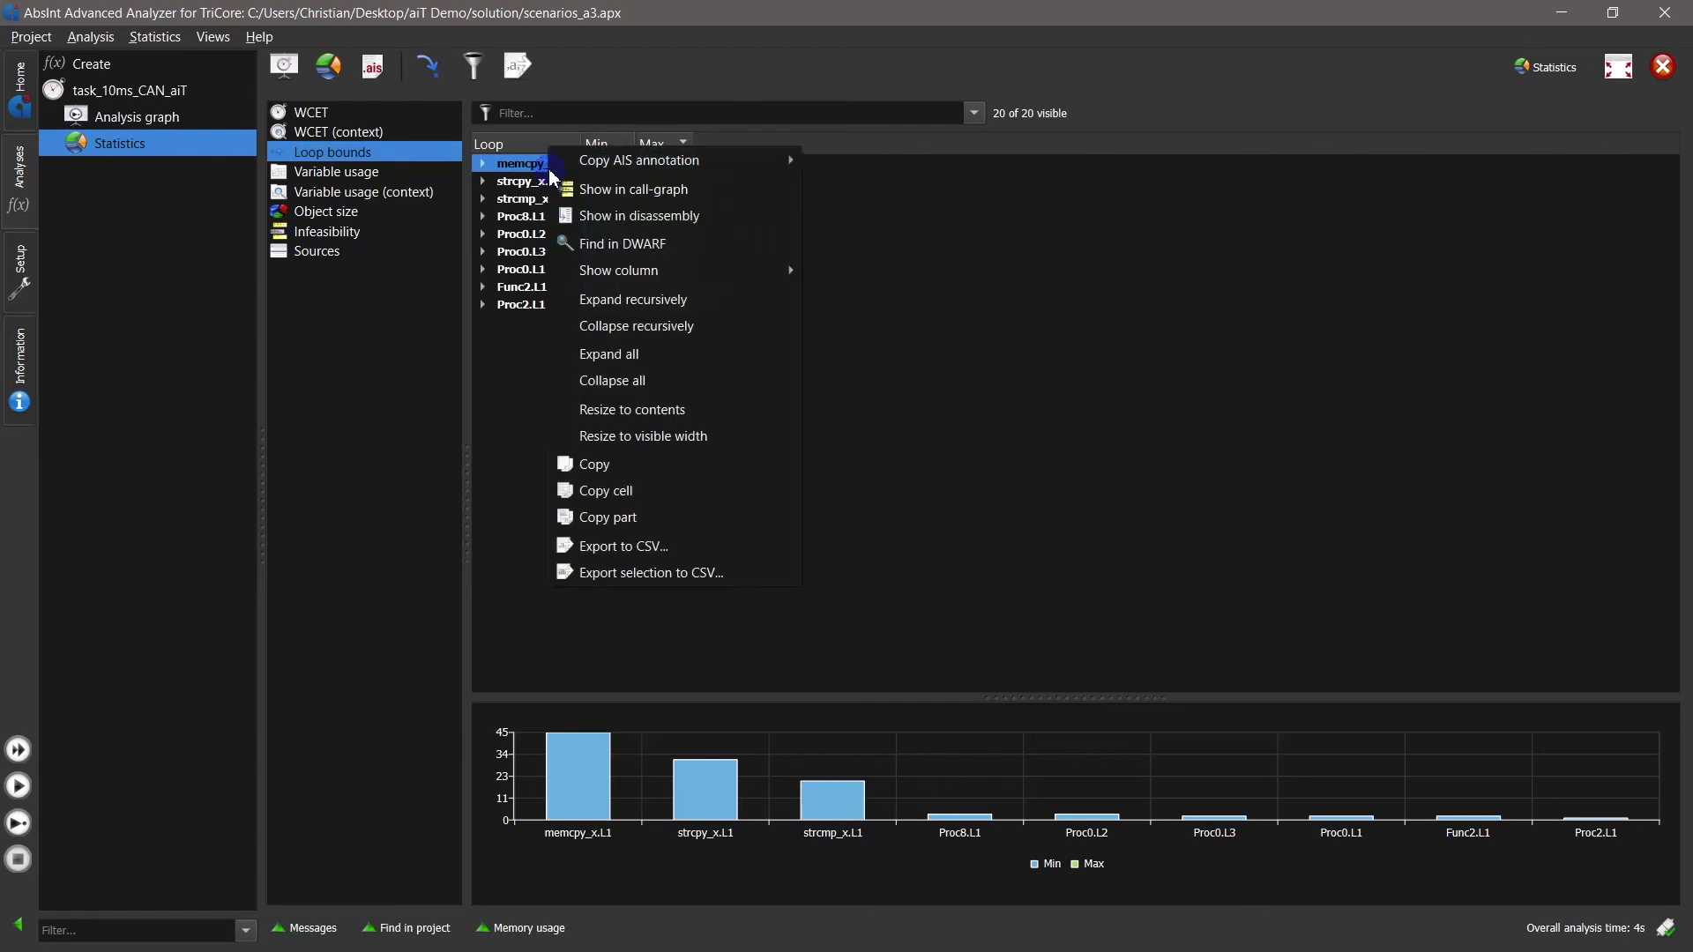
{"action": "mouse_move", "coordinate": [716, 160]}
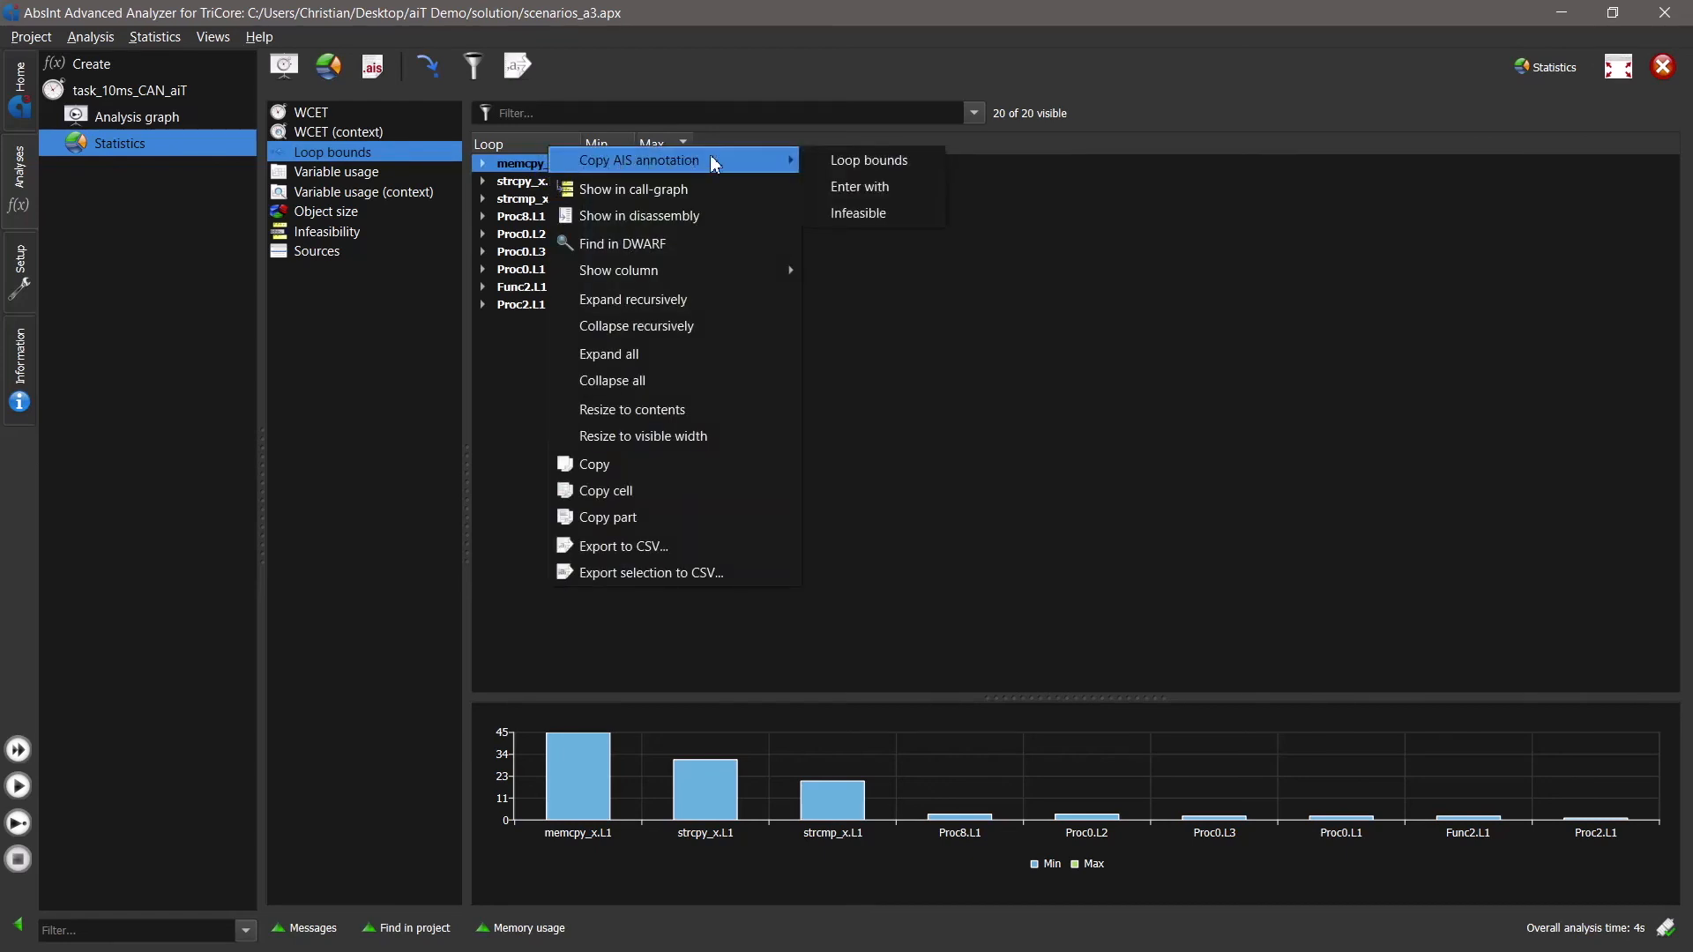
{"action": "left_click", "coordinate": [921, 163]}
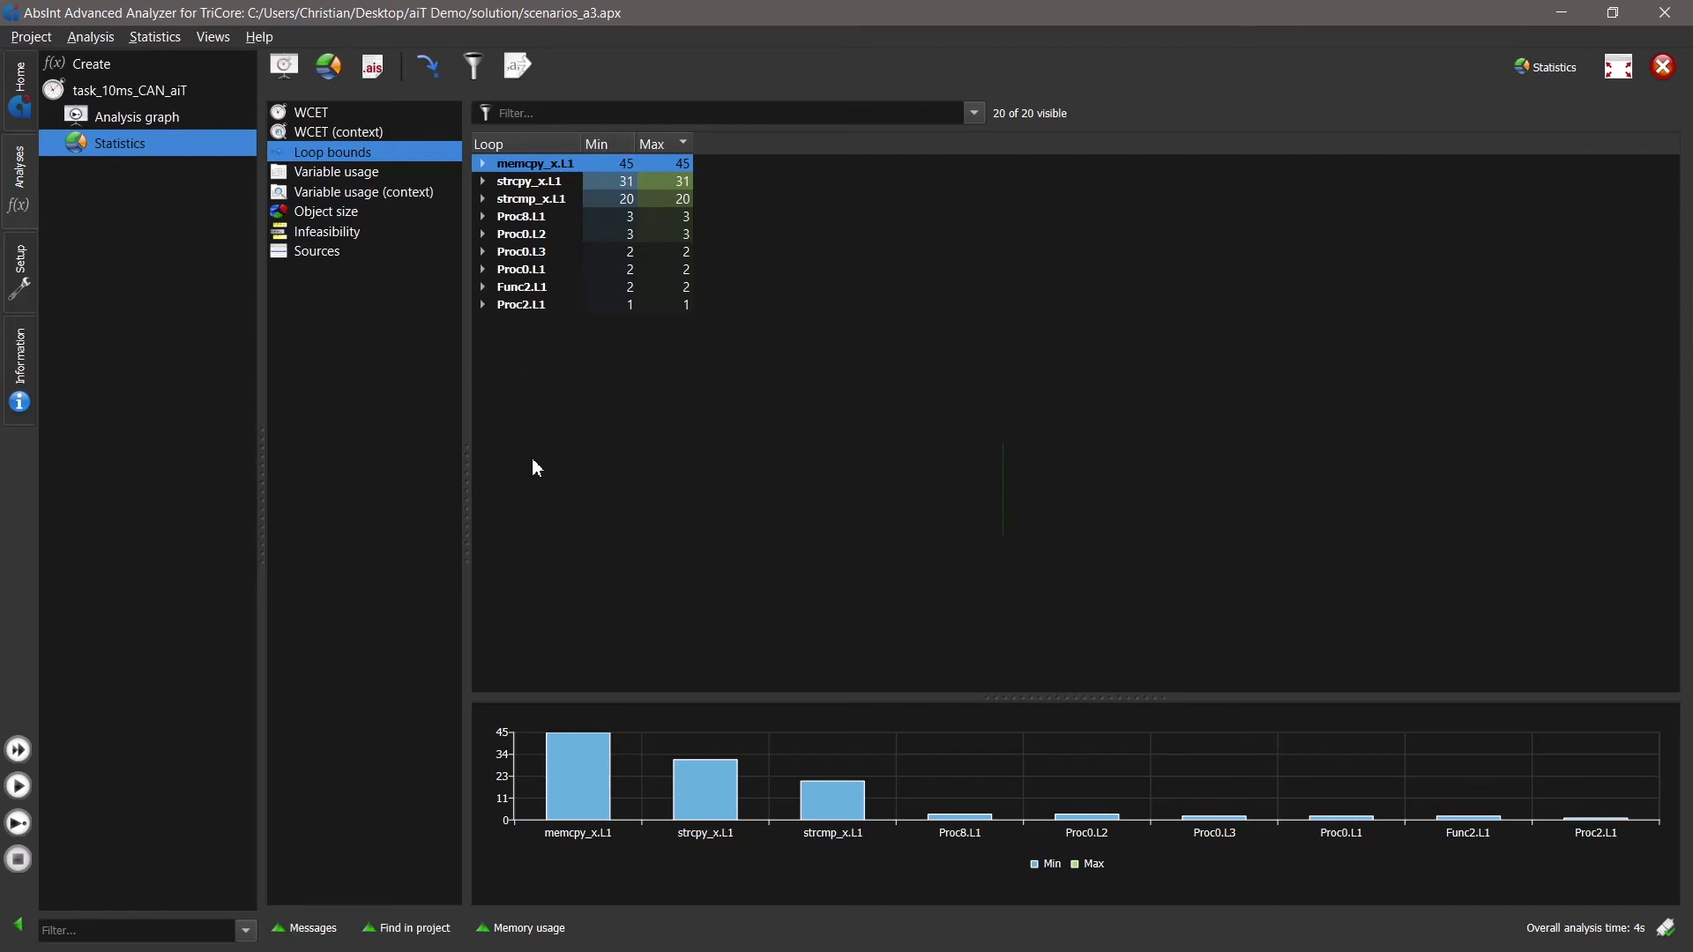
- Show the variable usage statistics, overall and by context, and expand the context tree from task_10ms_dhry through dhry
{"action": "left_click", "coordinate": [374, 177]}
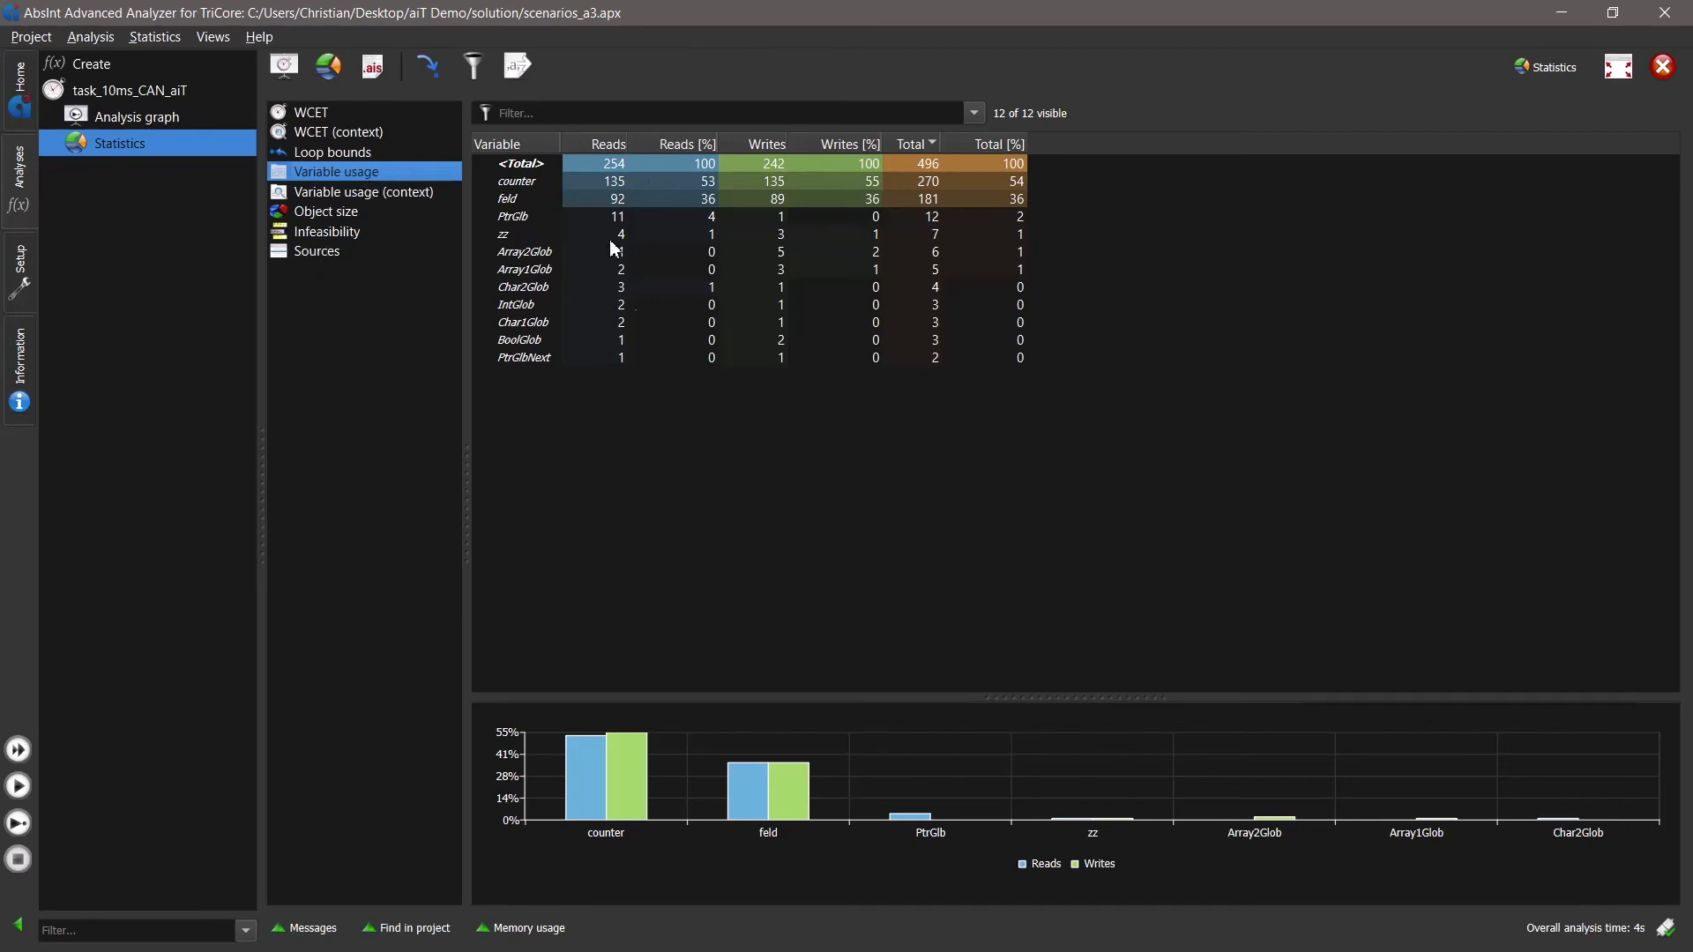
{"action": "left_click", "coordinate": [373, 190]}
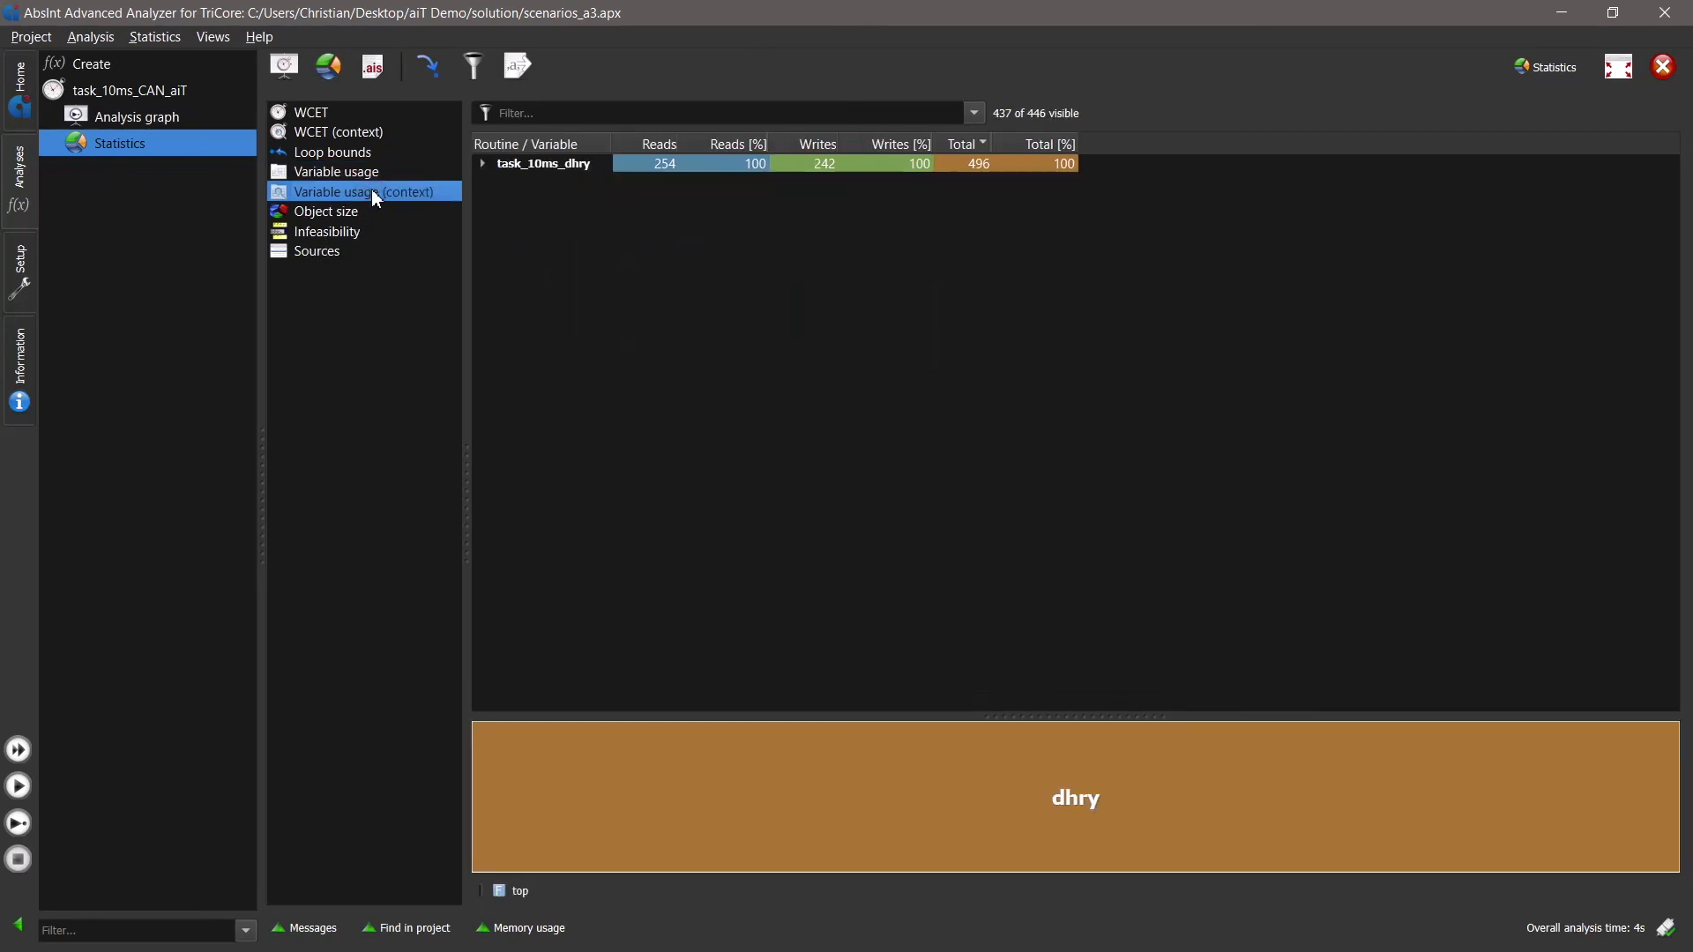
{"action": "left_click", "coordinate": [482, 164]}
{"action": "left_click", "coordinate": [505, 181]}
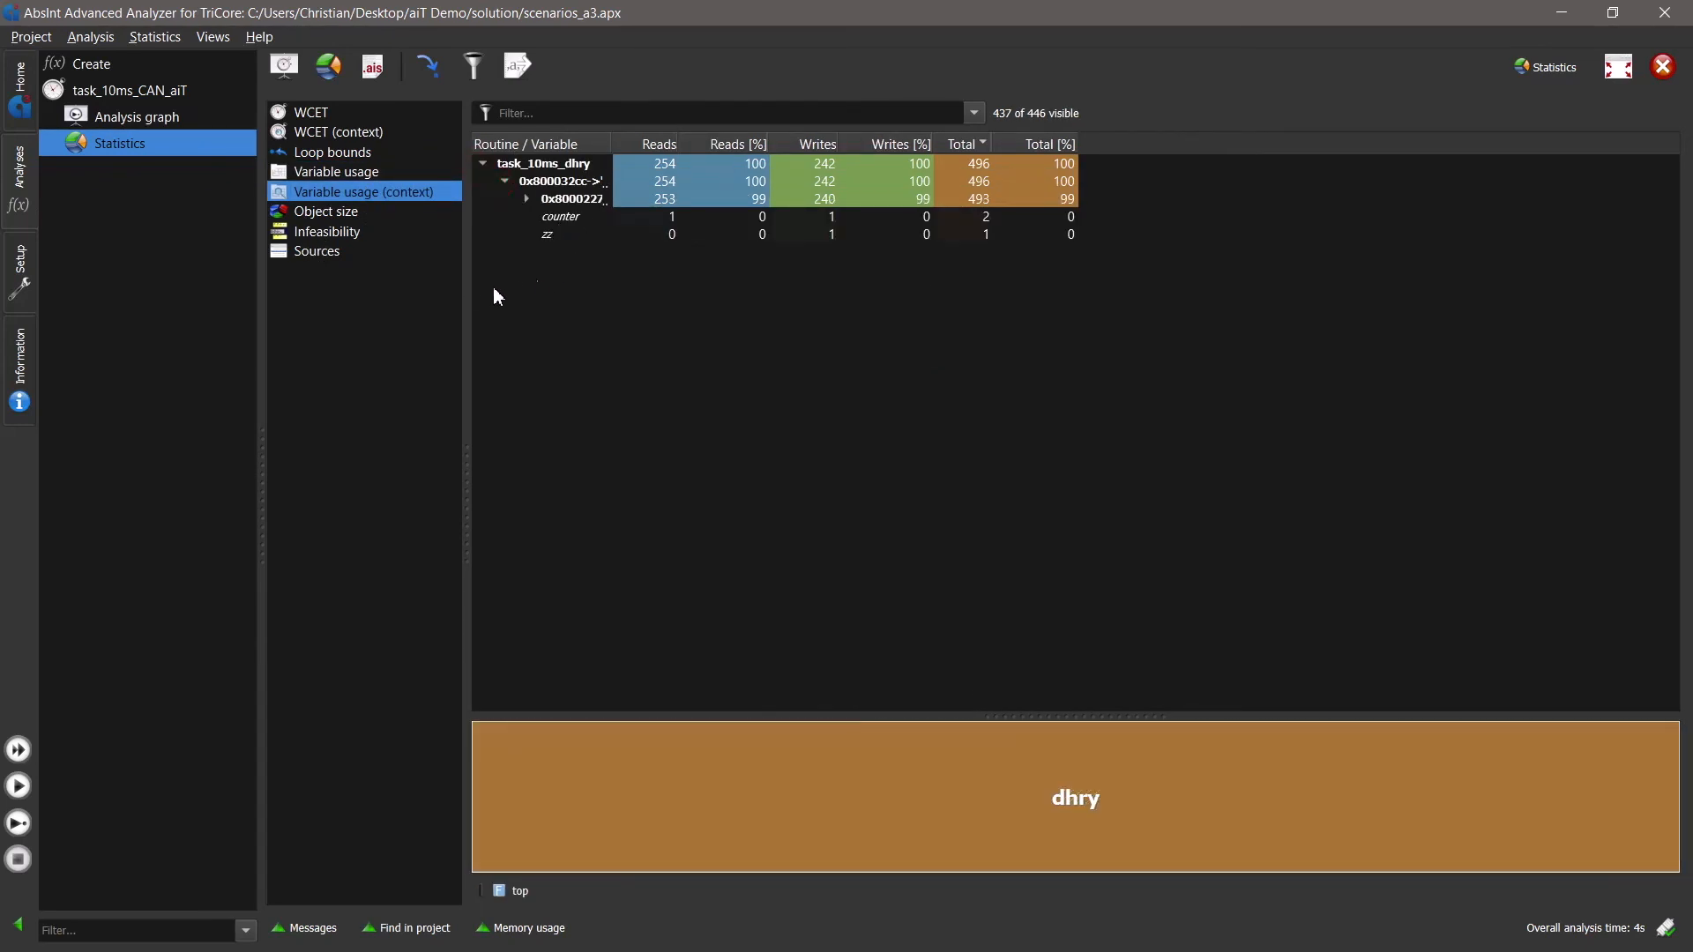
- Return to the analysis graph and examine the routines called below Proc0
{"action": "left_click", "coordinate": [126, 115]}
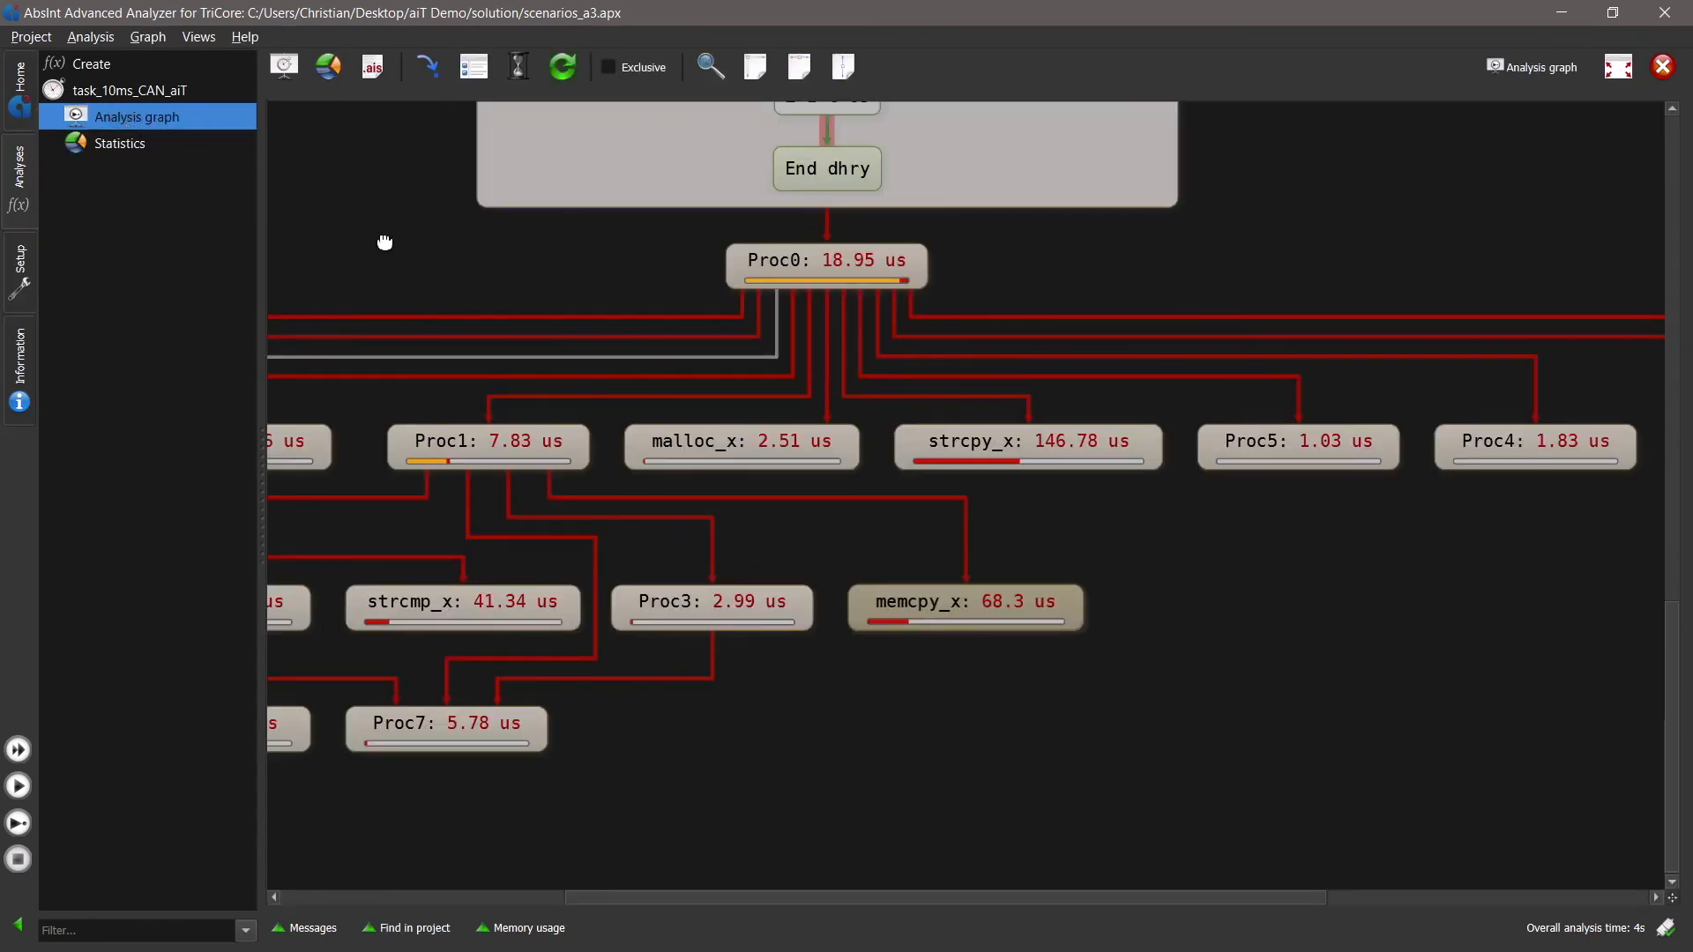
{"action": "left_click_drag", "start_coordinate": [727, 381], "coordinate": [765, 317]}
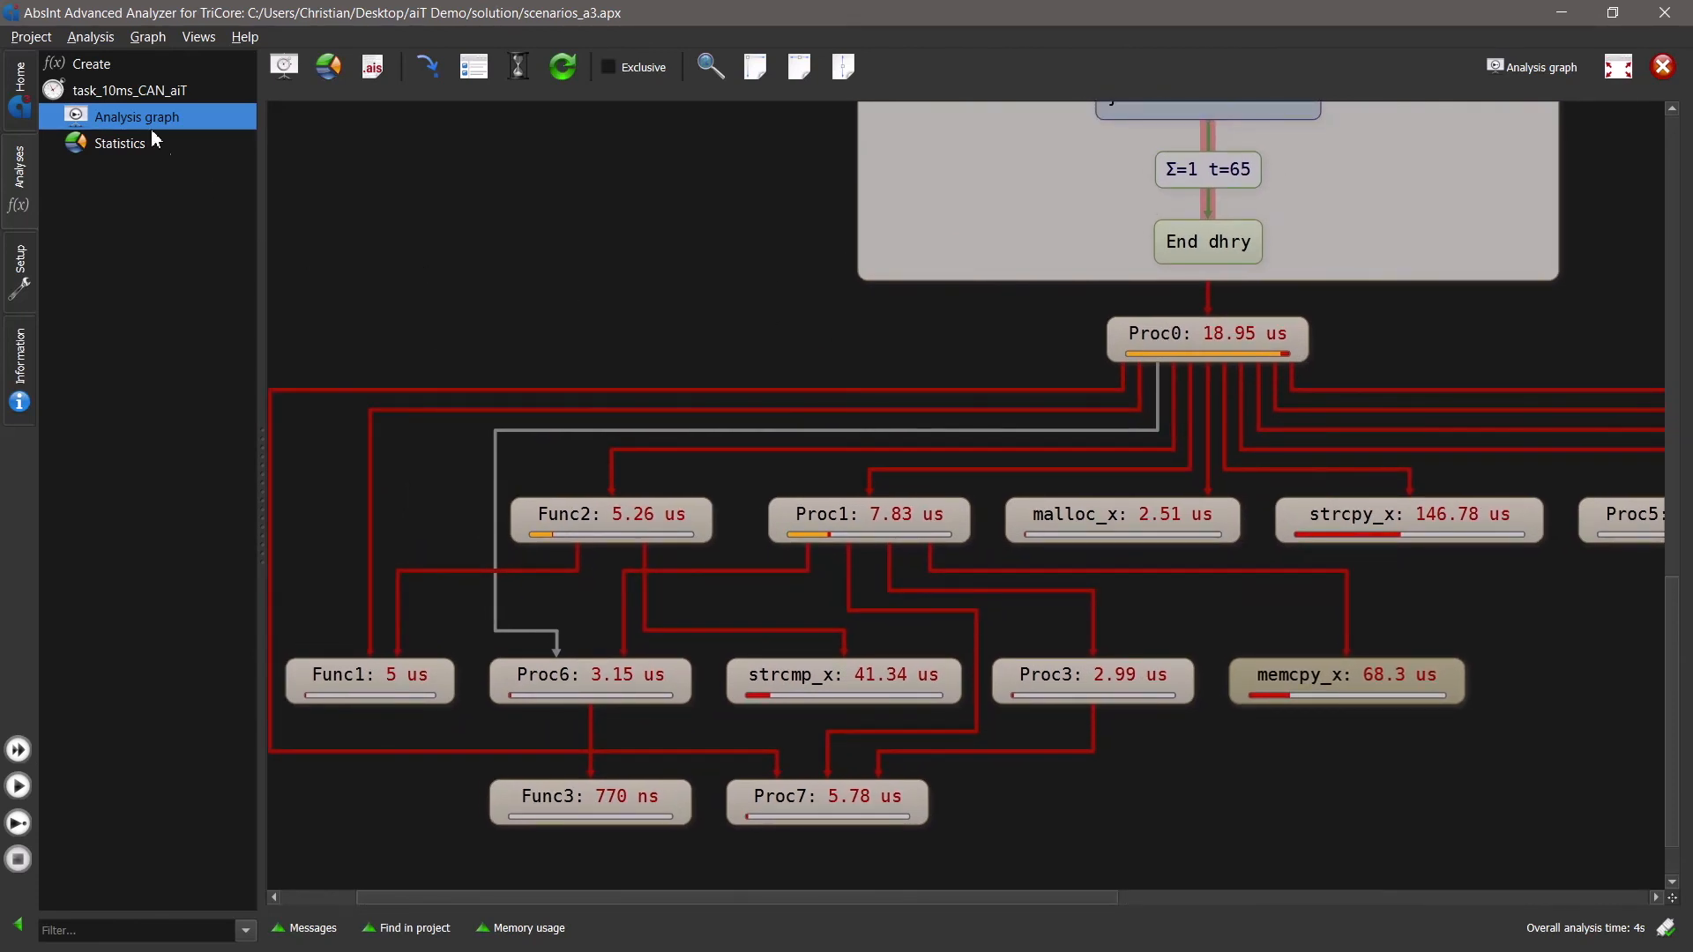
- Open the text report of the task_10ms_CAN_aiT analysis, read through it and widen its outline to show the full section names
{"action": "left_click", "coordinate": [143, 94]}
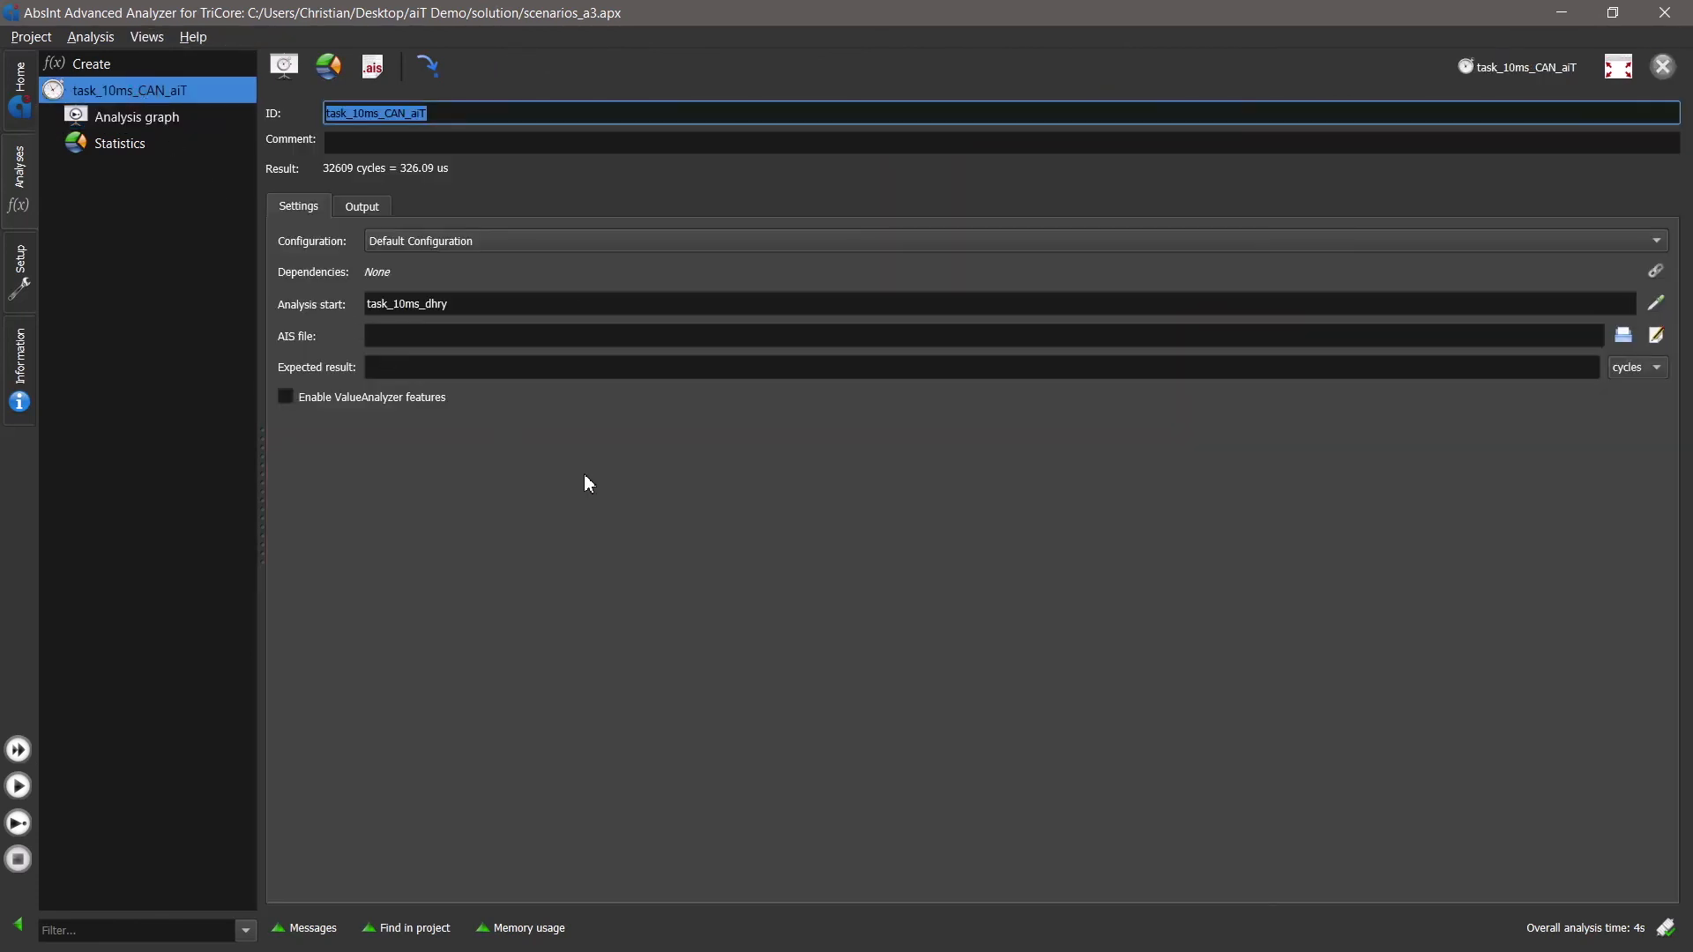
{"action": "left_click", "coordinate": [369, 208]}
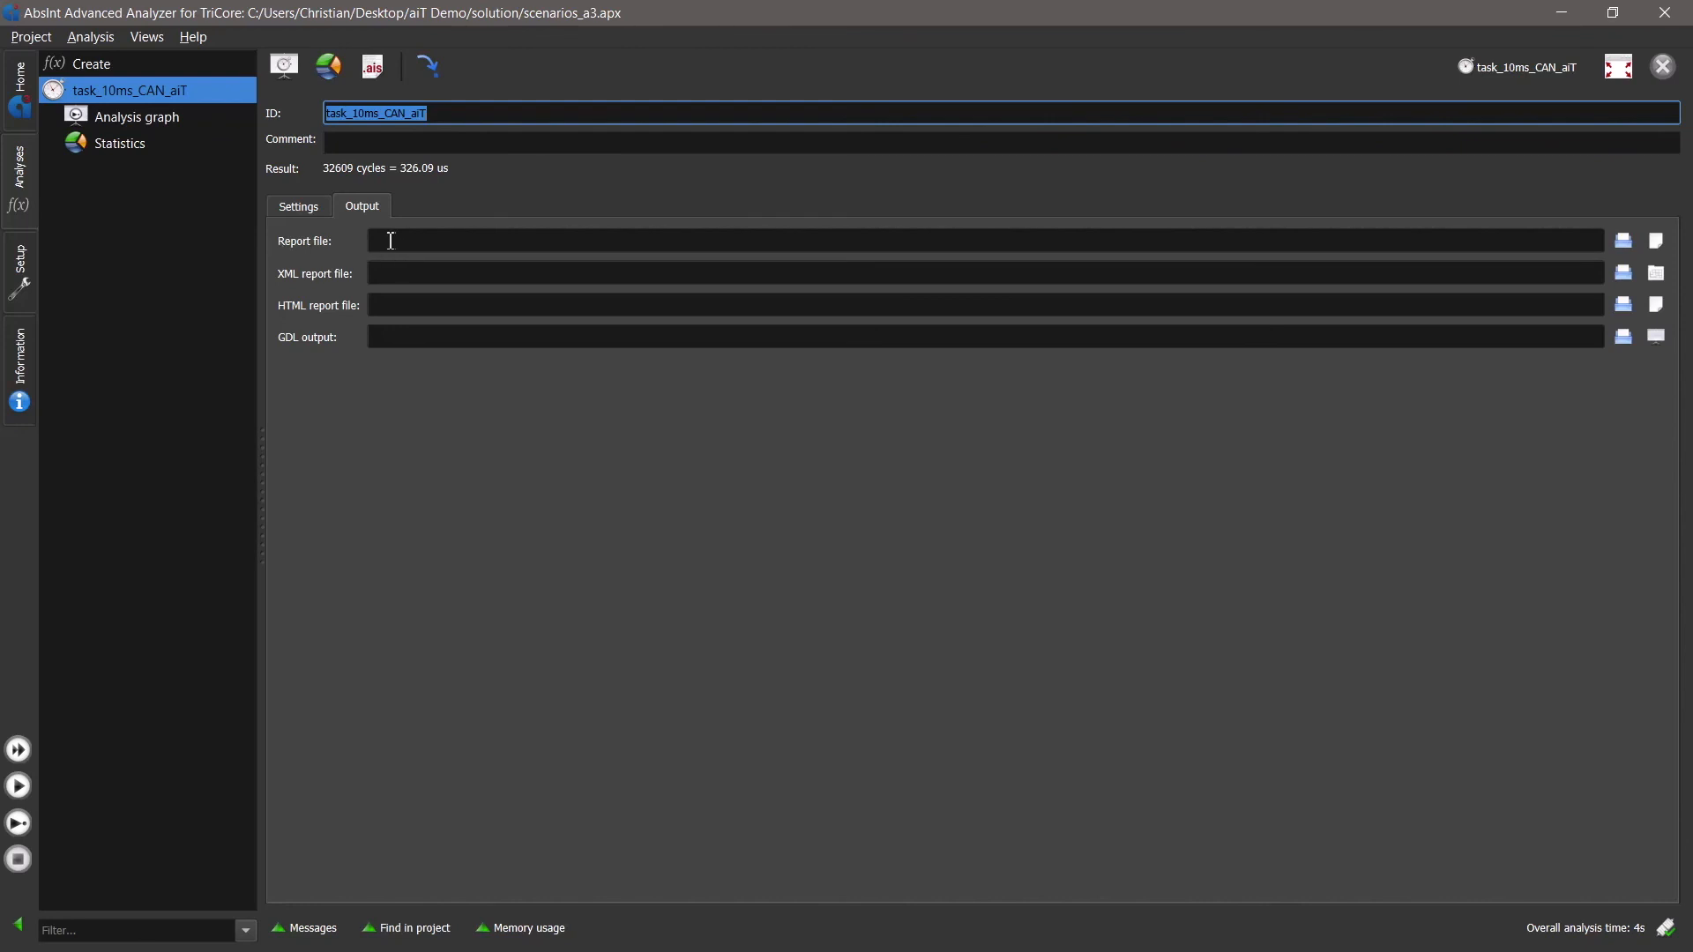
{"action": "left_click", "coordinate": [1654, 244]}
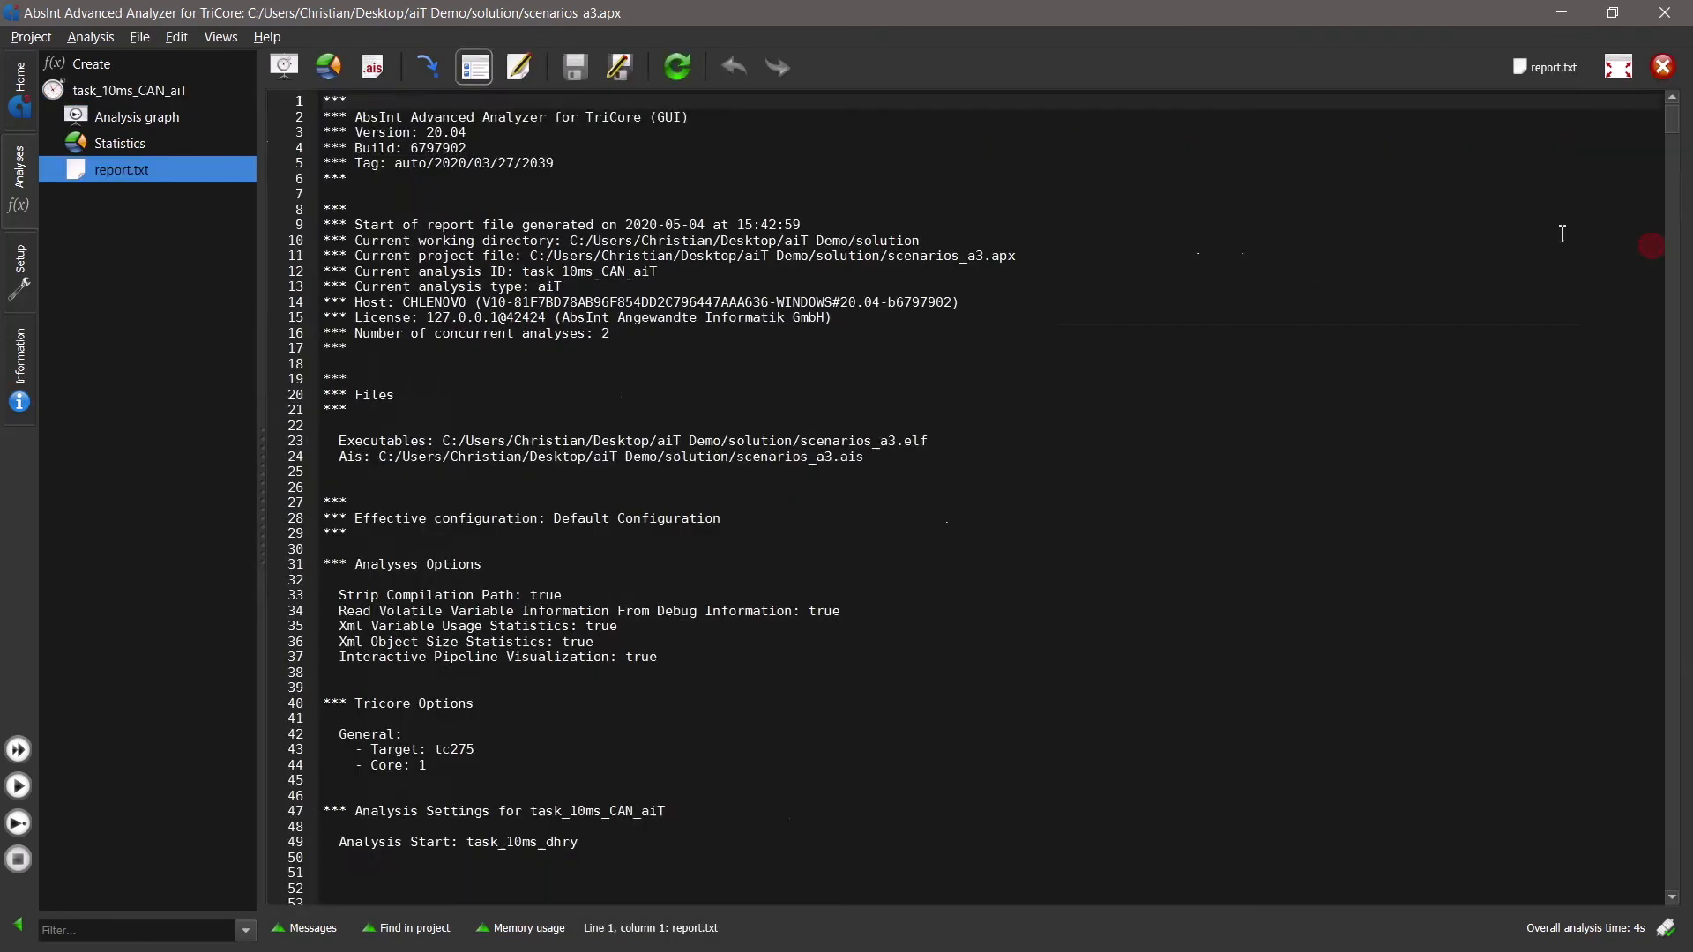
{"action": "scroll", "coordinate": [934, 283], "scroll_direction": "down", "scroll_amount": 20}
{"action": "scroll", "coordinate": [953, 304], "scroll_direction": "down", "scroll_amount": 20}
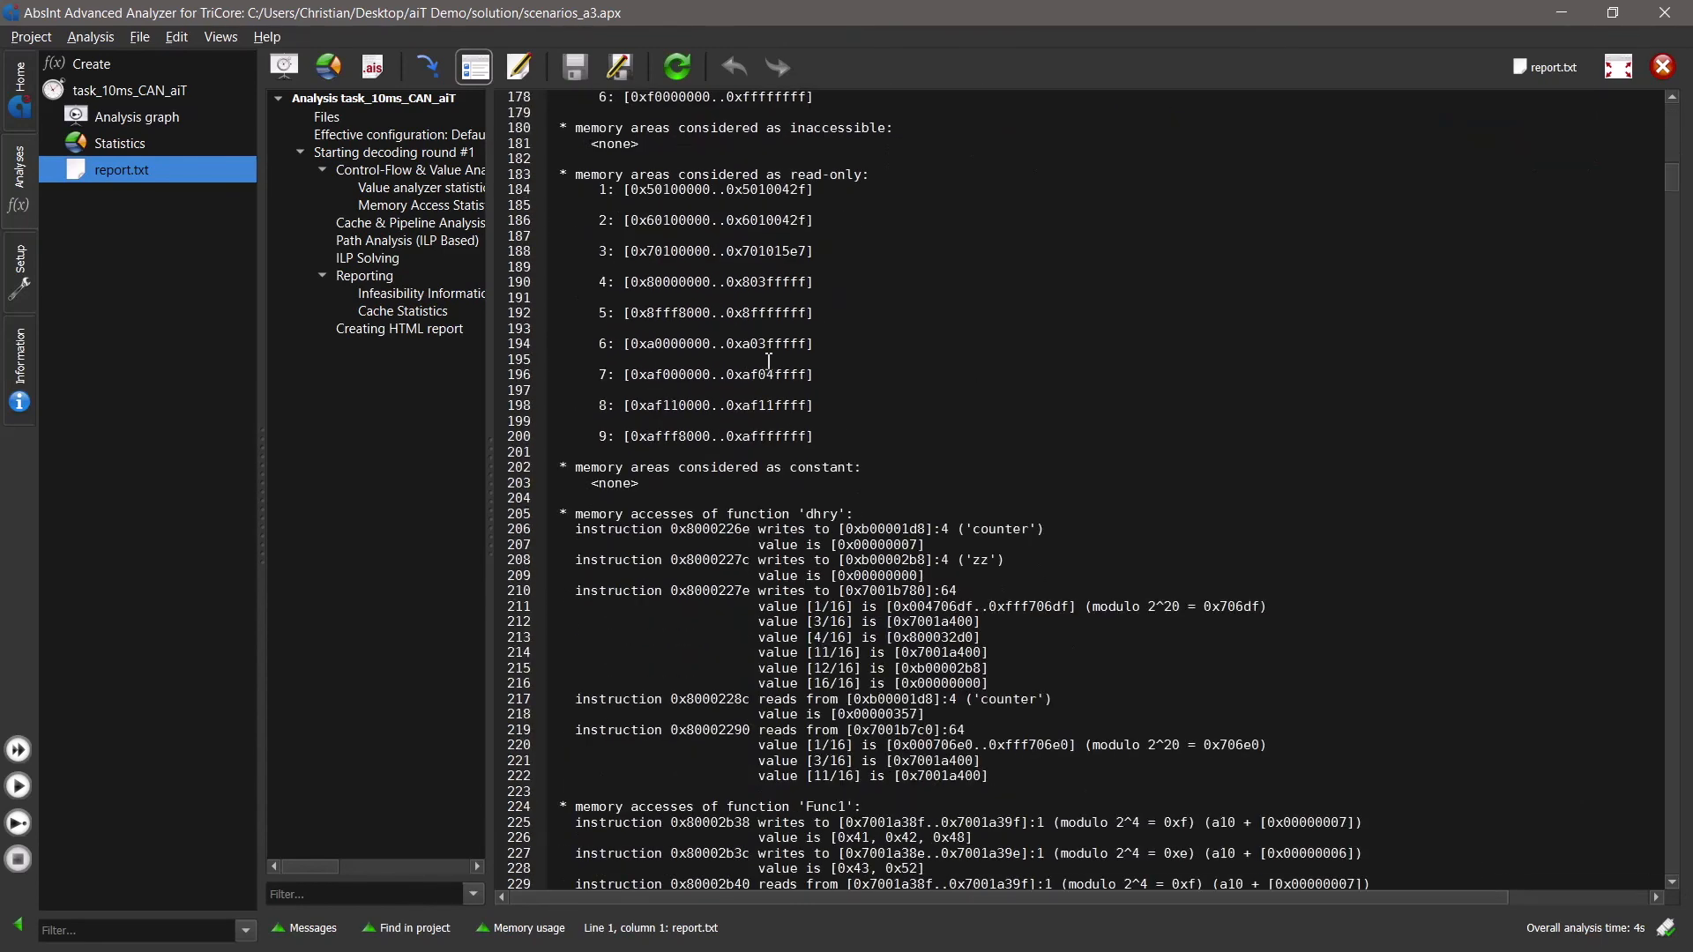
{"action": "left_click_drag", "start_coordinate": [489, 334], "coordinate": [657, 333]}
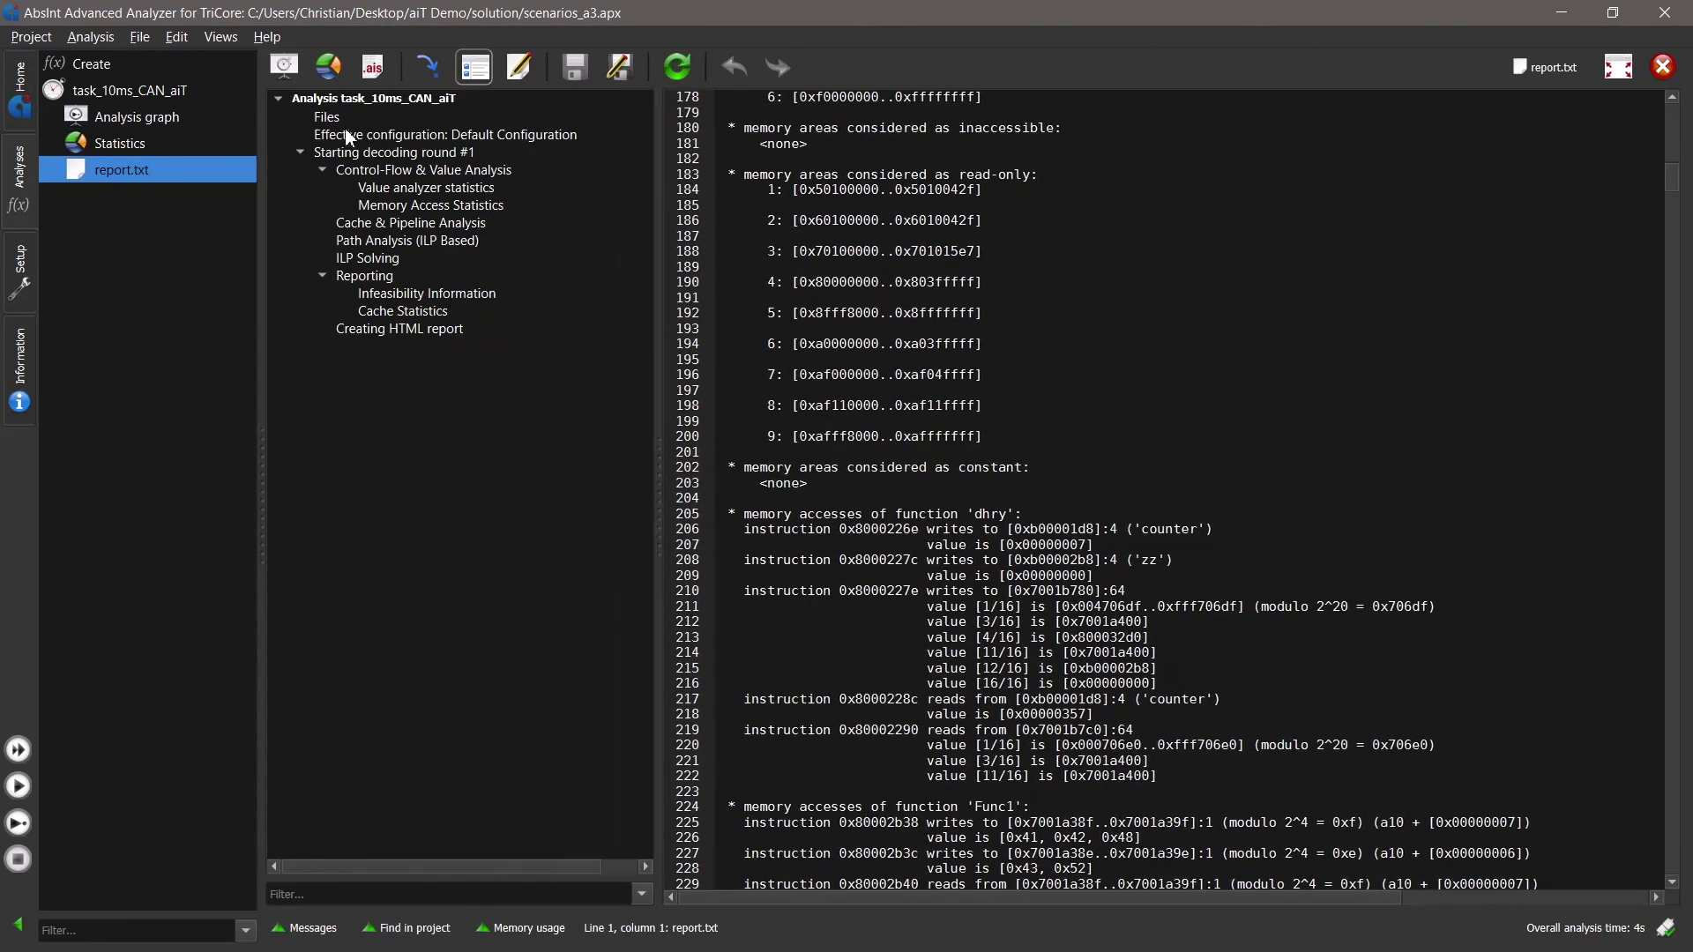
- Open the HTML report of the task_10ms_CAN_aiT analysis in the web browser
{"action": "left_click", "coordinate": [156, 90]}
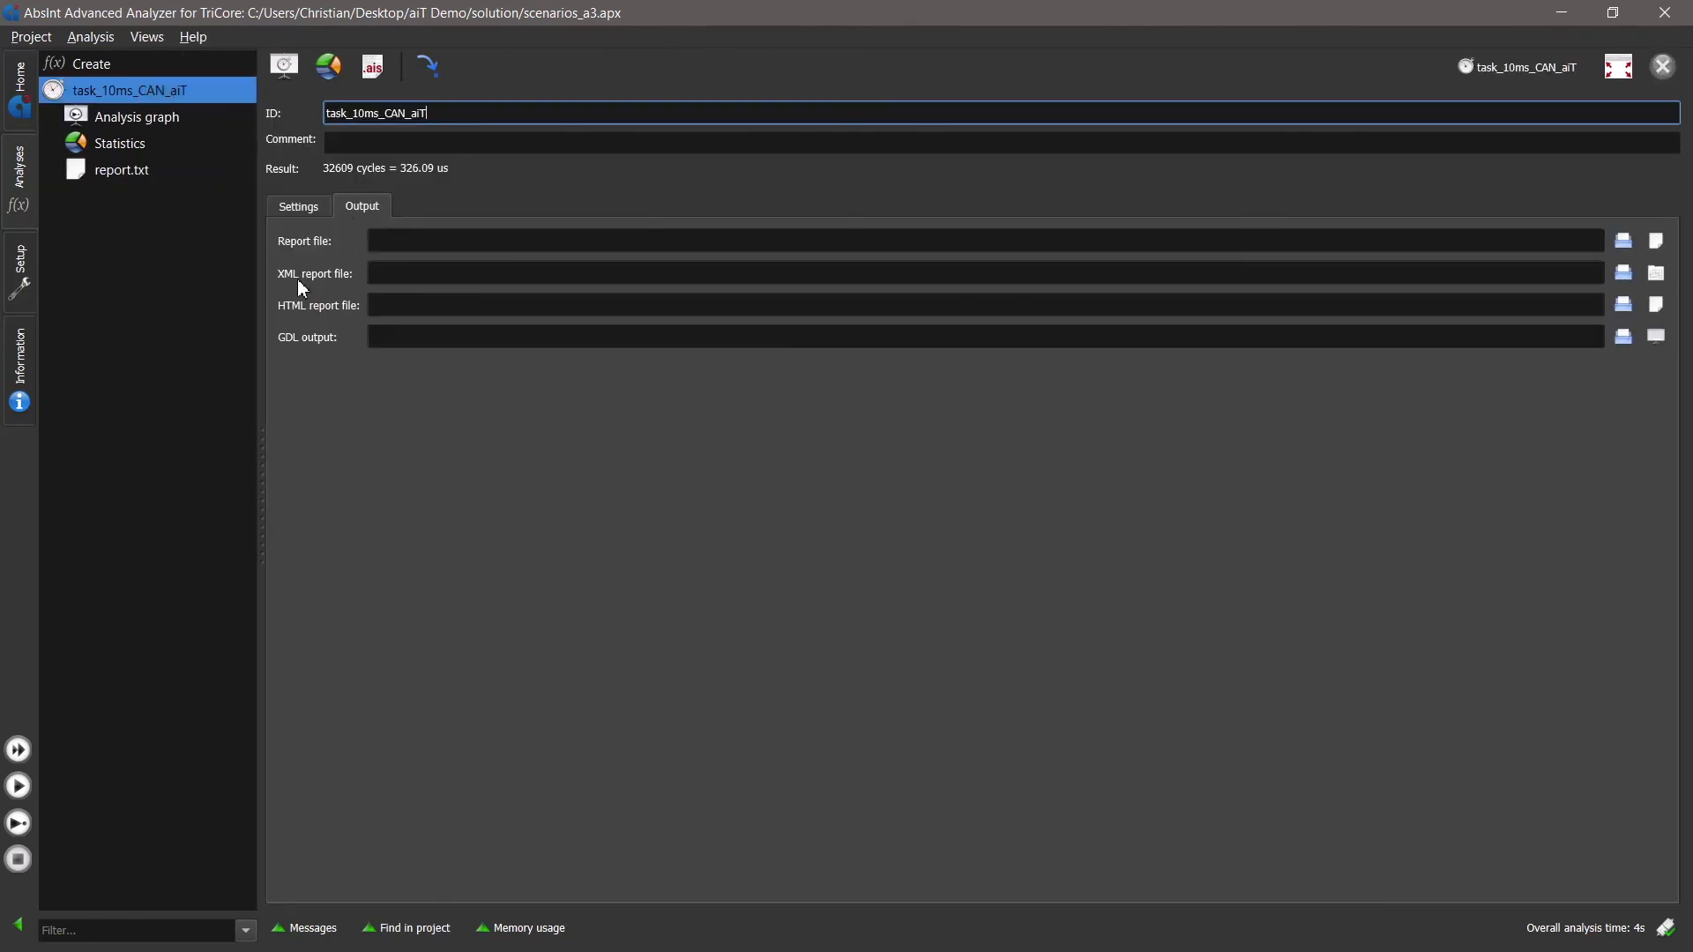
{"action": "left_click", "coordinate": [374, 275]}
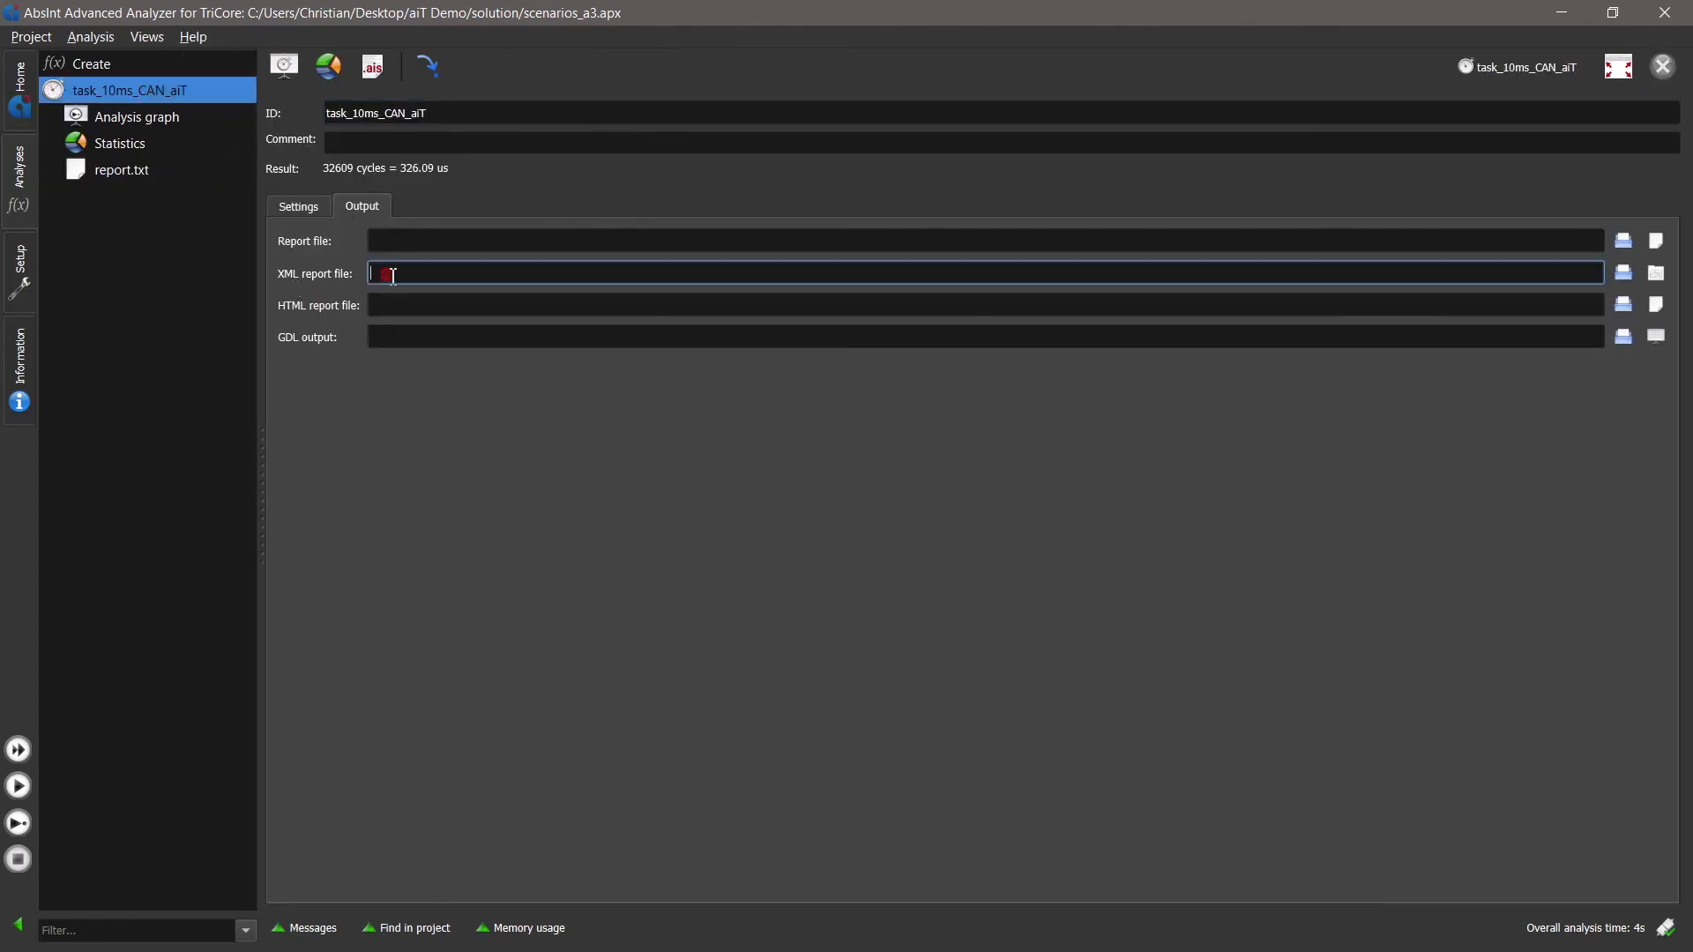
{"action": "left_click", "coordinate": [403, 310]}
{"action": "left_click", "coordinate": [1656, 304]}
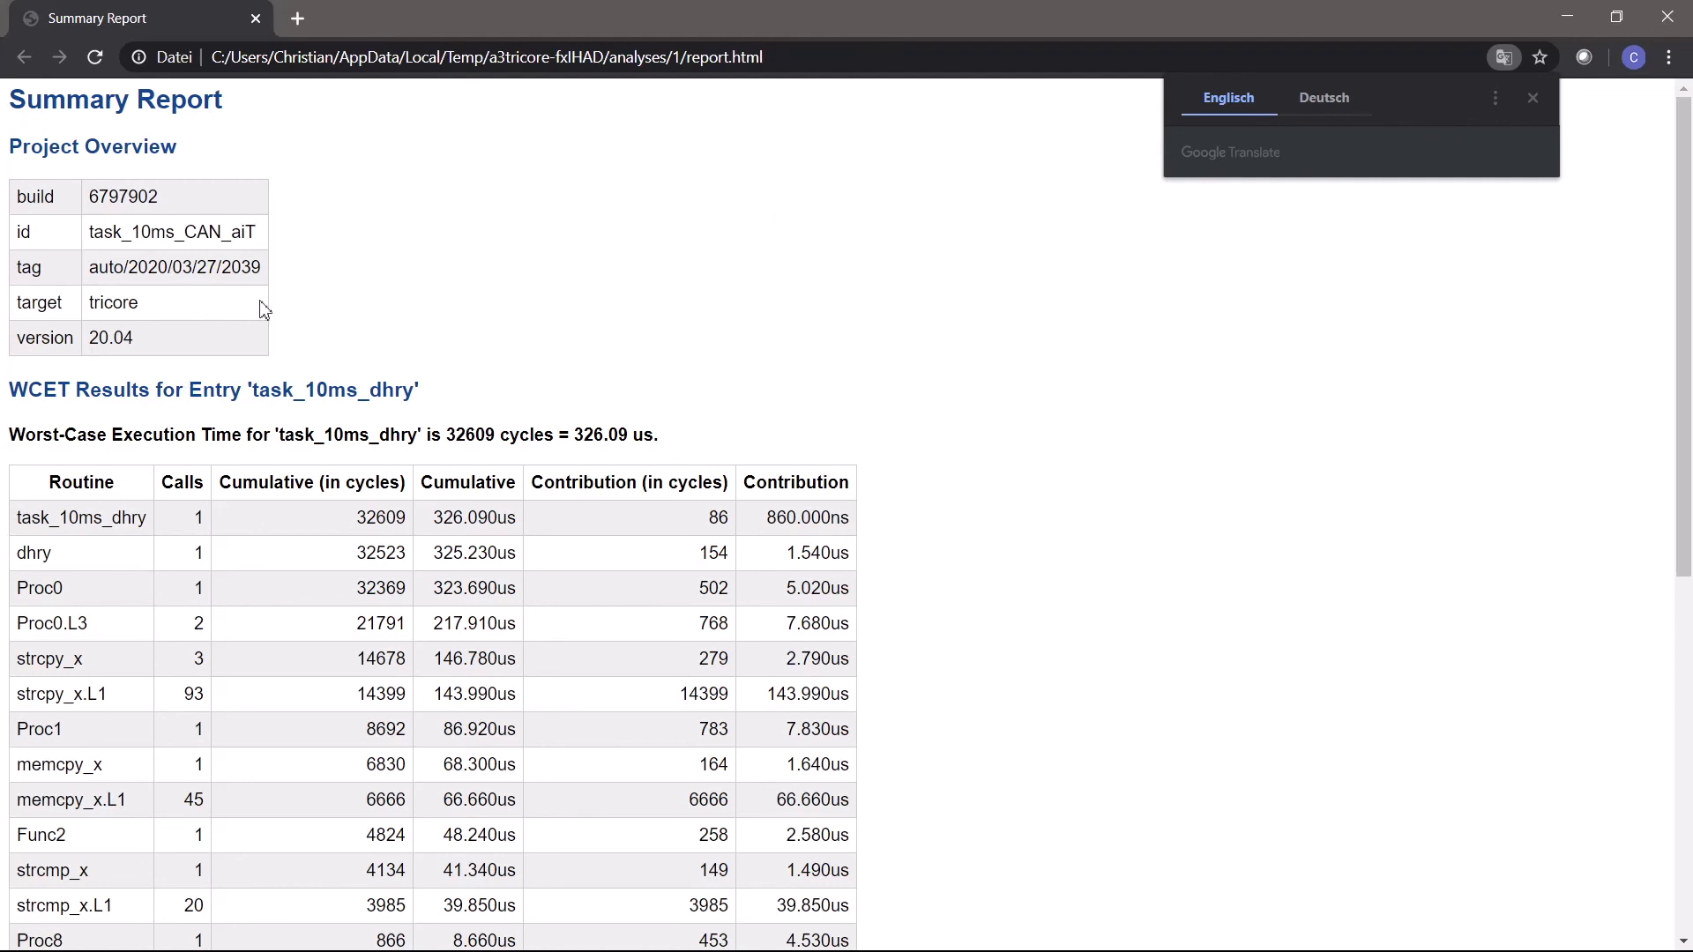
- Review the HTML report's per-routine WCET results and message overview, and close the browser
{"action": "scroll", "coordinate": [944, 405], "scroll_direction": "down", "scroll_amount": 1}
{"action": "left_click_drag", "start_coordinate": [670, 325], "coordinate": [7, 324]}
{"action": "left_click", "coordinate": [850, 308]}
{"action": "scroll", "coordinate": [783, 446], "scroll_direction": "down", "scroll_amount": 3}
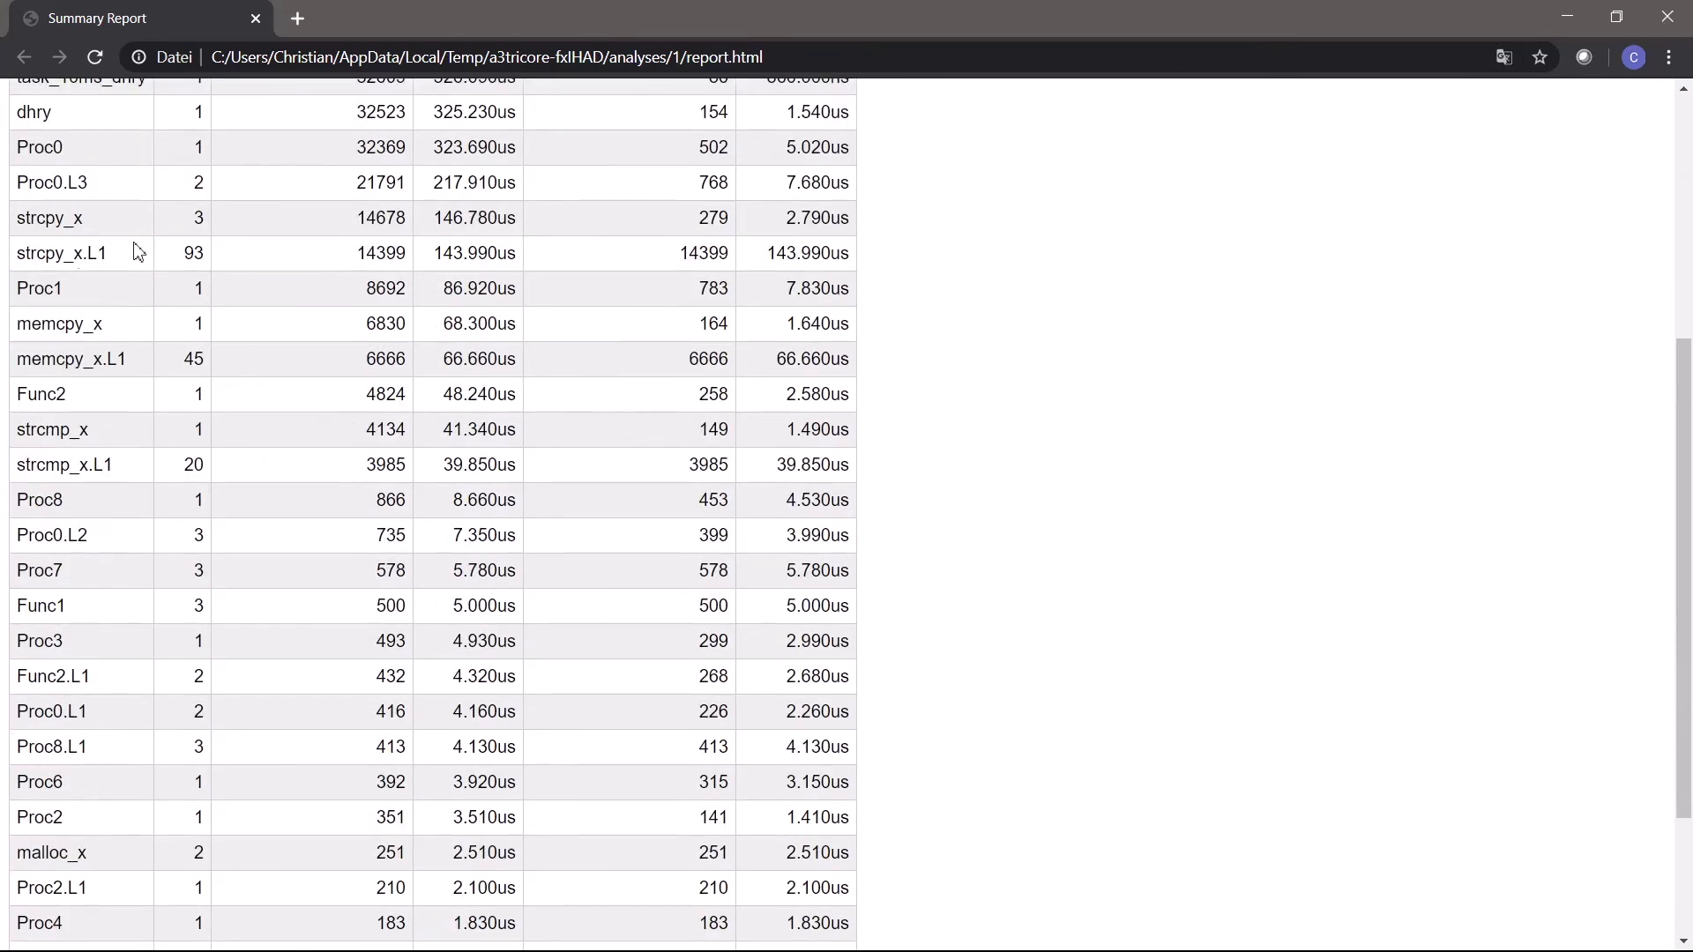
{"action": "scroll", "coordinate": [168, 286], "scroll_direction": "up", "scroll_amount": 1}
{"action": "scroll", "coordinate": [829, 503], "scroll_direction": "down", "scroll_amount": 3}
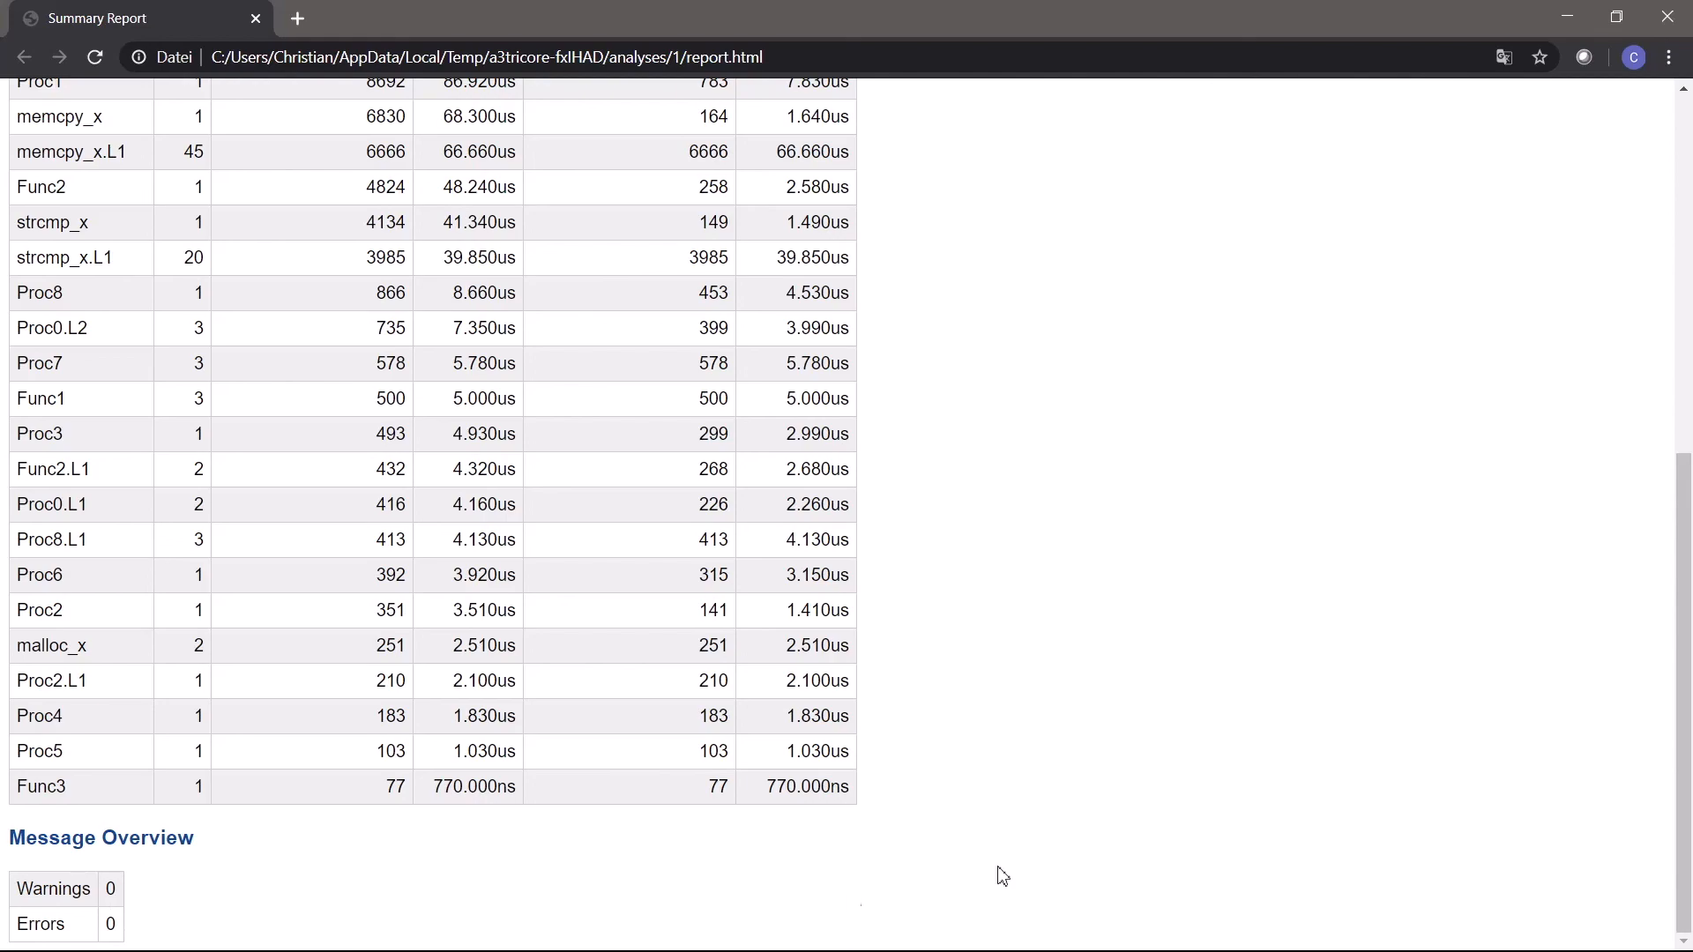
{"action": "left_click", "coordinate": [1678, 144]}
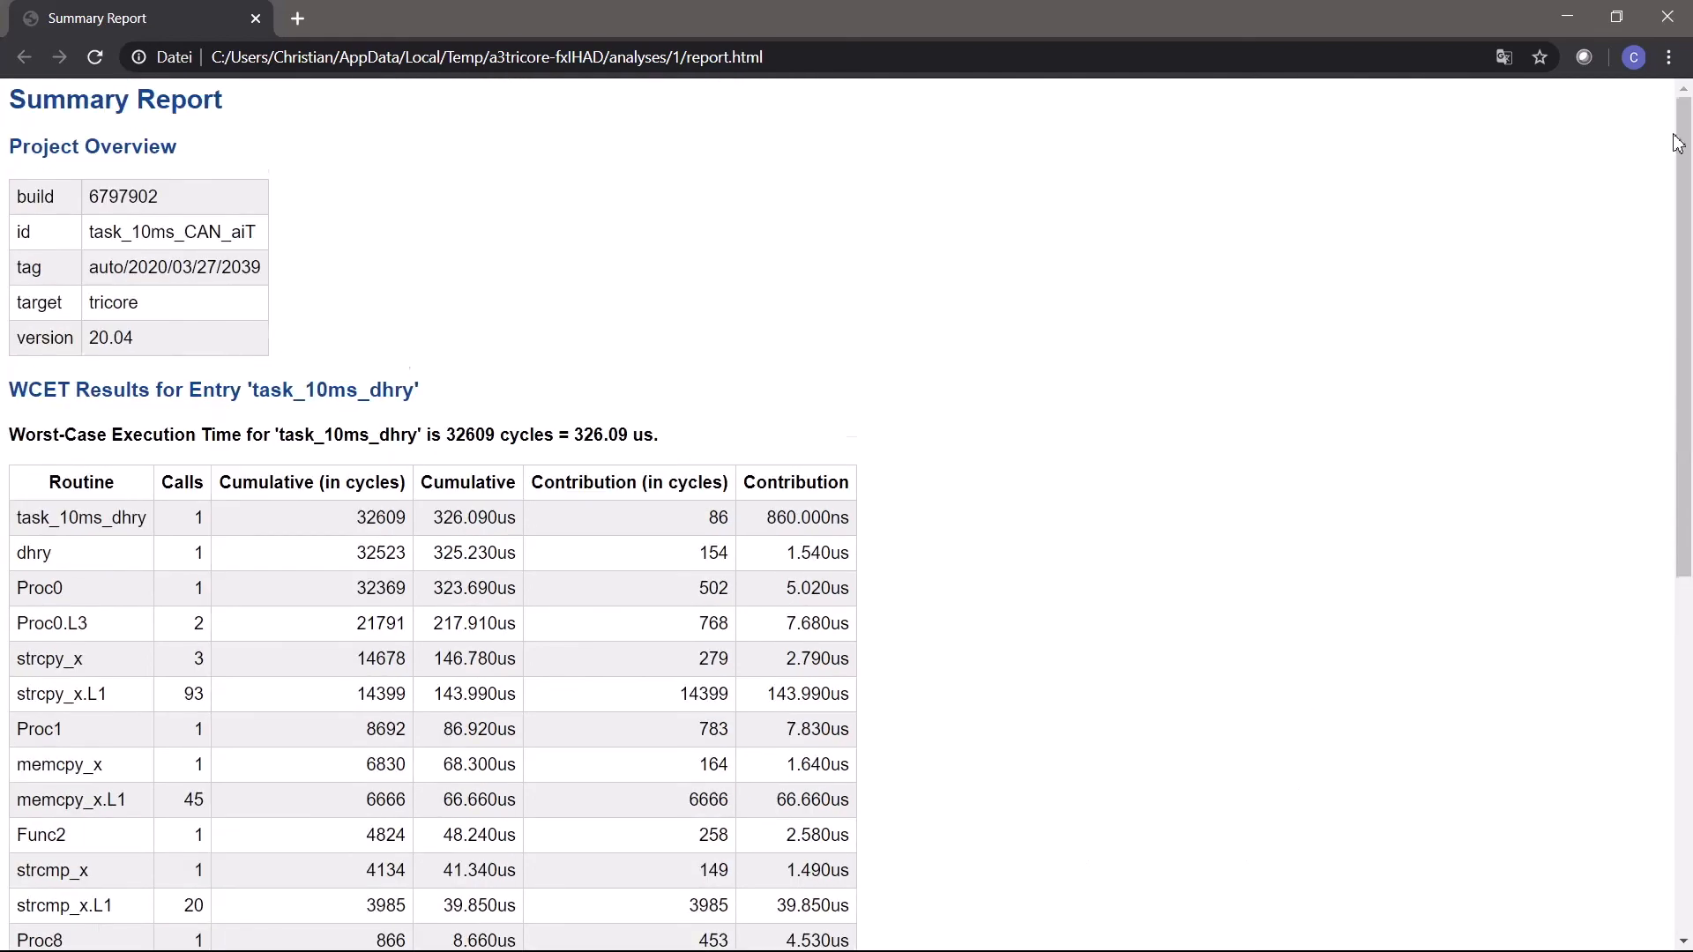
{"action": "left_click", "coordinate": [1666, 17]}
- Set the expected result of the task_10ms_CAN_aiT analysis to 350 µs and rerun the analysis
{"action": "left_click", "coordinate": [304, 209]}
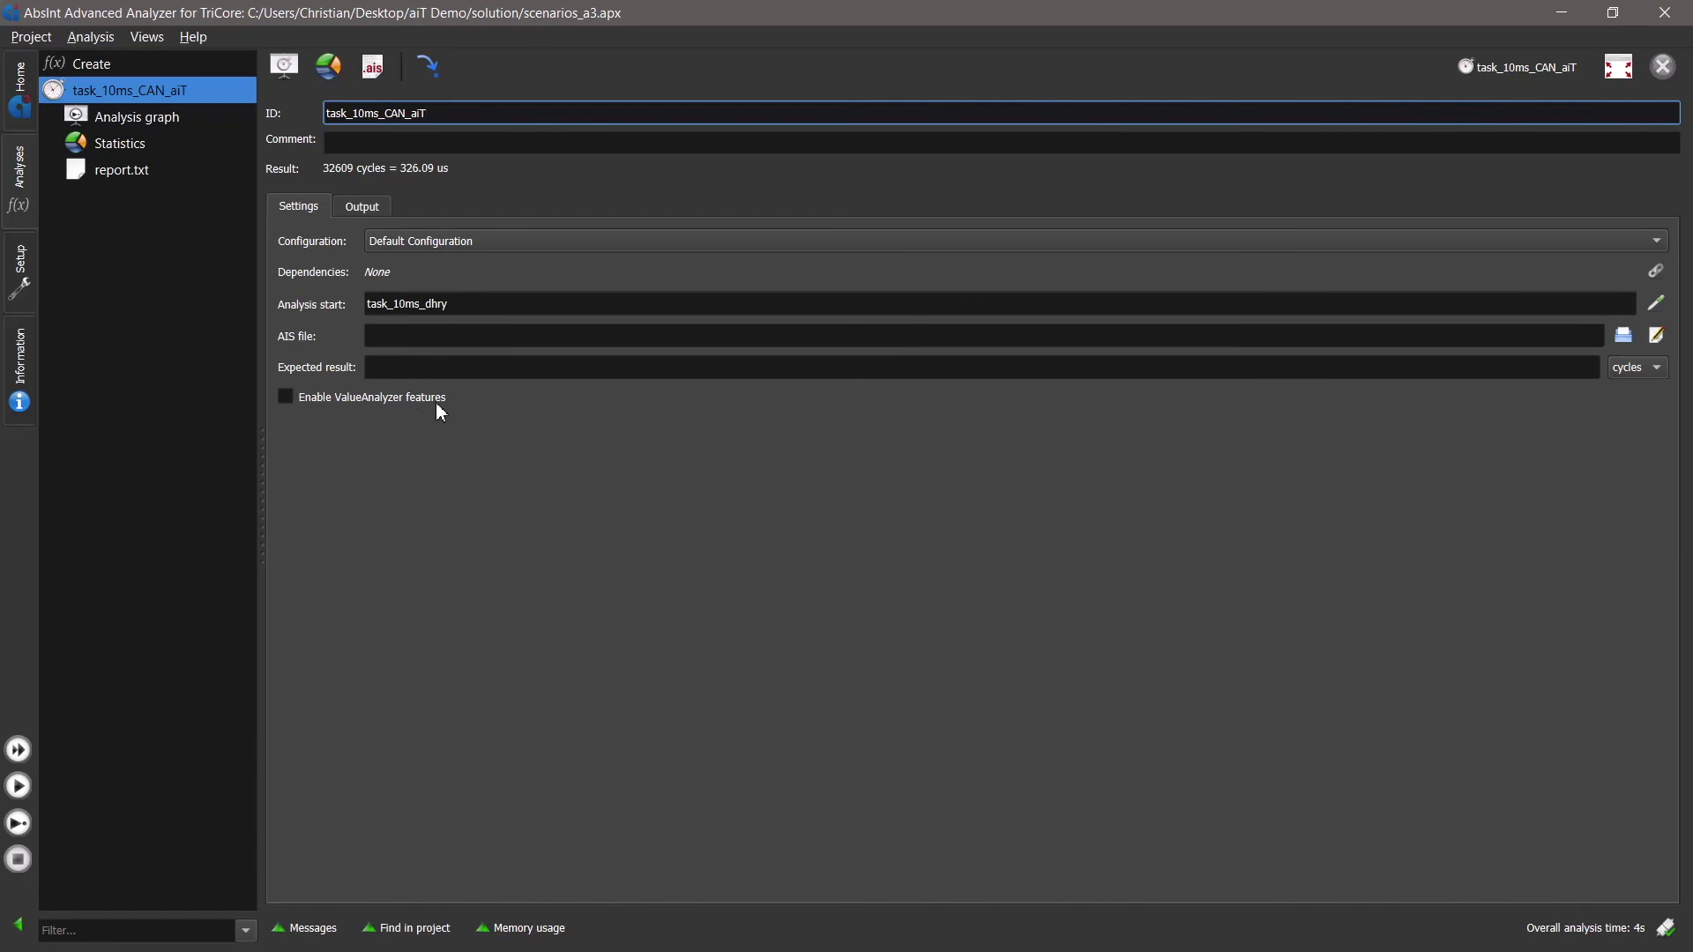
{"action": "left_click", "coordinate": [402, 366]}
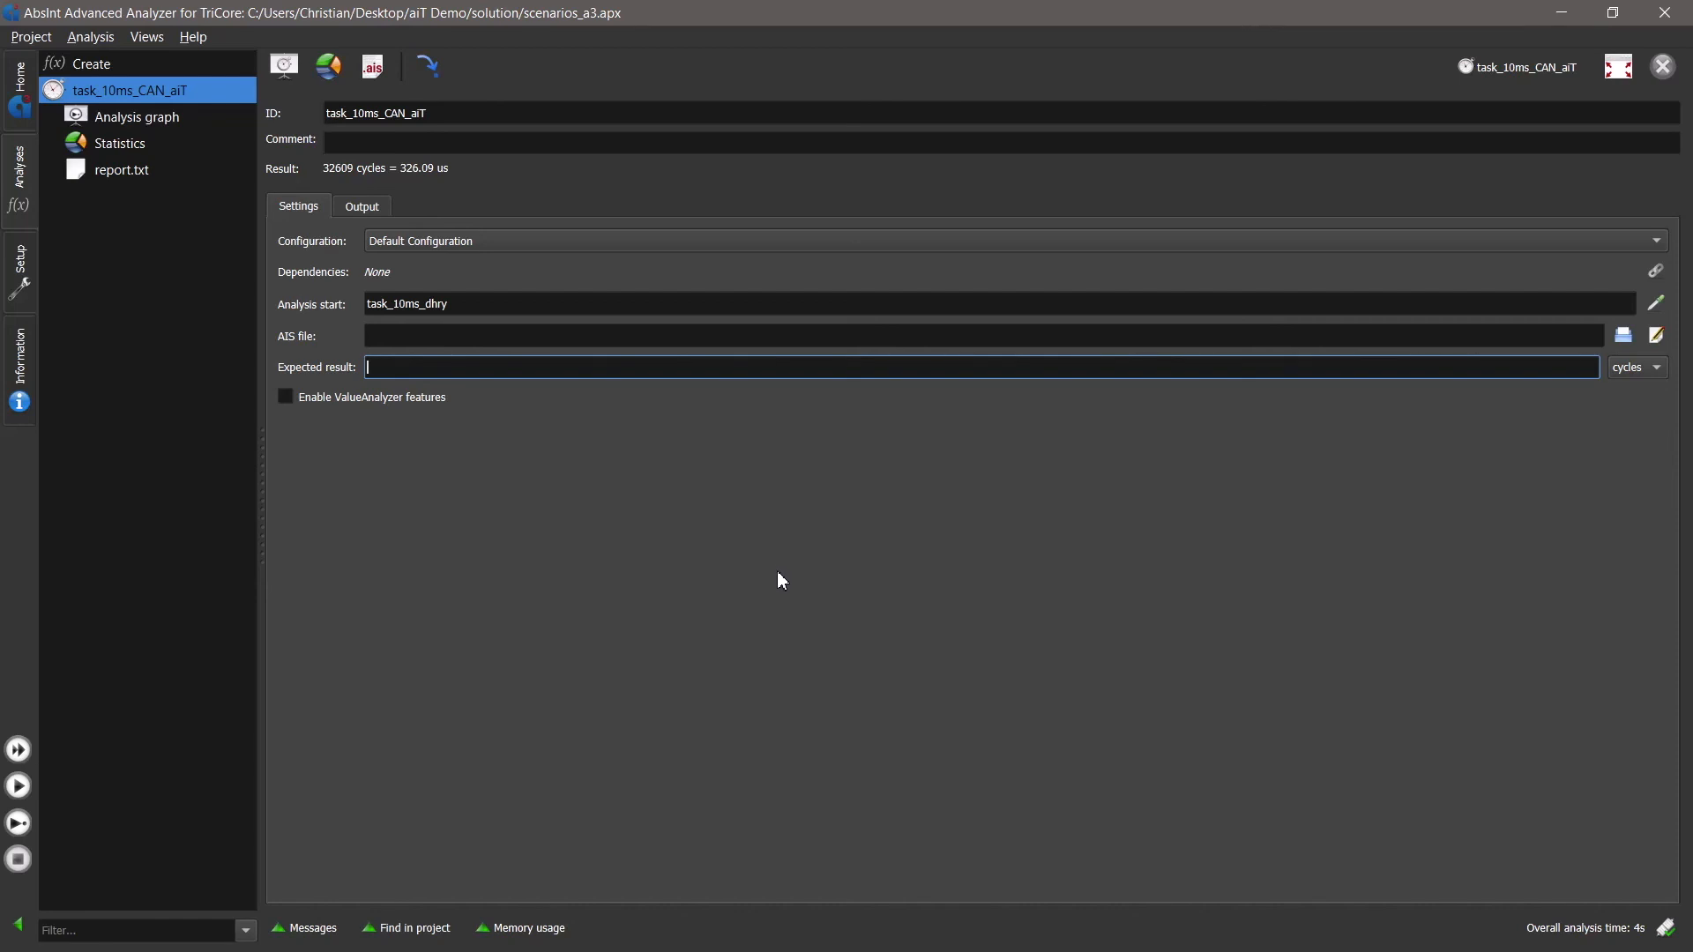
{"action": "left_click", "coordinate": [1636, 370]}
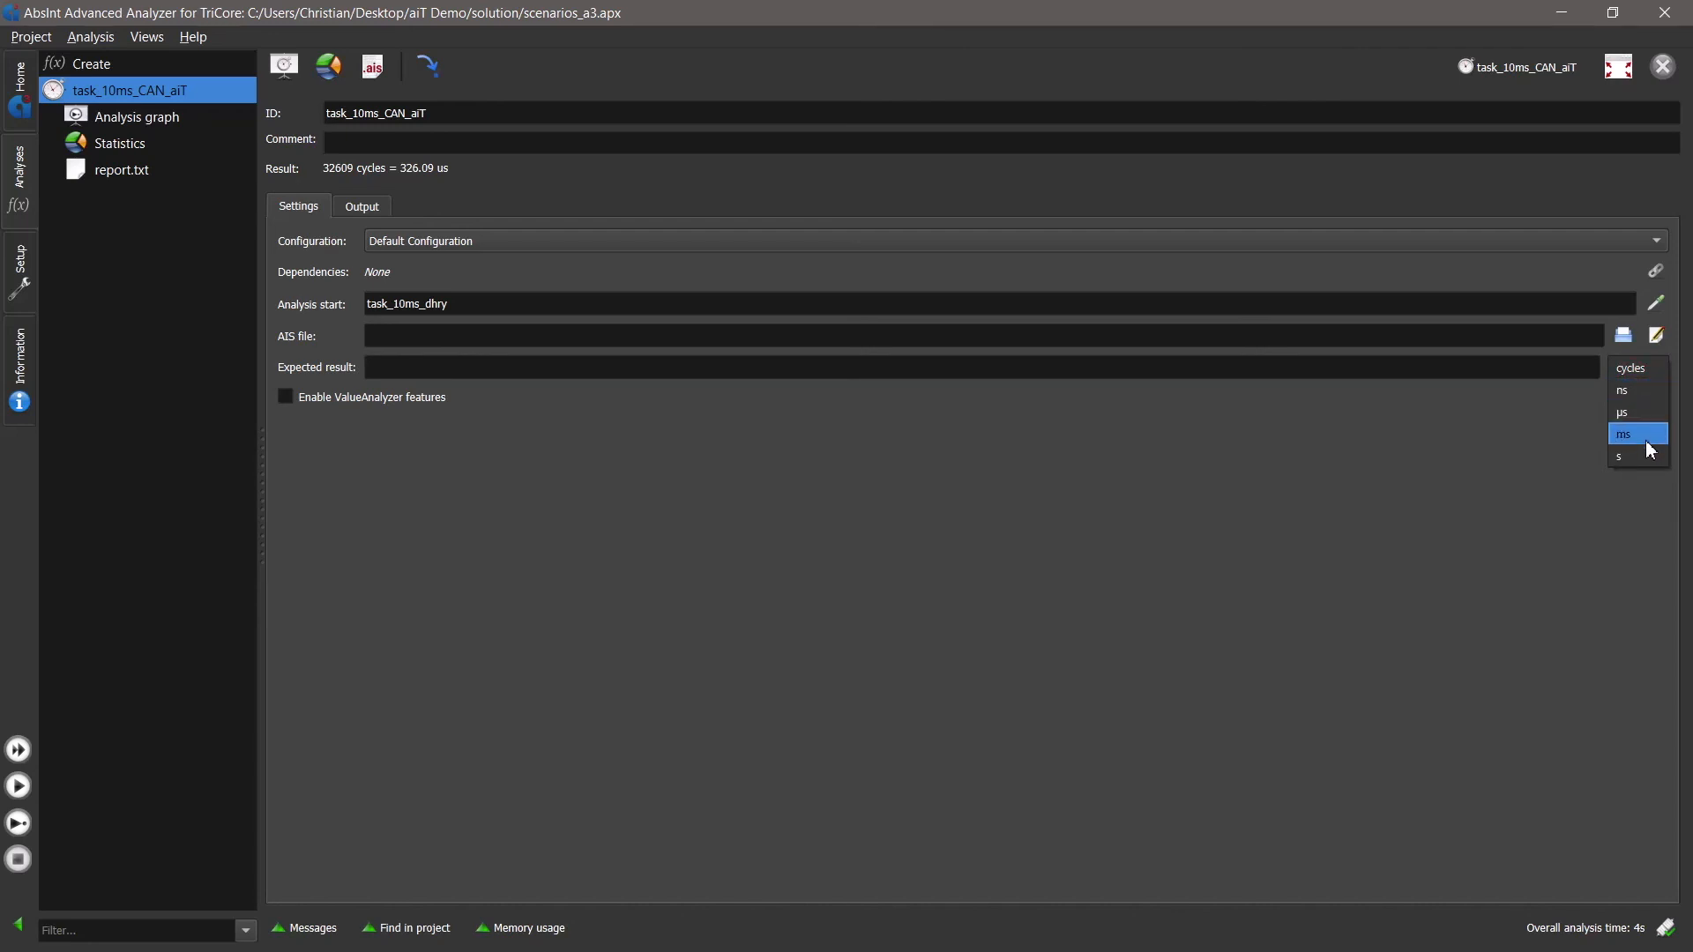
{"action": "left_click", "coordinate": [1653, 411]}
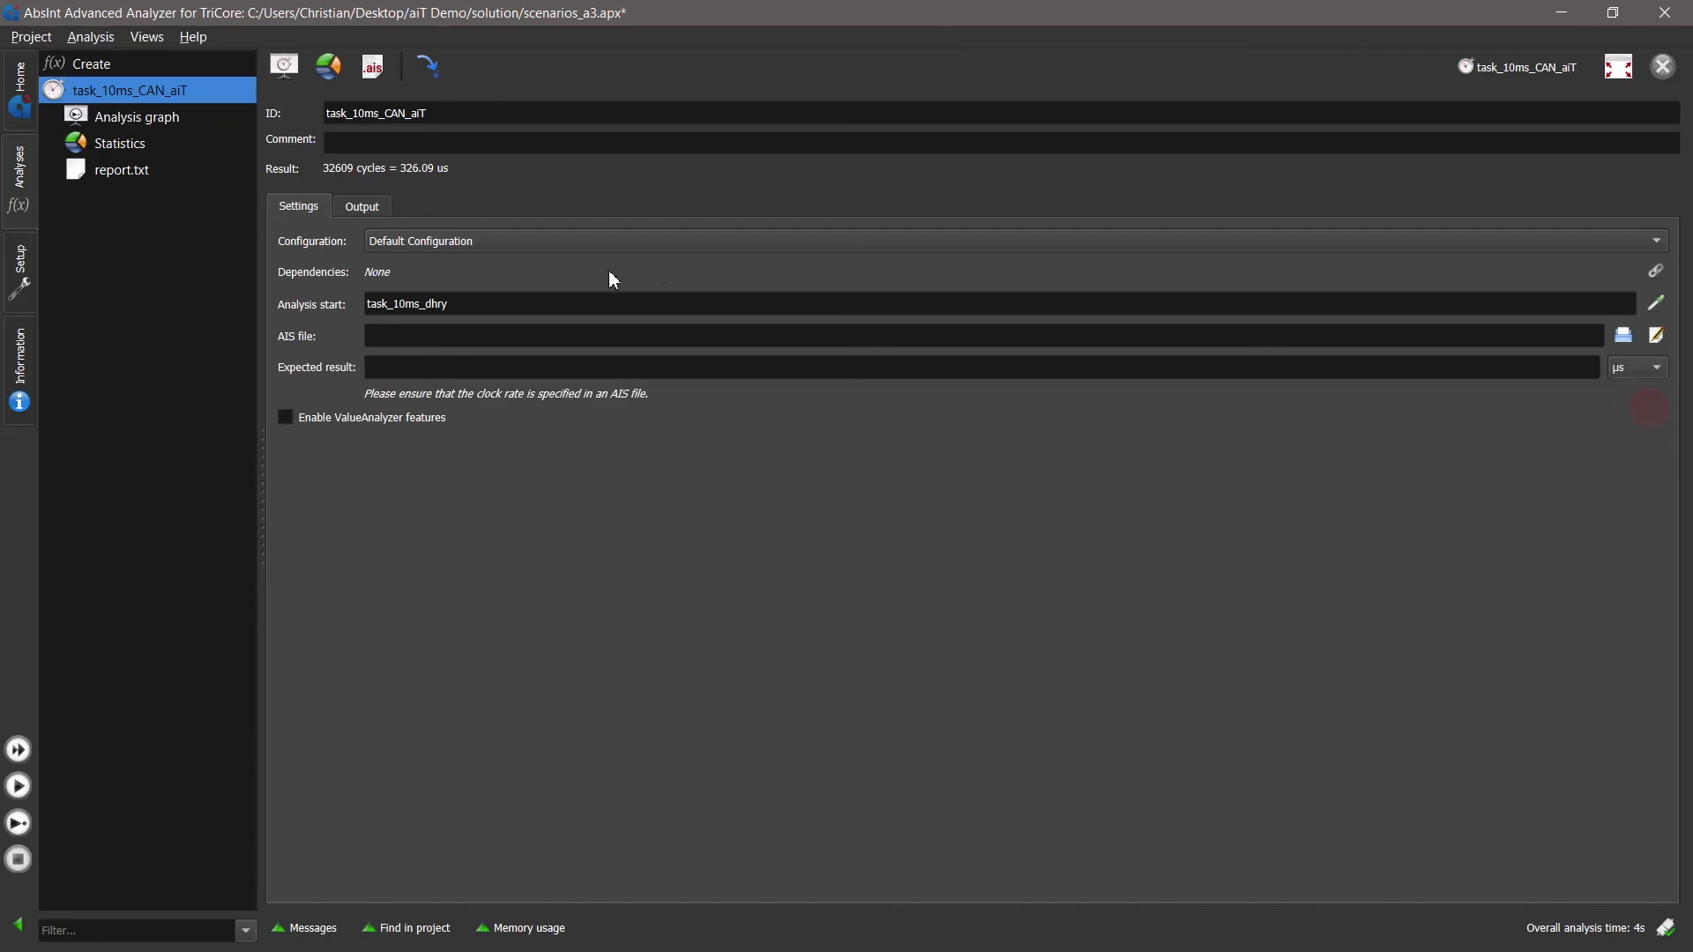
{"action": "left_click", "coordinate": [508, 369]}
{"action": "type", "text": "350"}
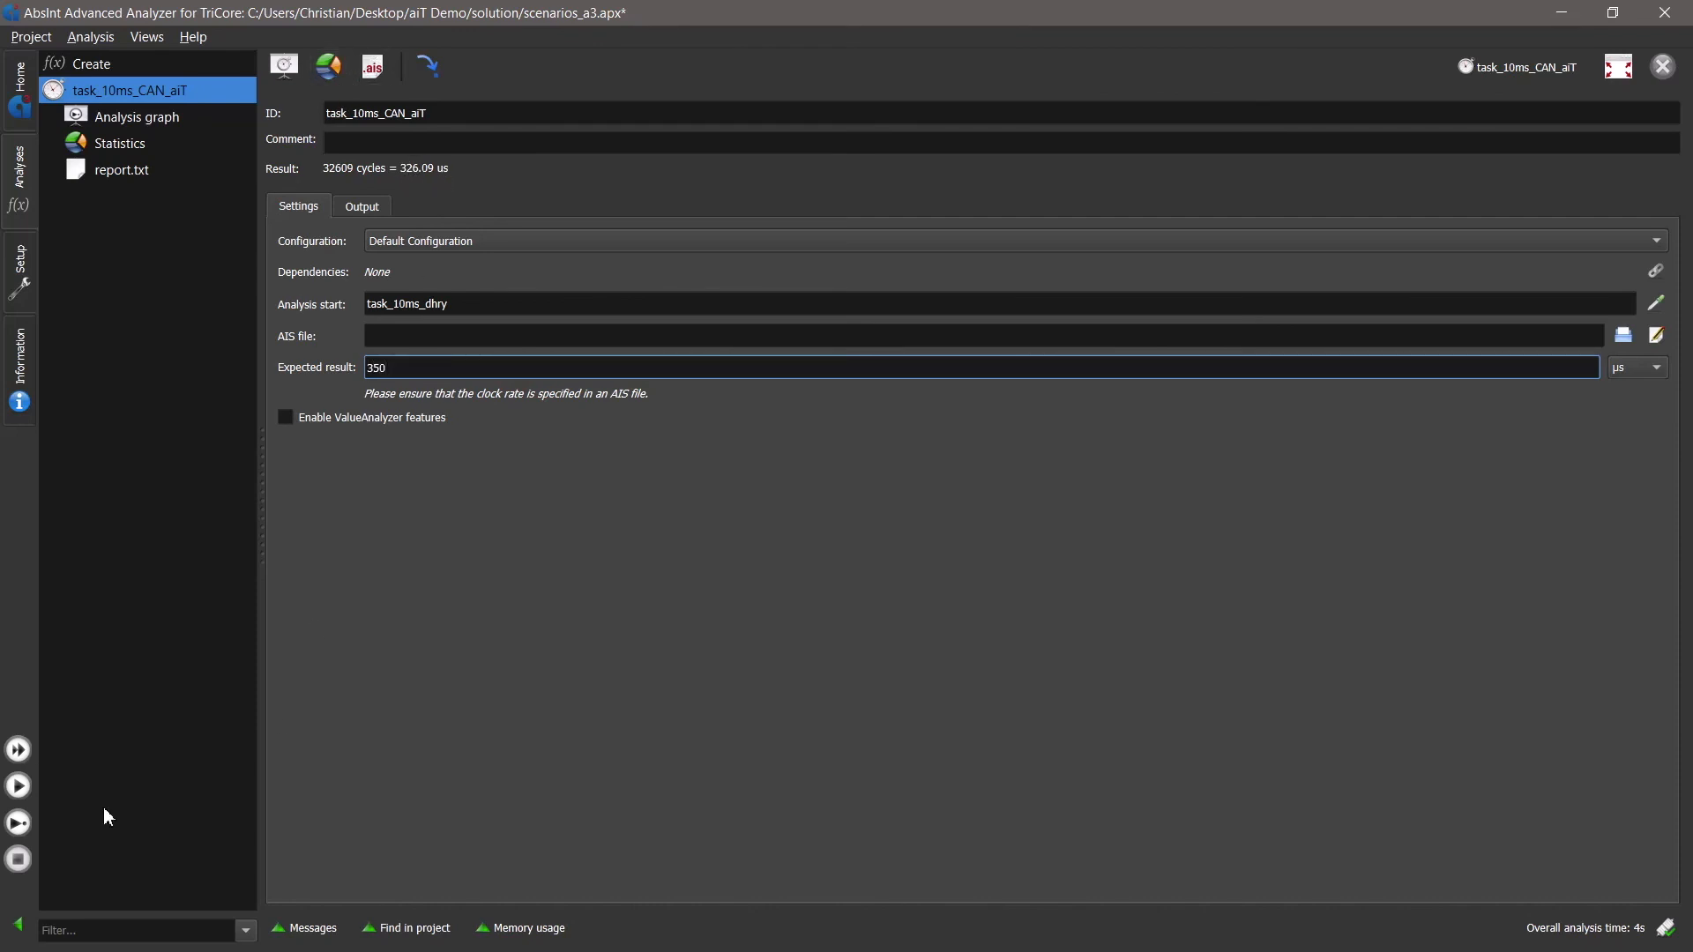
{"action": "left_click", "coordinate": [22, 789]}
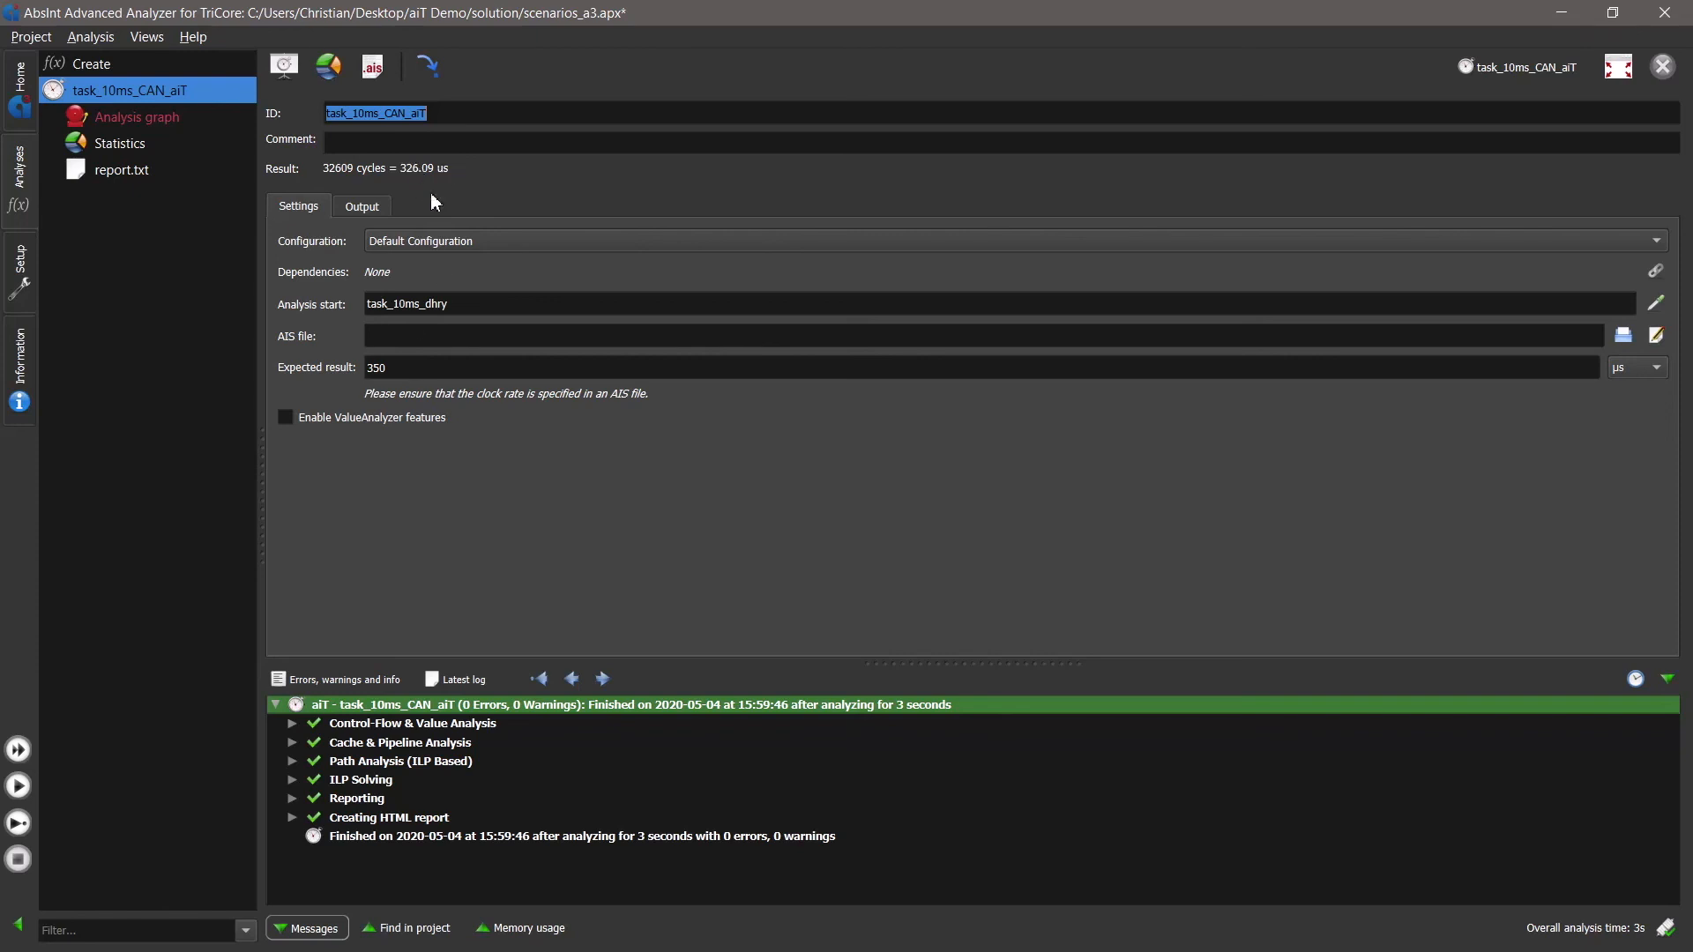
- Change the expected result to 310 µs and run the analysis again
{"action": "left_click", "coordinate": [406, 370]}
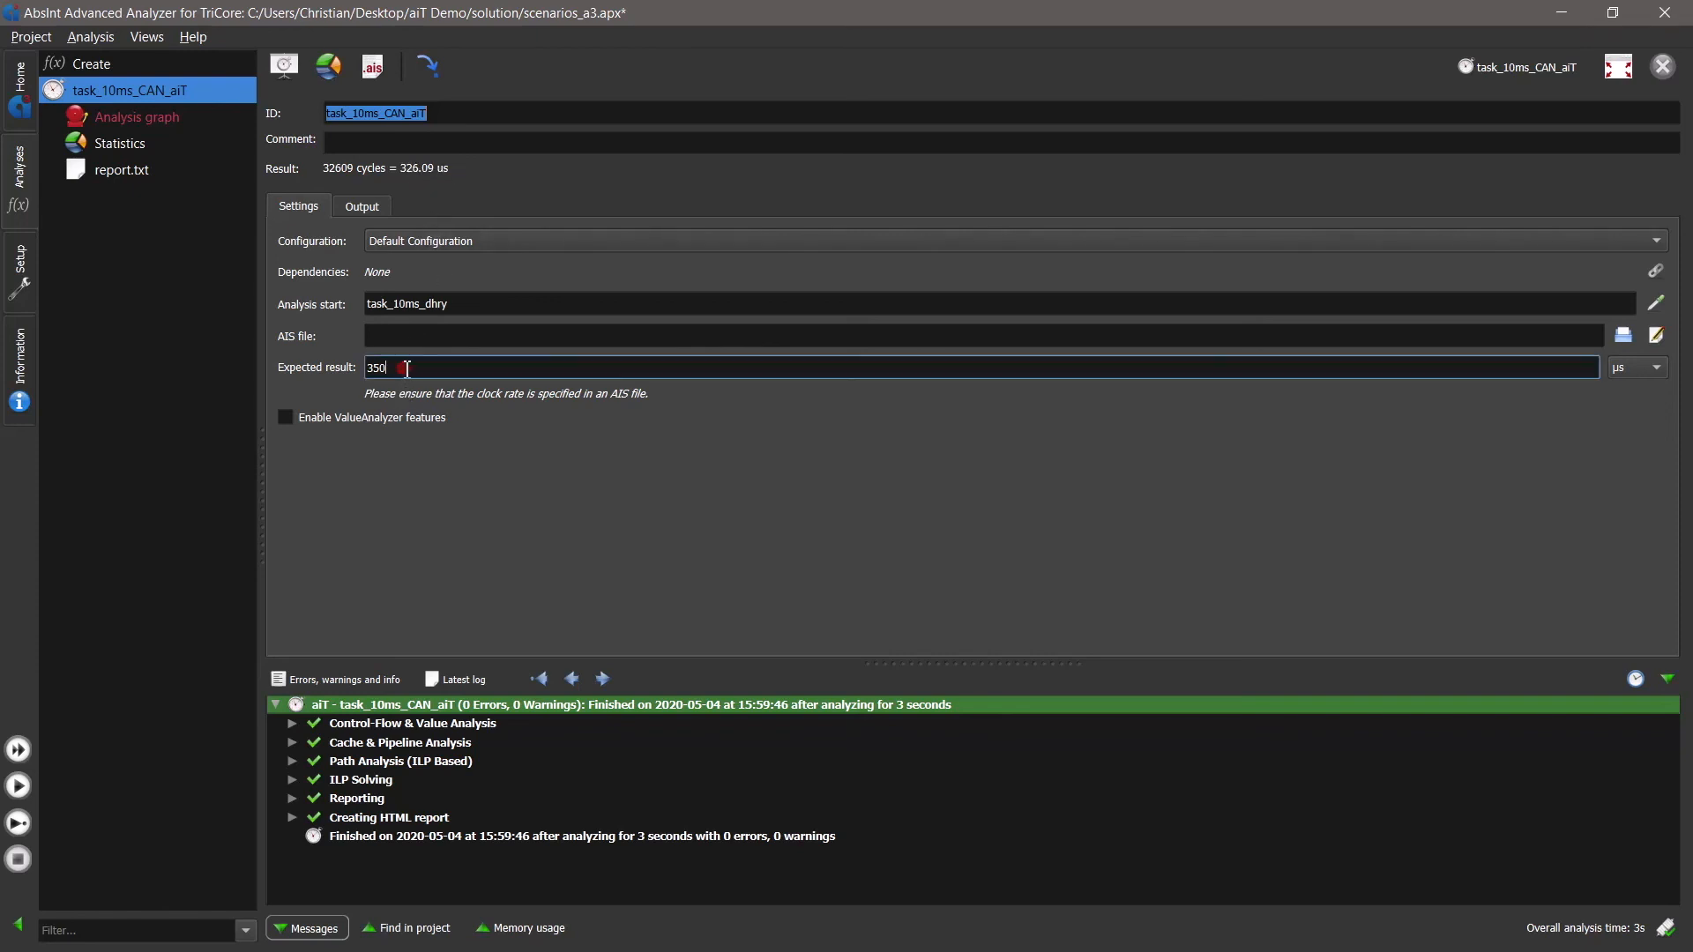
{"action": "left_click_drag", "start_coordinate": [393, 370], "coordinate": [378, 377]}
{"action": "type", "text": "10"}
{"action": "left_click", "coordinate": [17, 786]}
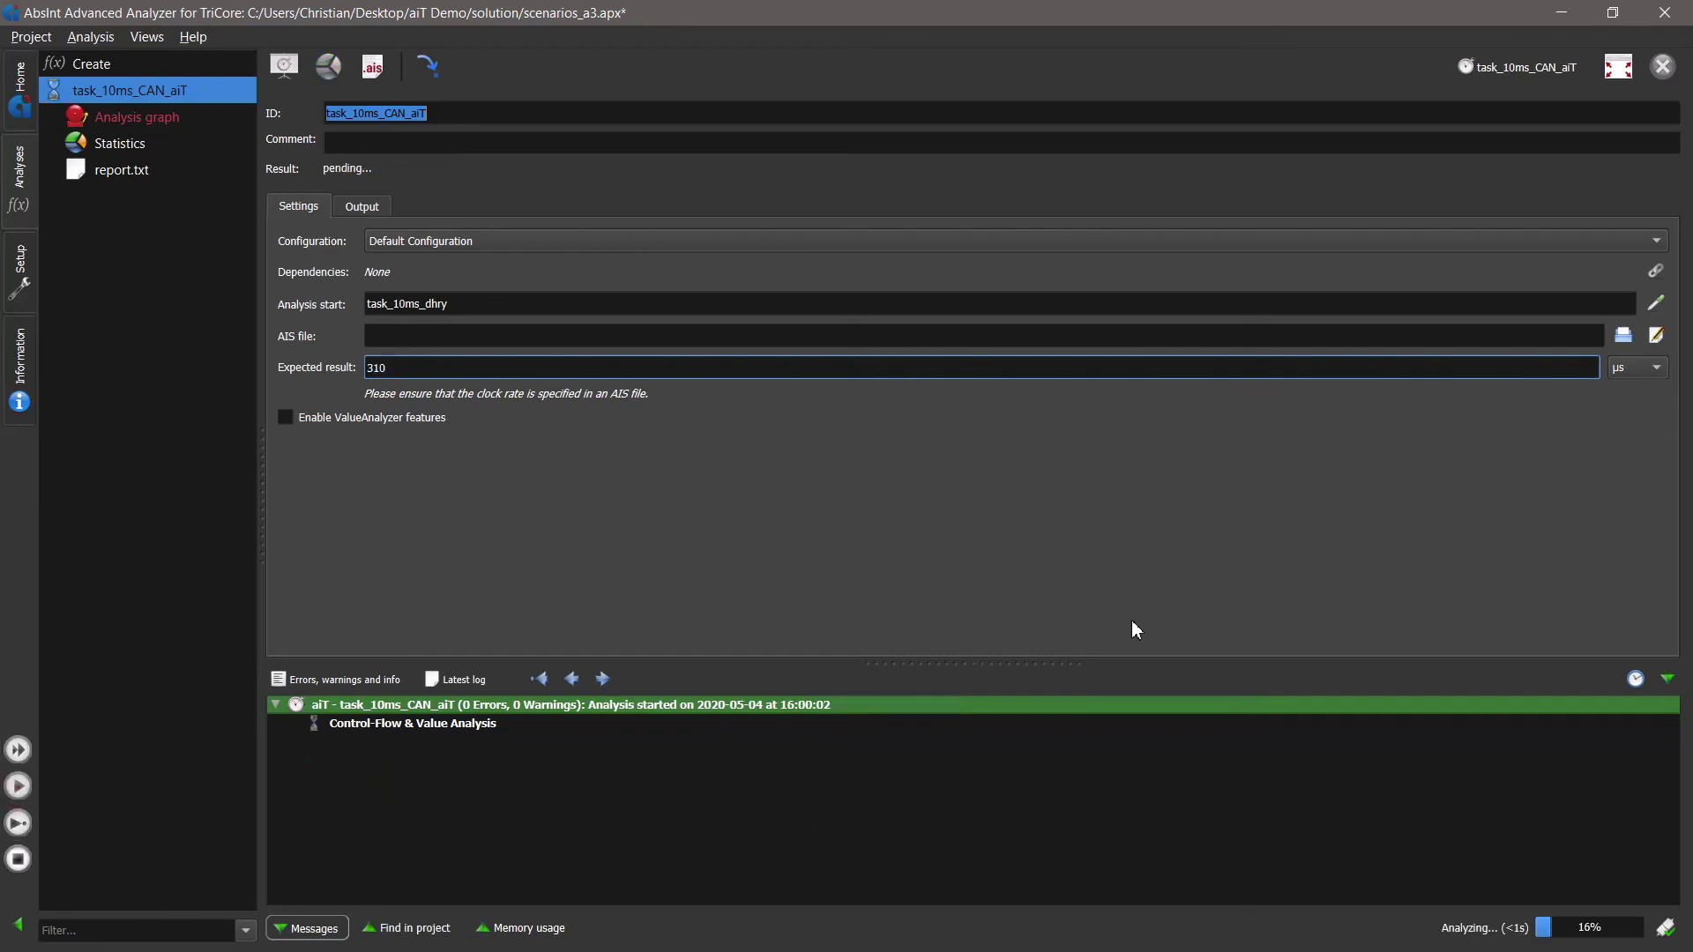